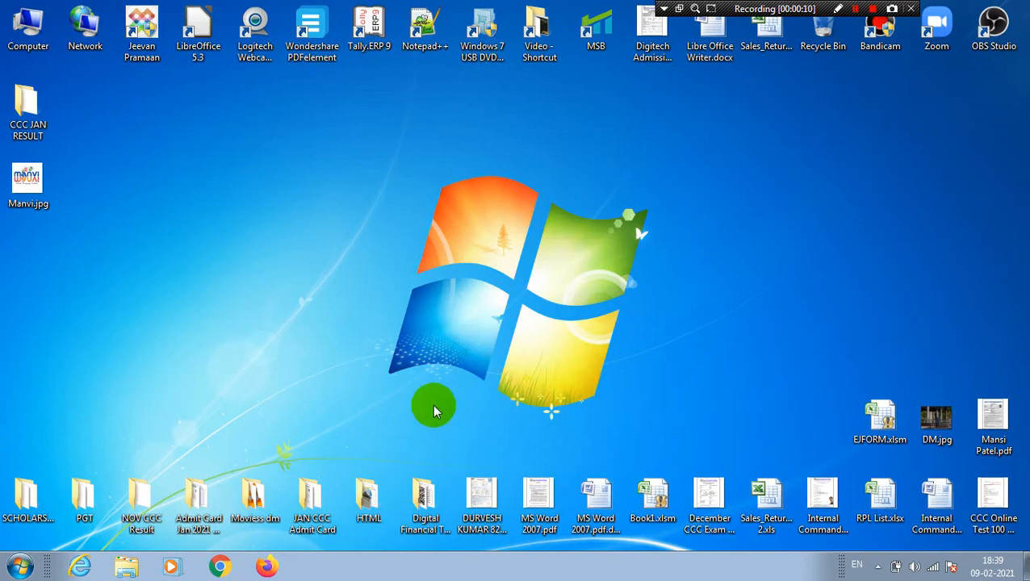
Step: Launch LibreOffice and create a new Calc spreadsheet
{"action": "double_click", "coordinate": [191, 18]}
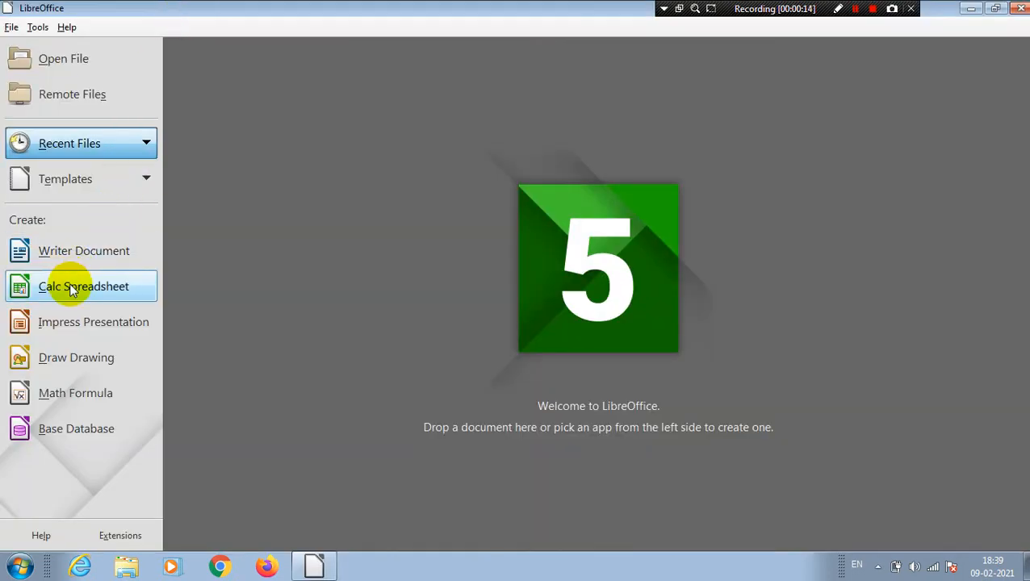
{"action": "left_click", "coordinate": [70, 286]}
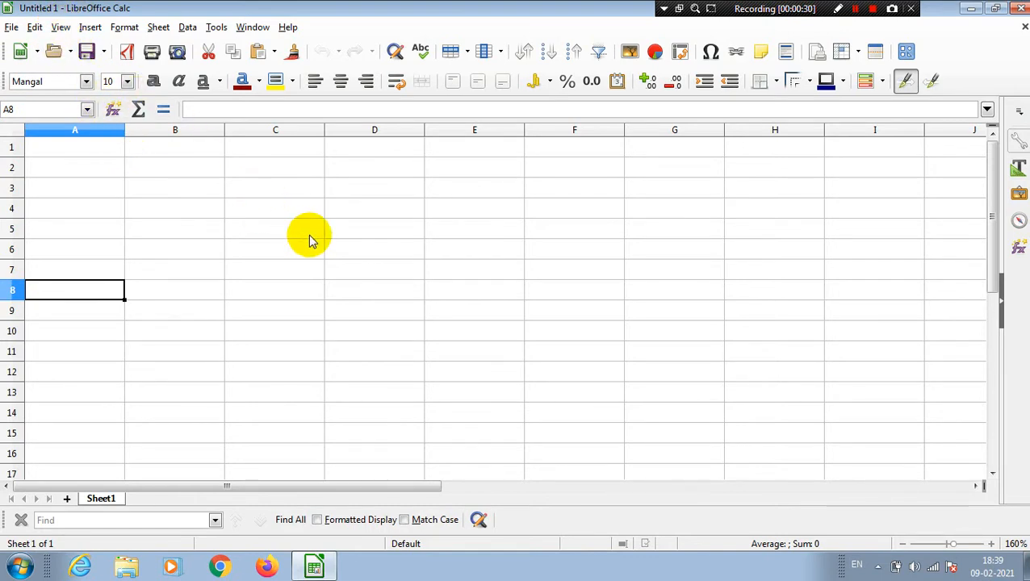
{"action": "left_click", "coordinate": [212, 194]}
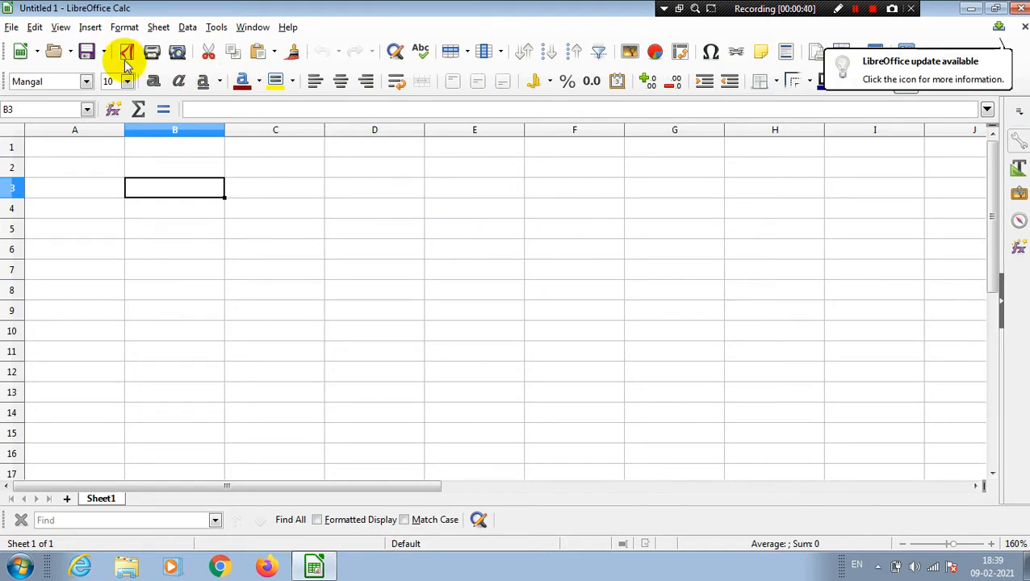
{"action": "left_click", "coordinate": [60, 27]}
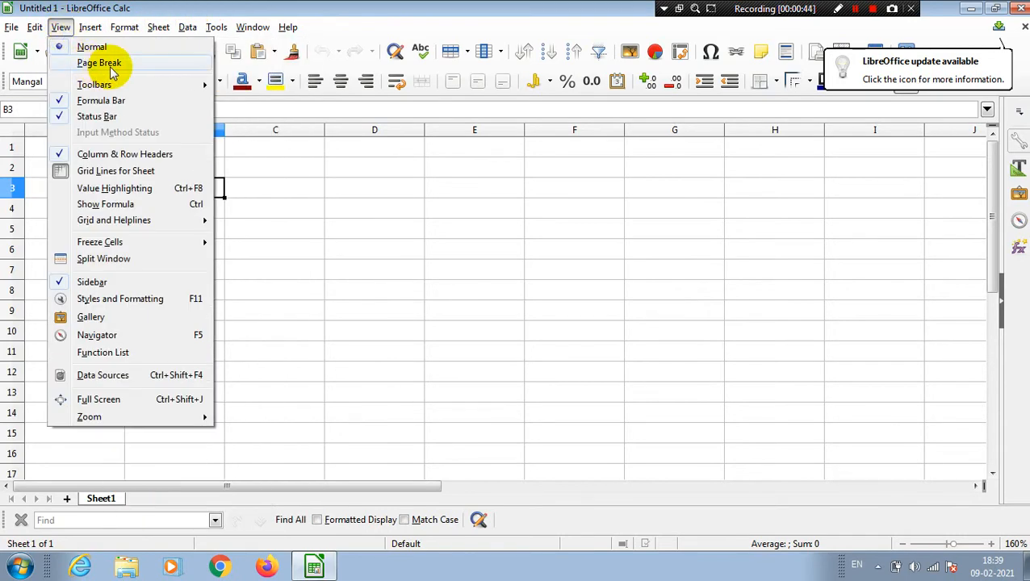
{"action": "left_click", "coordinate": [390, 267]}
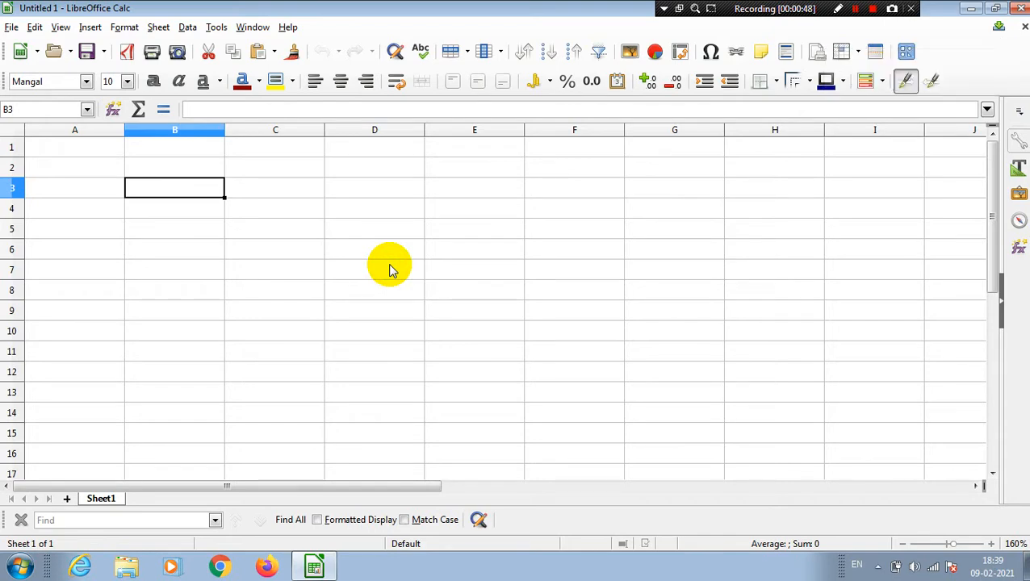
Step: Enter the formula =RANDBETWEEN(20,90) in cell B2
{"action": "key", "text": "Left"}
{"action": "key", "text": "Right"}
{"action": "key", "text": "Up"}
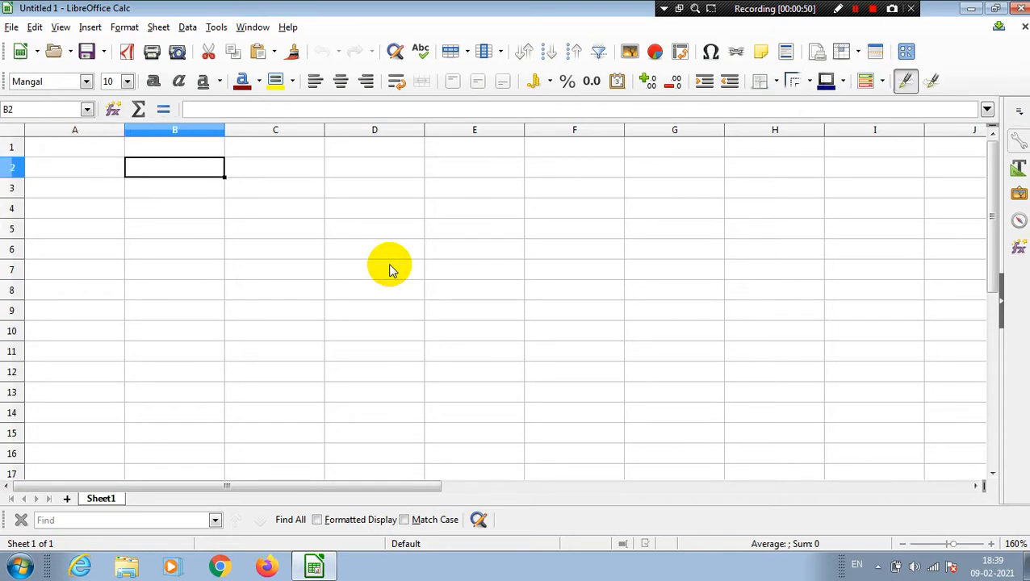
{"action": "type", "text": "="}
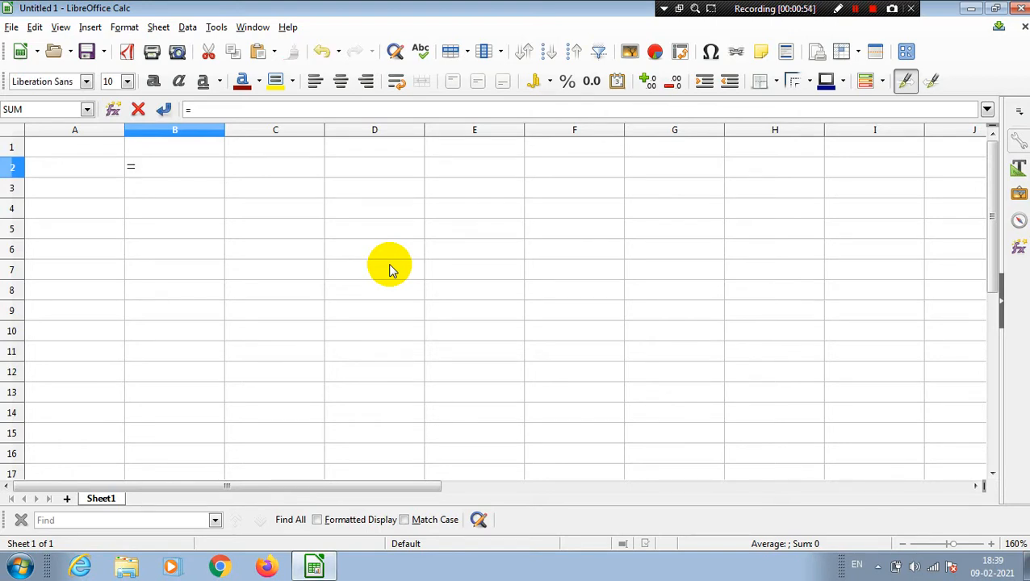
{"action": "type", "text": "ran"}
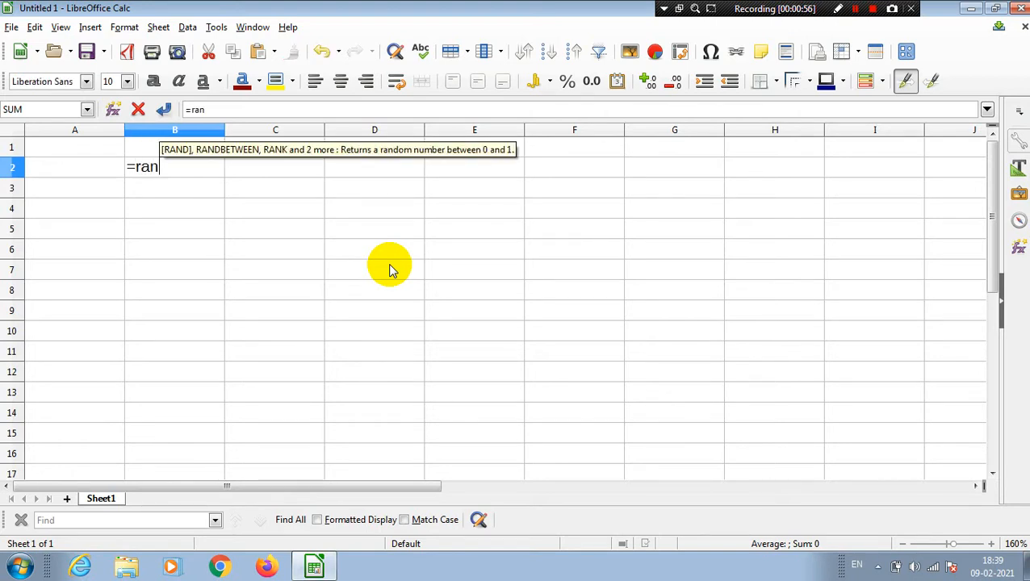
{"action": "type", "text": "dbe"}
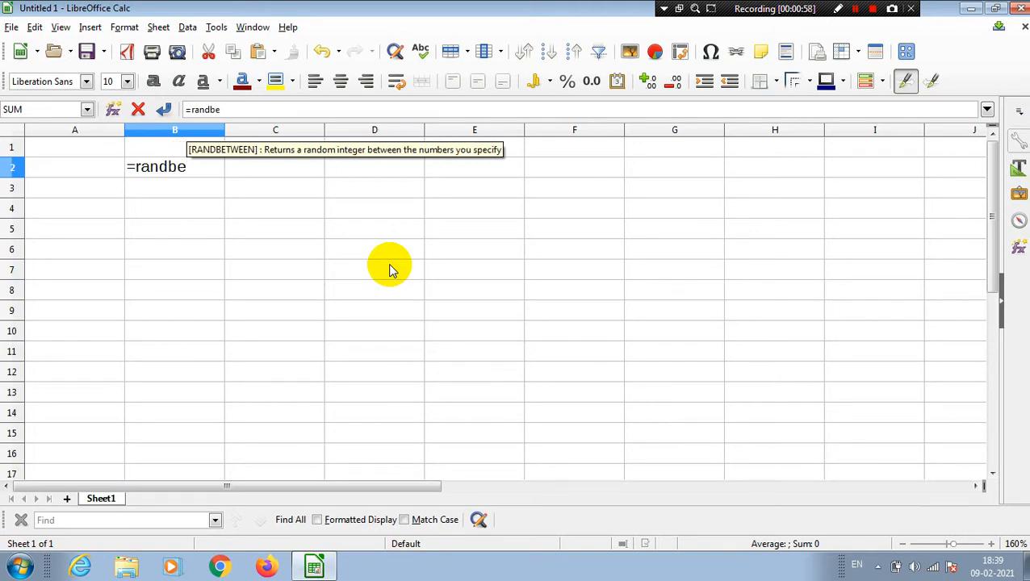
{"action": "type", "text": "tween"}
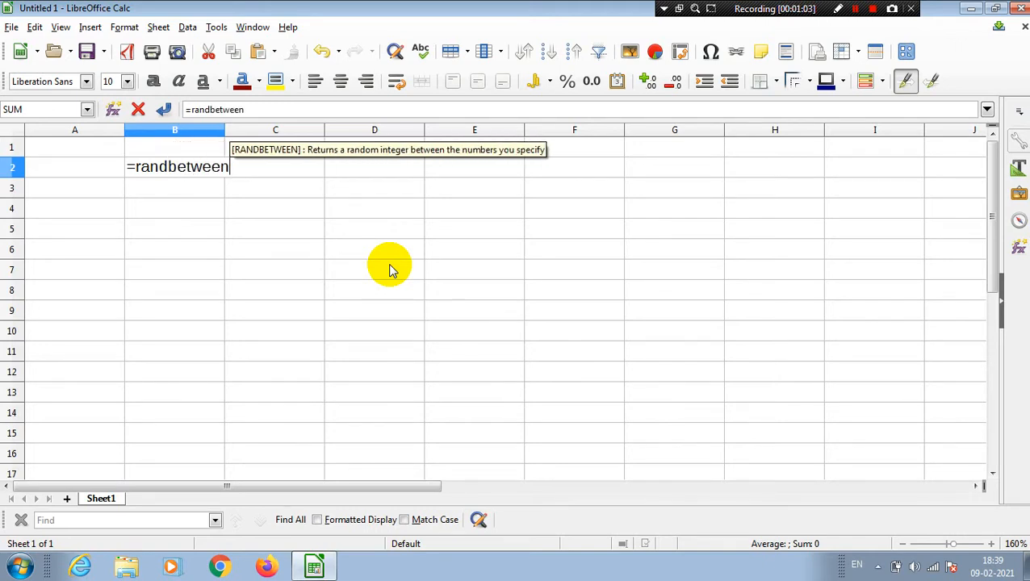
{"action": "type", "text": "("}
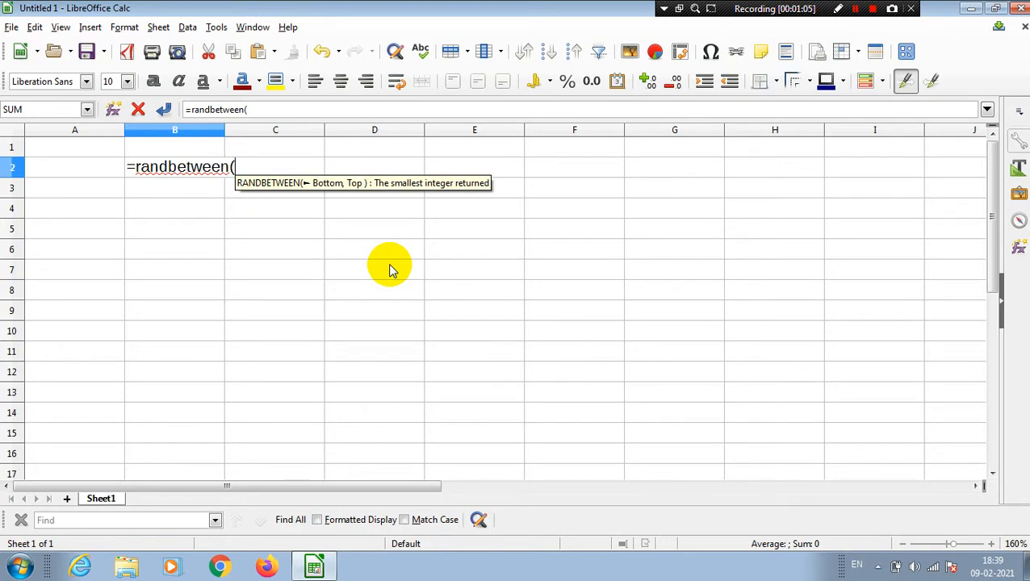
{"action": "type", "text": "20,"}
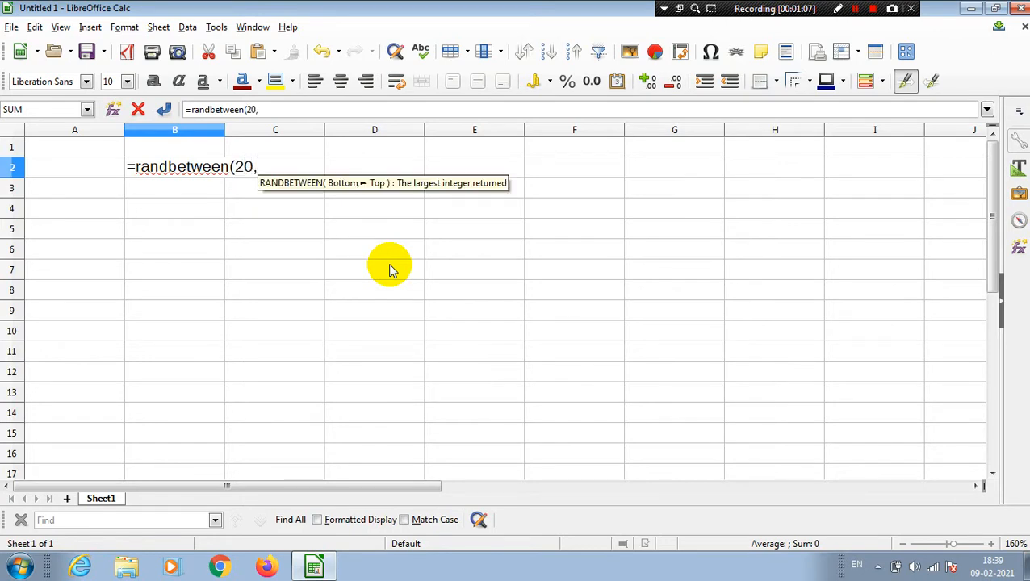
{"action": "type", "text": "90)"}
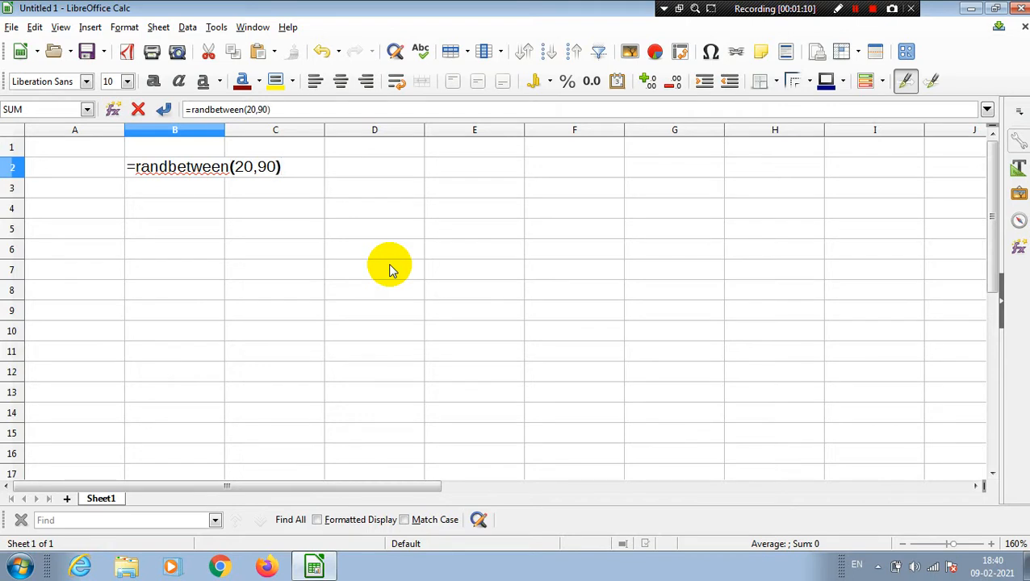
{"action": "key", "text": "Return"}
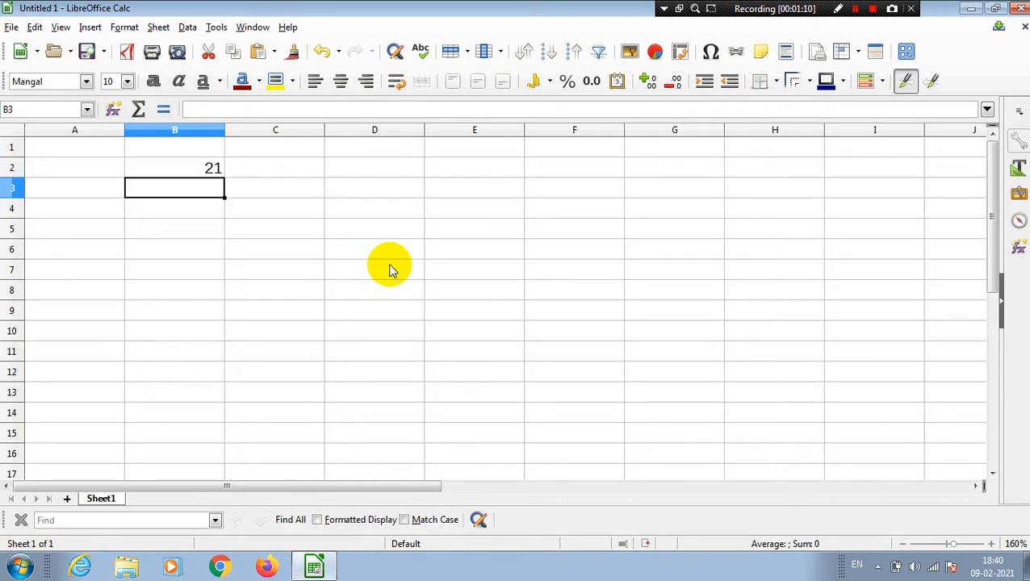
Step: Fill the random-number formula from B2 down to row 245 and across to column AY
{"action": "left_click", "coordinate": [209, 174]}
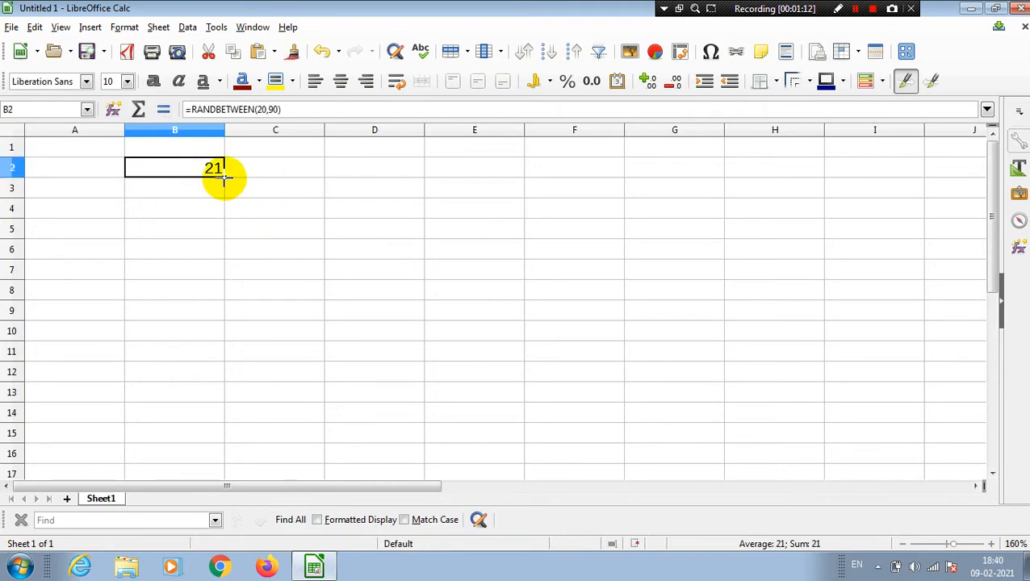
{"action": "left_click_drag", "start_coordinate": [225, 178], "coordinate": [214, 563]}
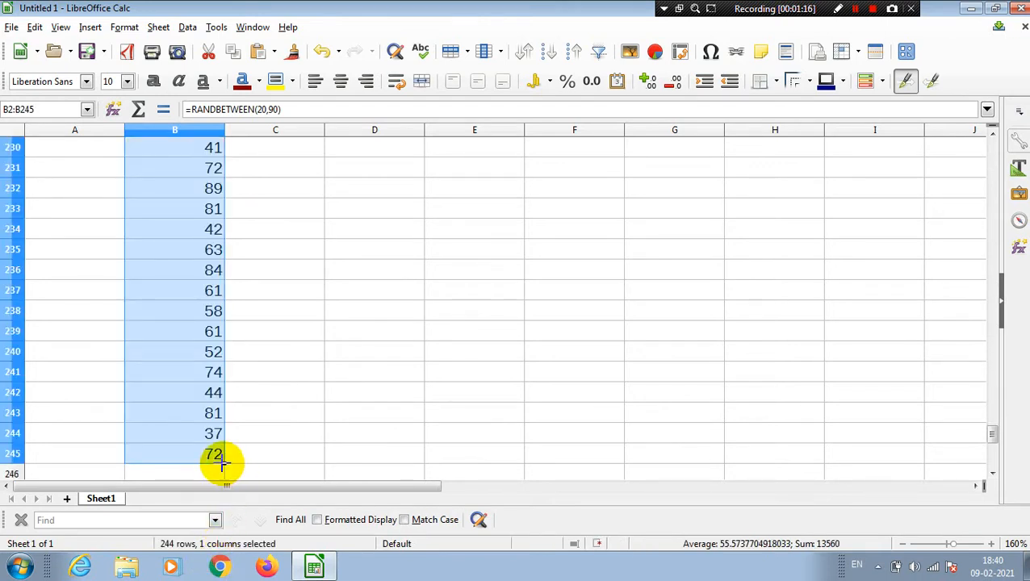
{"action": "left_click_drag", "start_coordinate": [224, 461], "coordinate": [990, 165]}
Step: Look through the filled numbers from cell AX20 back to column A and up to cell A1
{"action": "left_click", "coordinate": [806, 270]}
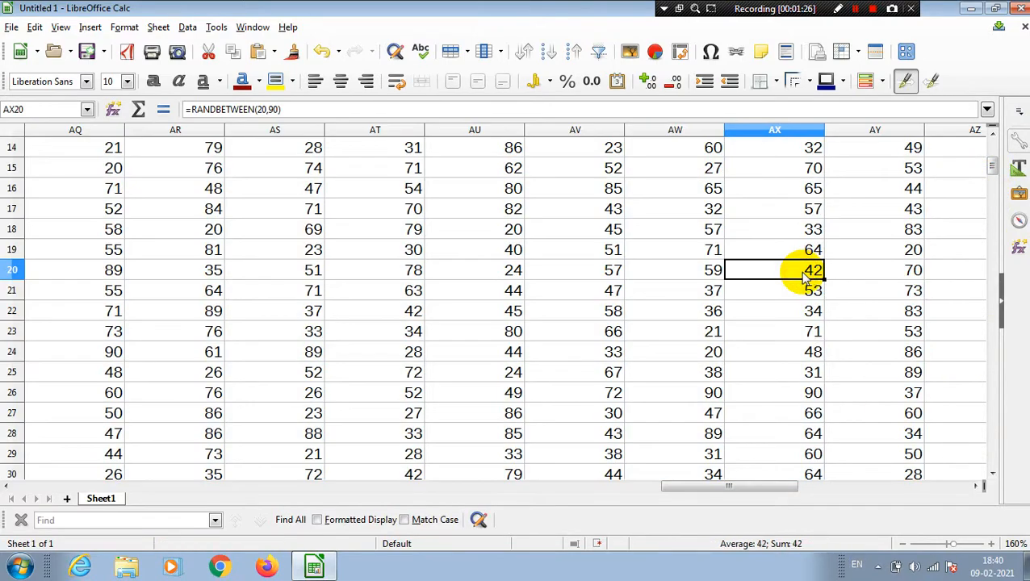
{"action": "key", "text": "Left"}
{"action": "key", "text": "Left"}
{"action": "key", "text": "Left"}
{"action": "key", "text": "Left"}
{"action": "key", "text": "Left"}
{"action": "key", "text": "Left"}
{"action": "key", "text": "Left"}
{"action": "key", "text": "Left"}
{"action": "key", "text": "Left"}
{"action": "key", "text": "Left"}
{"action": "key", "text": "Left"}
{"action": "key", "text": "Left"}
{"action": "key", "text": "Left"}
{"action": "key", "text": "Left"}
{"action": "key", "text": "Left"}
{"action": "key", "text": "Left"}
{"action": "key", "text": "Left"}
{"action": "key", "text": "Left"}
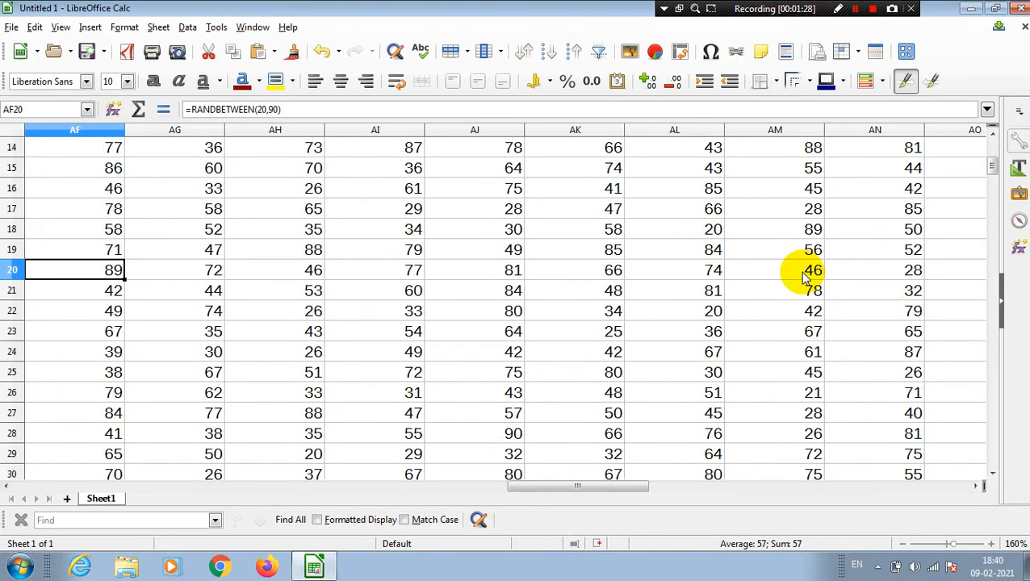
{"action": "key", "text": "Left"}
{"action": "key", "text": "Left"}
{"action": "key", "text": "Left"}
{"action": "key", "text": "Left"}
{"action": "key", "text": "Left"}
{"action": "key", "text": "Left"}
{"action": "key", "text": "Left"}
{"action": "key", "text": "Left"}
{"action": "key", "text": "Left"}
{"action": "key", "text": "Left"}
{"action": "key", "text": "Left"}
{"action": "key", "text": "Left"}
{"action": "key", "text": "Left"}
{"action": "key", "text": "Left"}
{"action": "key", "text": "Left"}
{"action": "key", "text": "Left"}
{"action": "key", "text": "Left"}
{"action": "key", "text": "Left"}
{"action": "key", "text": "Left"}
{"action": "key", "text": "Left"}
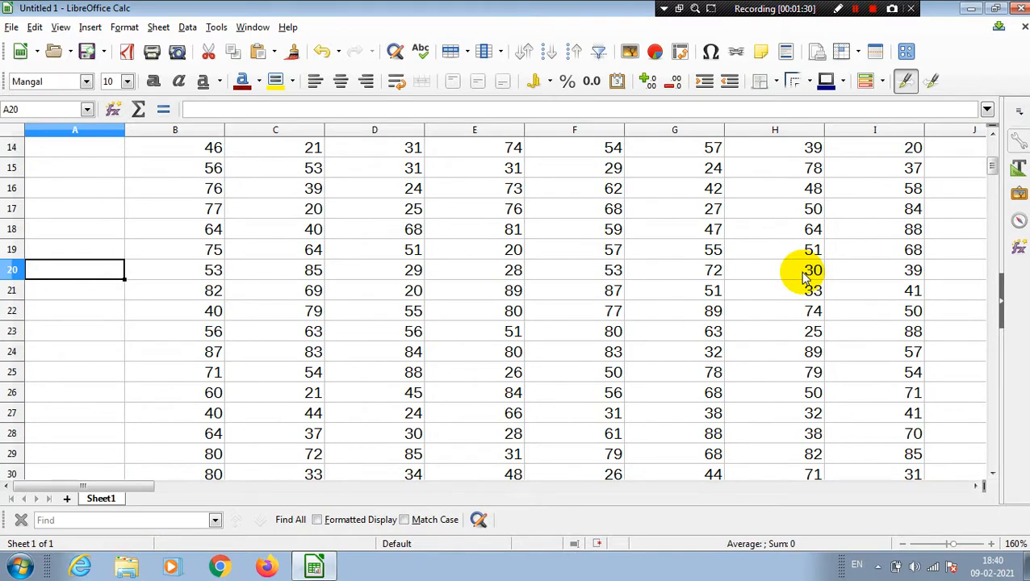
{"action": "key", "text": "Up"}
{"action": "key", "text": "Up"}
{"action": "key", "text": "Up"}
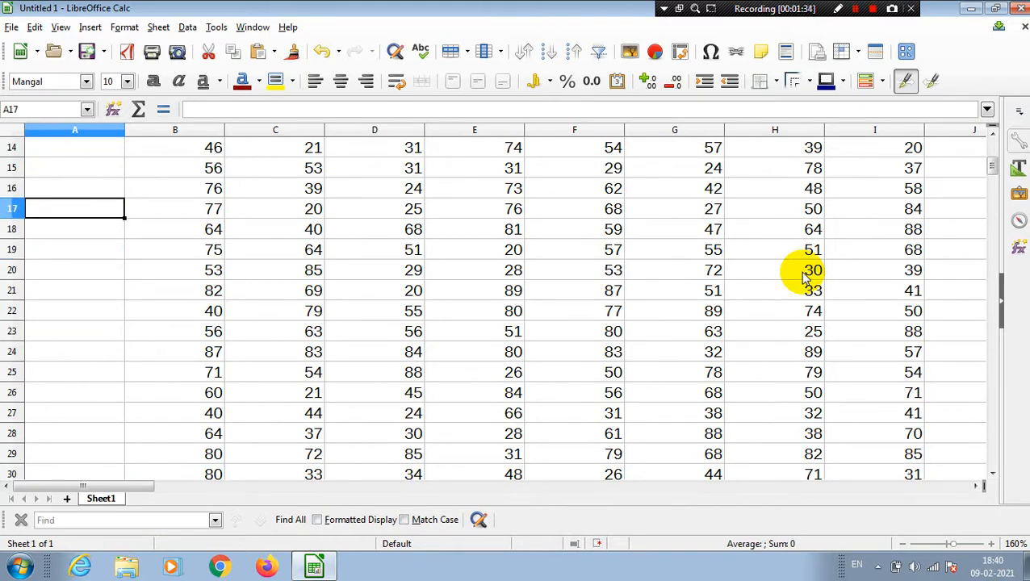
{"action": "key", "text": "Up"}
{"action": "key", "text": "Up"}
{"action": "key", "text": "Up"}
{"action": "key", "text": "Up"}
{"action": "key", "text": "Up"}
{"action": "key", "text": "Up"}
{"action": "key", "text": "Up"}
{"action": "key", "text": "Up"}
{"action": "key", "text": "Up"}
{"action": "key", "text": "Up"}
{"action": "key", "text": "Up"}
{"action": "key", "text": "Up"}
{"action": "key", "text": "Up"}
{"action": "key", "text": "Up"}
{"action": "key", "text": "Up"}
{"action": "key", "text": "Up"}
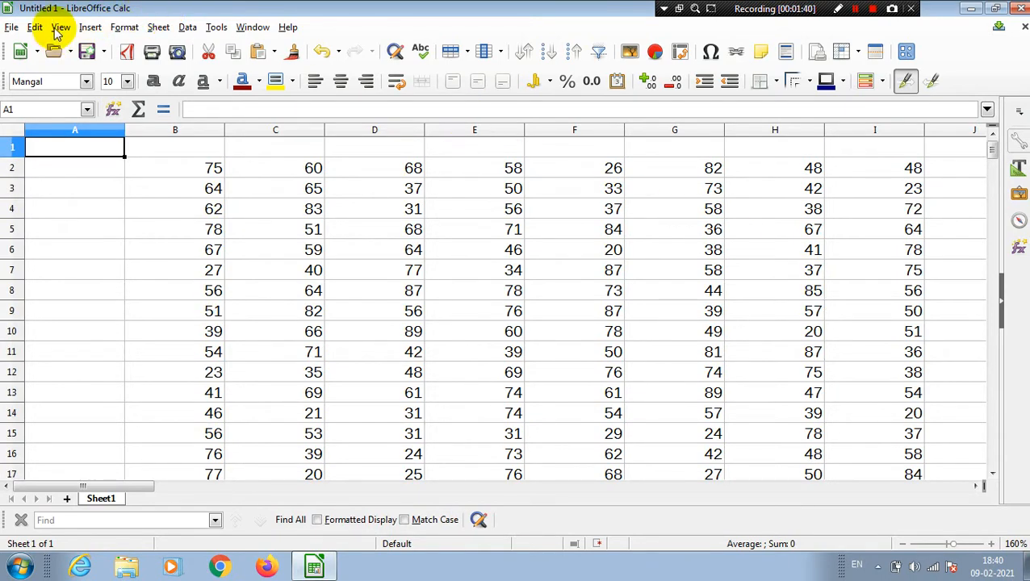
Step: Check the sheet's print preview at 75% zoom, and return to the spreadsheet
{"action": "left_click", "coordinate": [11, 29]}
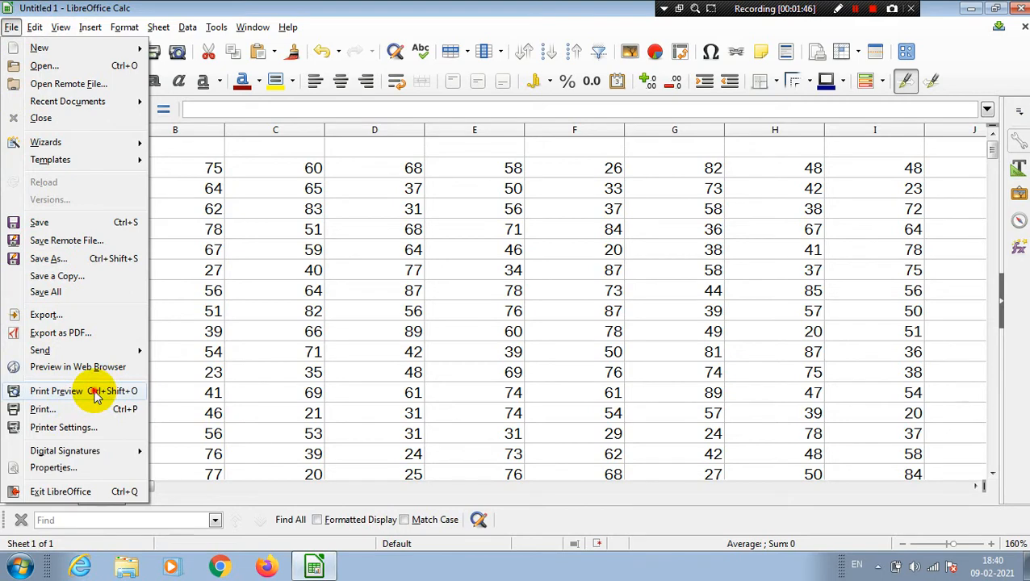
{"action": "left_click", "coordinate": [56, 391]}
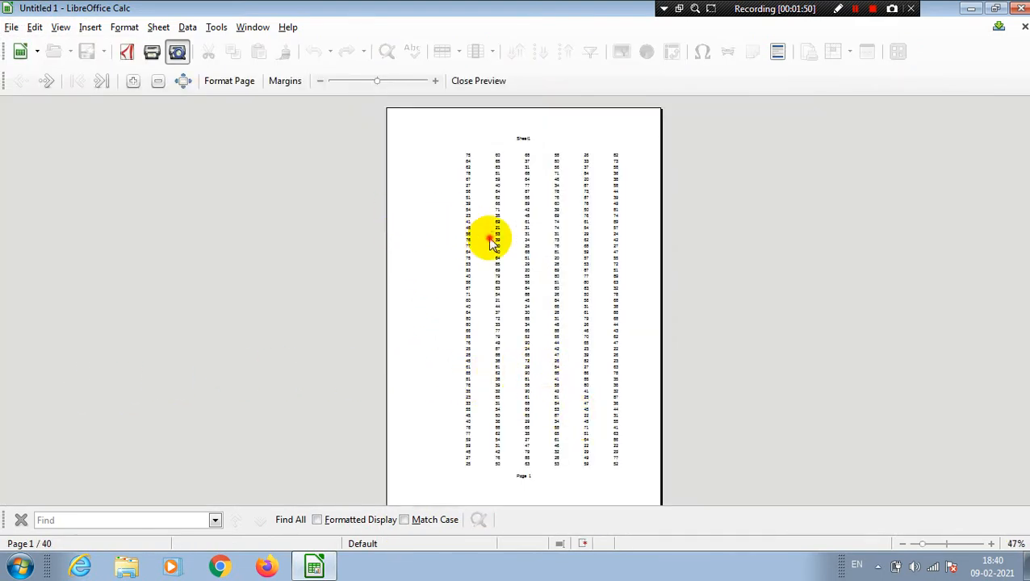
{"action": "left_click", "coordinate": [992, 544]}
{"action": "left_click", "coordinate": [992, 544]}
{"action": "left_click", "coordinate": [992, 544]}
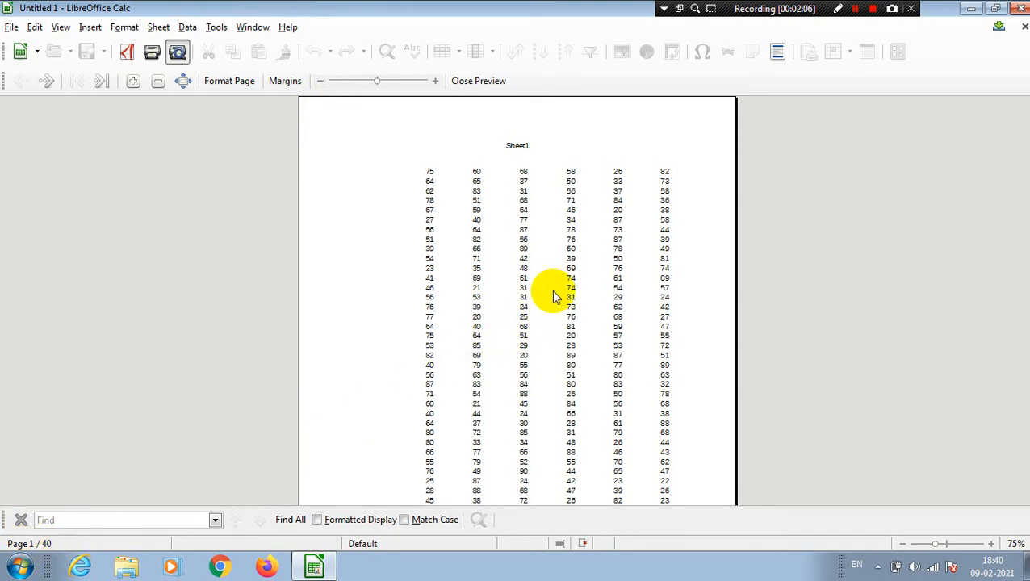
{"action": "left_click", "coordinate": [473, 84]}
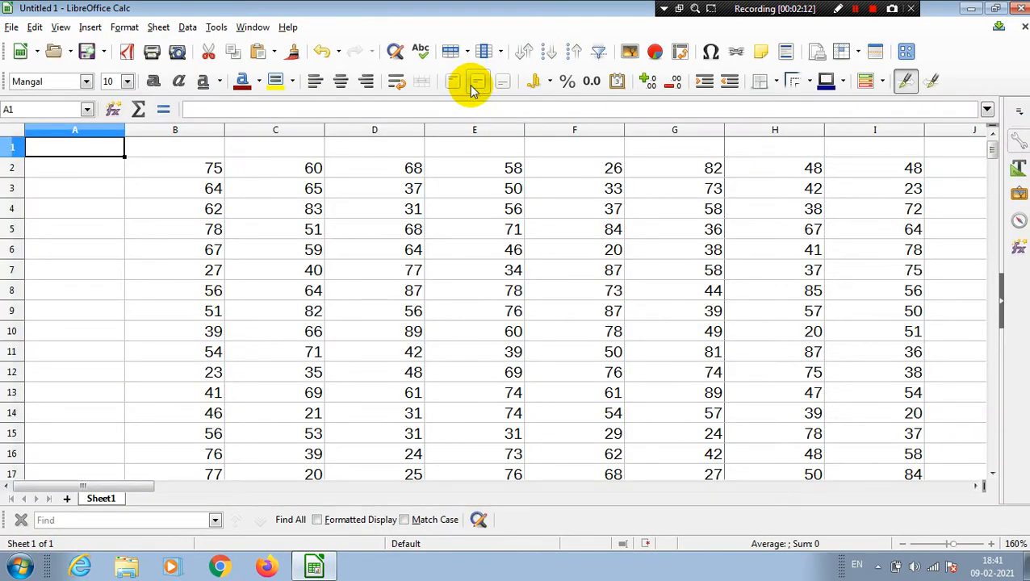
Step: Switch the sheet to Page Break view and inspect the page divisions through the last rows and columns of the data
{"action": "left_click", "coordinate": [60, 30]}
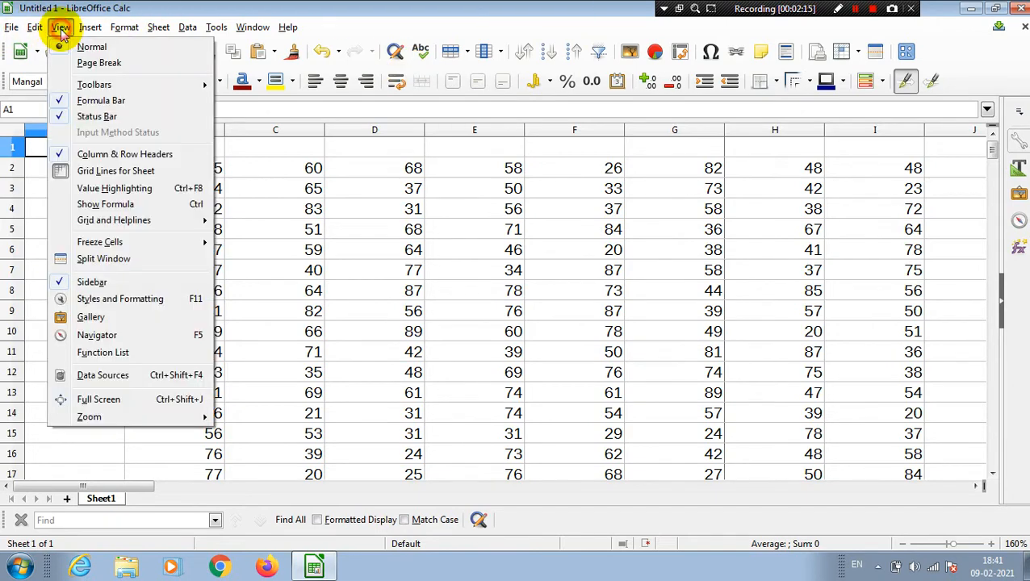
{"action": "left_click", "coordinate": [99, 65]}
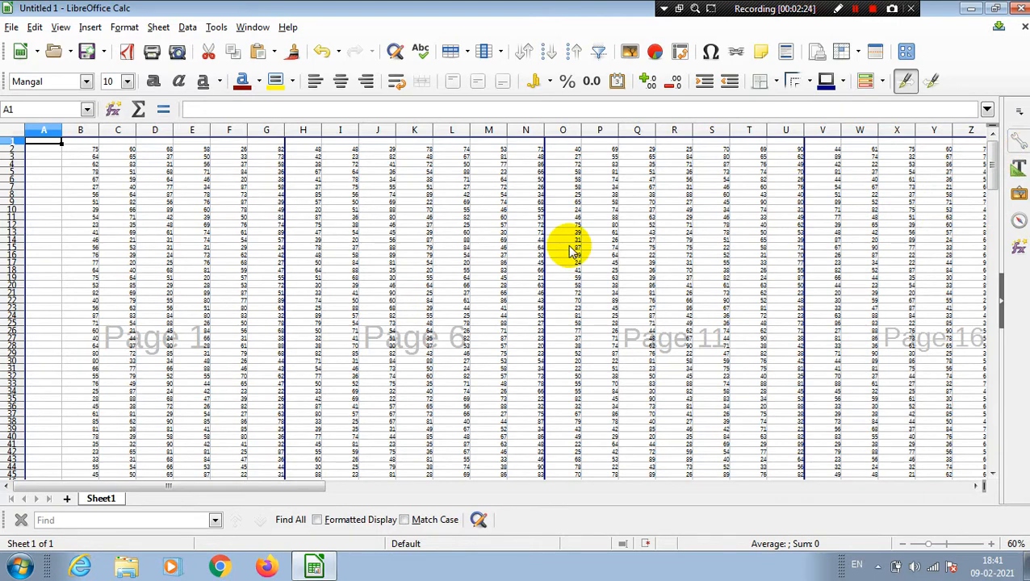
{"action": "left_click", "coordinate": [191, 323]}
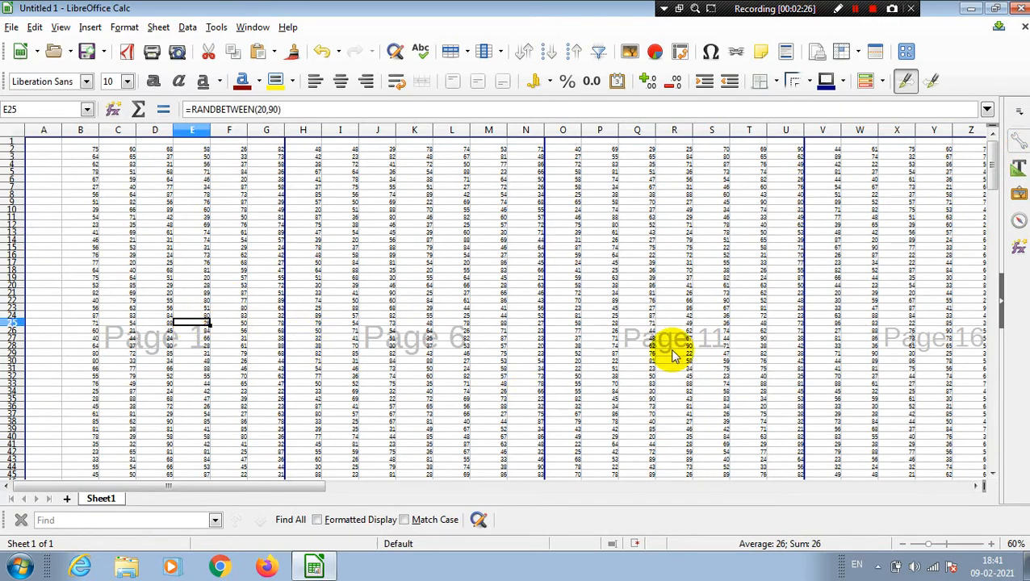
{"action": "left_click_drag", "start_coordinate": [991, 174], "coordinate": [1000, 408]}
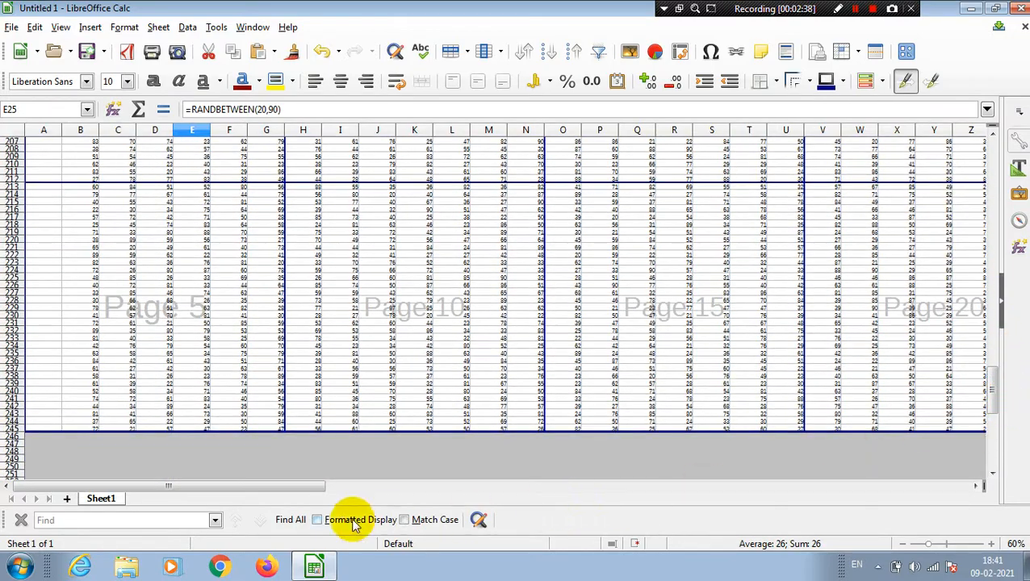
{"action": "left_click_drag", "start_coordinate": [291, 489], "coordinate": [695, 444]}
{"action": "left_click", "coordinate": [673, 332]}
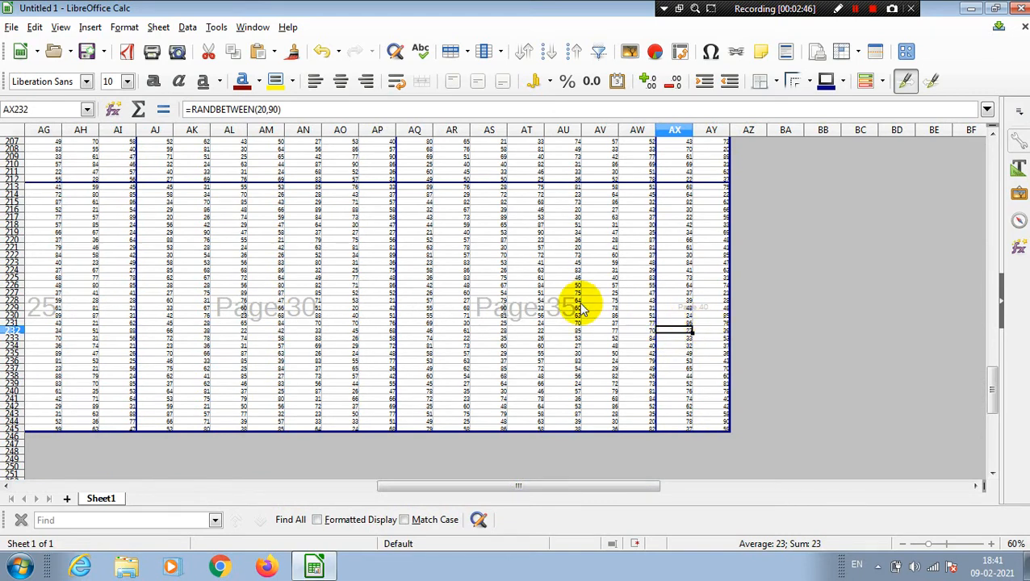
{"action": "left_click", "coordinate": [528, 299]}
{"action": "left_click", "coordinate": [699, 308]}
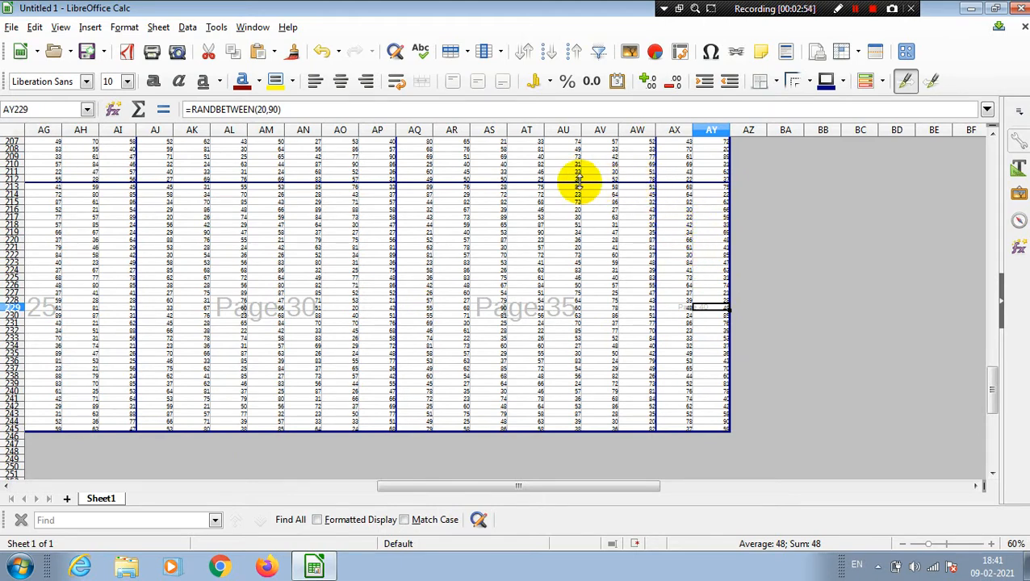
Step: Move the vertical page break between columns AW and AX to the data's outer edge after column AY
{"action": "left_click_drag", "start_coordinate": [993, 385], "coordinate": [977, 360]}
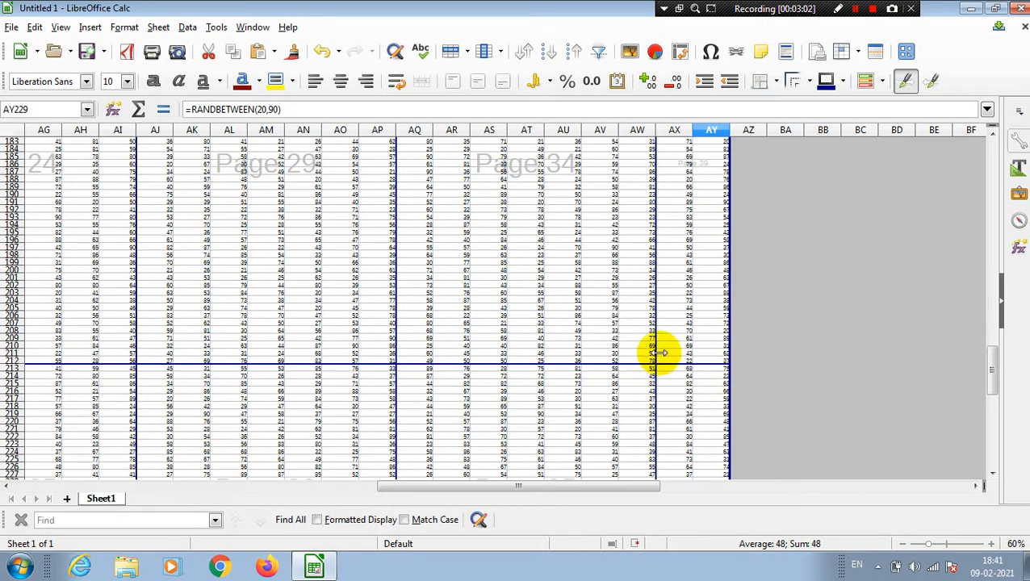
{"action": "left_click_drag", "start_coordinate": [661, 353], "coordinate": [731, 341]}
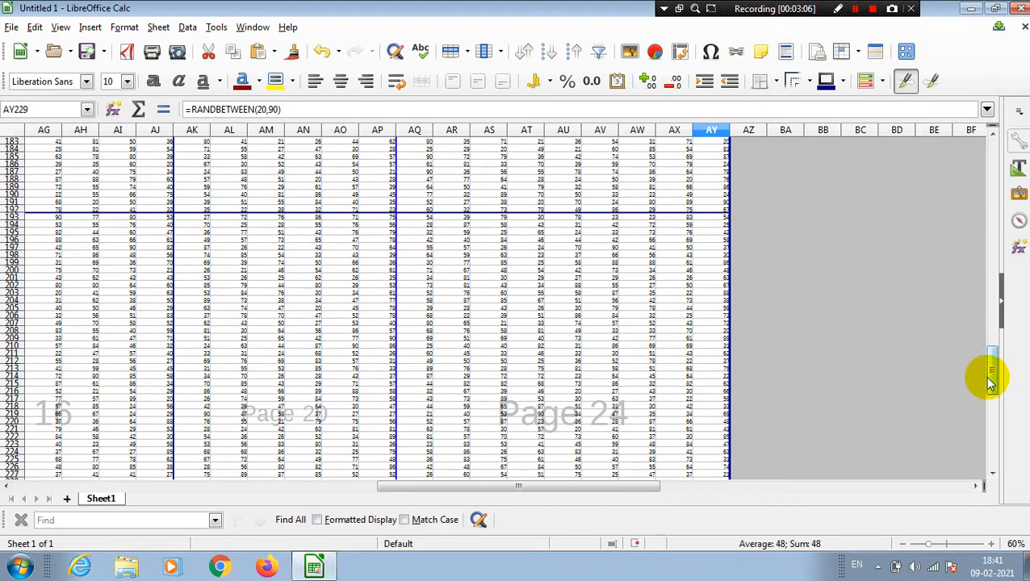
{"action": "mouse_move", "coordinate": [993, 380]}
{"action": "left_mouse_down"}
{"action": "mouse_move", "coordinate": [993, 417]}
{"action": "mouse_move", "coordinate": [993, 389]}
{"action": "left_mouse_up"}
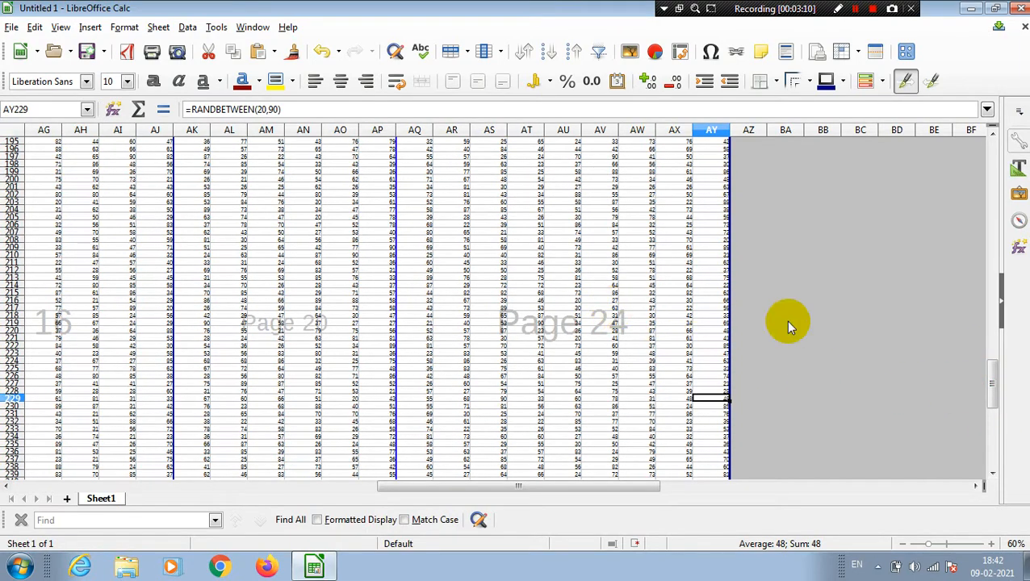
{"action": "left_click_drag", "start_coordinate": [995, 386], "coordinate": [956, 386]}
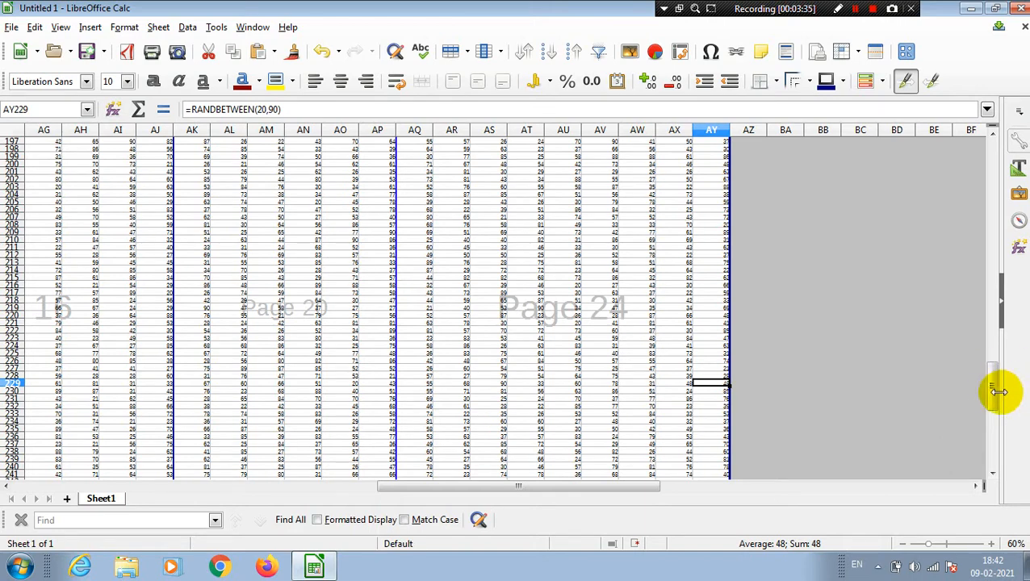
Step: Return the sheet from Page Break view to Normal view, starting from the top rows of the data
{"action": "left_click_drag", "start_coordinate": [995, 393], "coordinate": [996, 390]}
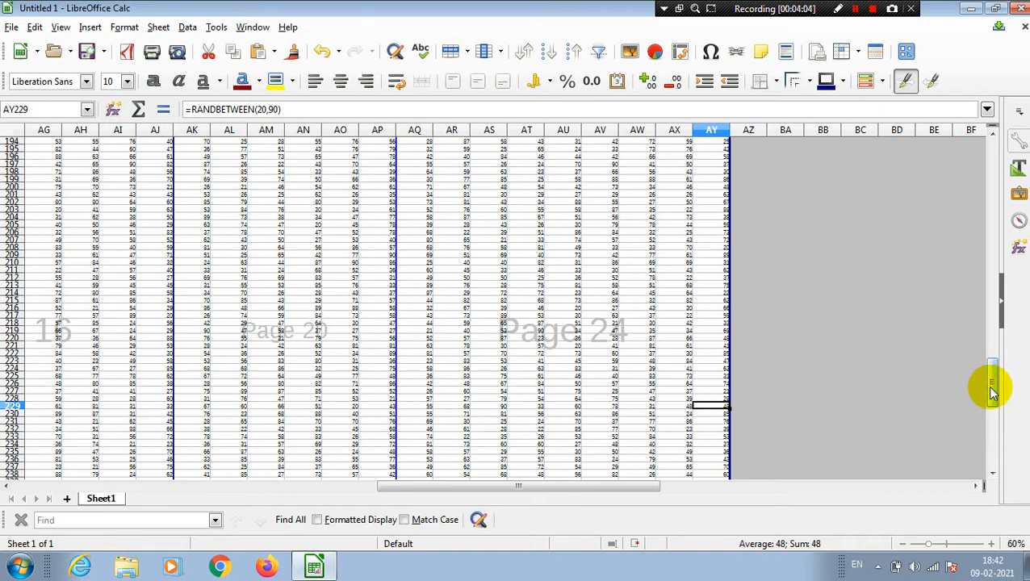
{"action": "left_click_drag", "start_coordinate": [992, 391], "coordinate": [966, 113]}
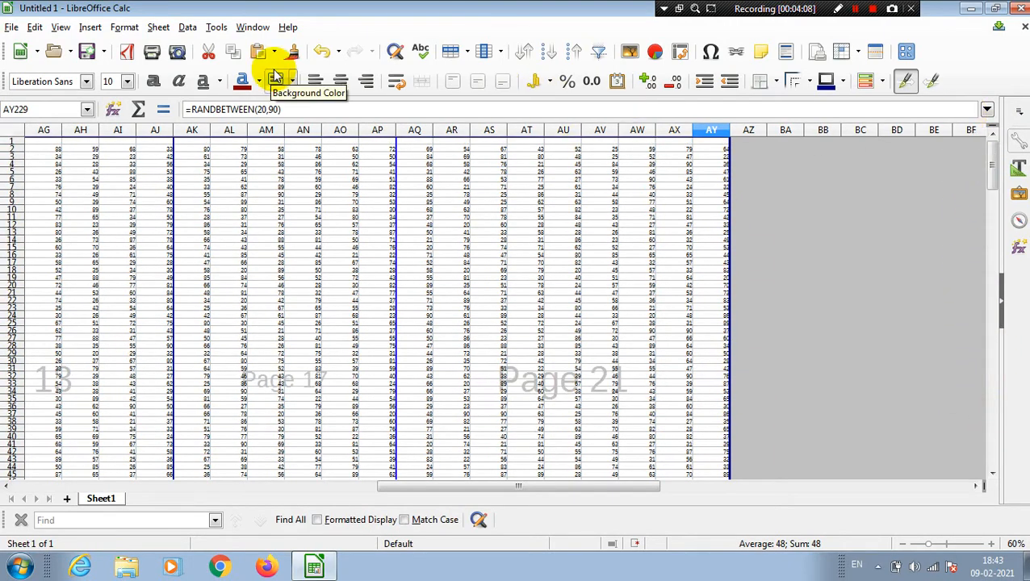
{"action": "left_click", "coordinate": [62, 29]}
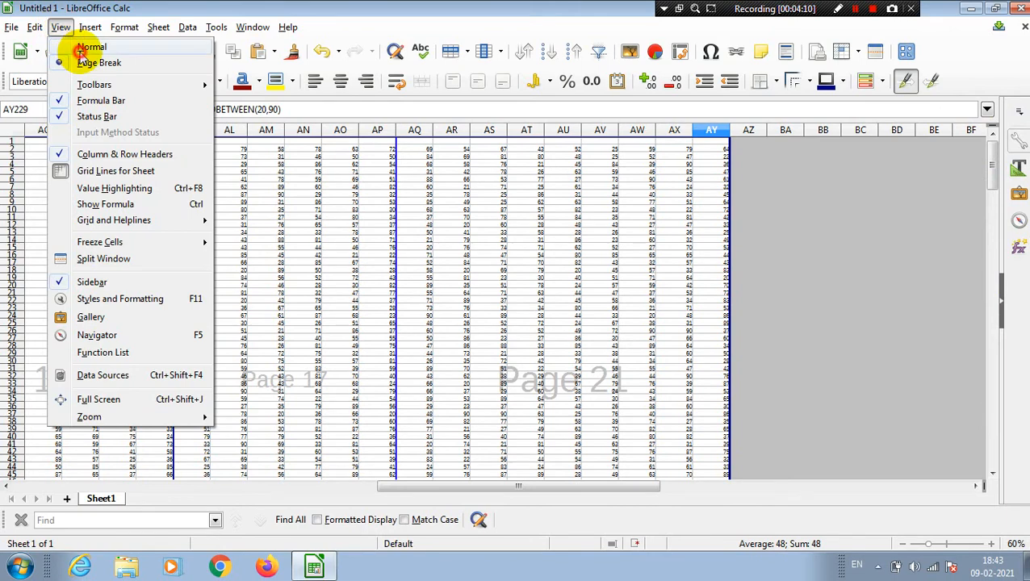
{"action": "left_click", "coordinate": [84, 47]}
Step: Delete the contents of the entire sheet and deselect it by selecting cell AH2
{"action": "key", "text": "ctrl+a"}
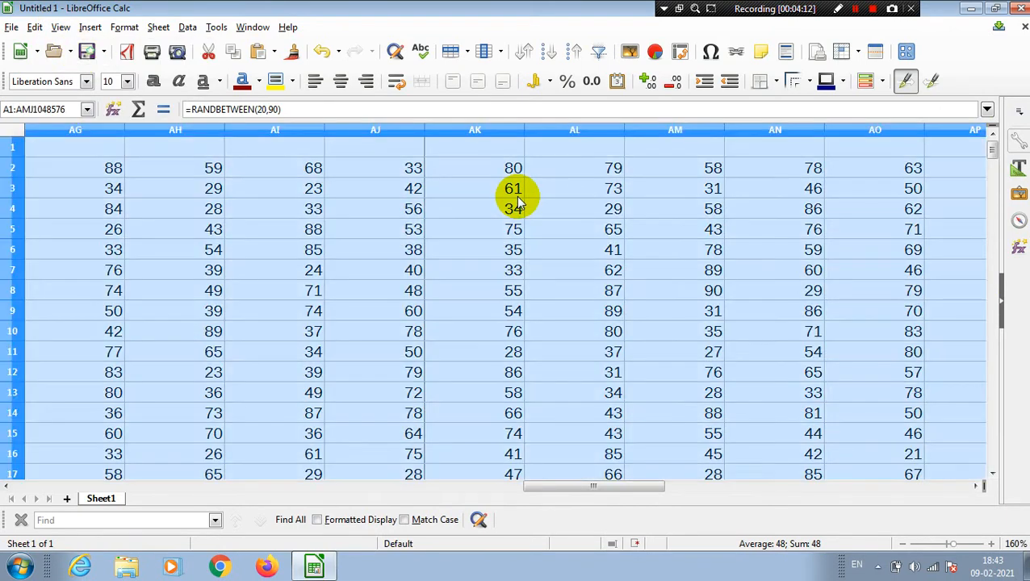
{"action": "key", "text": "Delete"}
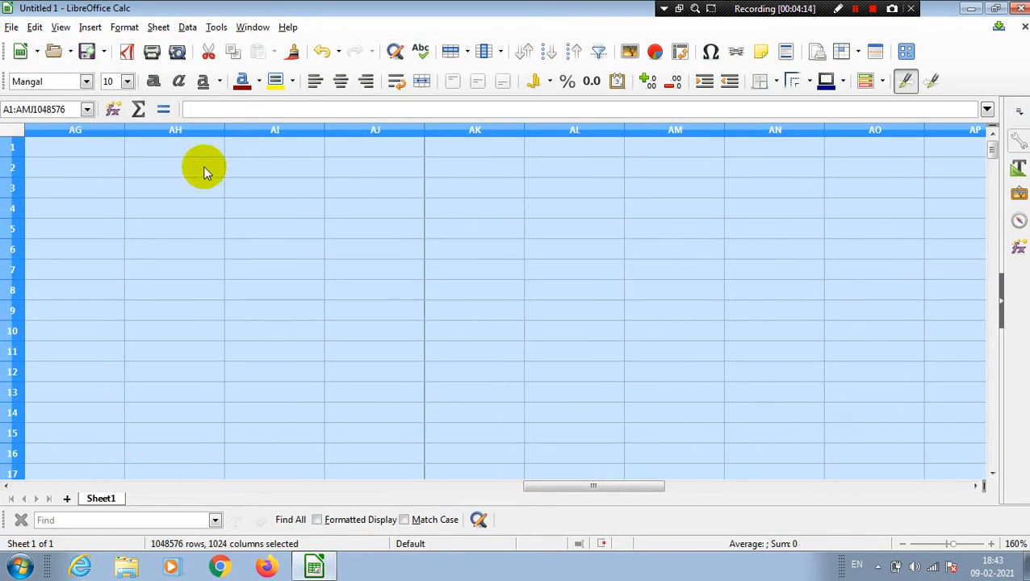
{"action": "left_click", "coordinate": [192, 165]}
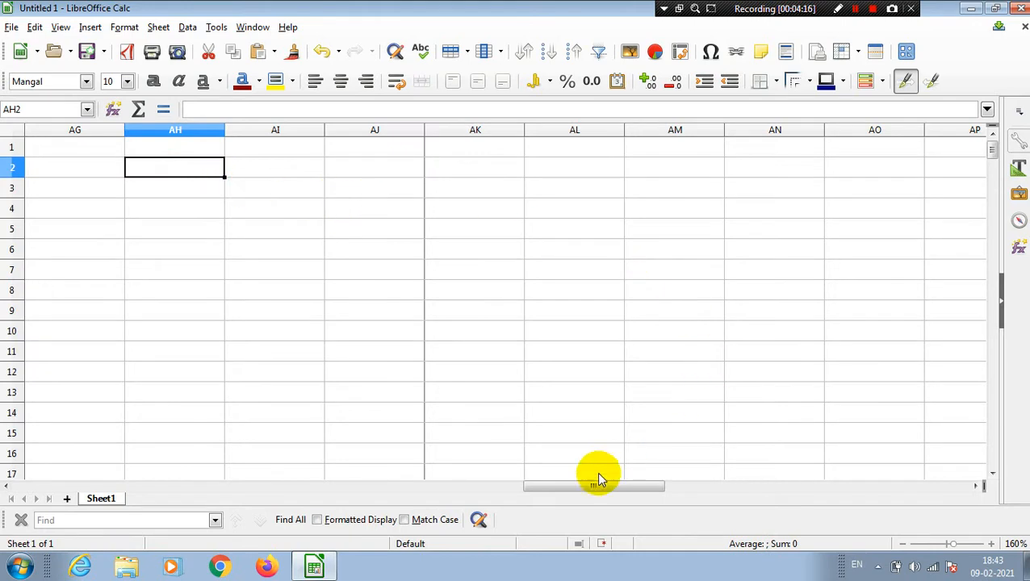
Step: Go back to column A of the emptied sheet and examine the page boundary line at column I
{"action": "left_click", "coordinate": [567, 492]}
{"action": "left_click_drag", "start_coordinate": [568, 485], "coordinate": [7, 423]}
{"action": "left_click", "coordinate": [253, 228]}
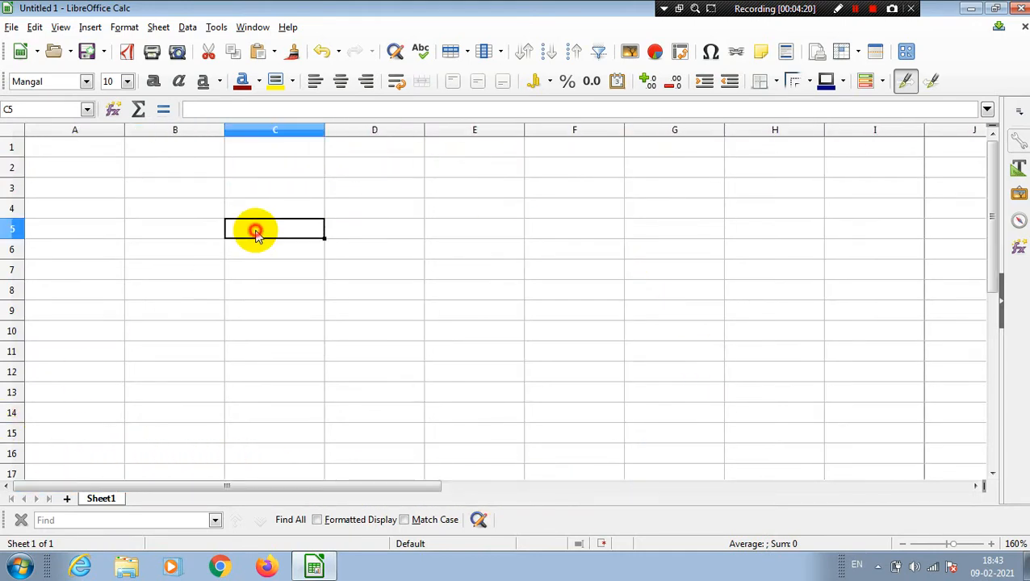
{"action": "left_click", "coordinate": [529, 194]}
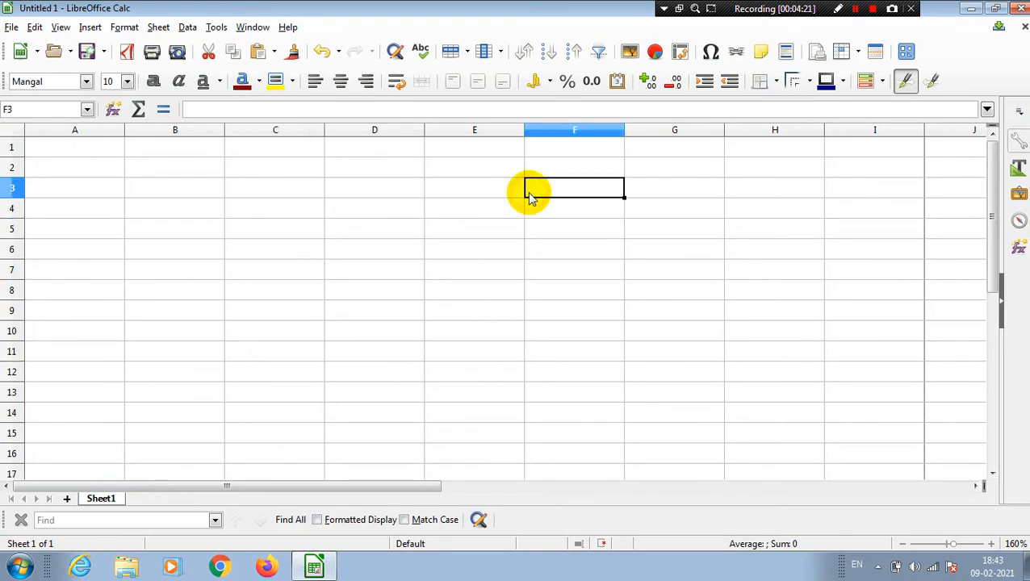
{"action": "left_click", "coordinate": [914, 192]}
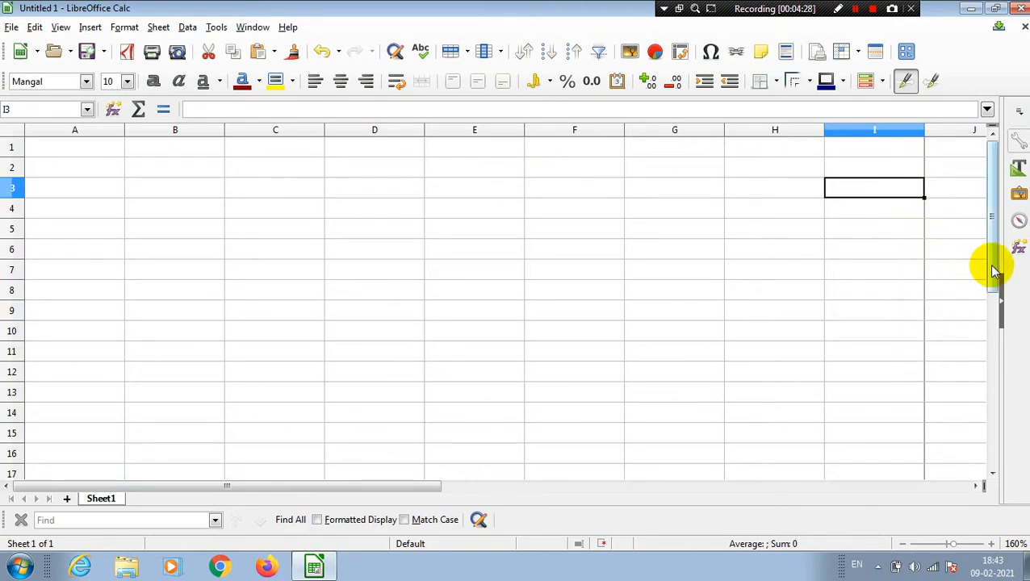
Step: Zoom the sheet out to 75% and examine the vertical page boundary lines at columns I and R
{"action": "left_click", "coordinate": [904, 544]}
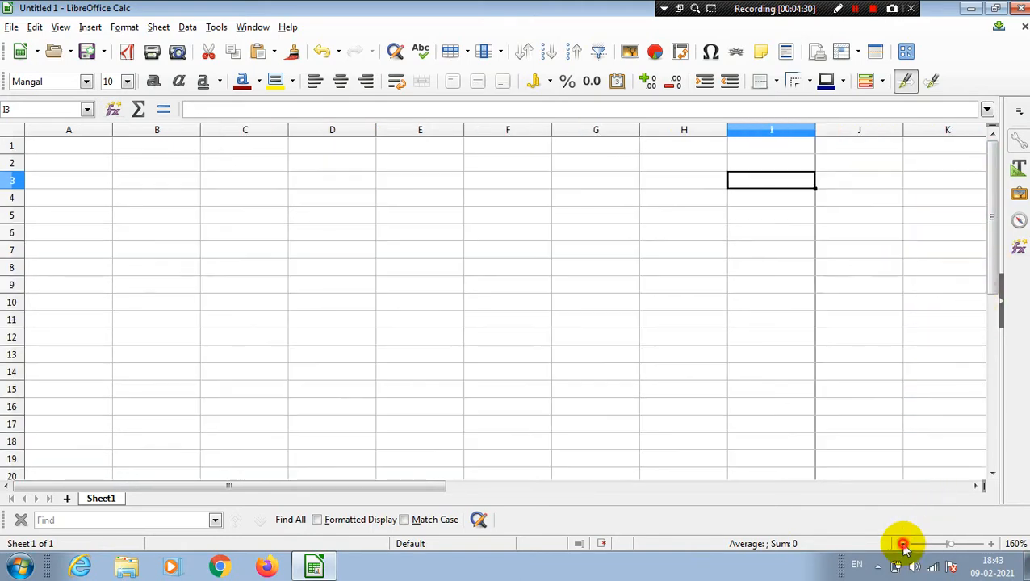
{"action": "left_click", "coordinate": [903, 543]}
{"action": "left_click", "coordinate": [903, 543]}
{"action": "left_click", "coordinate": [904, 544]}
{"action": "left_click", "coordinate": [903, 544]}
{"action": "left_click", "coordinate": [904, 543]}
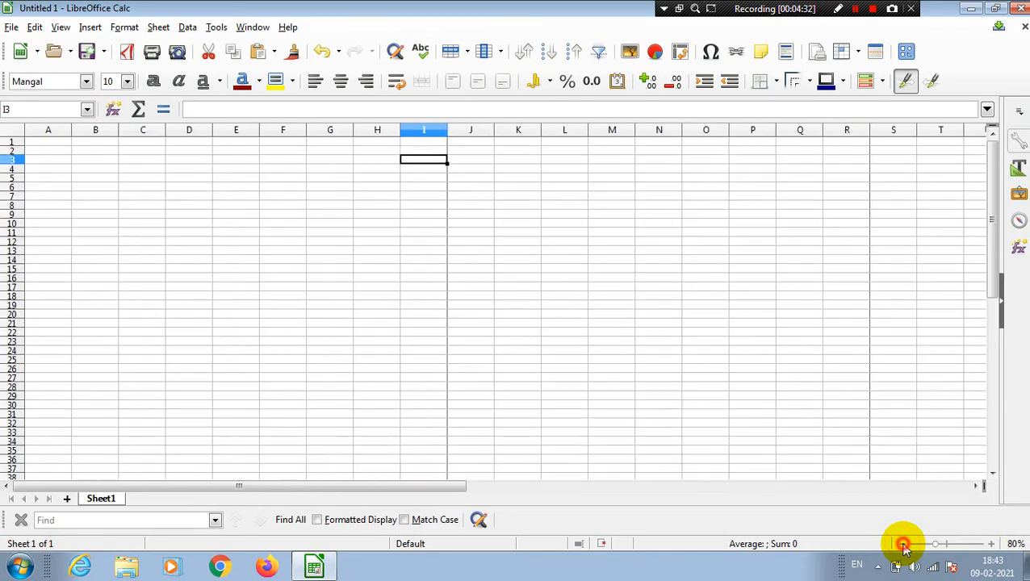
{"action": "left_click", "coordinate": [443, 222]}
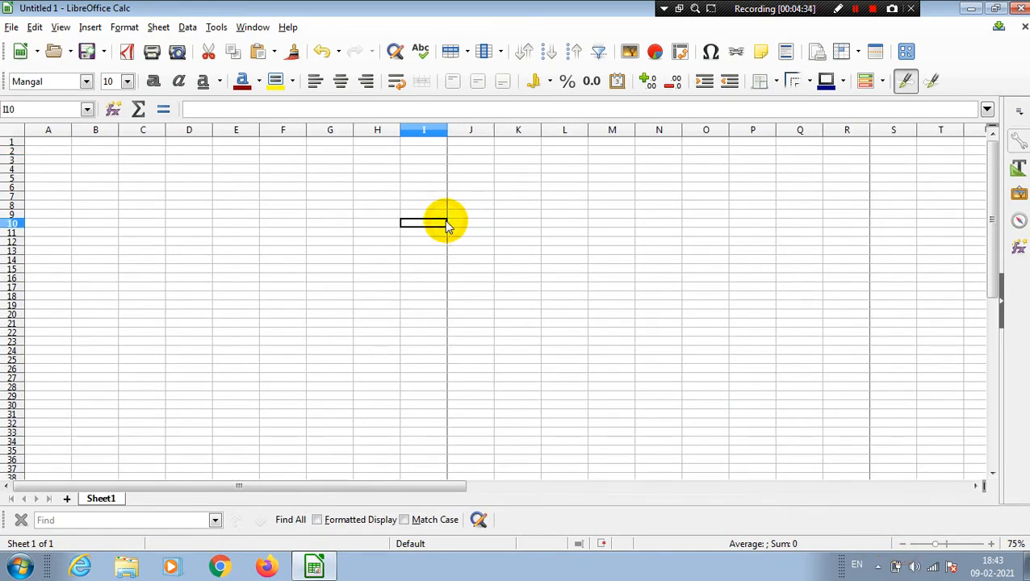
{"action": "left_click", "coordinate": [859, 232]}
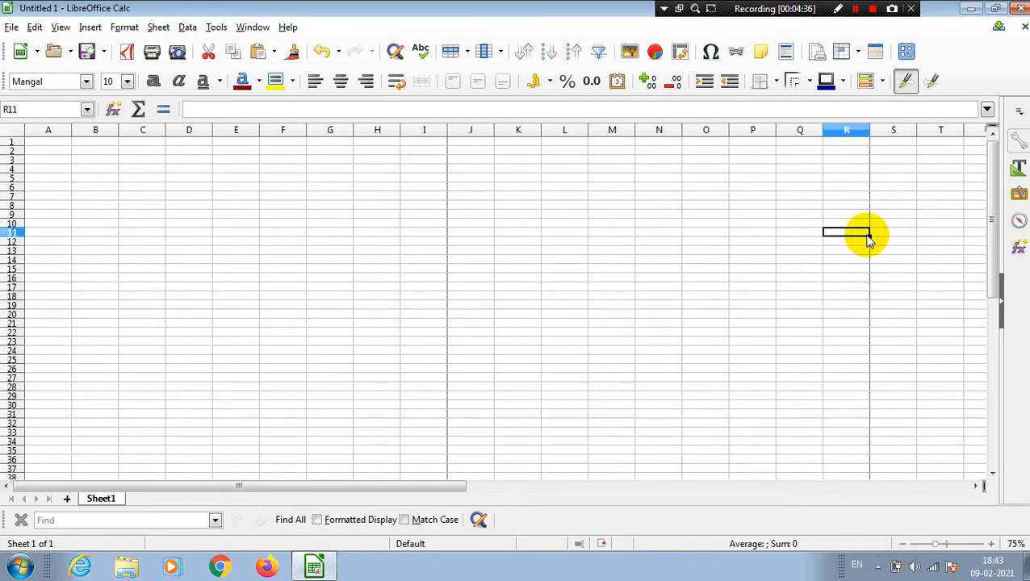
{"action": "left_click", "coordinate": [247, 196]}
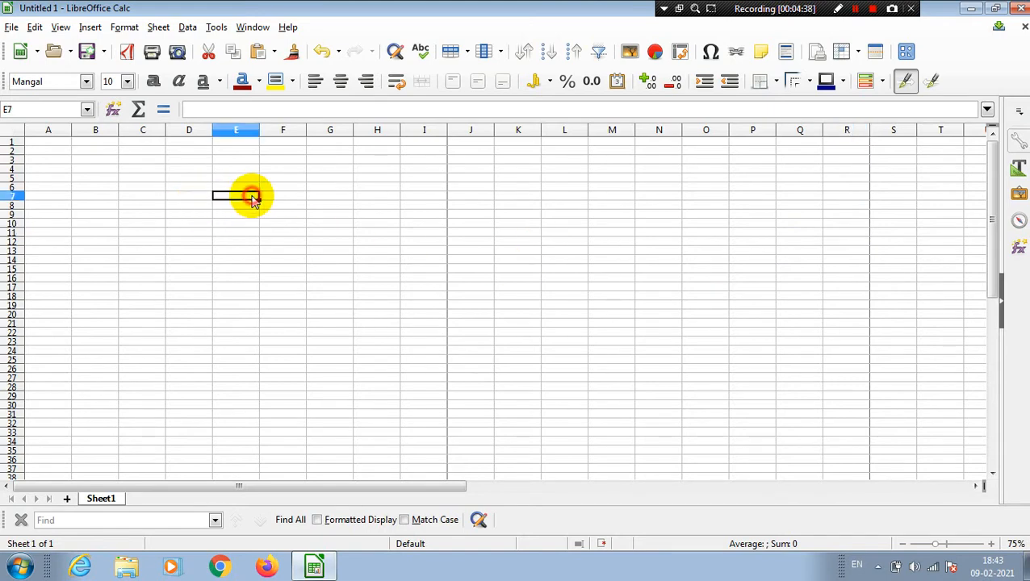
{"action": "left_click", "coordinate": [428, 142]}
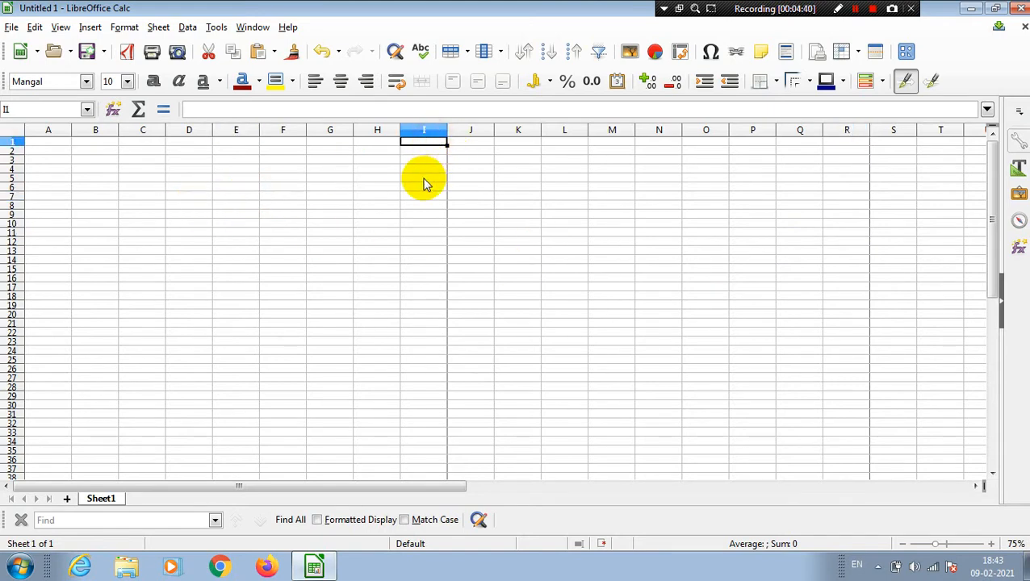
{"action": "left_click", "coordinate": [658, 222]}
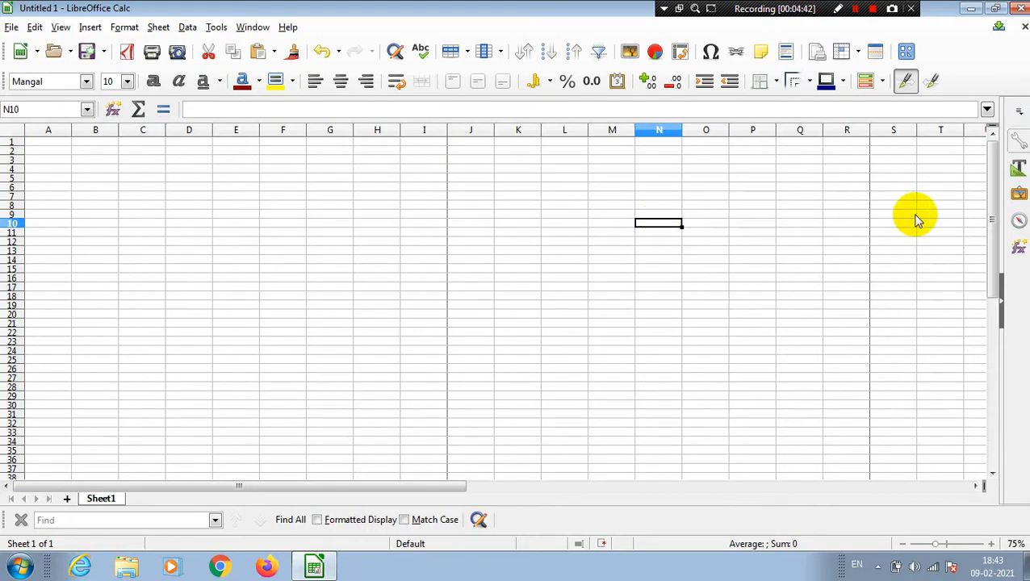
Step: Examine the horizontal page boundary line between rows 64 and 65 in column E
{"action": "left_click_drag", "start_coordinate": [993, 248], "coordinate": [985, 416]}
{"action": "left_click", "coordinate": [255, 450]}
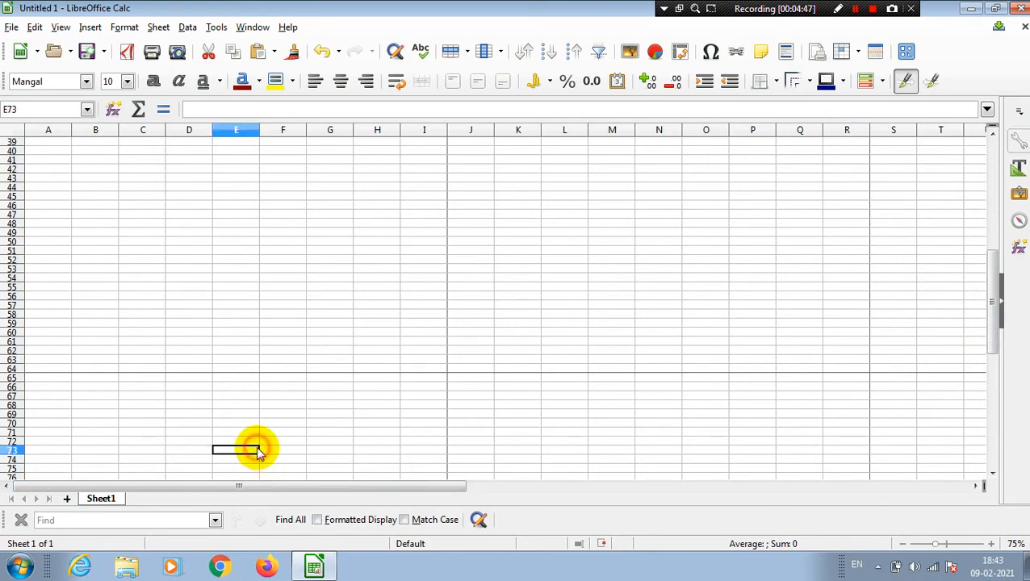
{"action": "left_click", "coordinate": [219, 378]}
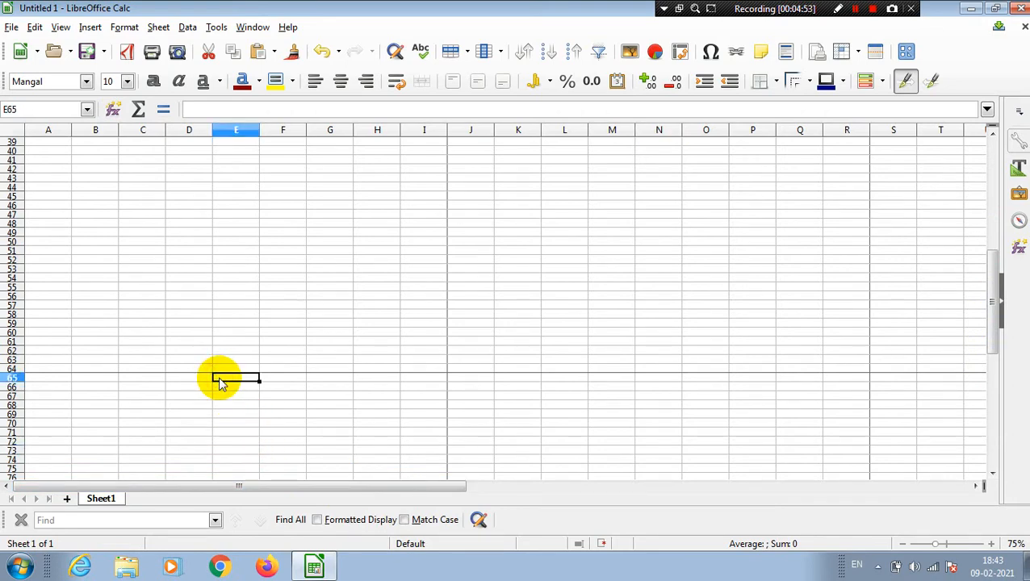
{"action": "left_click", "coordinate": [228, 343]}
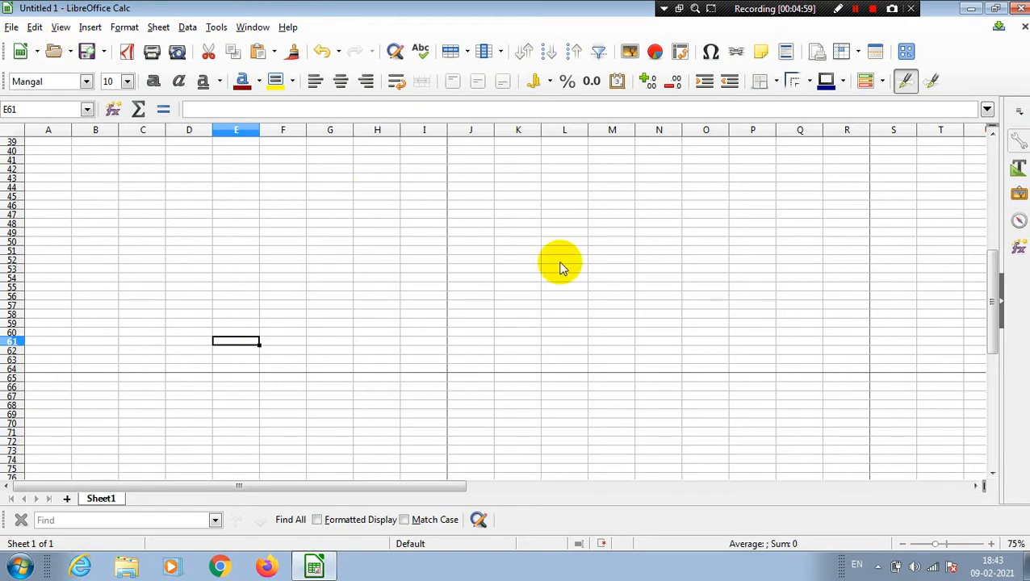
Step: Zoom the sheet in to 180% and jump back up to cell B1
{"action": "left_click", "coordinate": [992, 544]}
{"action": "left_click", "coordinate": [991, 544]}
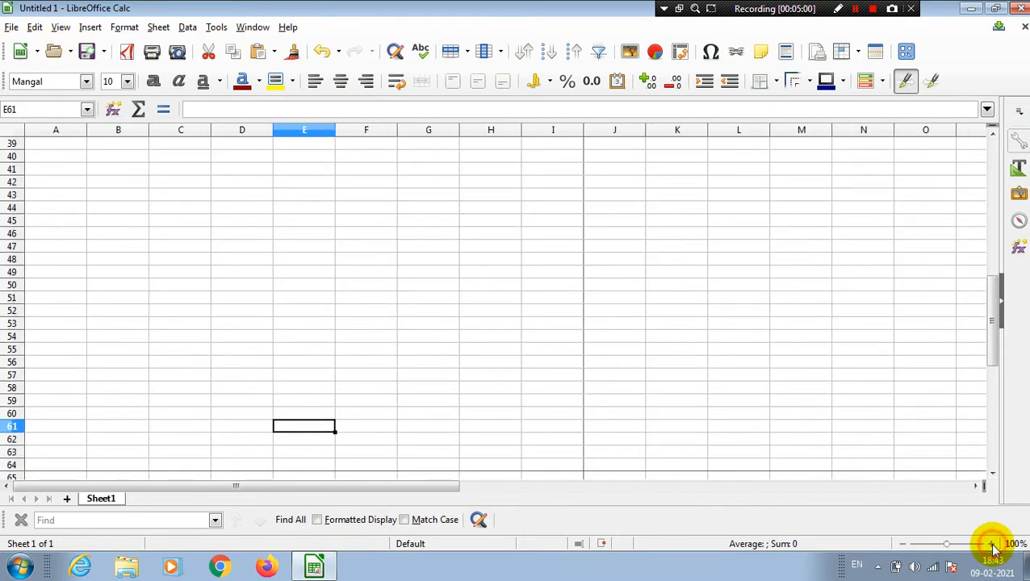
{"action": "left_click", "coordinate": [991, 544]}
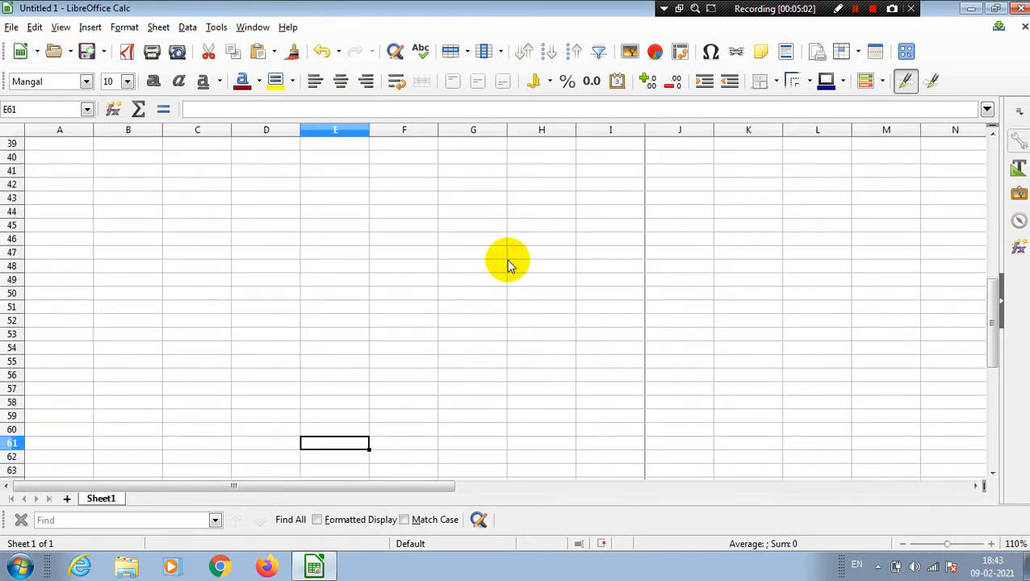
{"action": "left_click", "coordinate": [992, 544]}
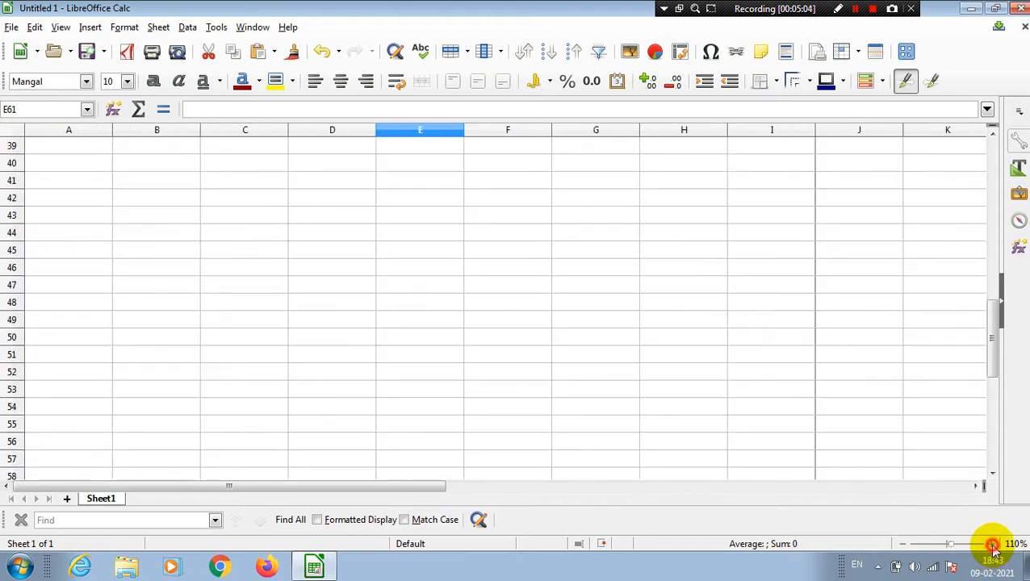
{"action": "left_click", "coordinate": [991, 544]}
{"action": "left_click_drag", "start_coordinate": [234, 218], "coordinate": [237, 234]}
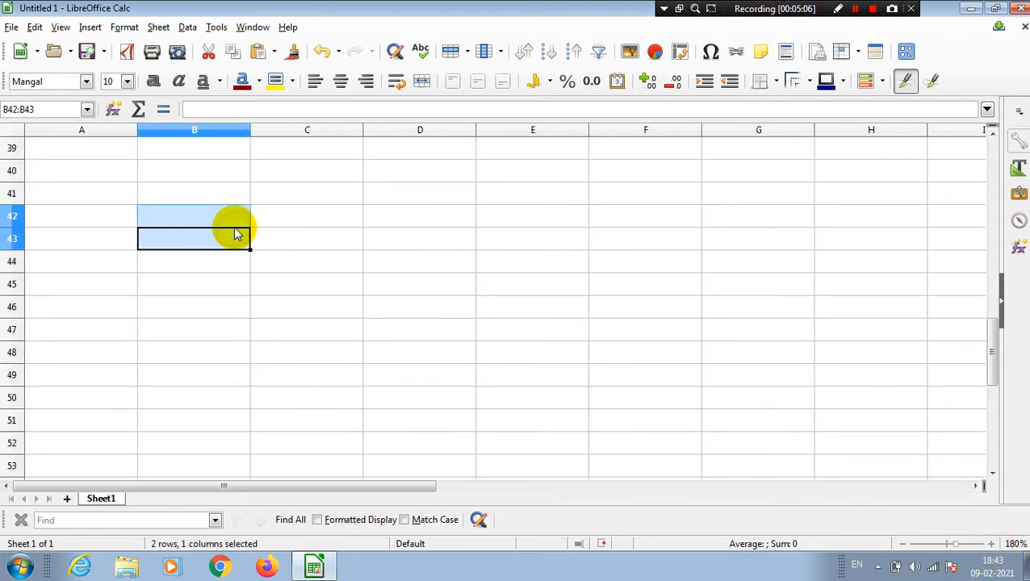
{"action": "key", "text": "ctrl+Up"}
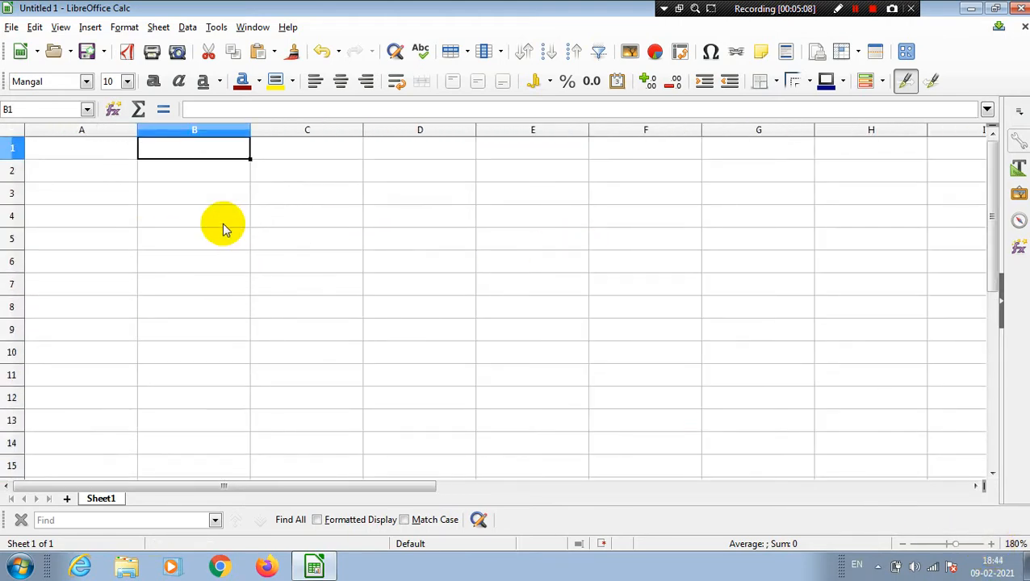
Step: Hide the Formatting toolbar, and show it again
{"action": "left_click", "coordinate": [61, 28]}
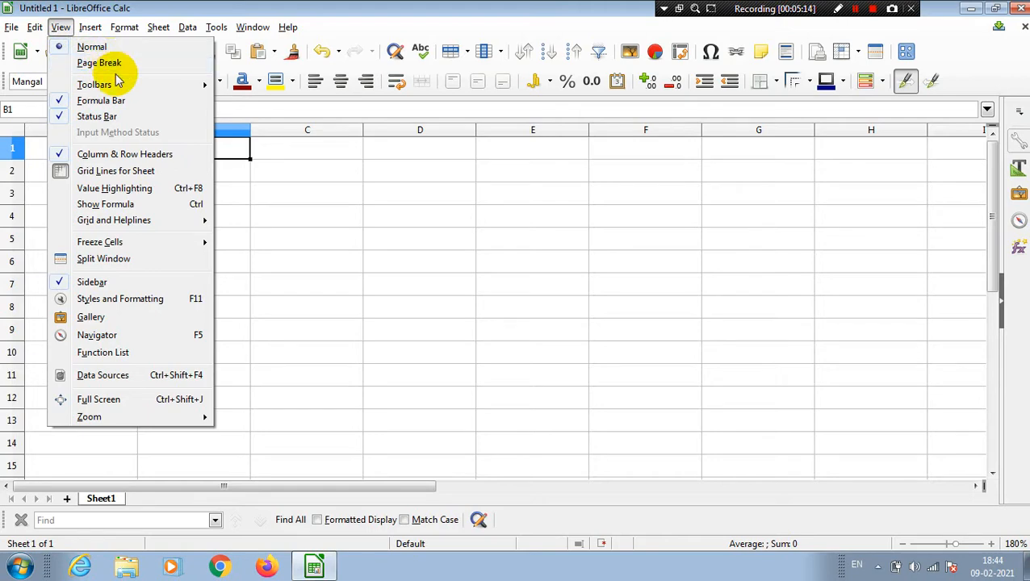
{"action": "mouse_move", "coordinate": [123, 91]}
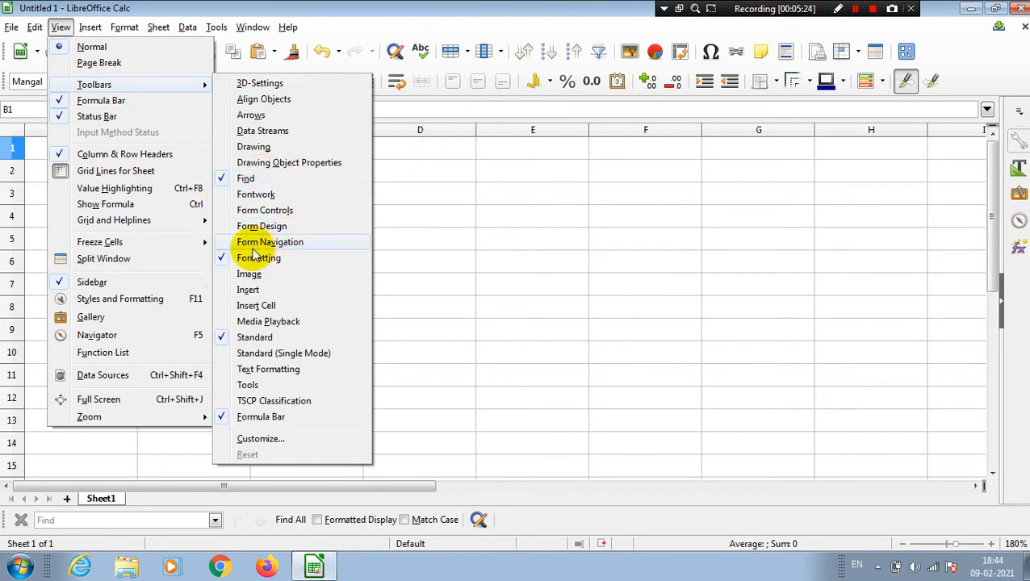
{"action": "left_click", "coordinate": [220, 260]}
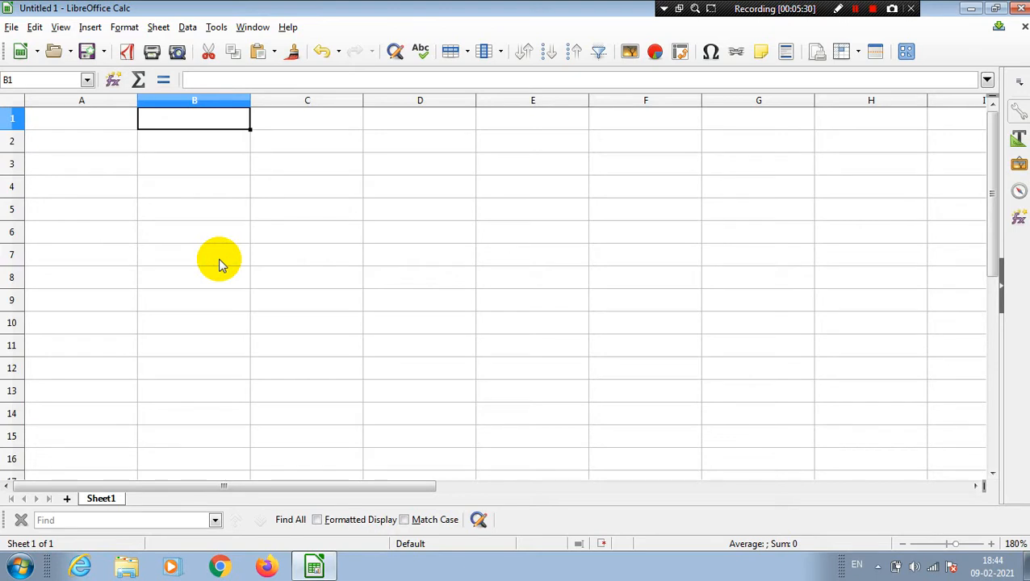
{"action": "left_click", "coordinate": [60, 29]}
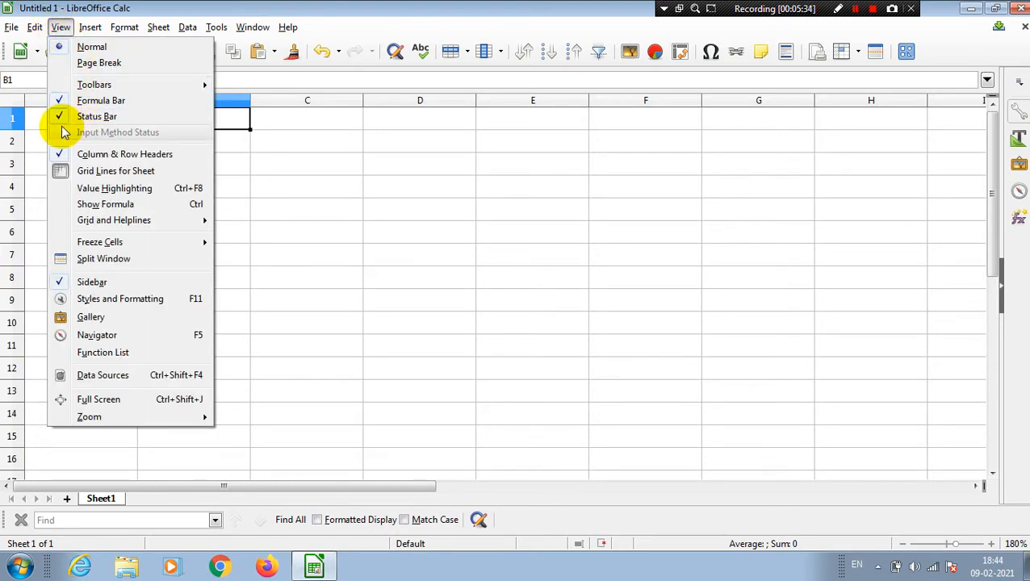
{"action": "mouse_move", "coordinate": [66, 85]}
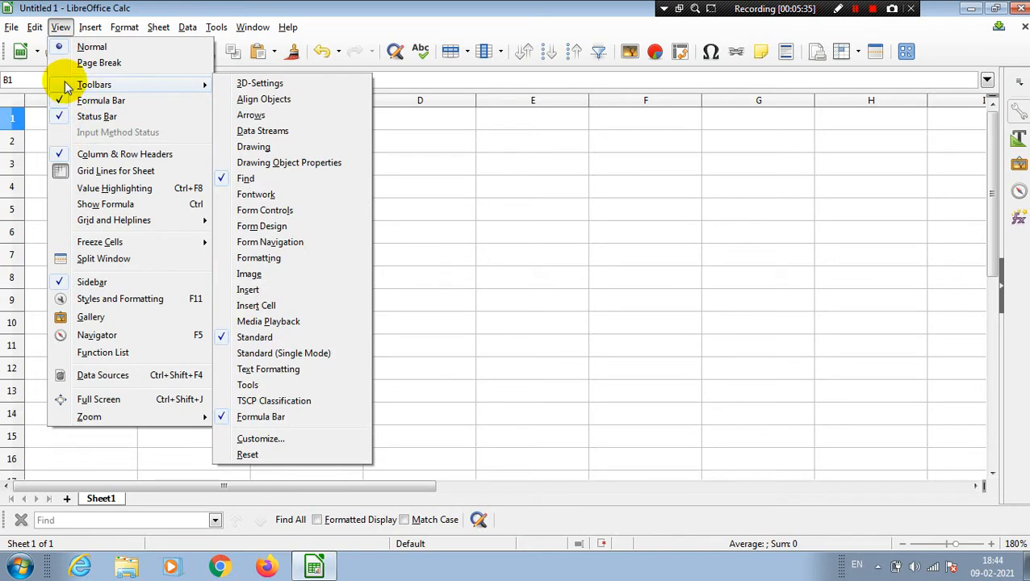
{"action": "left_click", "coordinate": [226, 262]}
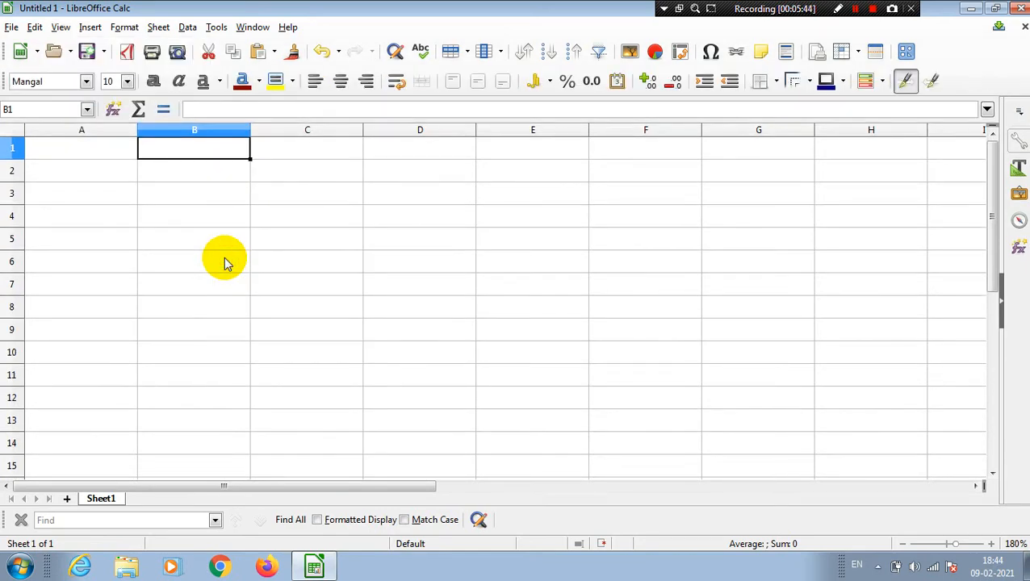
{"action": "left_click", "coordinate": [62, 28]}
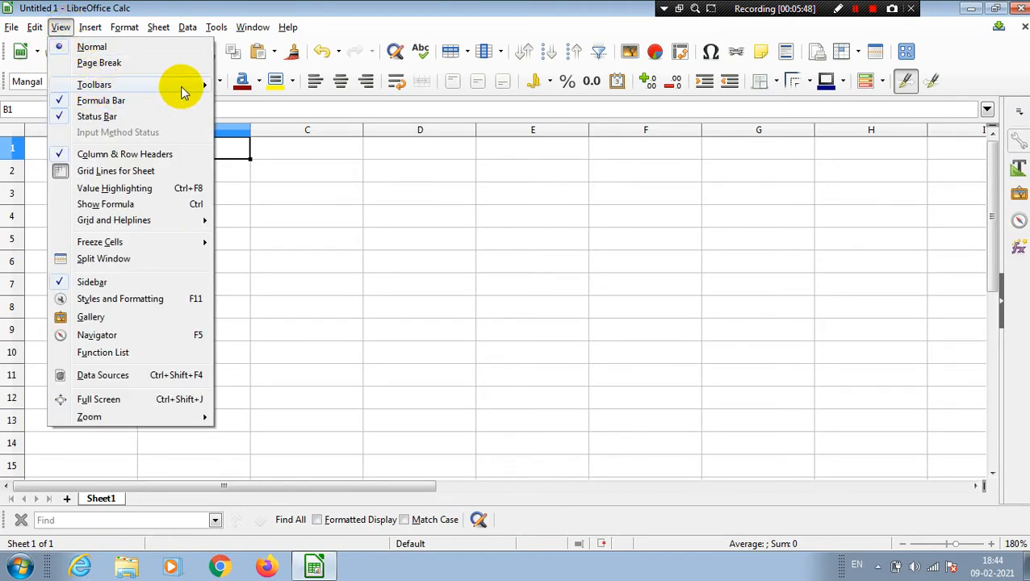
{"action": "mouse_move", "coordinate": [185, 92]}
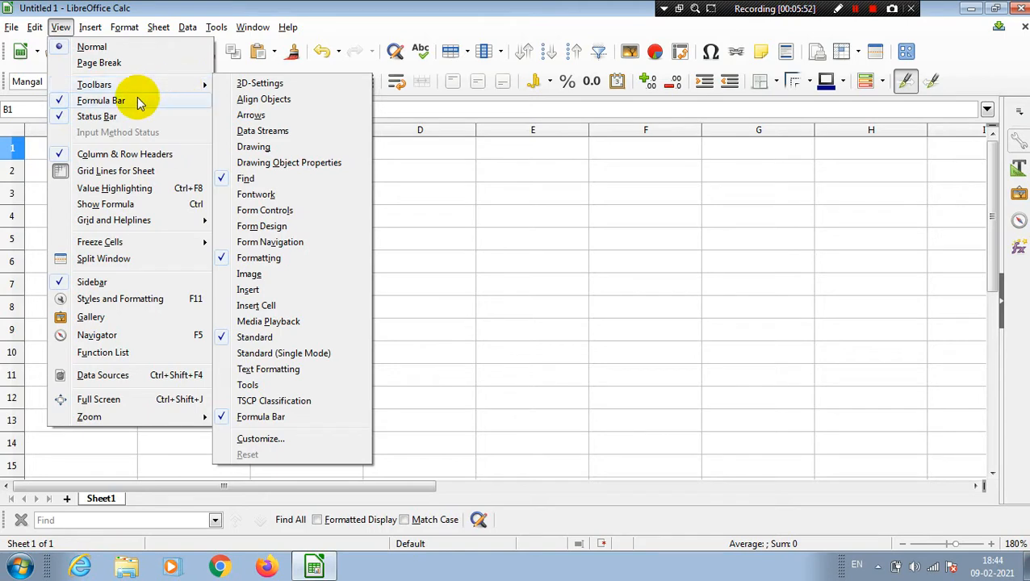
{"action": "left_click", "coordinate": [515, 173]}
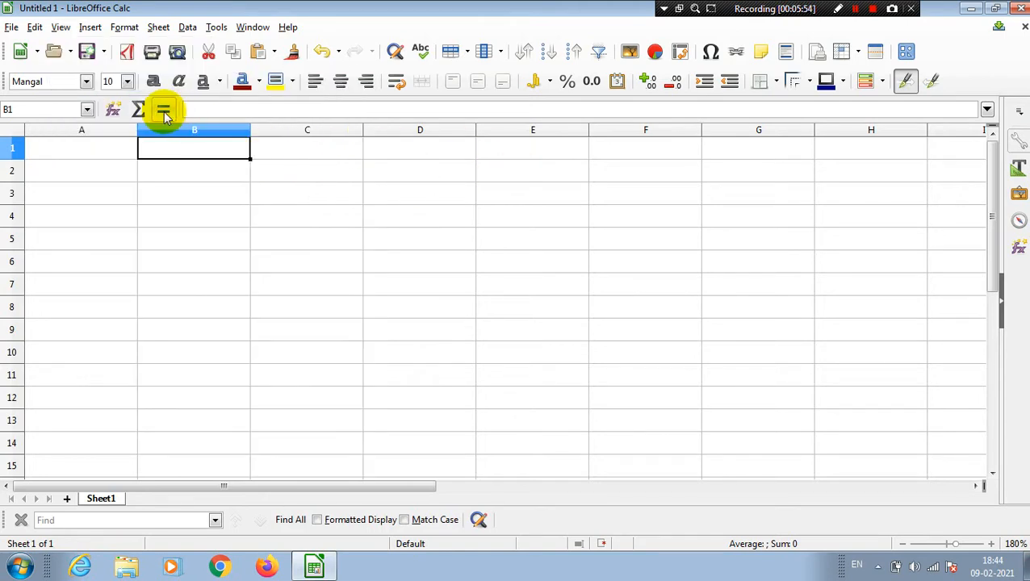
Step: Enter 45 in cell B2 and move on to cell C2
{"action": "double_click", "coordinate": [292, 200]}
{"action": "left_click", "coordinate": [183, 170]}
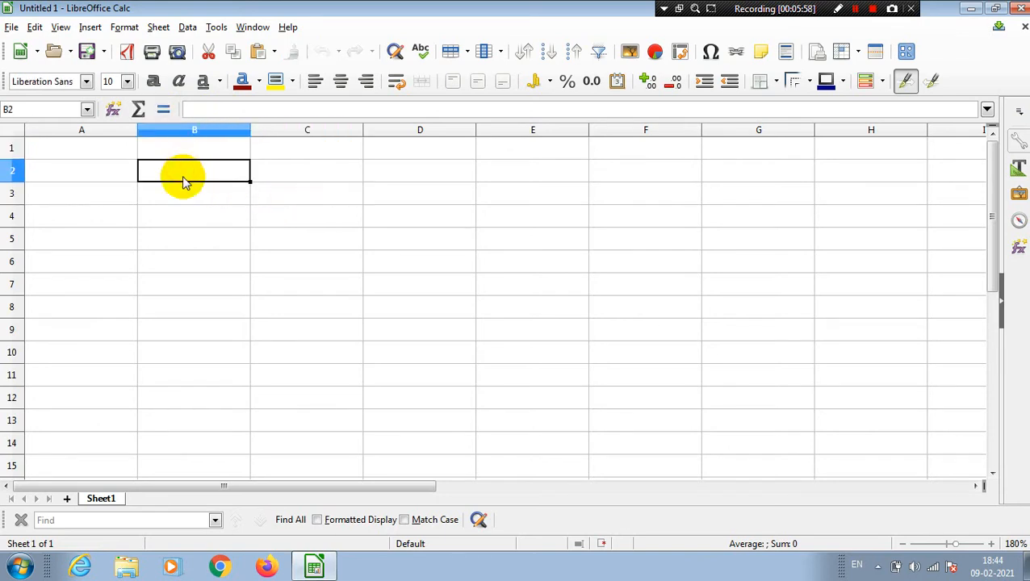
{"action": "type", "text": "45"}
{"action": "key", "text": "Tab"}
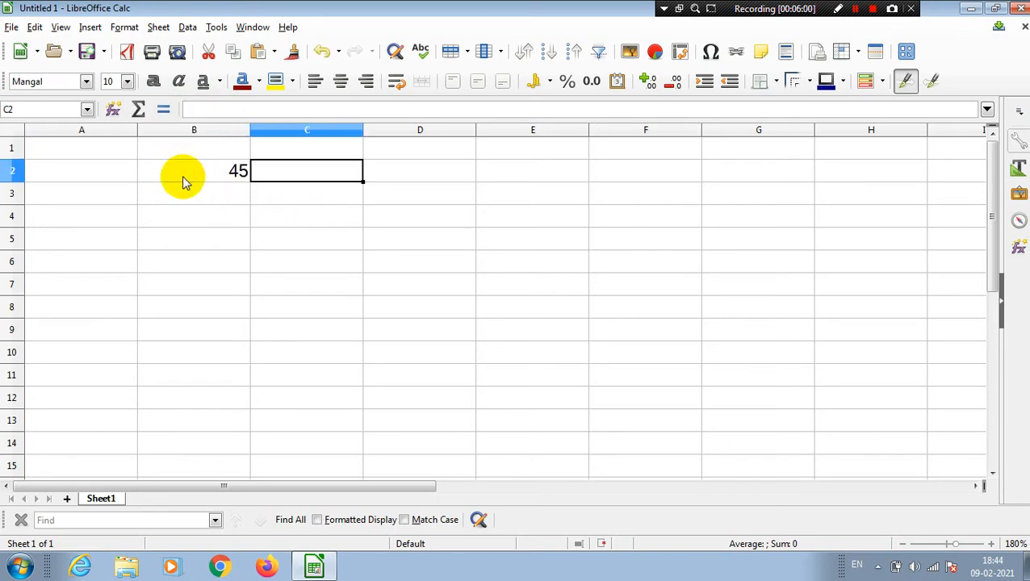
Step: Enter 34 in cell C2 and move on to cell E2
{"action": "type", "text": "34"}
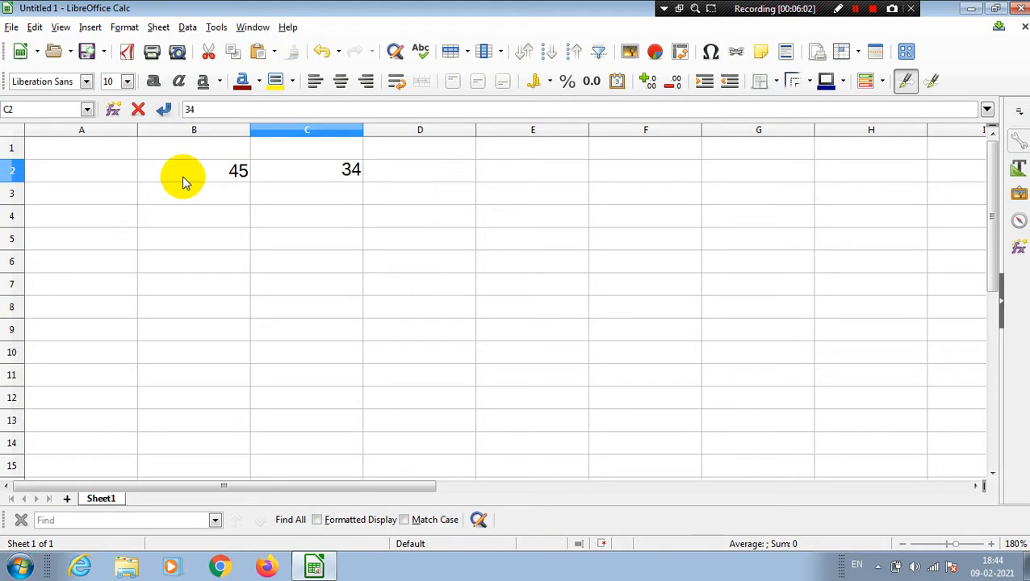
{"action": "key", "text": "Tab"}
{"action": "key", "text": "Tab"}
Step: Enter the formula =B2+C2 in cell E2, picking both cell references from the sheet
{"action": "type", "text": "="}
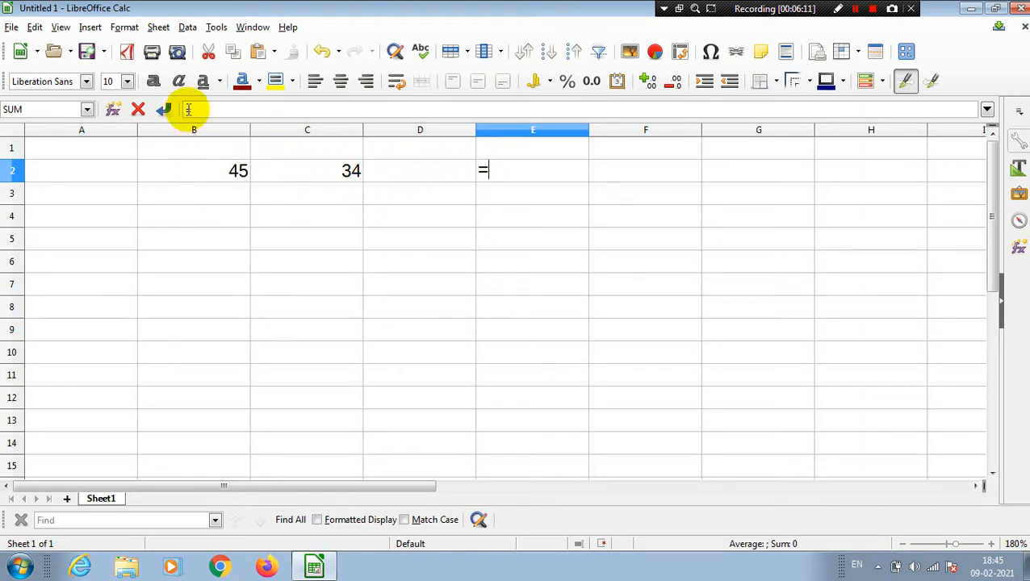
{"action": "left_click", "coordinate": [224, 171]}
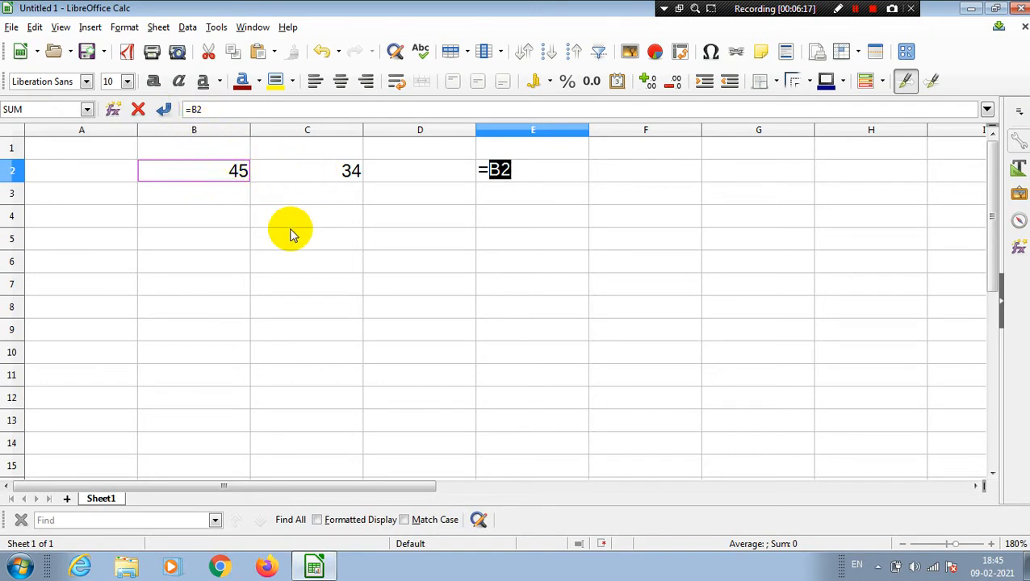
{"action": "type", "text": "+"}
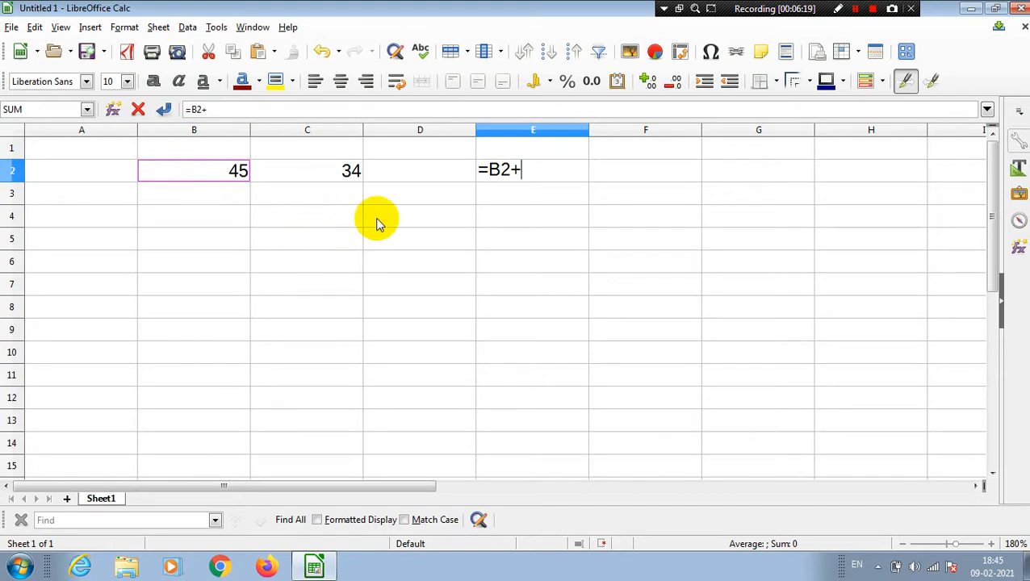
{"action": "left_click", "coordinate": [347, 171]}
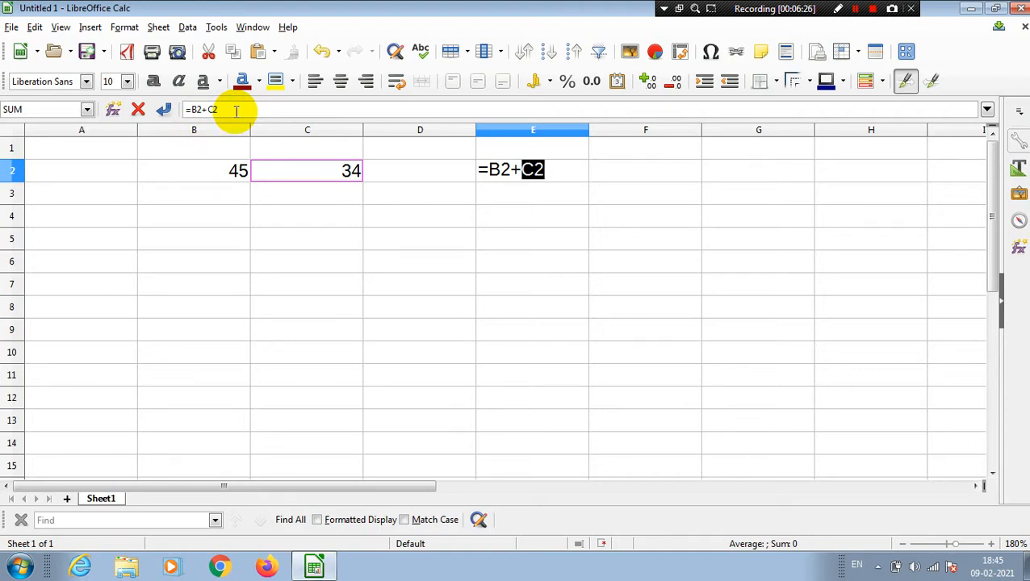
{"action": "key", "text": "Return"}
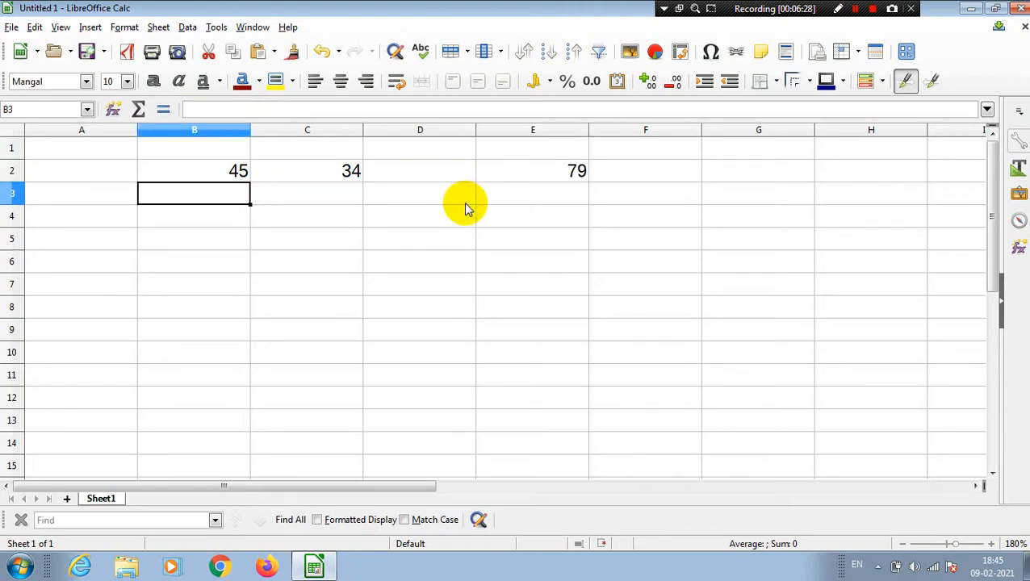
Step: From cell D3, examine the Function Wizard's function list and its categories, including Date&Time and Financial, and leave without inserting a function
{"action": "left_click", "coordinate": [466, 208]}
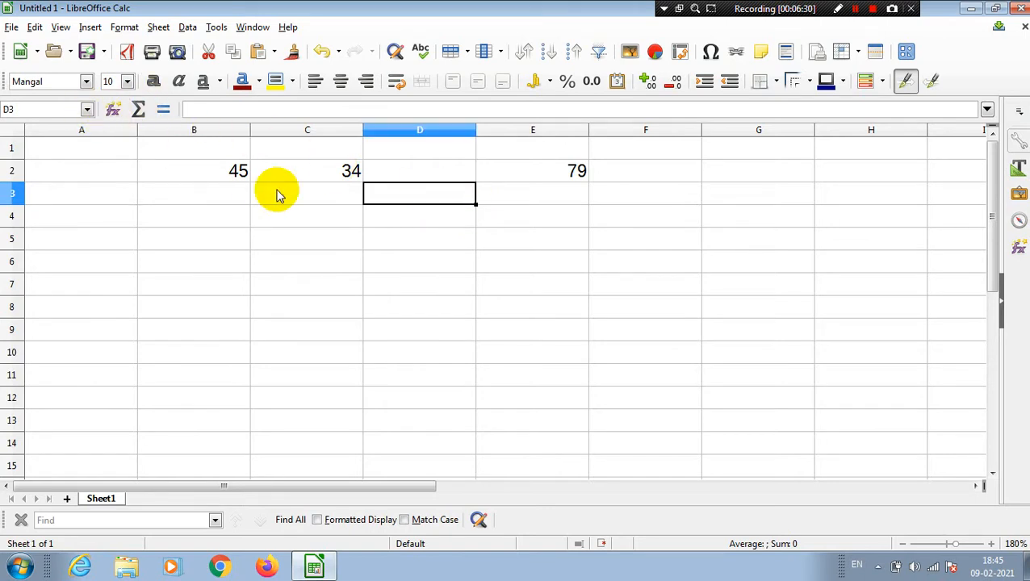
{"action": "left_click", "coordinate": [114, 111]}
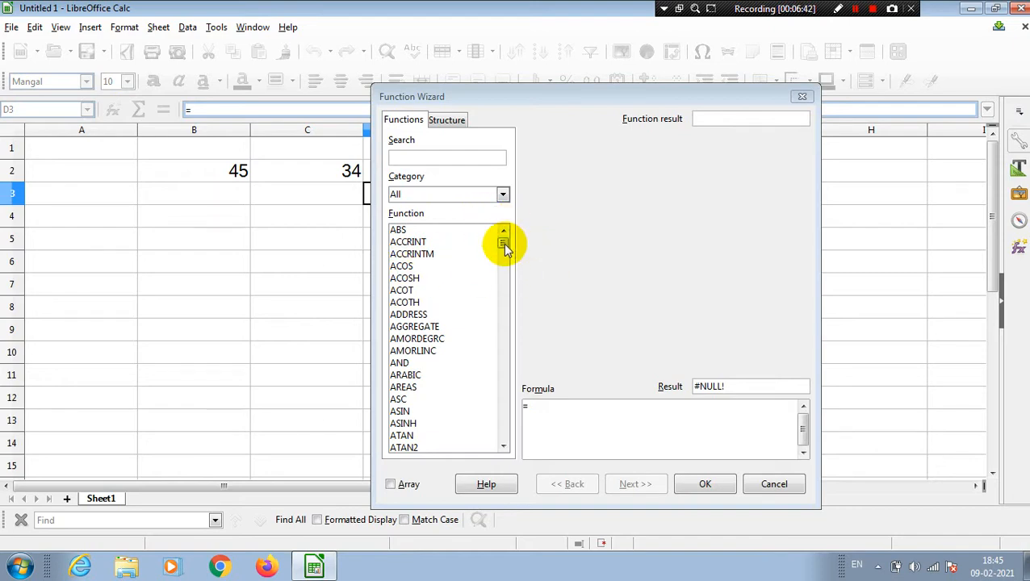
{"action": "left_click_drag", "start_coordinate": [504, 247], "coordinate": [503, 309]}
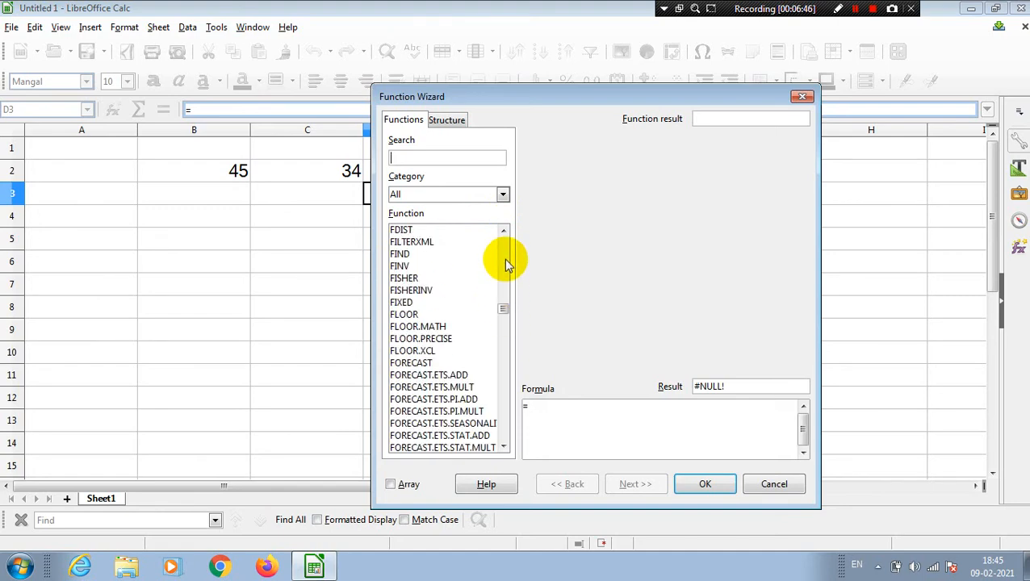
{"action": "left_click", "coordinate": [502, 196]}
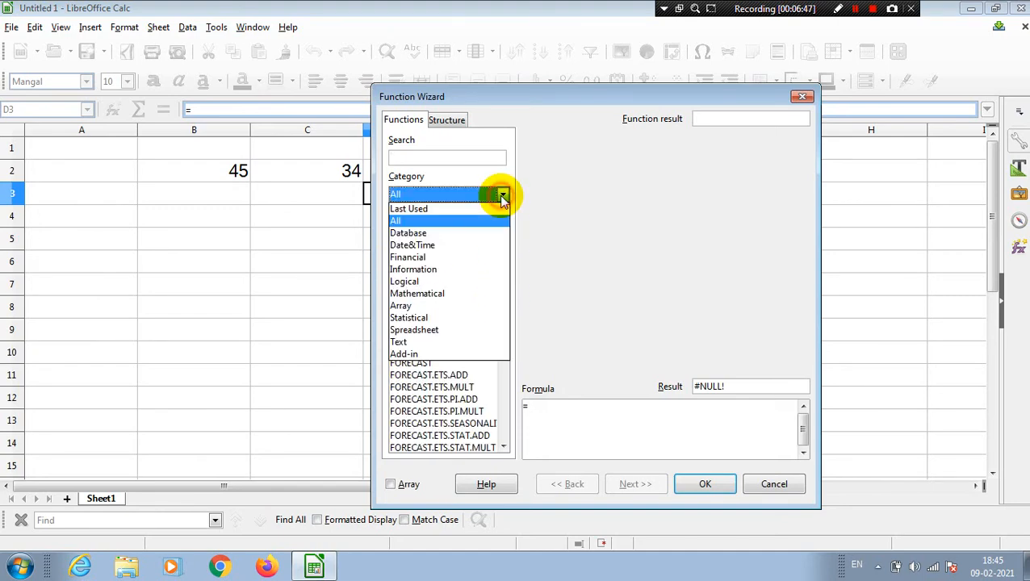
{"action": "left_click", "coordinate": [449, 246]}
{"action": "left_click_drag", "start_coordinate": [501, 299], "coordinate": [505, 424]}
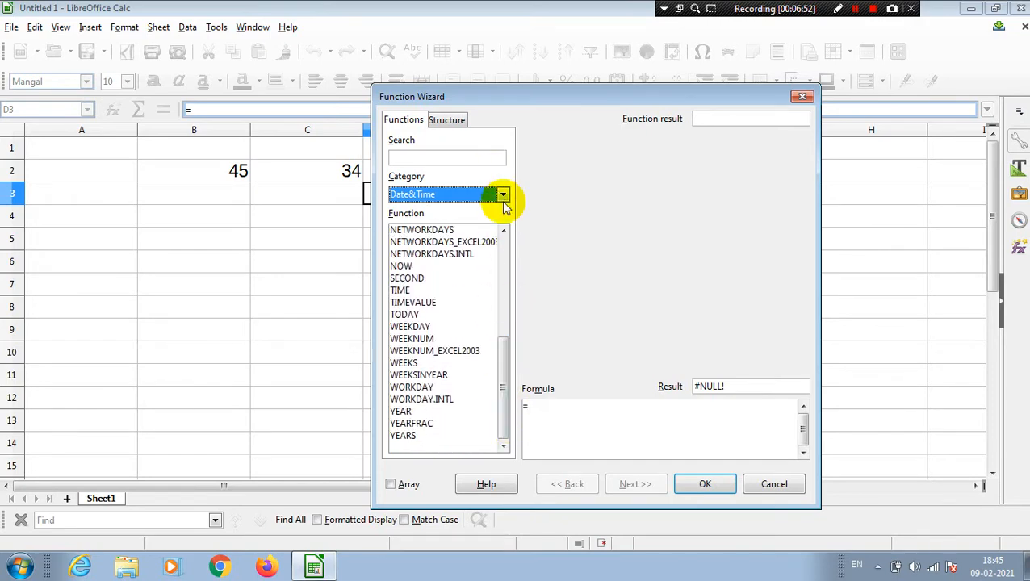
{"action": "left_click", "coordinate": [503, 194]}
{"action": "left_click", "coordinate": [484, 260]}
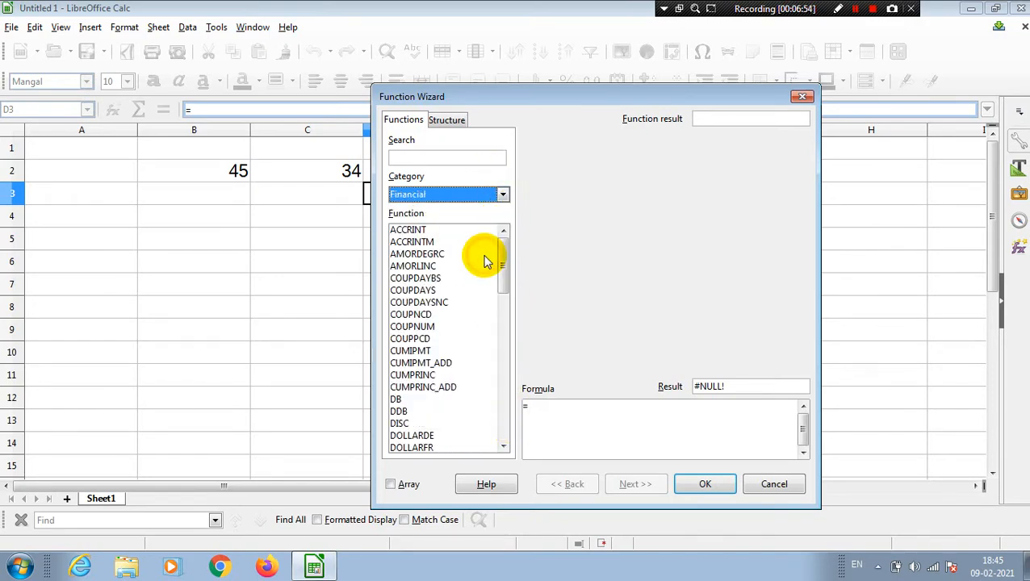
{"action": "left_click_drag", "start_coordinate": [505, 266], "coordinate": [501, 306]}
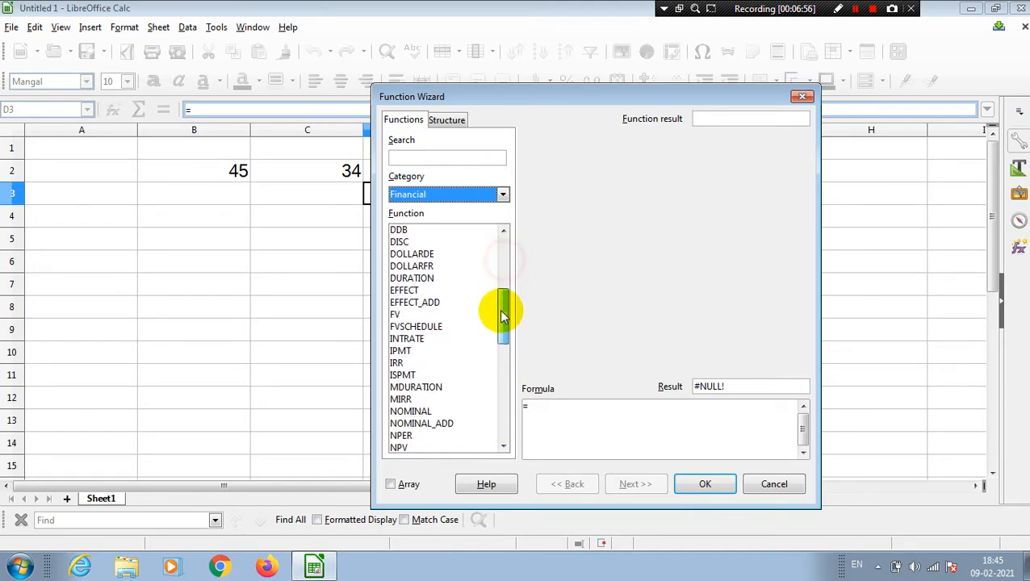
{"action": "left_click", "coordinate": [503, 194]}
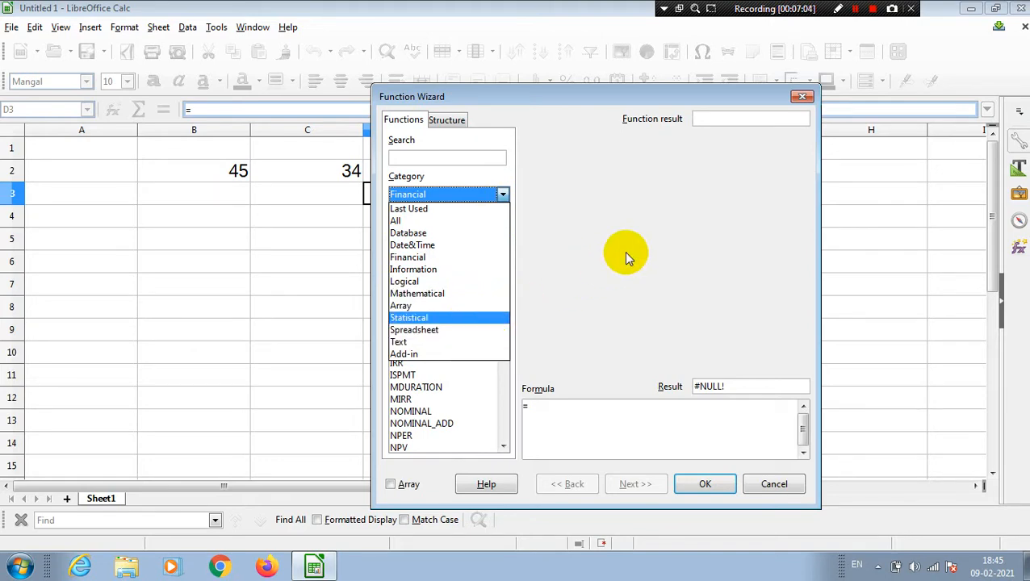
{"action": "left_click", "coordinate": [624, 251]}
{"action": "left_click", "coordinate": [792, 486]}
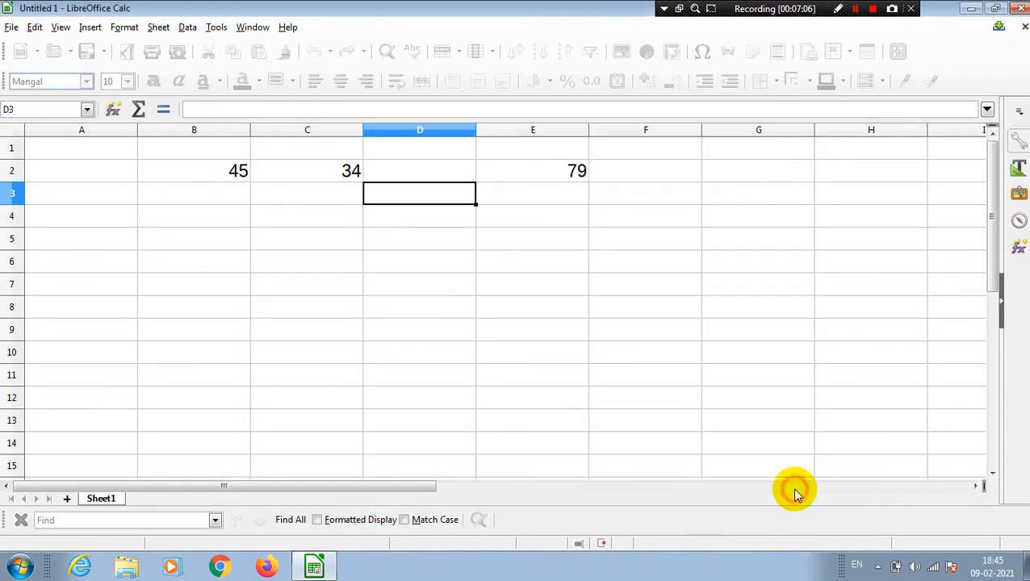
Step: Clear cell E2, search the Function Wizard for "sum", and choose the SUM function to fill in its arguments
{"action": "left_click", "coordinate": [565, 179]}
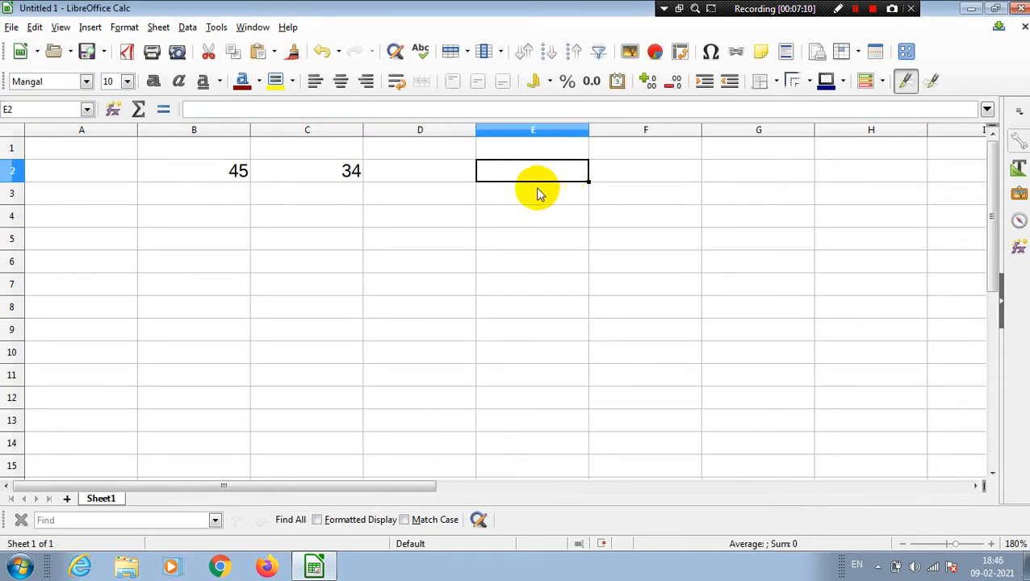
{"action": "left_click", "coordinate": [114, 110]}
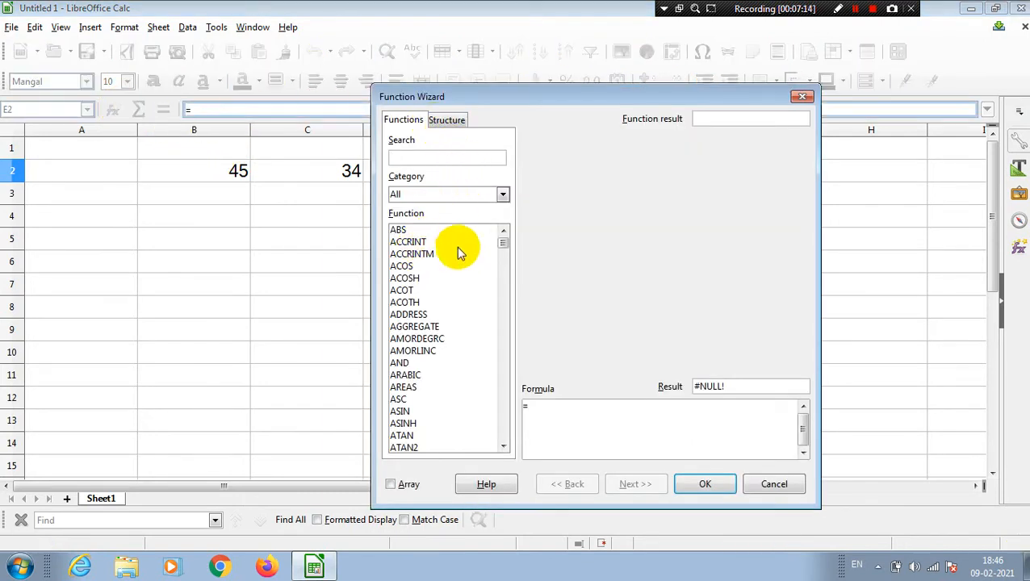
{"action": "left_click", "coordinate": [503, 195]}
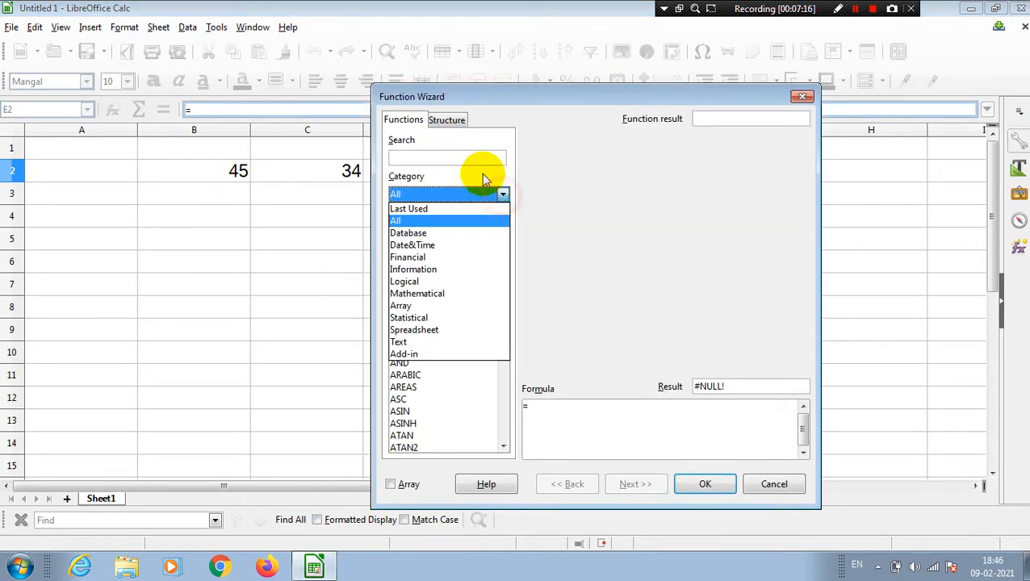
{"action": "left_click", "coordinate": [460, 158]}
{"action": "left_click", "coordinate": [459, 158]}
{"action": "type", "text": "sum"}
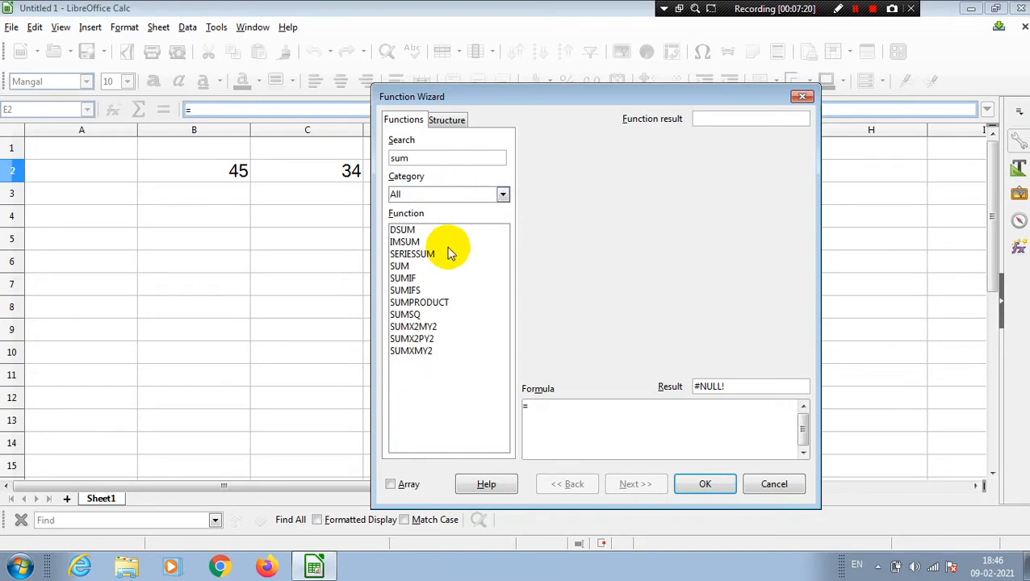
{"action": "left_click", "coordinate": [401, 267]}
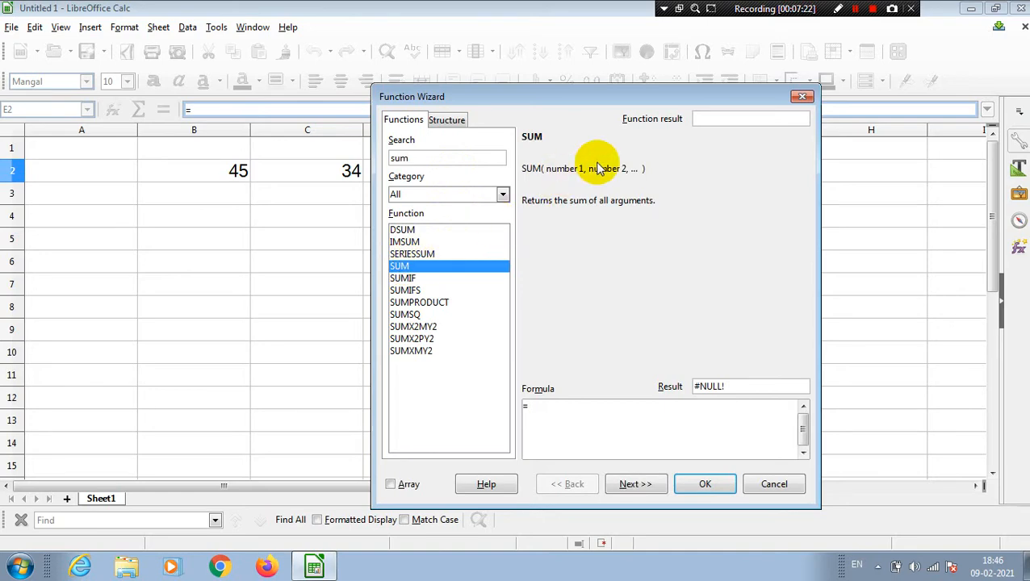
{"action": "left_click", "coordinate": [648, 484]}
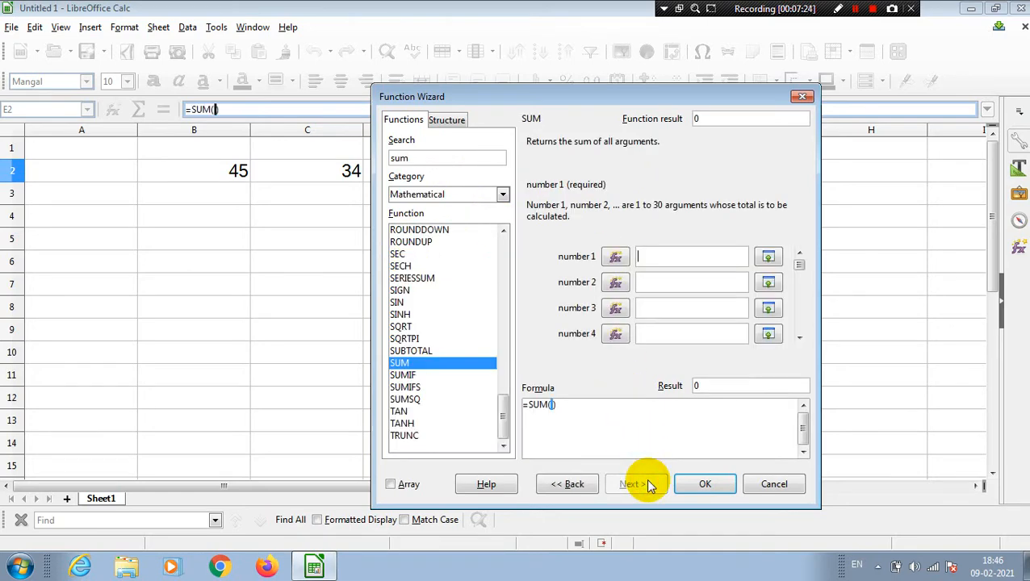
Step: Set the SUM arguments to B2 and C2, and insert the formula into cell E2
{"action": "left_click_drag", "start_coordinate": [476, 98], "coordinate": [699, 155]}
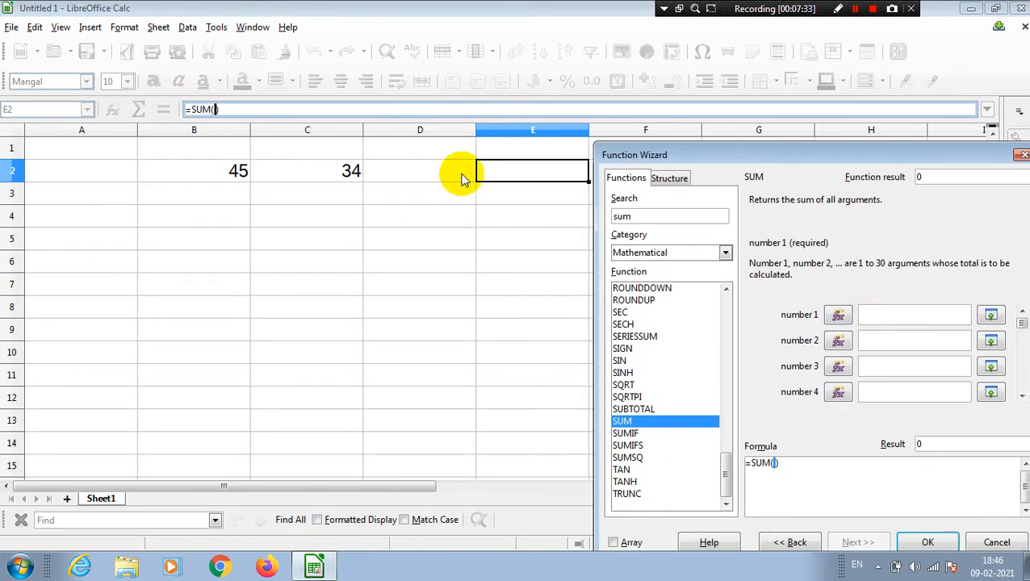
{"action": "left_click", "coordinate": [223, 173]}
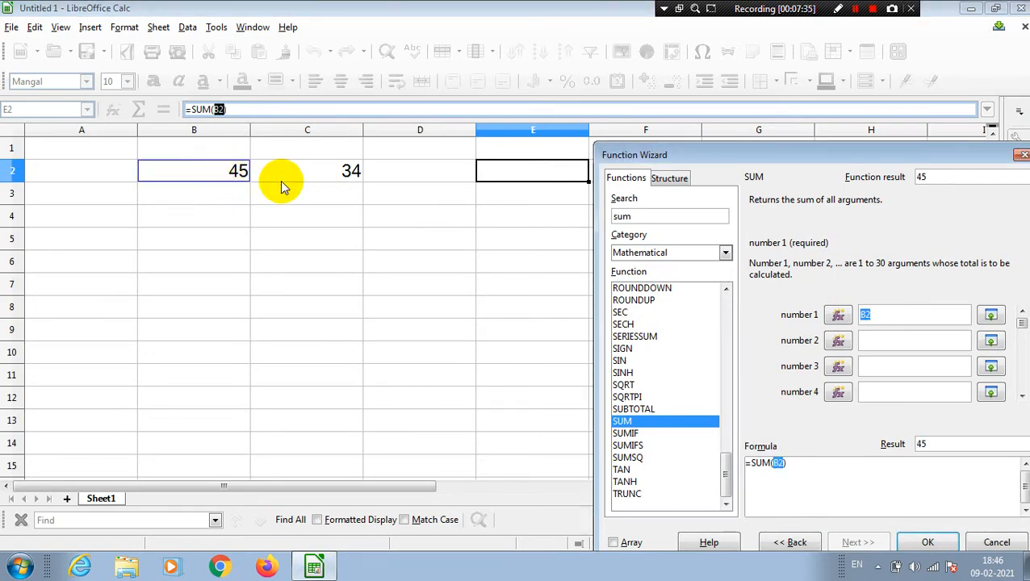
{"action": "left_click", "coordinate": [864, 337]}
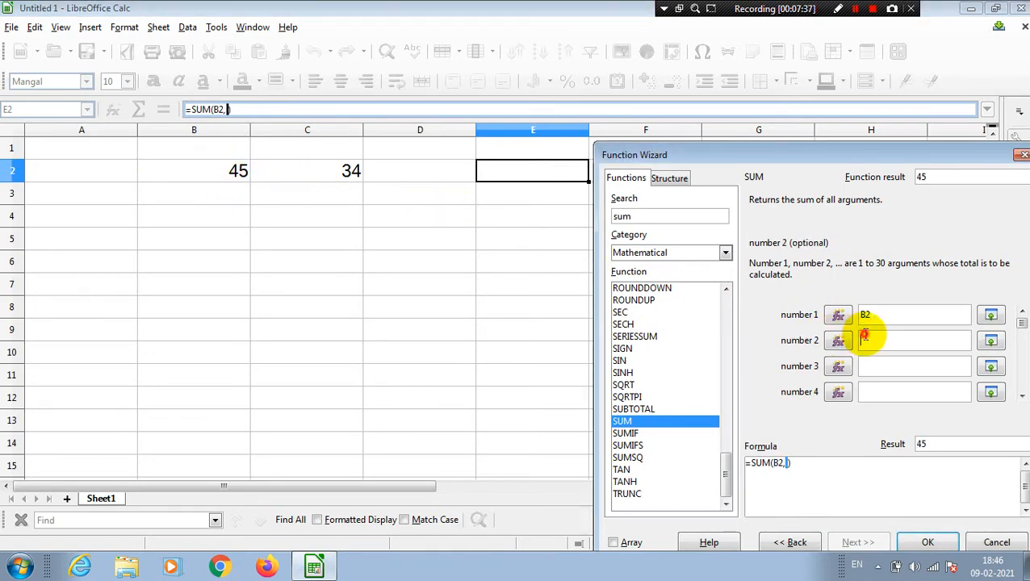
{"action": "left_click", "coordinate": [304, 170]}
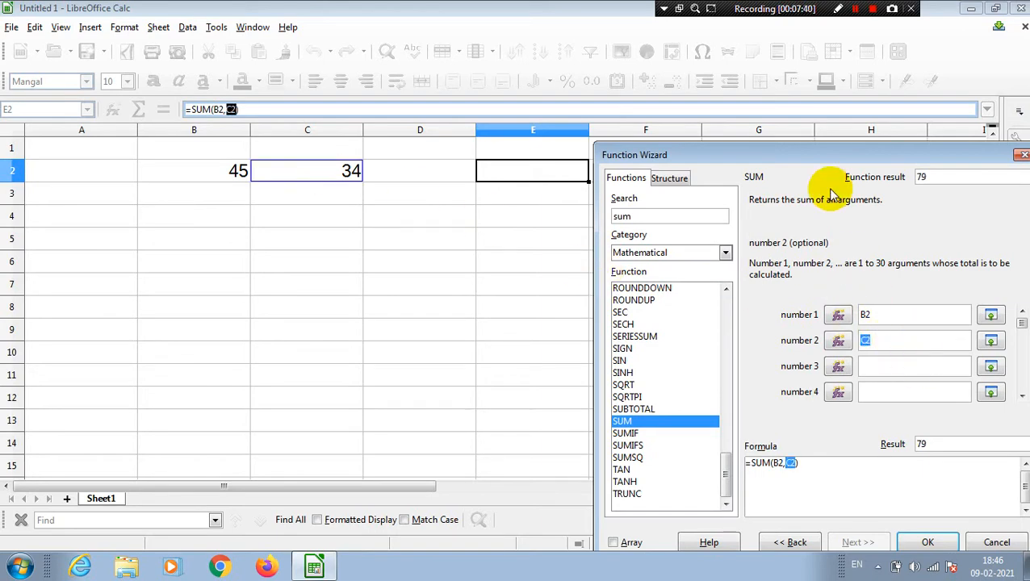
{"action": "left_click_drag", "start_coordinate": [798, 160], "coordinate": [659, 83]}
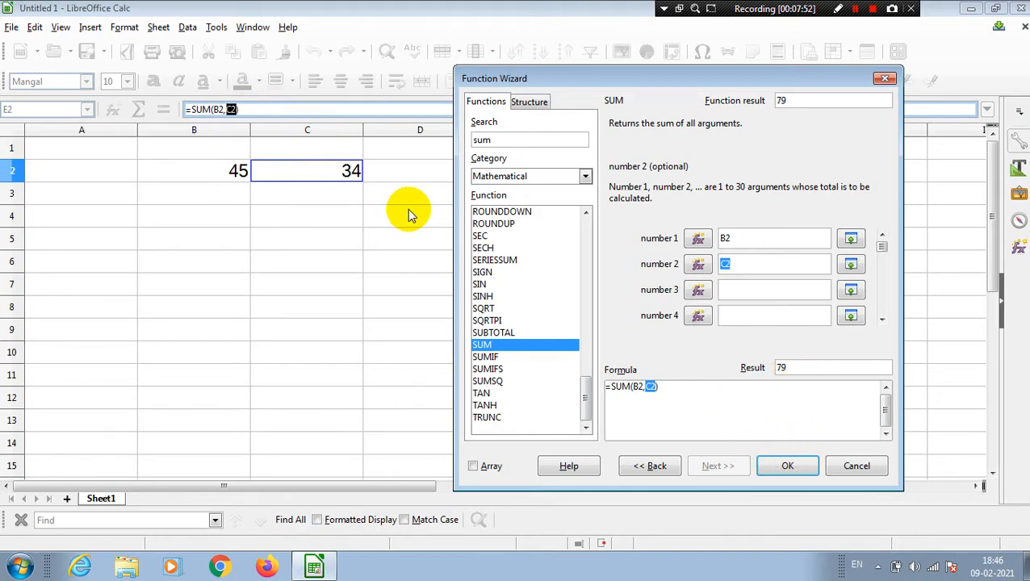
{"action": "left_click", "coordinate": [787, 468]}
{"action": "left_click", "coordinate": [597, 293]}
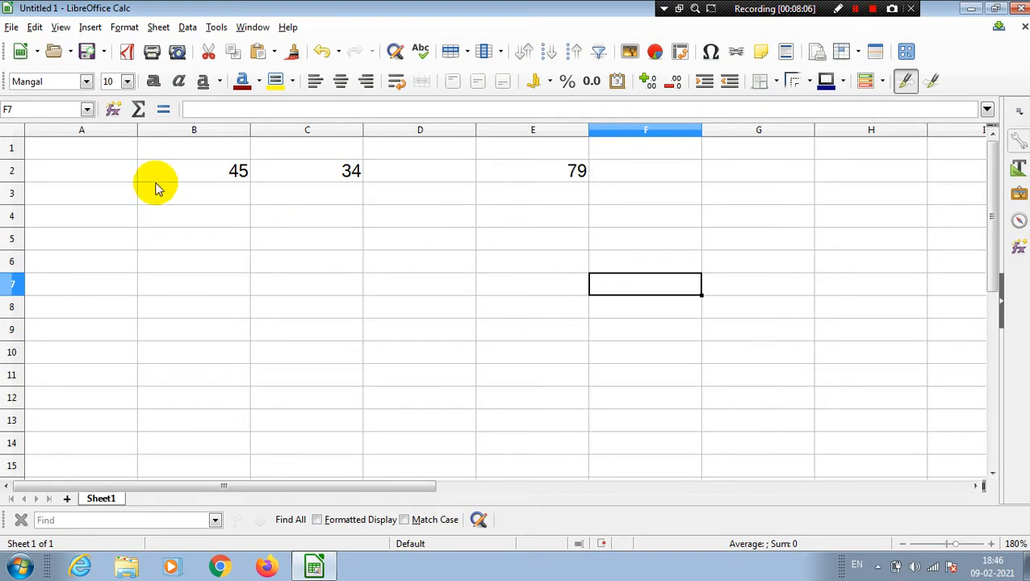
Step: Hide the formula bar, and show it again
{"action": "left_click", "coordinate": [61, 27]}
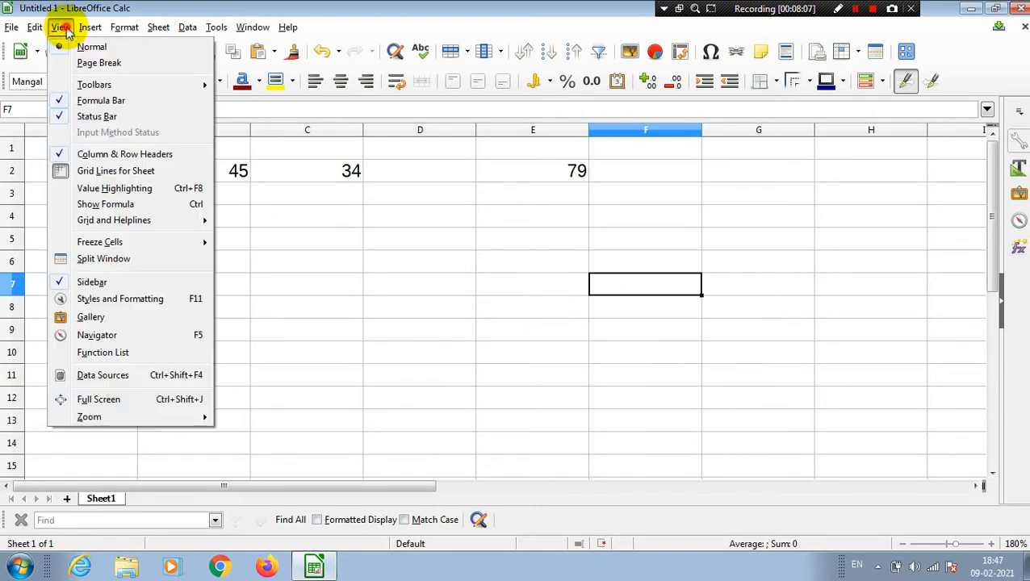
{"action": "left_click", "coordinate": [64, 105]}
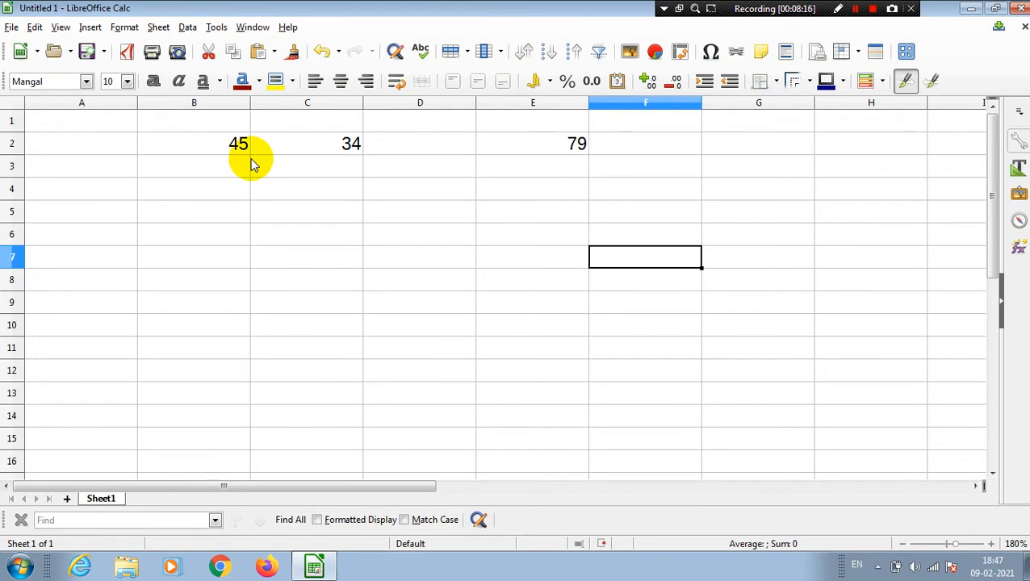
{"action": "left_click", "coordinate": [61, 28]}
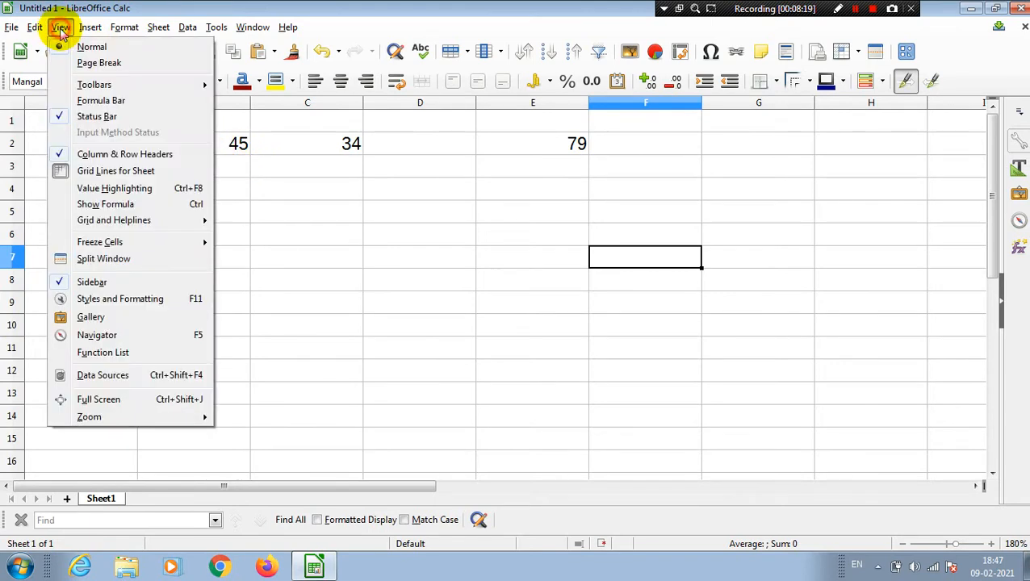
{"action": "left_click", "coordinate": [74, 102]}
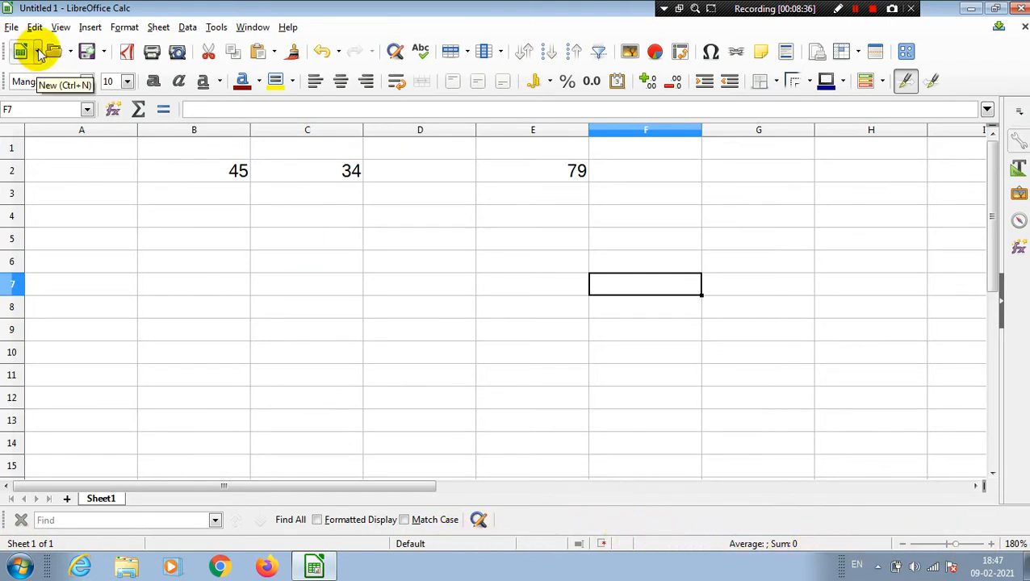
Step: Hide the status bar and the Find toolbar
{"action": "left_click", "coordinate": [62, 27]}
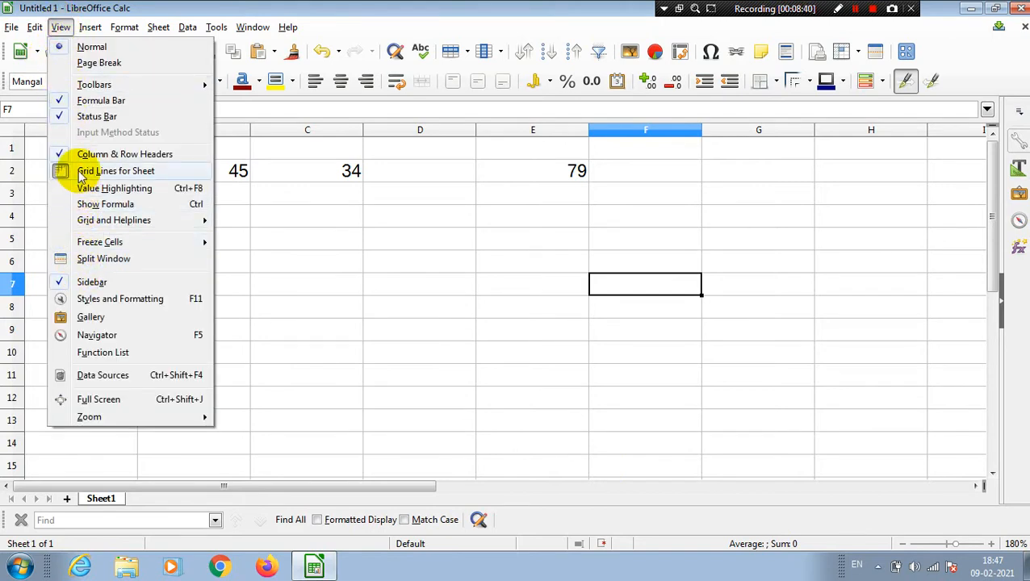
{"action": "left_click", "coordinate": [65, 119]}
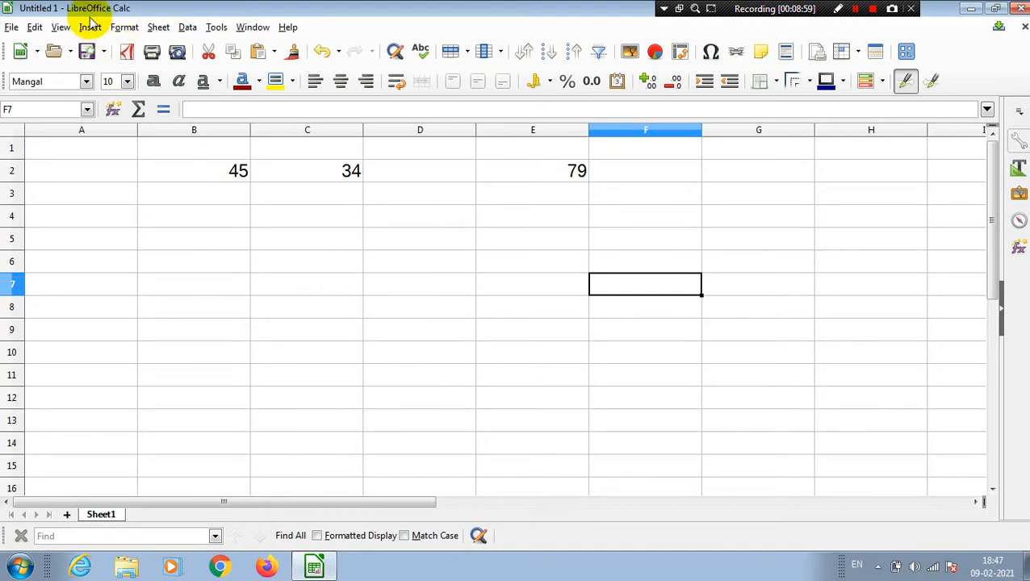
{"action": "left_click", "coordinate": [60, 28]}
{"action": "mouse_move", "coordinate": [143, 85]}
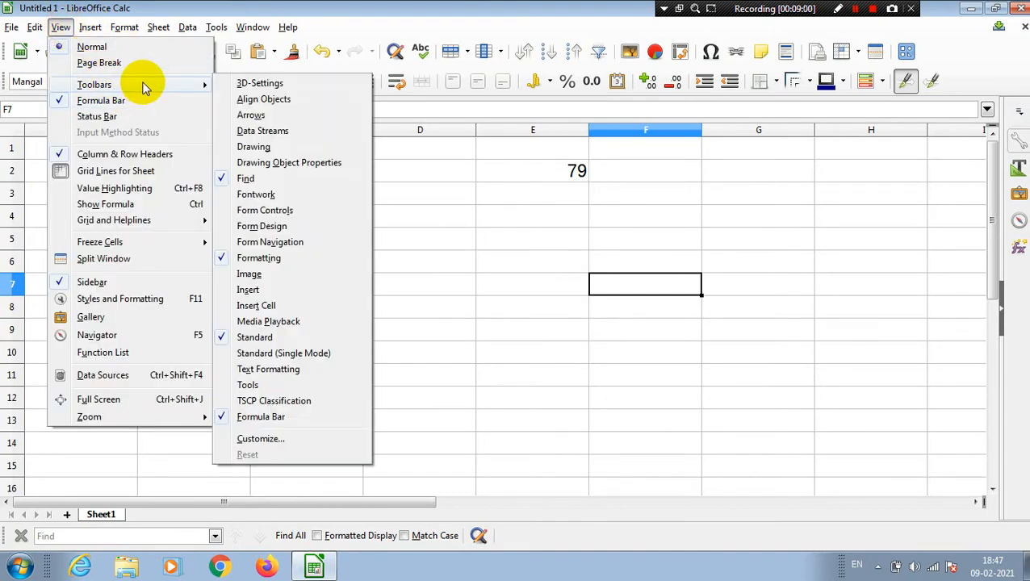
{"action": "left_click", "coordinate": [226, 180]}
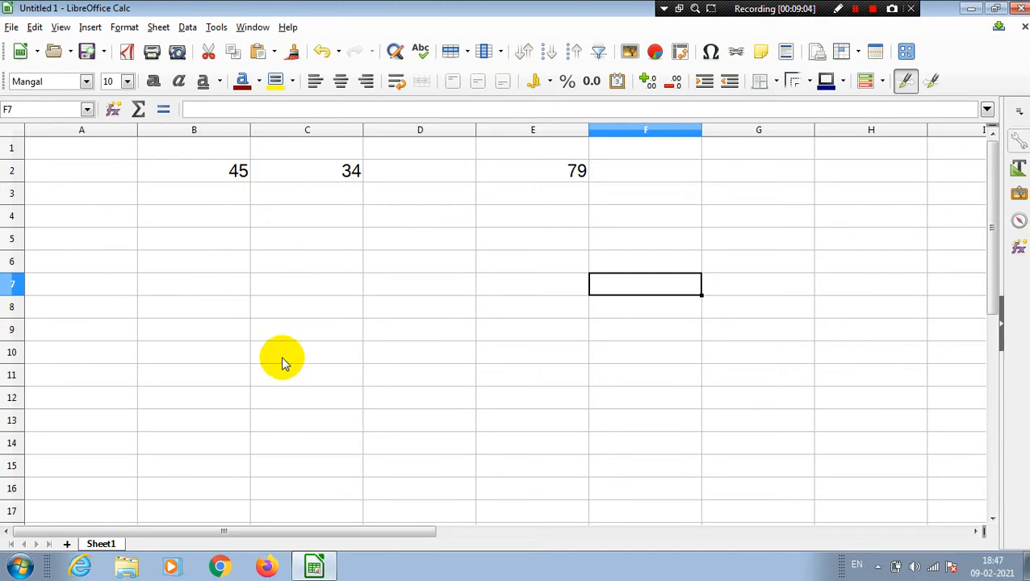
Step: Show the status bar again and check its average and sum for cell E2 and the range B2:C2
{"action": "left_click", "coordinate": [61, 27]}
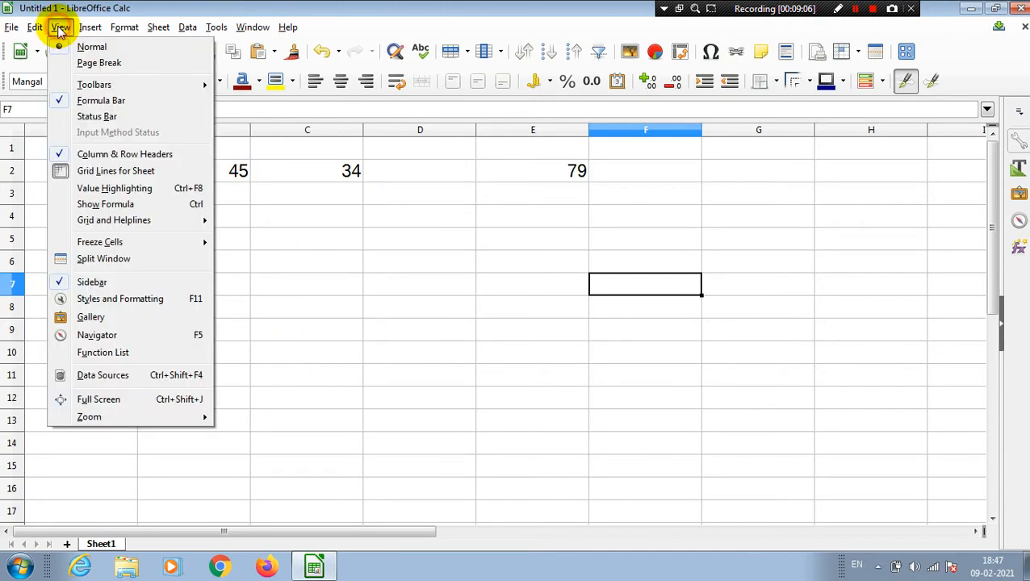
{"action": "left_click", "coordinate": [80, 117]}
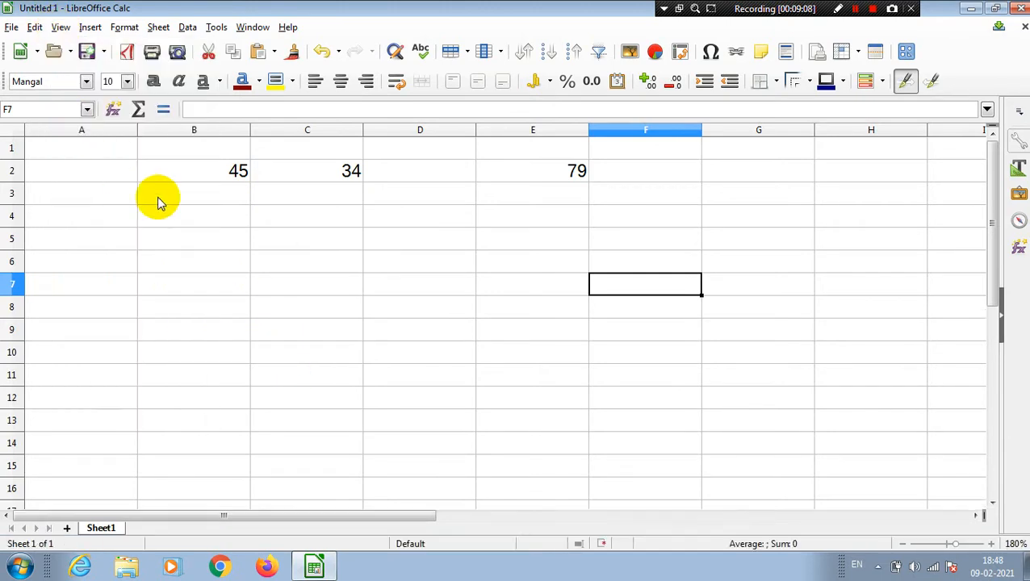
{"action": "left_click", "coordinate": [660, 416]}
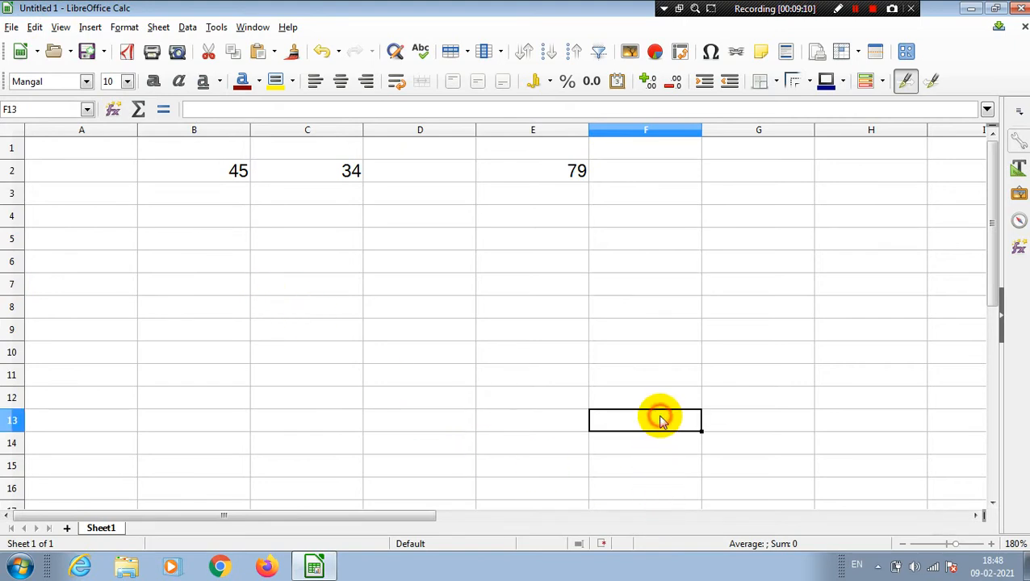
{"action": "left_click", "coordinate": [527, 174]}
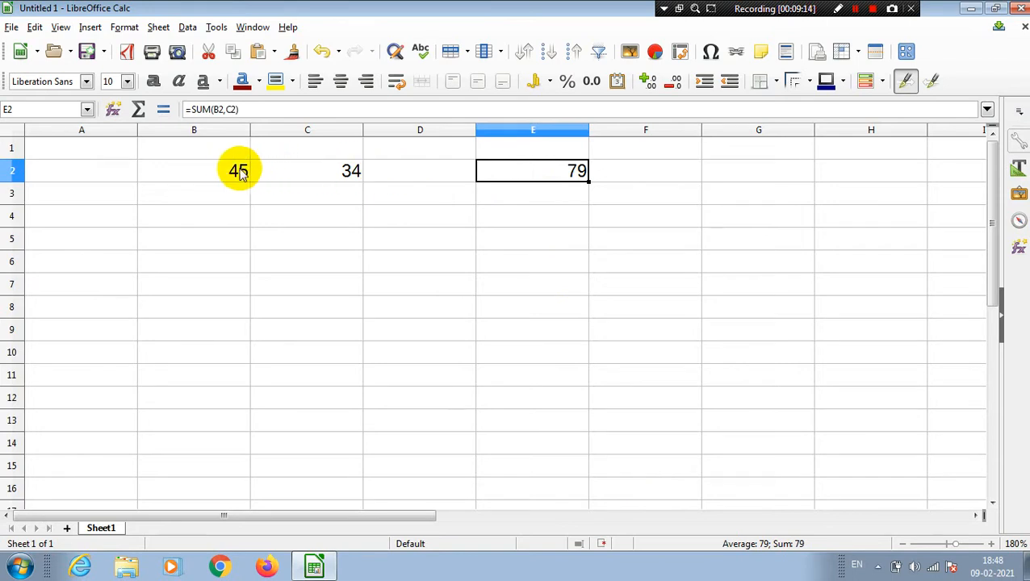
{"action": "left_click_drag", "start_coordinate": [230, 169], "coordinate": [335, 181]}
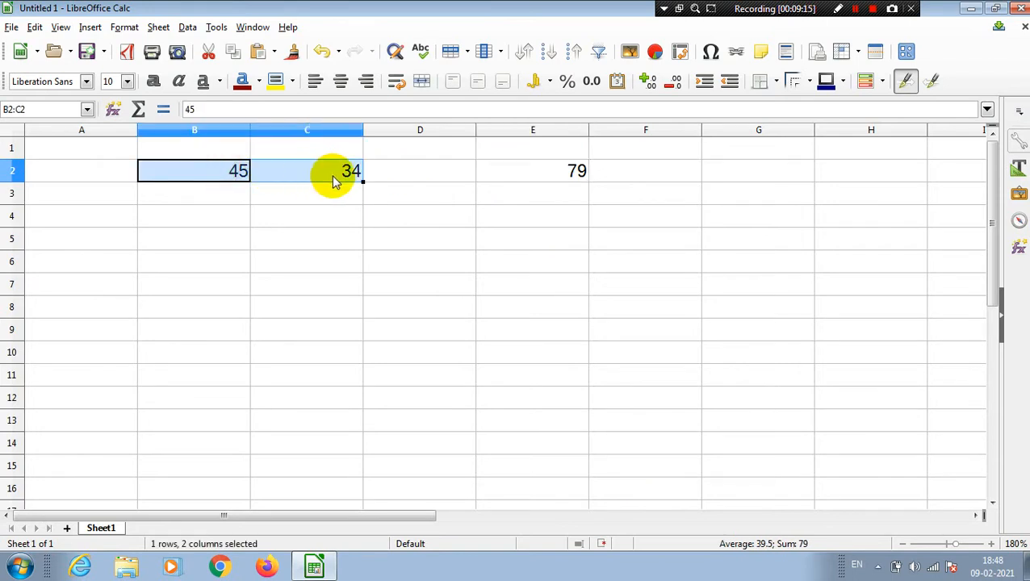
{"action": "left_click", "coordinate": [456, 345]}
Step: Enter 4 in cell C6 and 7 in cell D6
{"action": "left_click", "coordinate": [253, 262]}
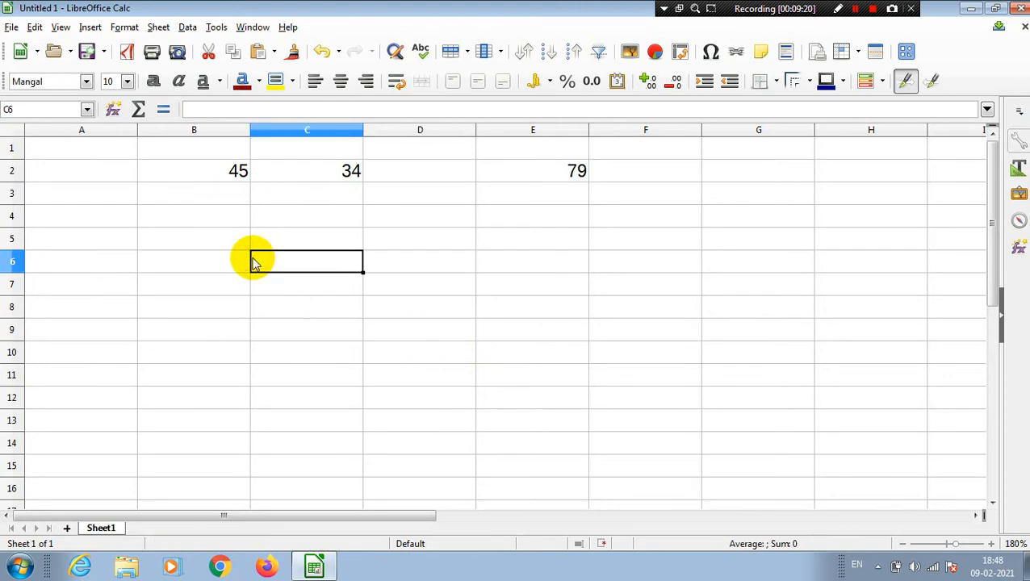
{"action": "type", "text": "4"}
{"action": "key", "text": "Tab"}
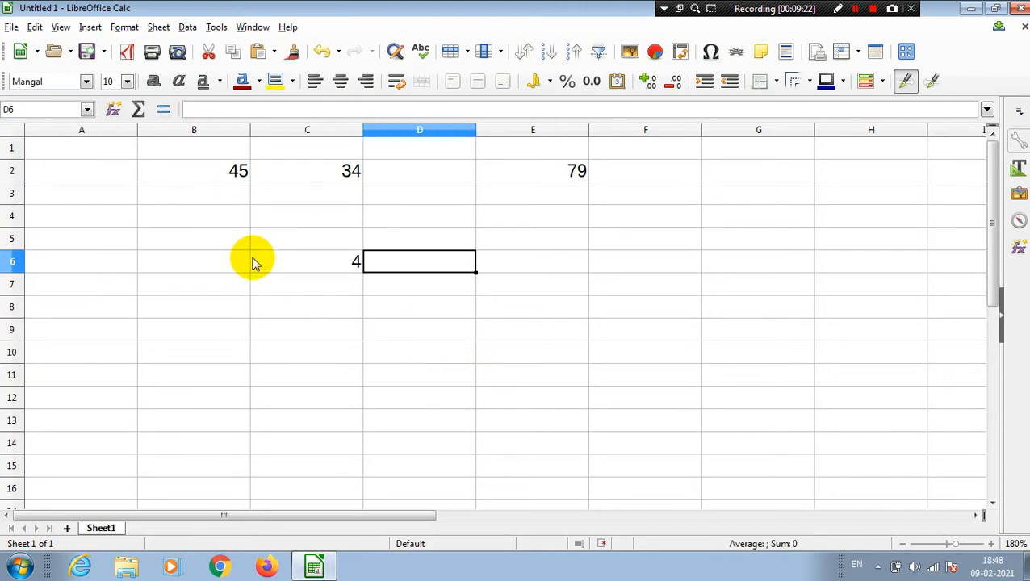
{"action": "type", "text": "7"}
{"action": "key", "text": "Tab"}
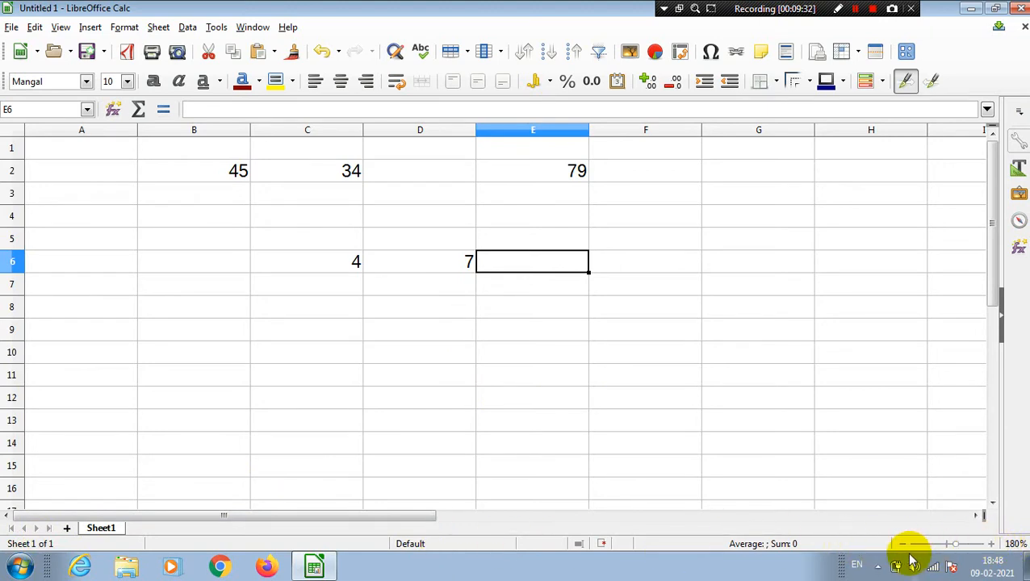
Step: Zoom the sheet in to 250% and back out to 220%
{"action": "left_click", "coordinate": [992, 549]}
{"action": "left_click", "coordinate": [992, 549]}
{"action": "left_click", "coordinate": [992, 549]}
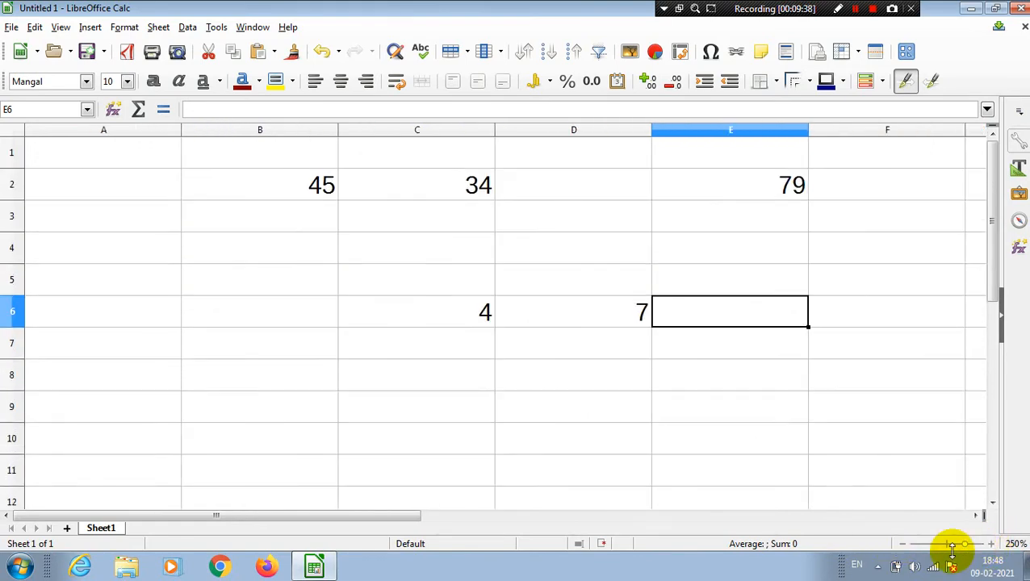
{"action": "left_click", "coordinate": [904, 546]}
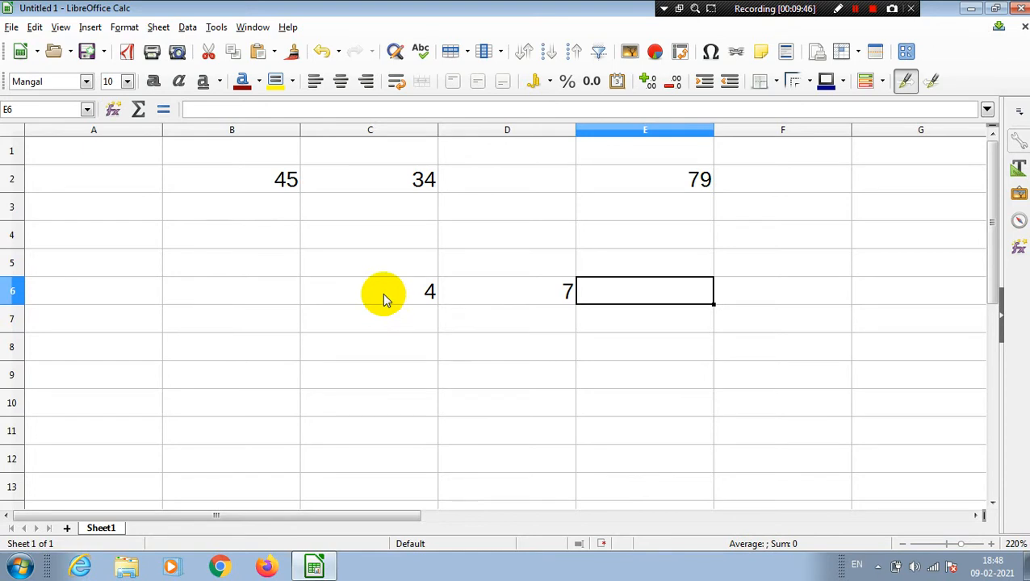
Step: Check the status bar's average and sum for the ranges C6:D6, B2:D2 and B2:D7
{"action": "left_click_drag", "start_coordinate": [382, 293], "coordinate": [539, 295]}
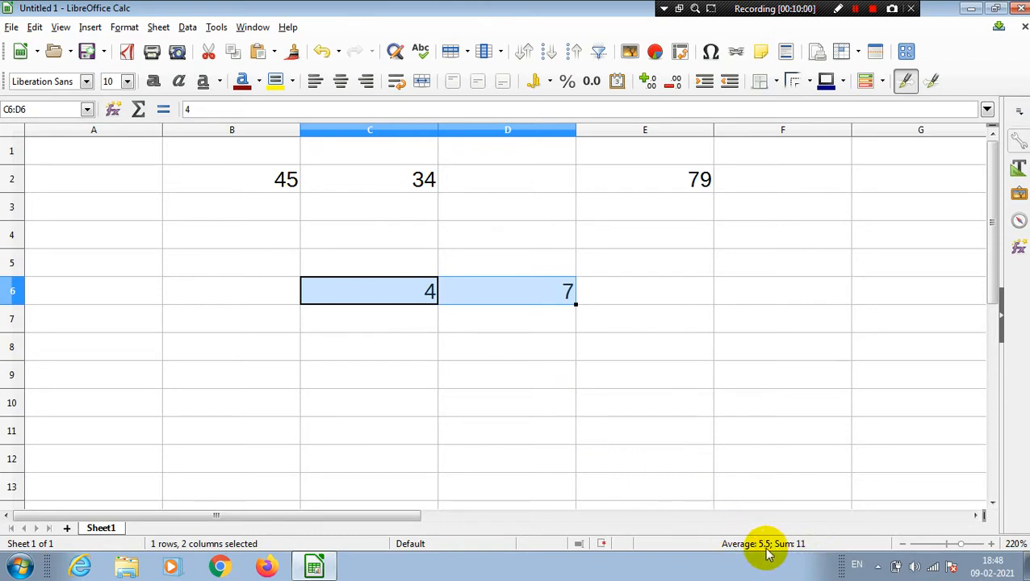
{"action": "left_click", "coordinate": [589, 375]}
{"action": "left_click", "coordinate": [261, 179]}
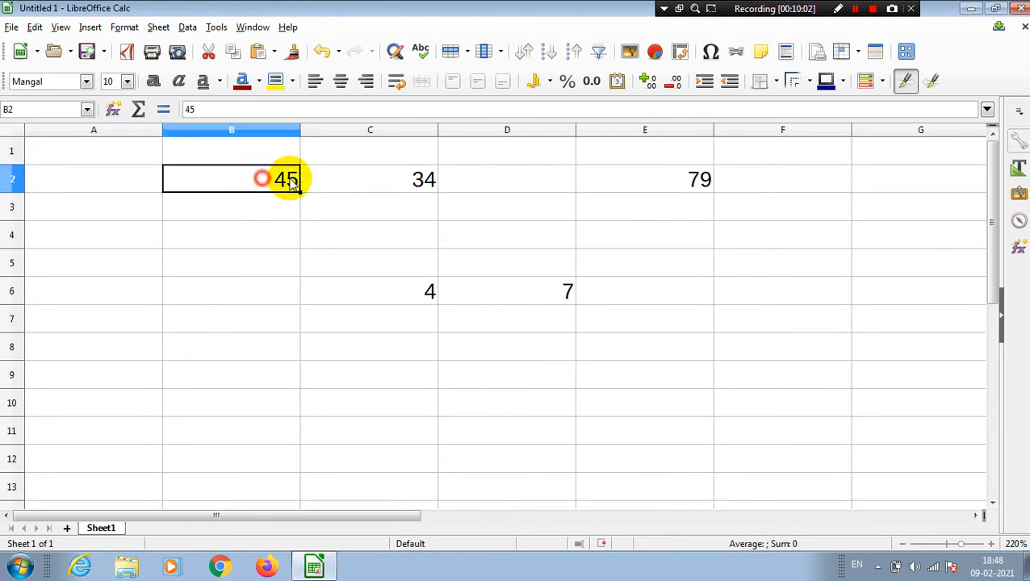
{"action": "left_click_drag", "start_coordinate": [292, 184], "coordinate": [447, 190]}
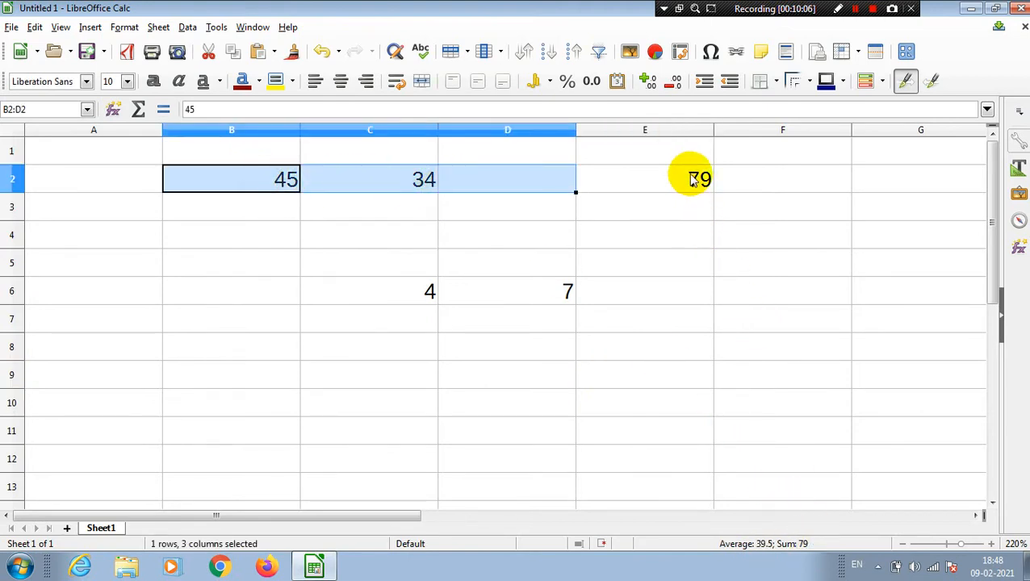
{"action": "left_click", "coordinate": [659, 384]}
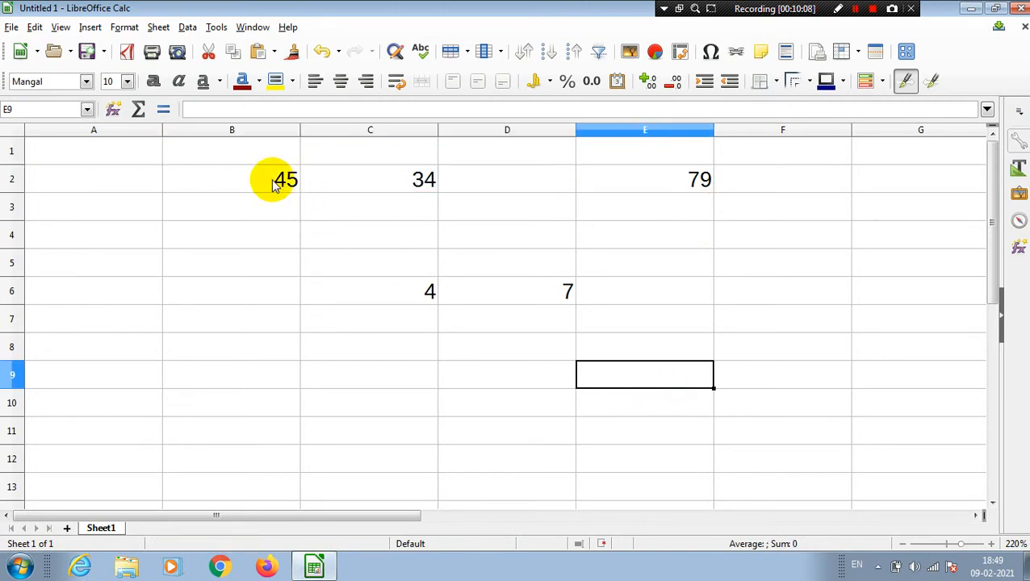
{"action": "left_click_drag", "start_coordinate": [264, 176], "coordinate": [536, 323]}
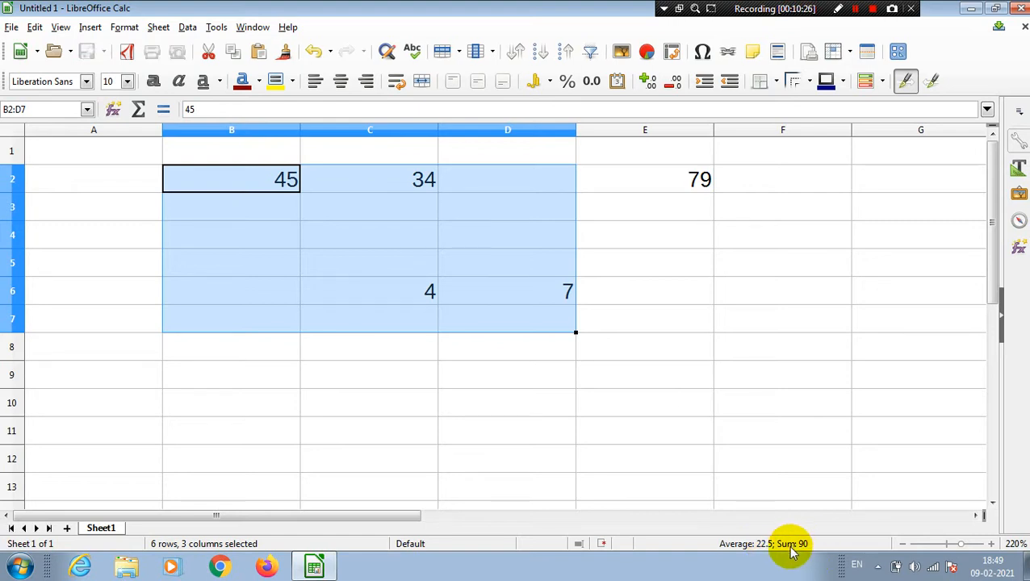
Step: Add CountA to the status bar's calculations and check them for the range B2:E7
{"action": "right_click", "coordinate": [792, 546]}
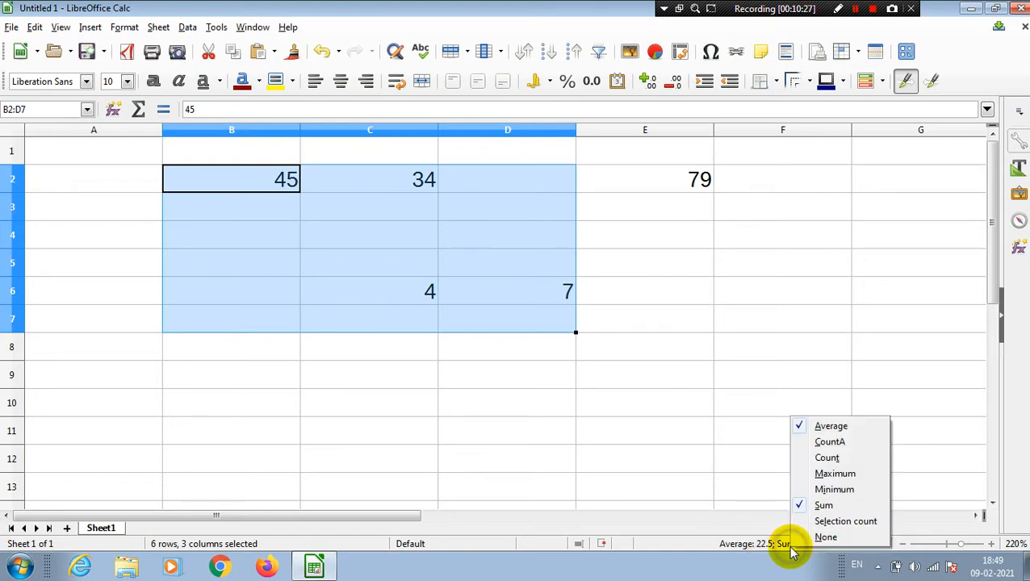
{"action": "left_click", "coordinate": [744, 509]}
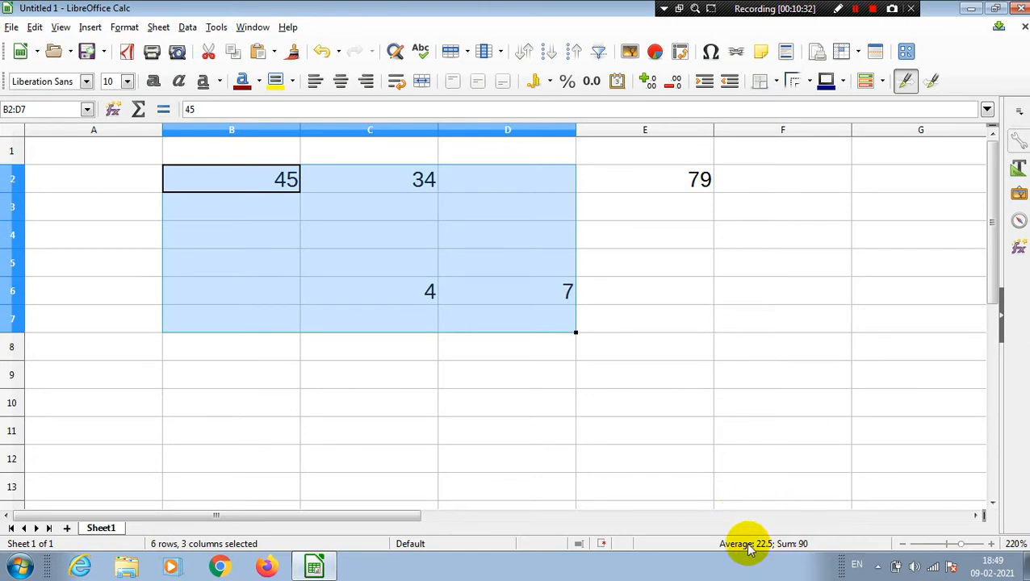
{"action": "right_click", "coordinate": [798, 546]}
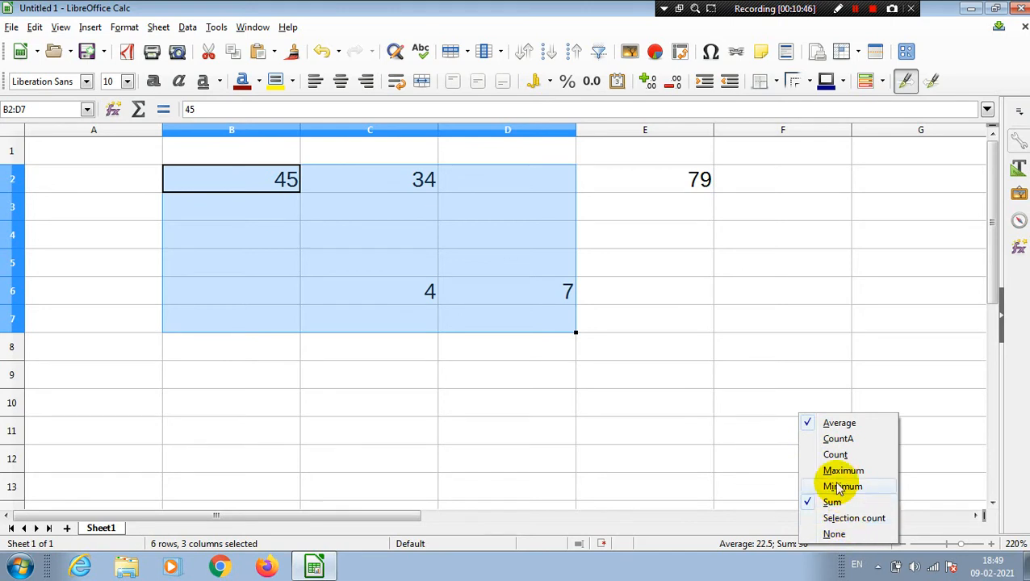
{"action": "left_click", "coordinate": [819, 441]}
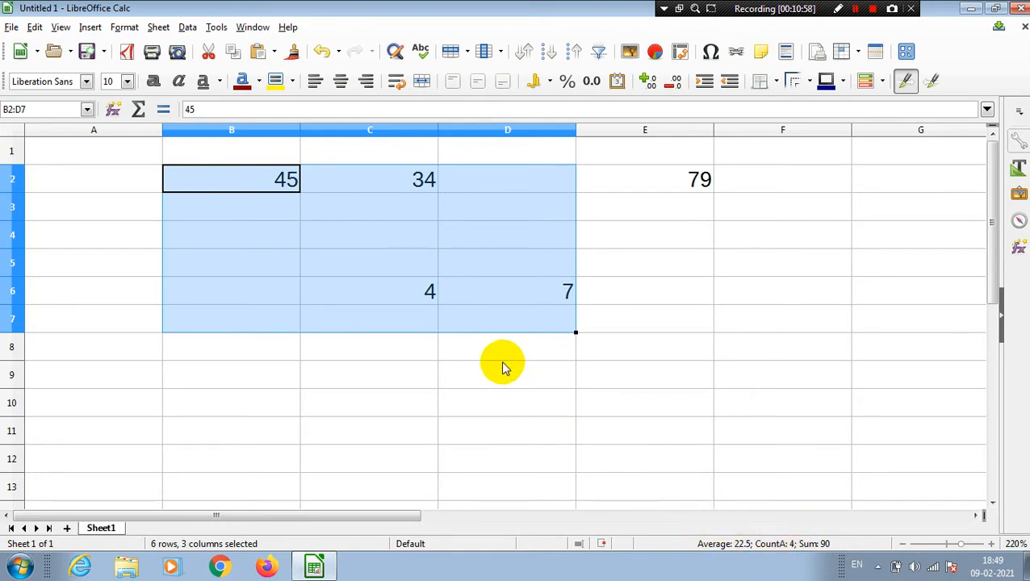
{"action": "left_click", "coordinate": [700, 412]}
{"action": "left_click_drag", "start_coordinate": [252, 172], "coordinate": [659, 337]}
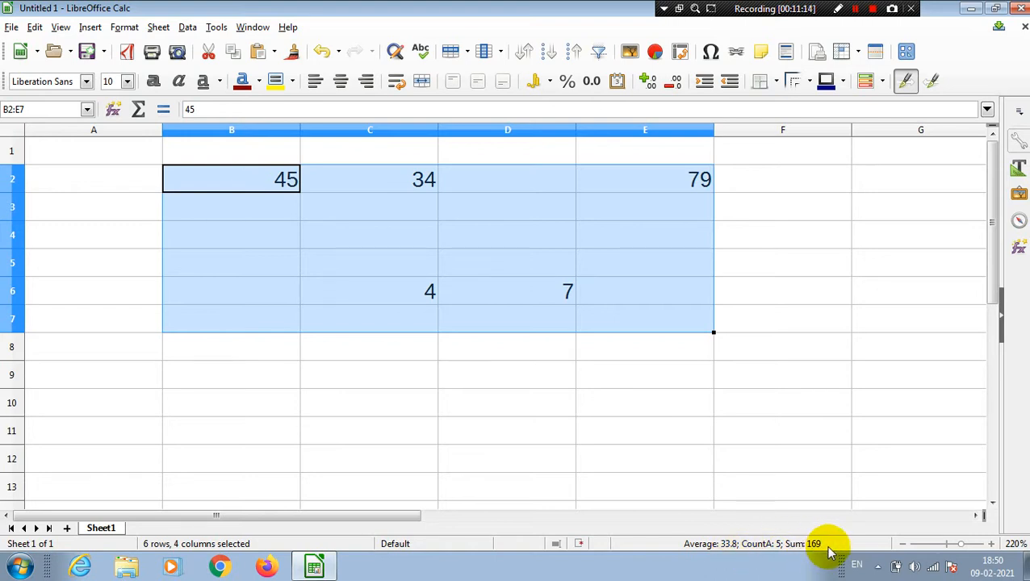
{"action": "left_click", "coordinate": [782, 434]}
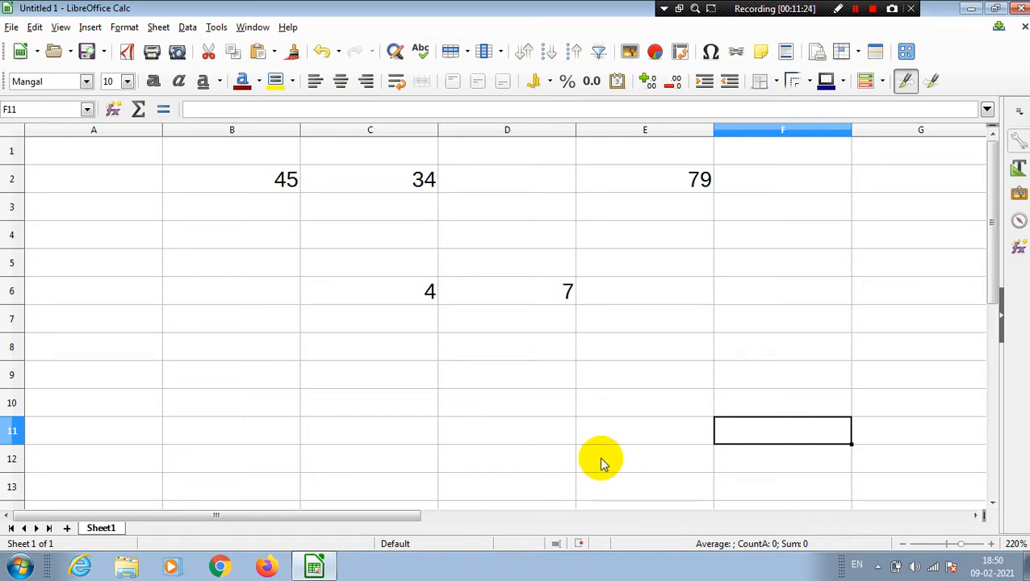
Step: Clear the contents of the range B2:E9 and deselect it
{"action": "left_click_drag", "start_coordinate": [673, 380], "coordinate": [269, 185]}
{"action": "key", "text": "Delete"}
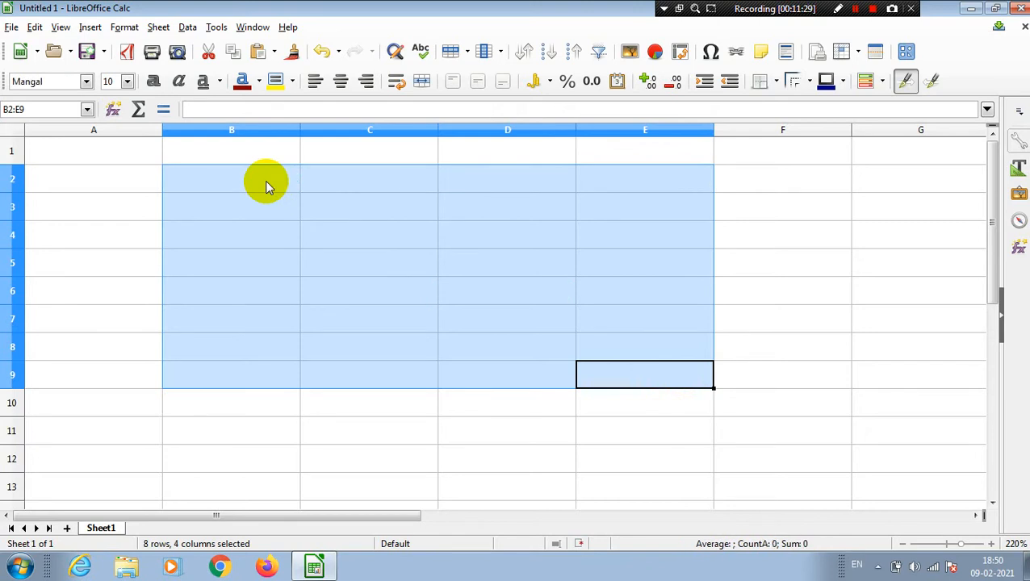
{"action": "left_click", "coordinate": [323, 155]}
Step: Examine the column and row headers by selecting columns A to E and rows 2 to 6 one at a time
{"action": "left_click", "coordinate": [61, 27]}
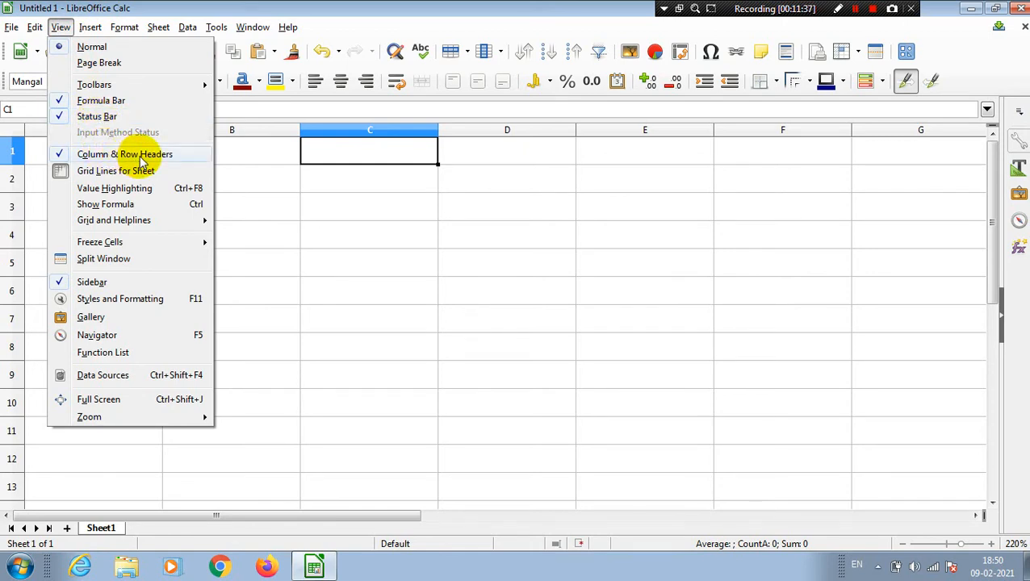
{"action": "left_click", "coordinate": [395, 233]}
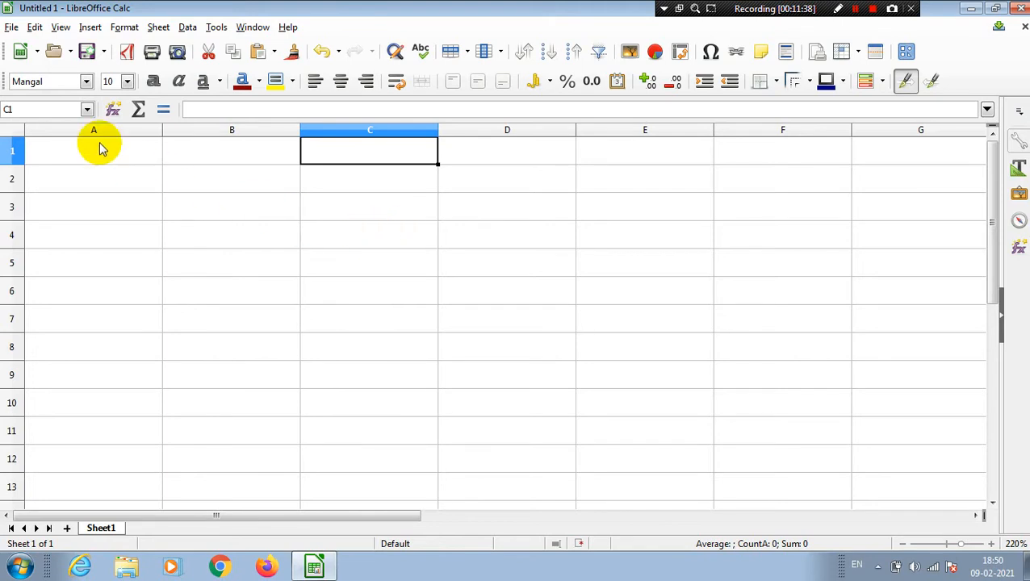
{"action": "left_click", "coordinate": [134, 130]}
{"action": "left_click", "coordinate": [202, 129]}
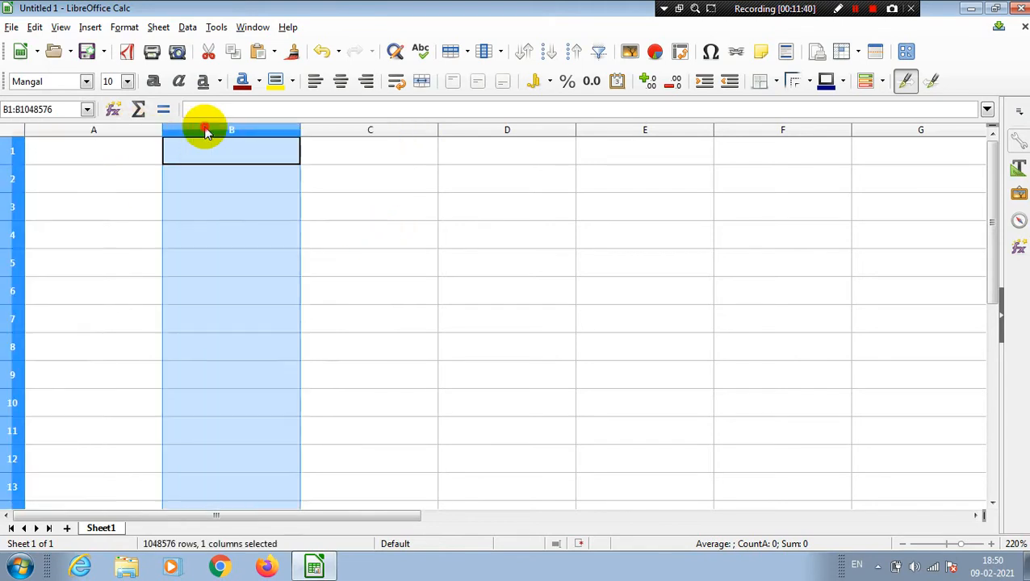
{"action": "left_click", "coordinate": [357, 130]}
{"action": "left_click", "coordinate": [488, 133]}
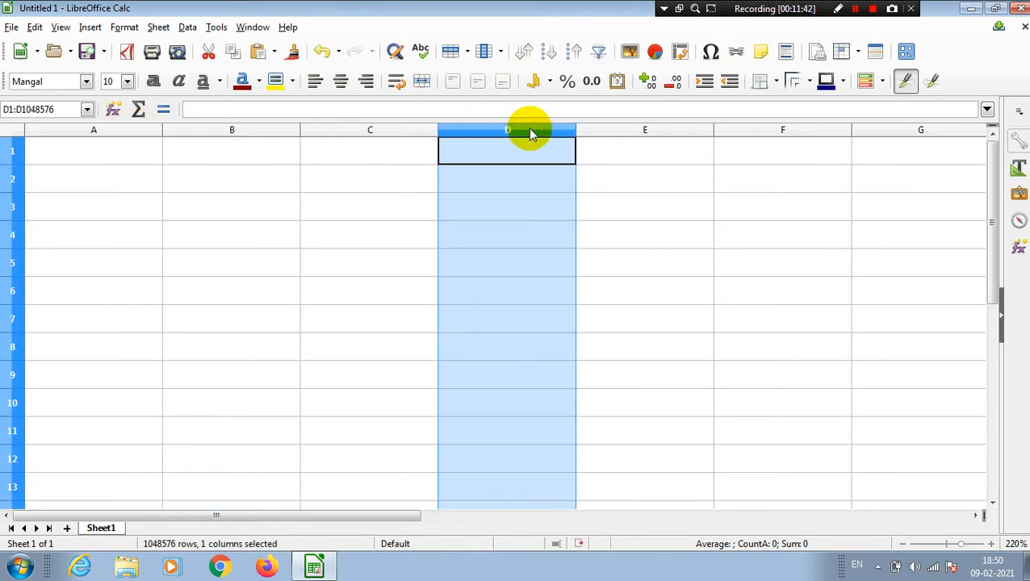
{"action": "left_click", "coordinate": [618, 130]}
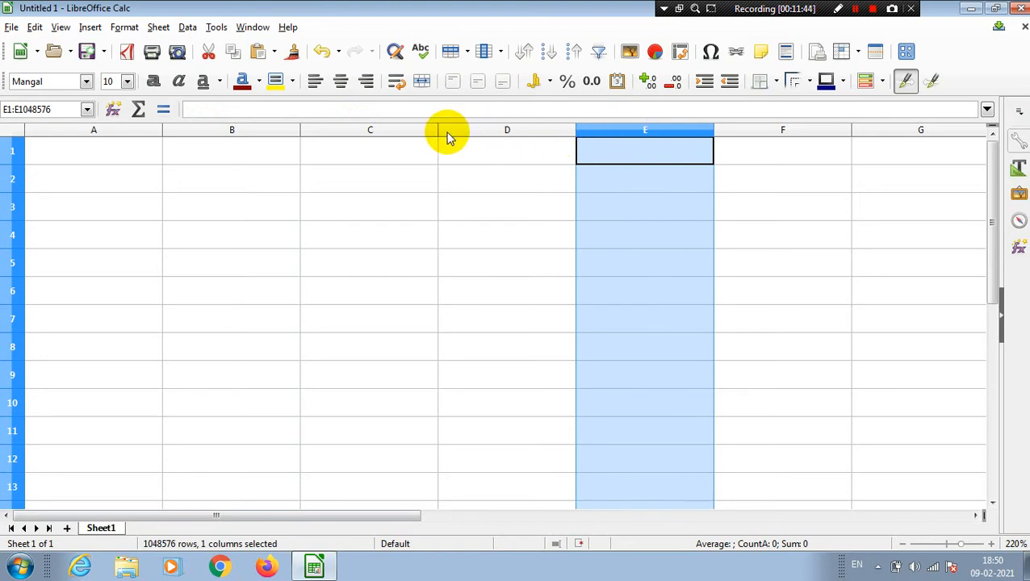
{"action": "left_click", "coordinate": [13, 179]}
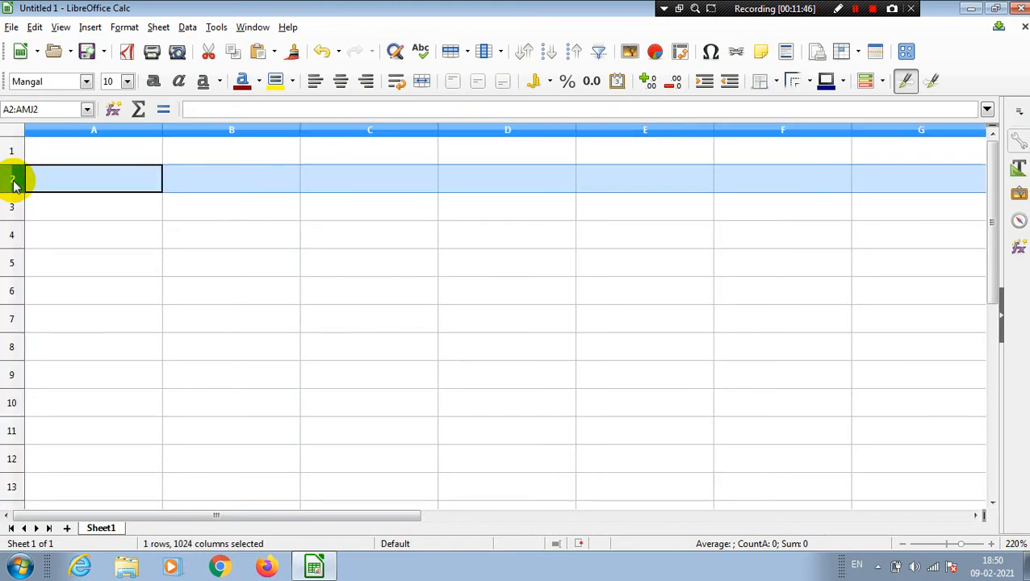
{"action": "left_click", "coordinate": [12, 207]}
{"action": "left_click", "coordinate": [13, 235]}
{"action": "left_click", "coordinate": [14, 263]}
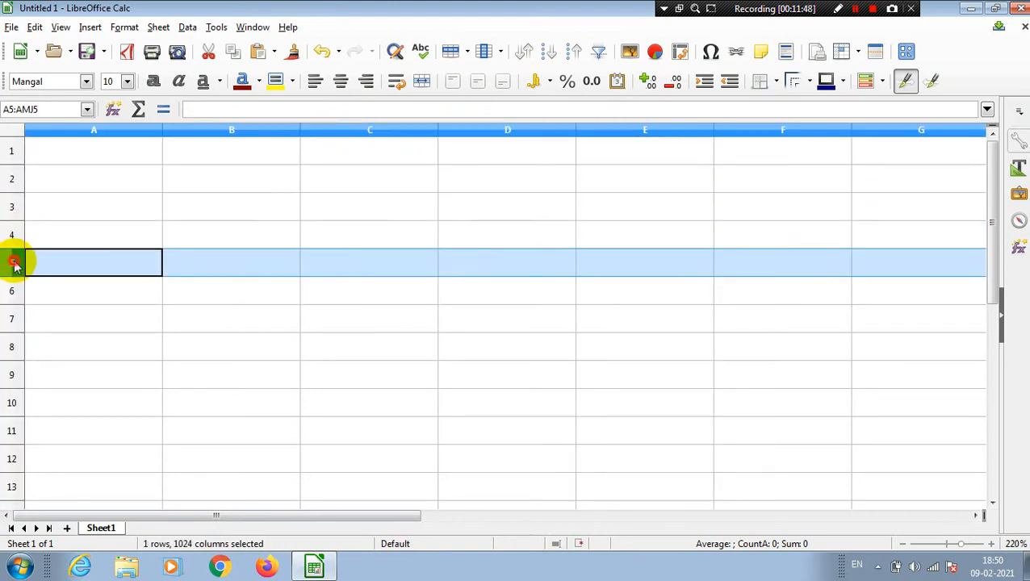
{"action": "left_click", "coordinate": [13, 291]}
{"action": "left_click", "coordinate": [166, 218]}
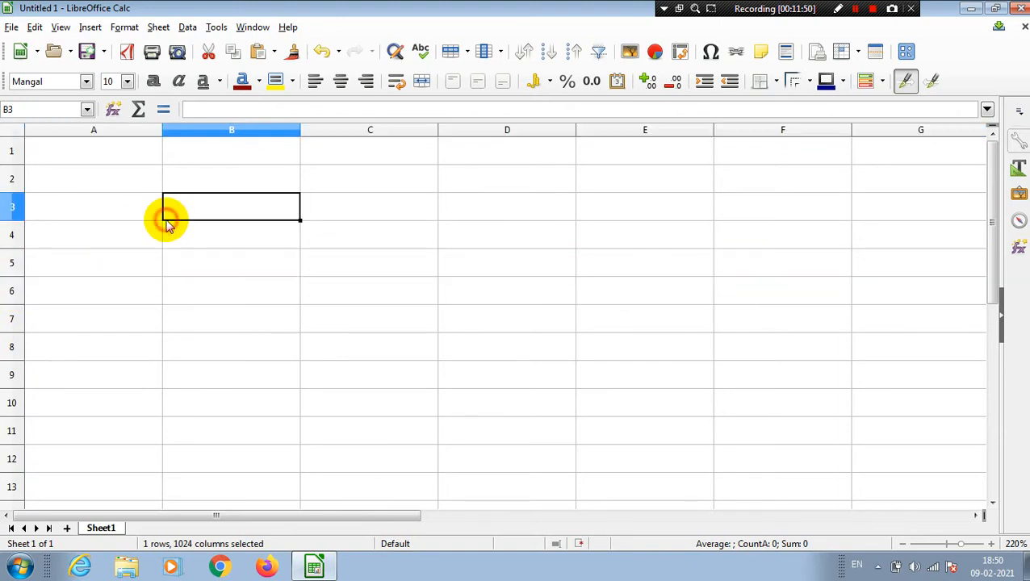
Step: Hide the column and row headers, and show them again
{"action": "left_click", "coordinate": [61, 28]}
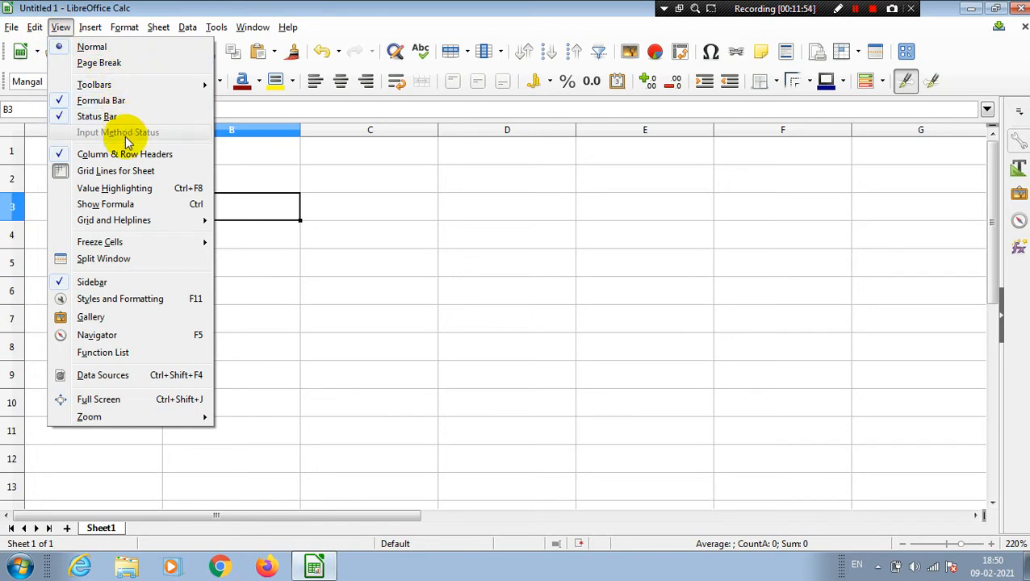
{"action": "left_click", "coordinate": [63, 158]}
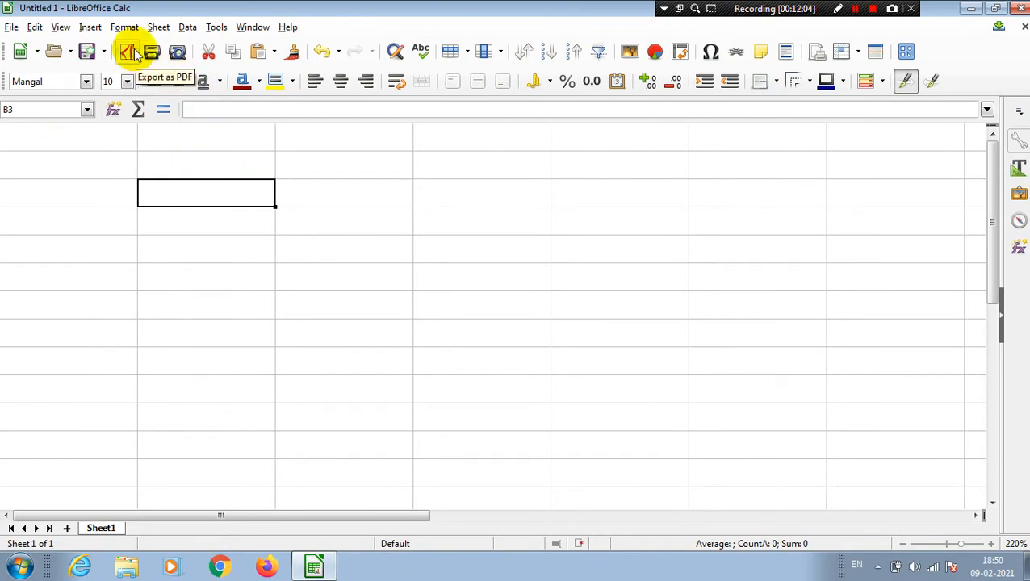
{"action": "left_click", "coordinate": [60, 28]}
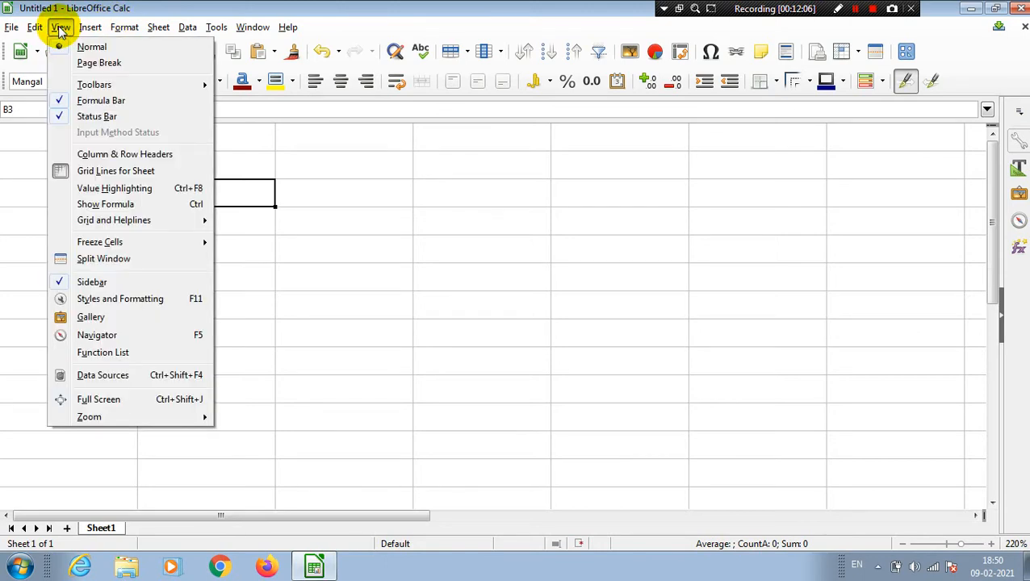
{"action": "left_click", "coordinate": [64, 157]}
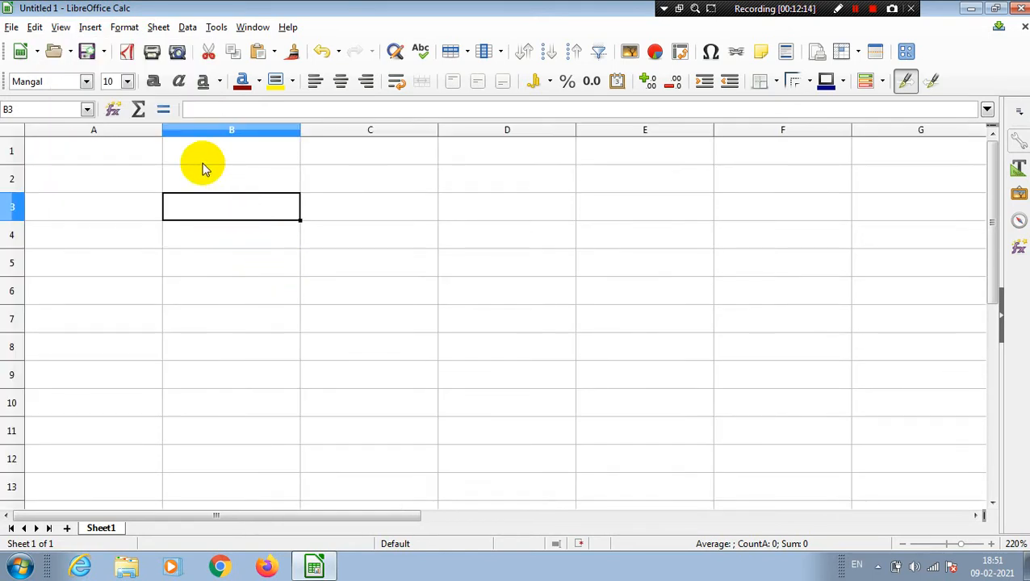
Step: Hide the sheet's grid lines, and show them again
{"action": "left_click", "coordinate": [61, 27]}
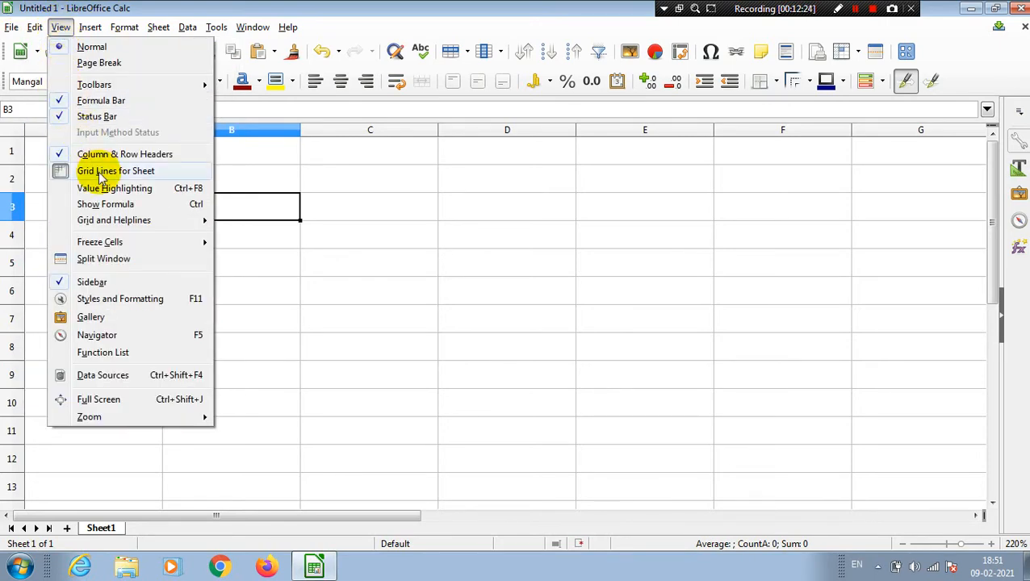
{"action": "left_click", "coordinate": [412, 206]}
{"action": "left_click", "coordinate": [410, 208]}
{"action": "left_click", "coordinate": [368, 183]}
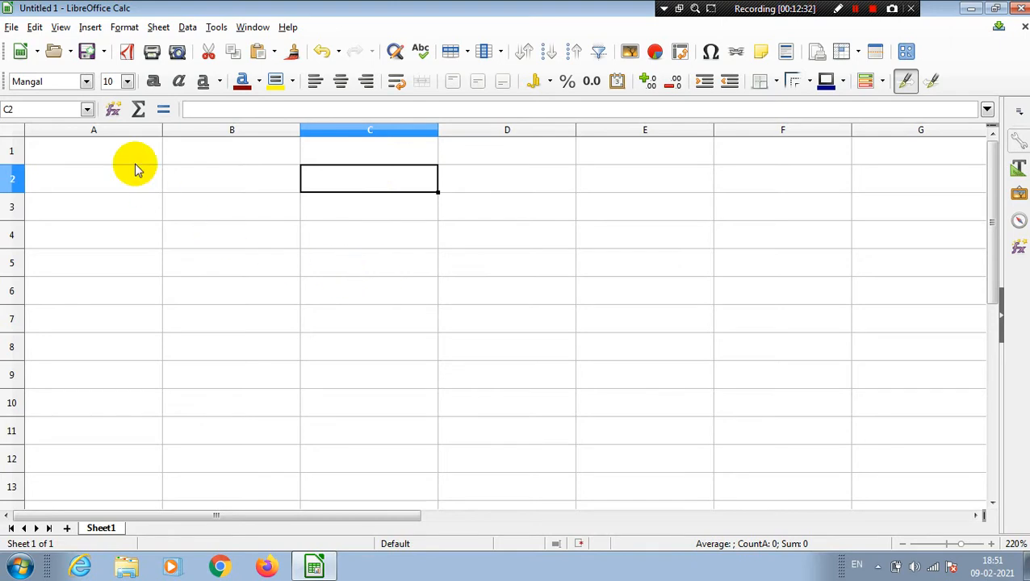
{"action": "left_click", "coordinate": [57, 29]}
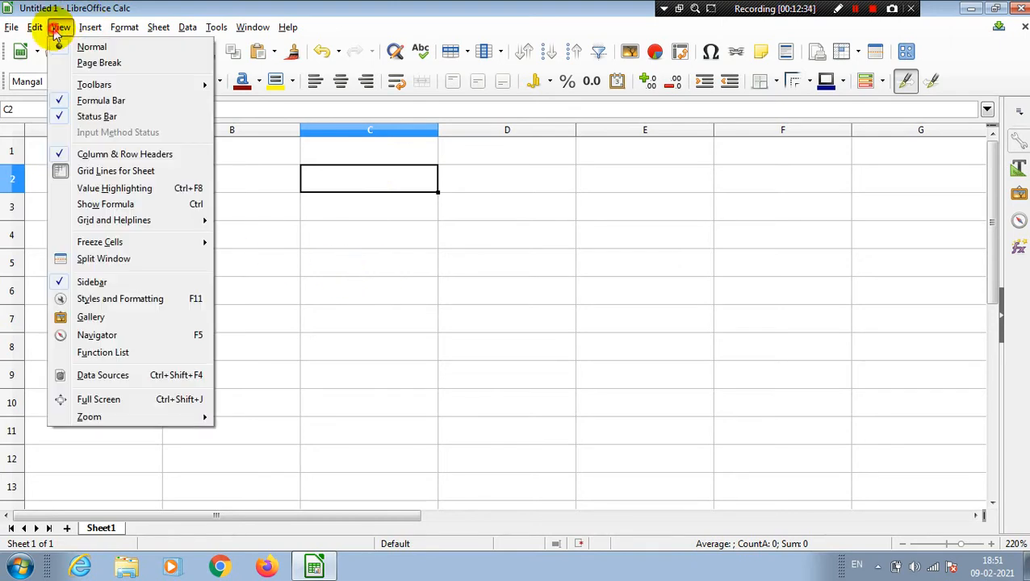
{"action": "left_click", "coordinate": [60, 170]}
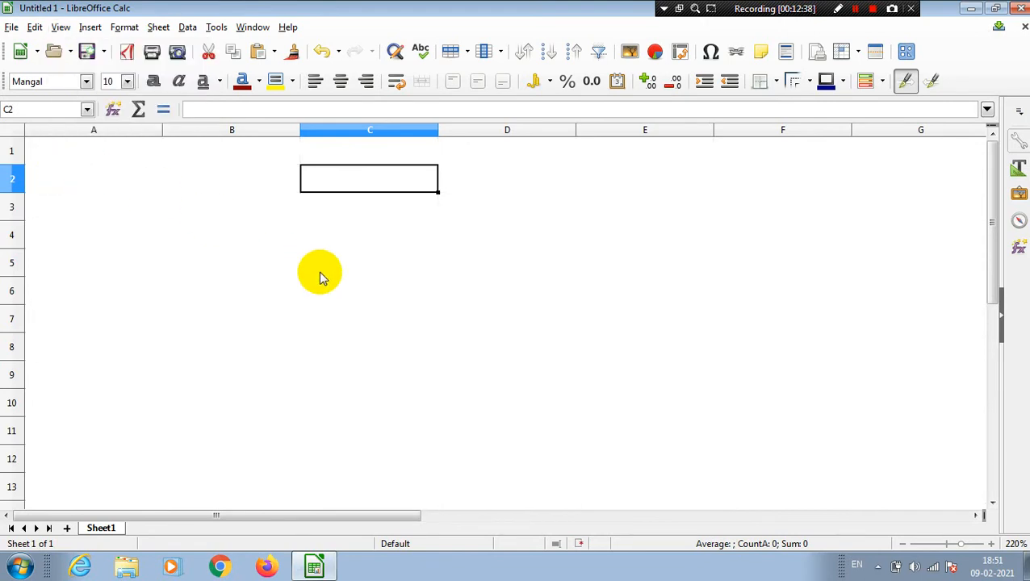
{"action": "left_click", "coordinate": [322, 269]}
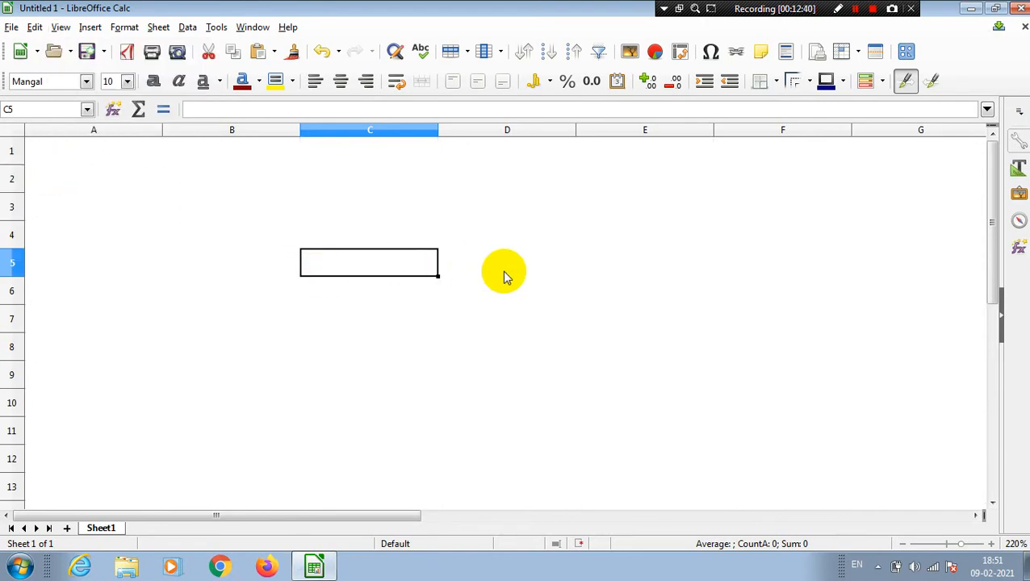
{"action": "left_click", "coordinate": [61, 27]}
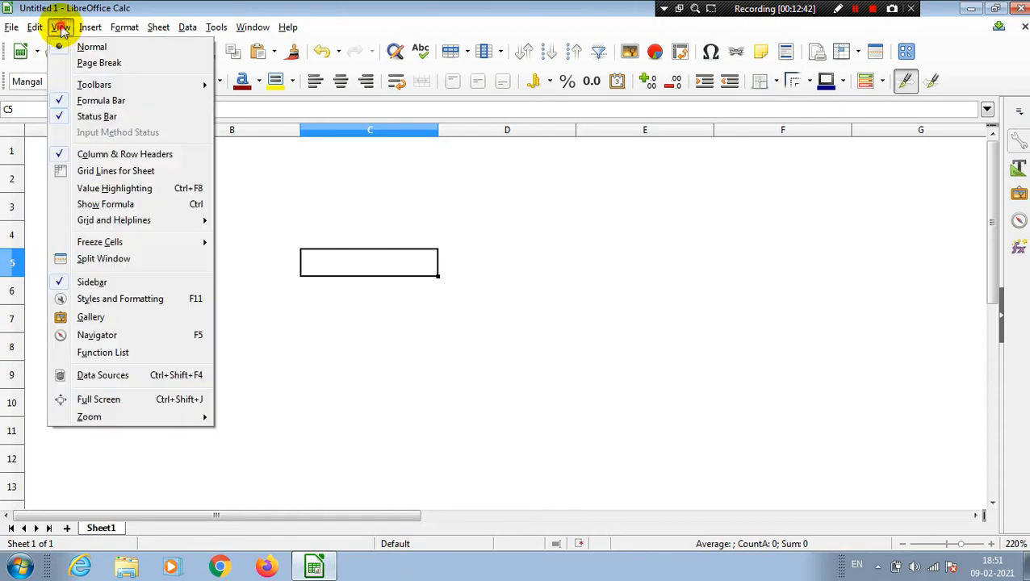
{"action": "left_click", "coordinate": [68, 173]}
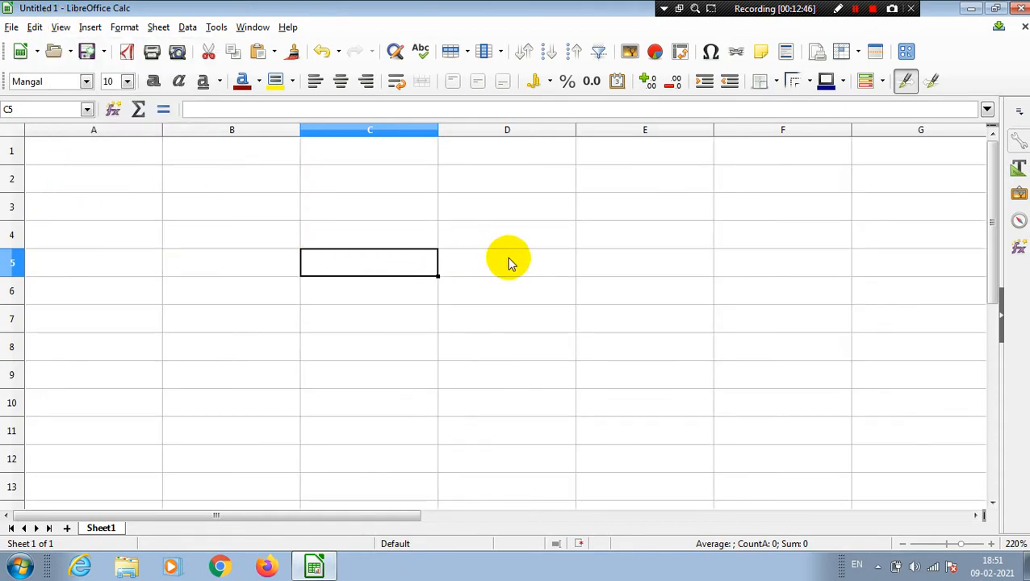
Step: Fill cells B2 to E2 with Digitech, 45, computer and 38
{"action": "left_click", "coordinate": [306, 182]}
{"action": "left_click", "coordinate": [257, 179]}
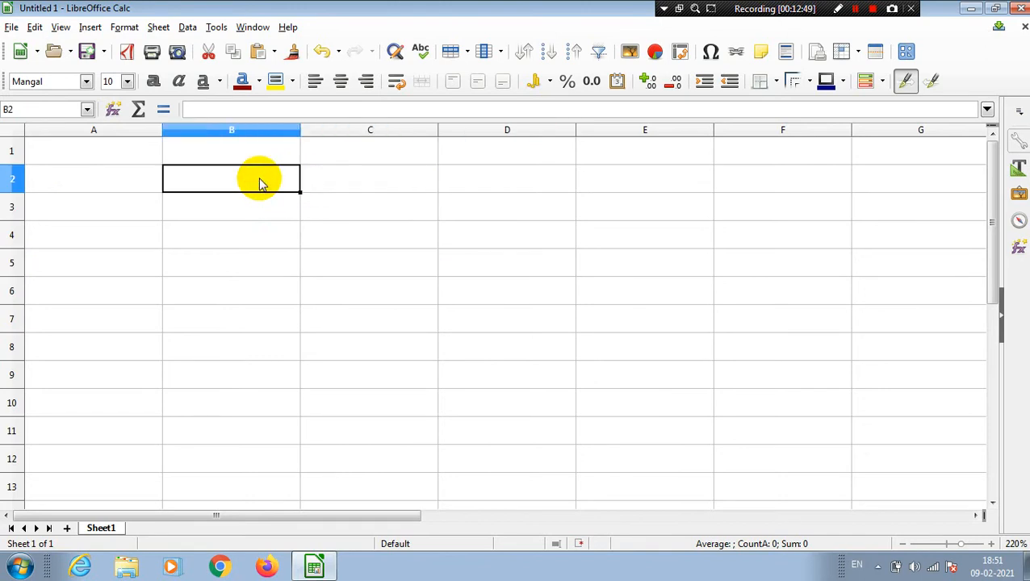
{"action": "type", "text": "Digitech"}
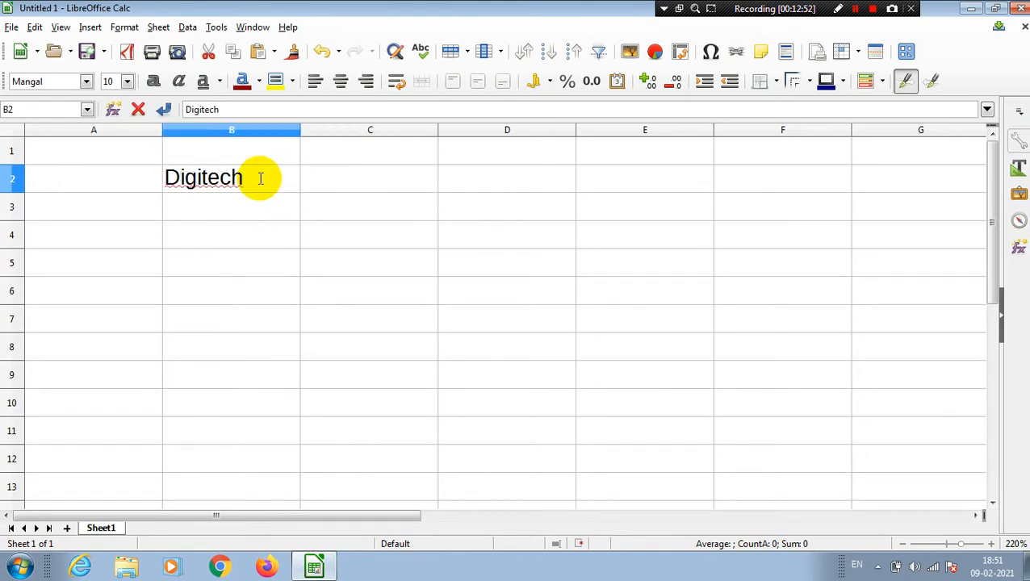
{"action": "key", "text": "Tab"}
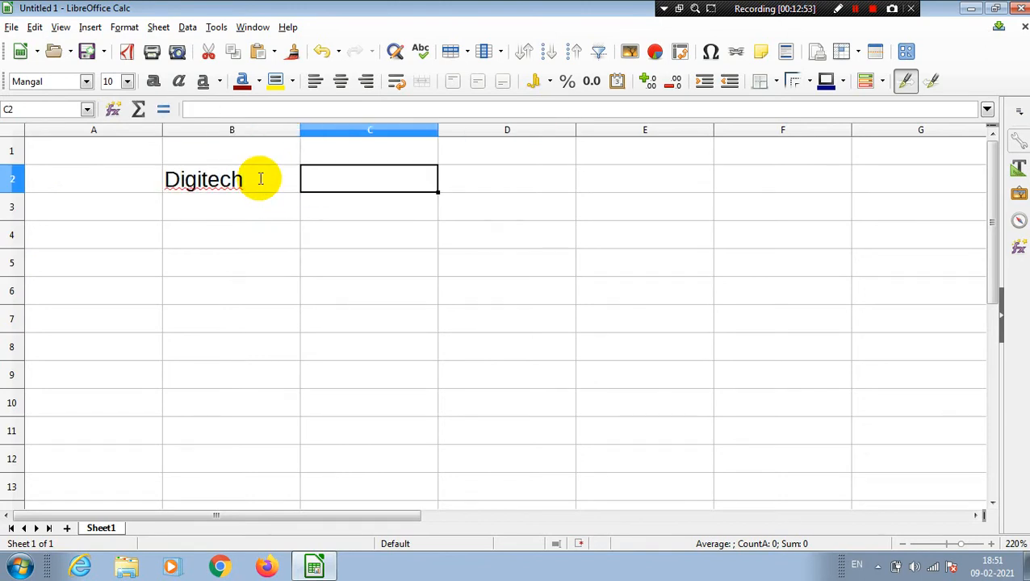
{"action": "type", "text": "45"}
{"action": "key", "text": "Tab"}
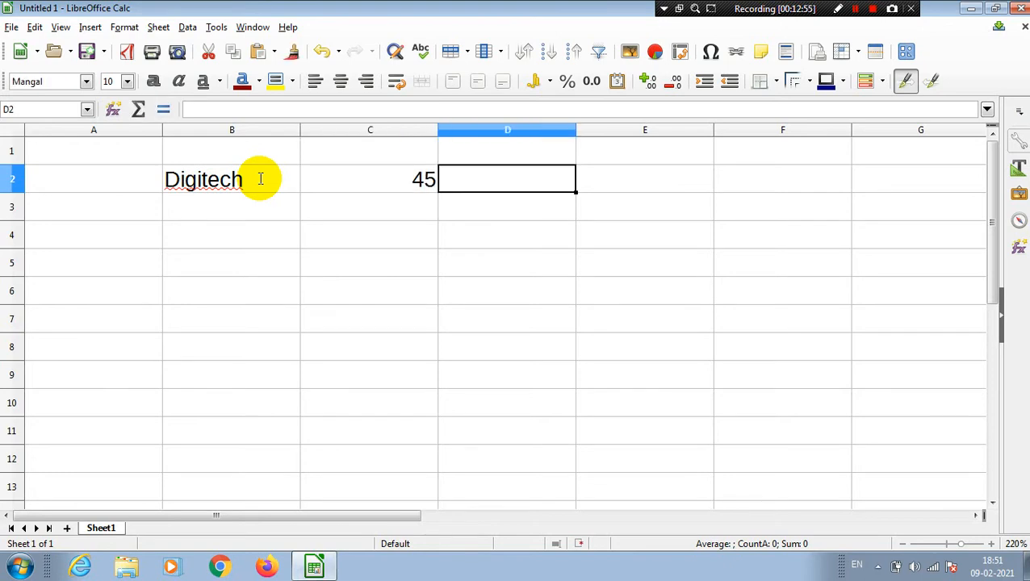
{"action": "type", "text": "computer"}
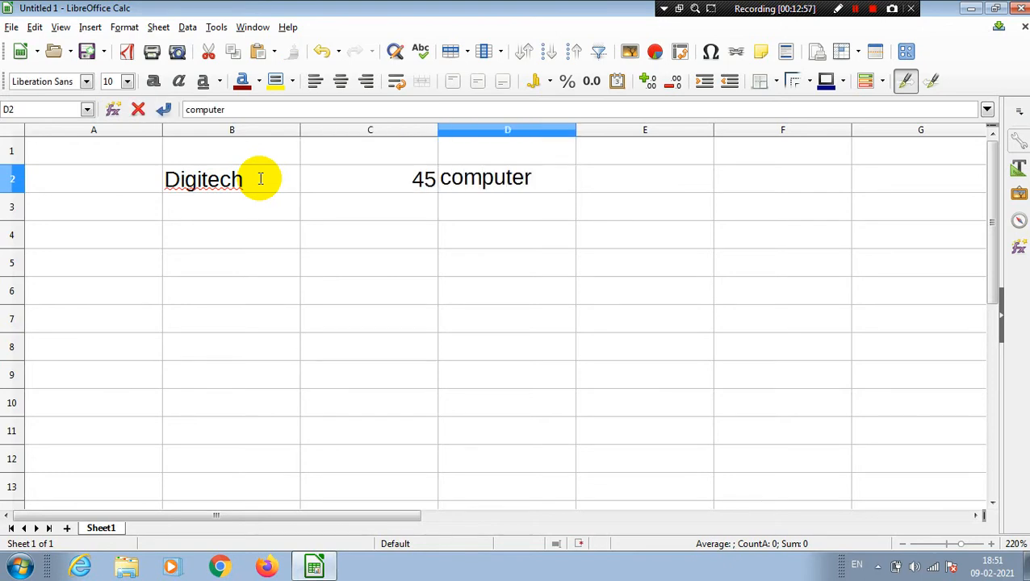
{"action": "key", "text": "Tab"}
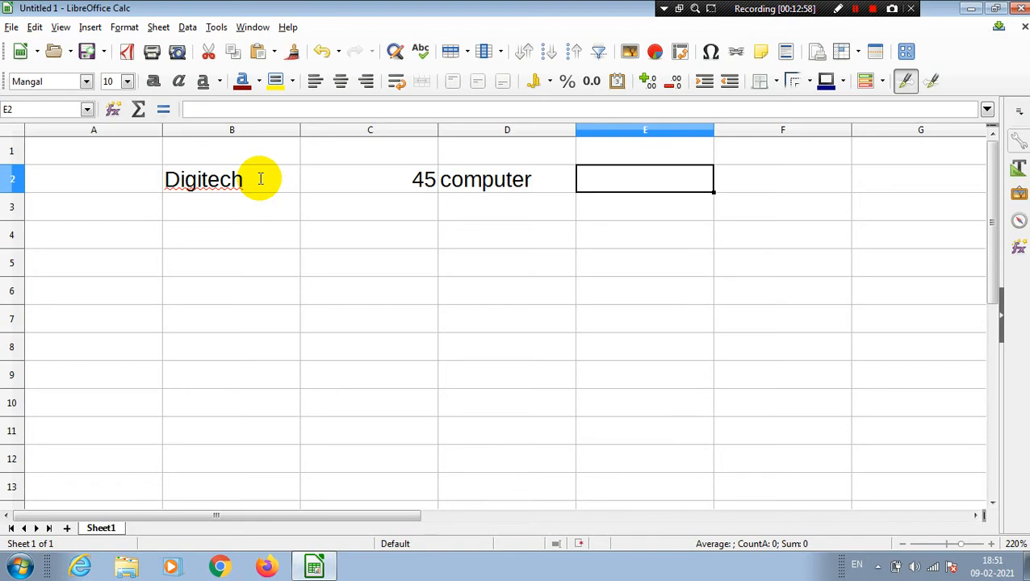
{"action": "type", "text": "38"}
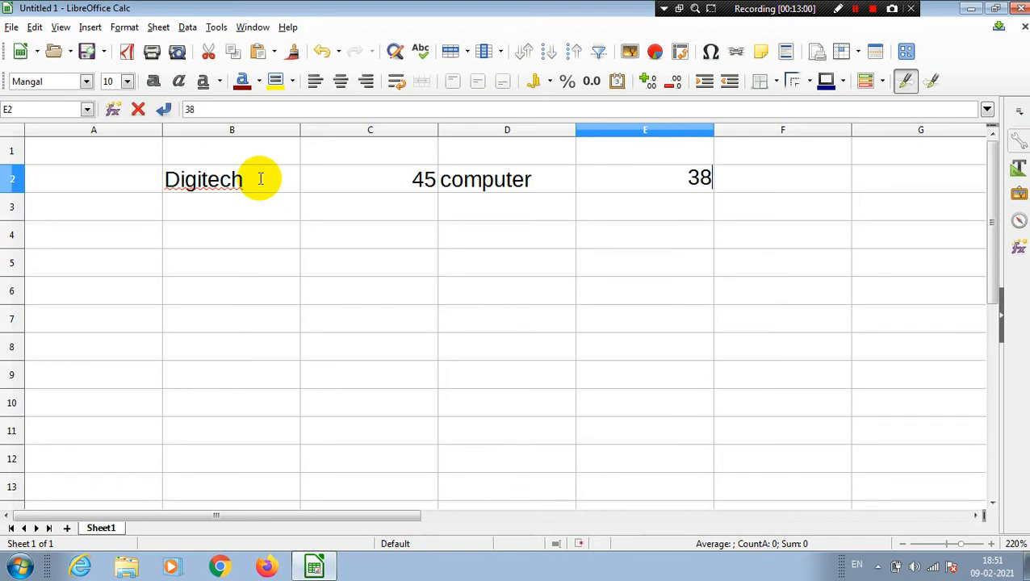
{"action": "key", "text": "Return"}
Step: Fill cells B3 to E3 with Society, a person's first name, 35 and 89
{"action": "type", "text": "So"}
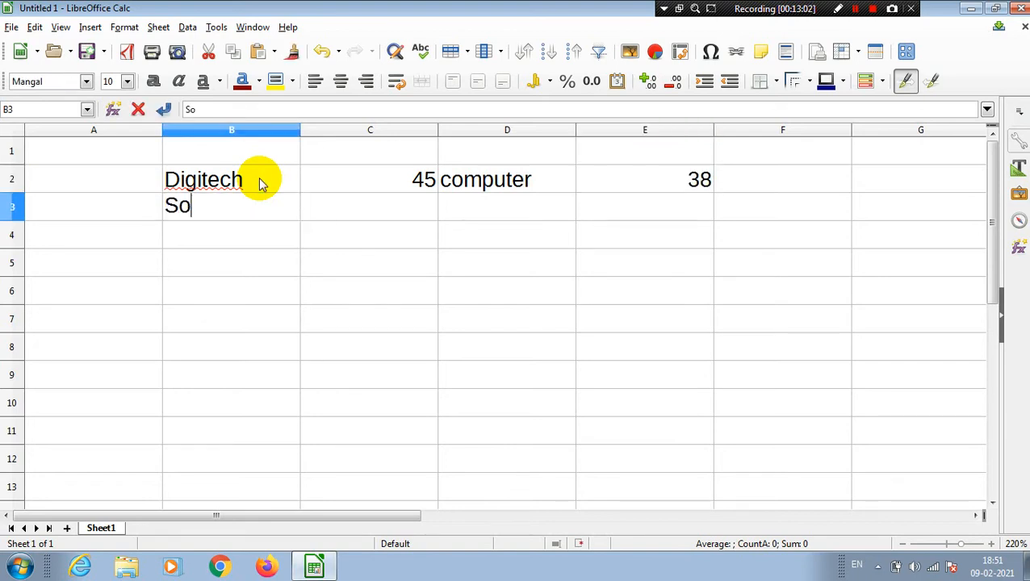
{"action": "type", "text": "ciety"}
{"action": "key", "text": "Tab"}
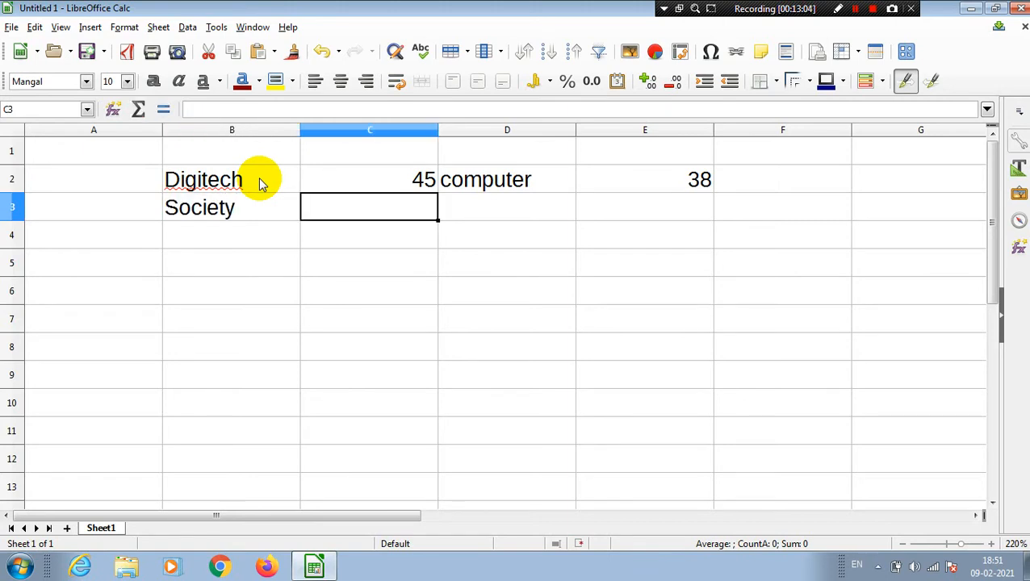
{"action": "type", "text": "Mohan"}
{"action": "key", "text": "Tab"}
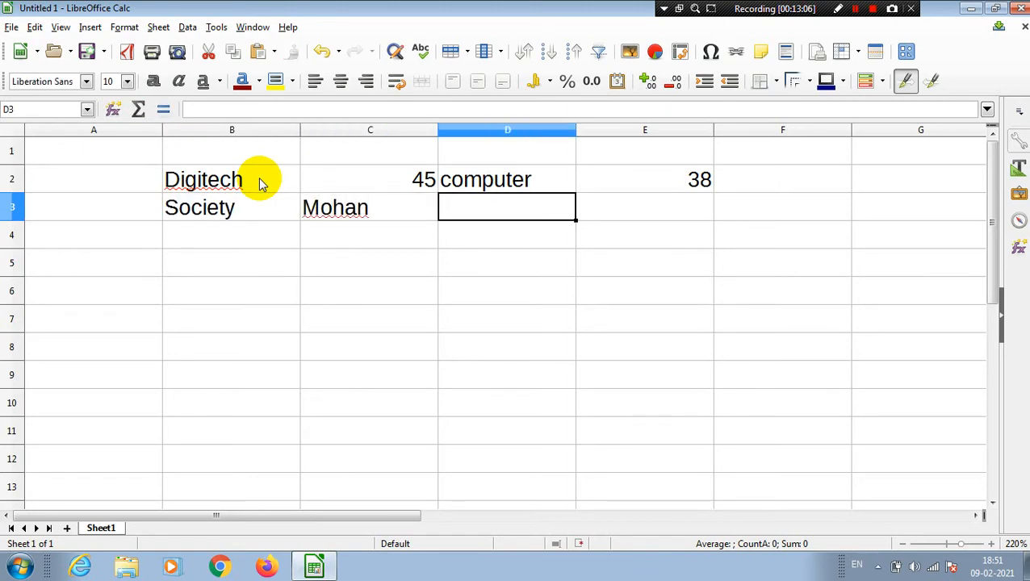
{"action": "type", "text": "3"}
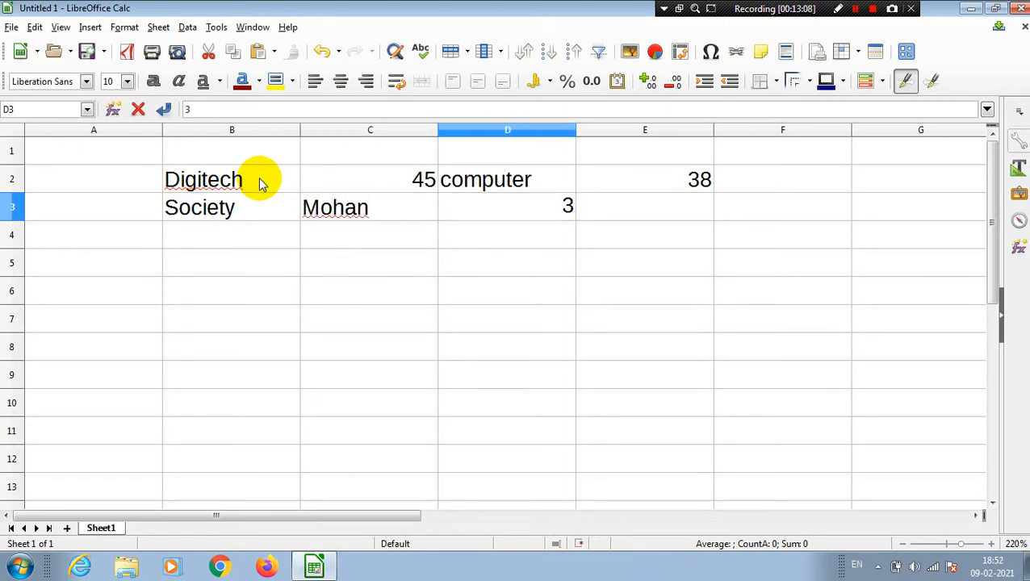
{"action": "type", "text": "5"}
{"action": "key", "text": "Tab"}
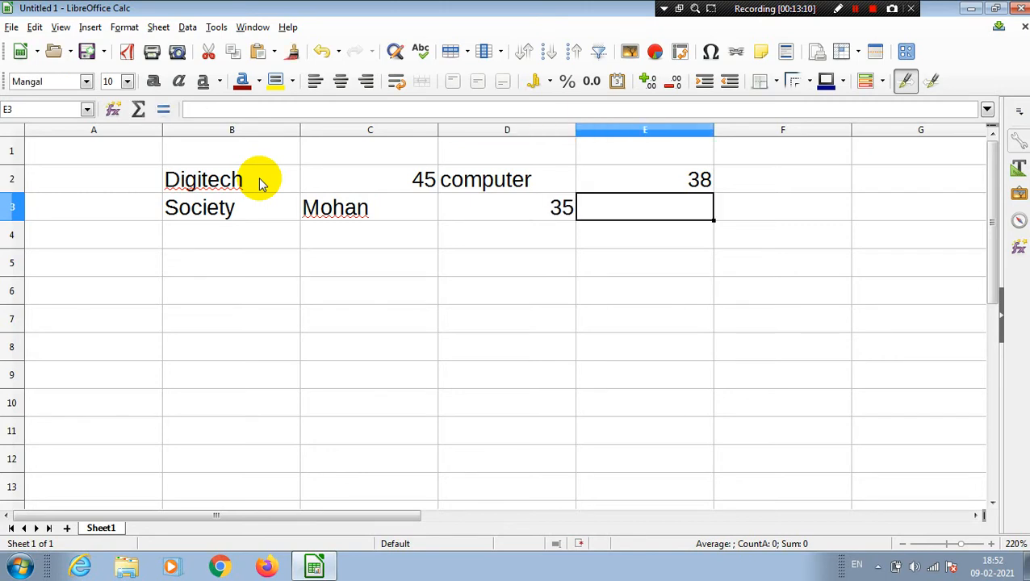
{"action": "type", "text": "89"}
{"action": "key", "text": "Return"}
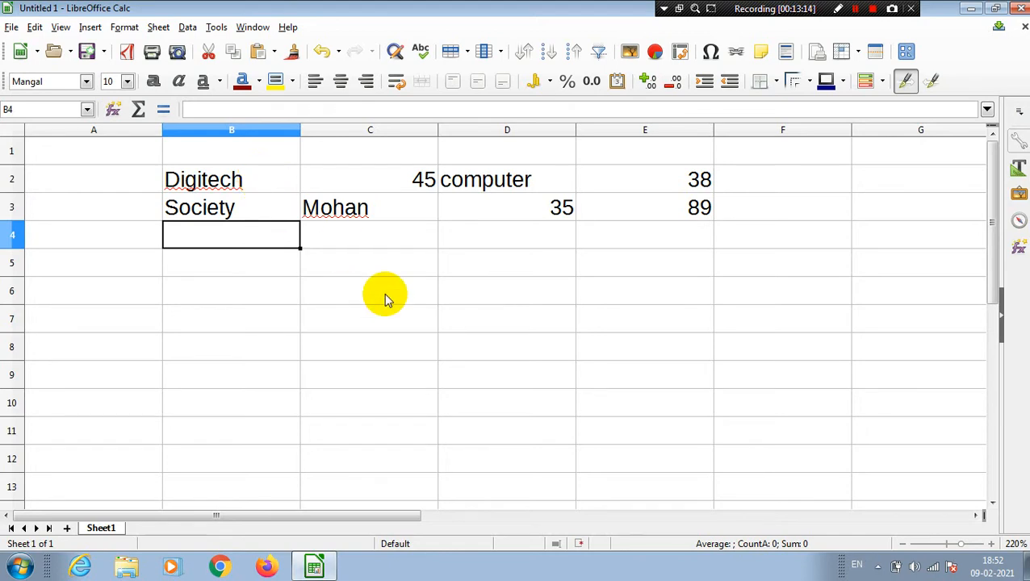
Step: Turn on value highlighting for the sheet with an empty cell below the data selected
{"action": "left_click", "coordinate": [417, 320]}
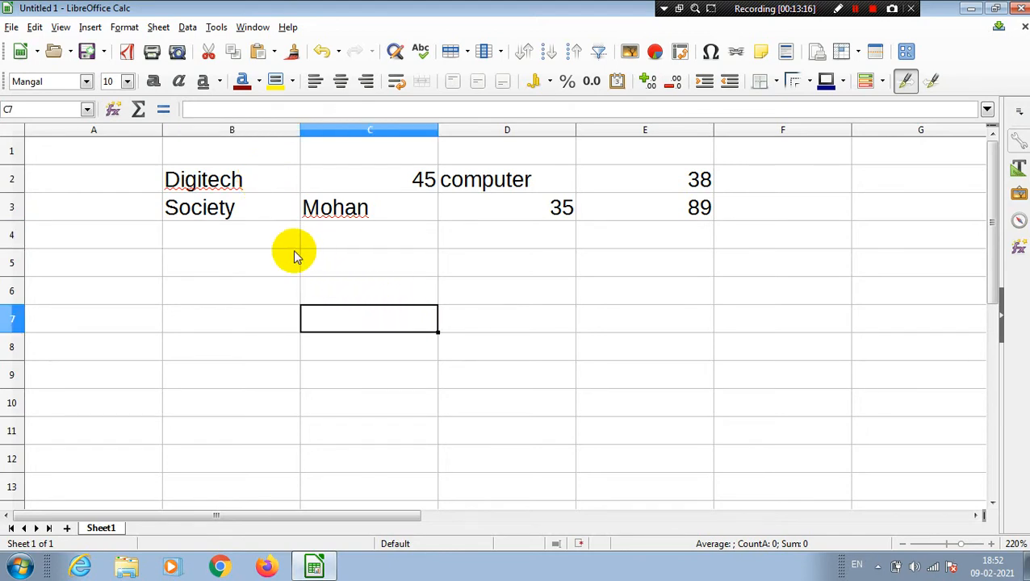
{"action": "left_click", "coordinate": [277, 262]}
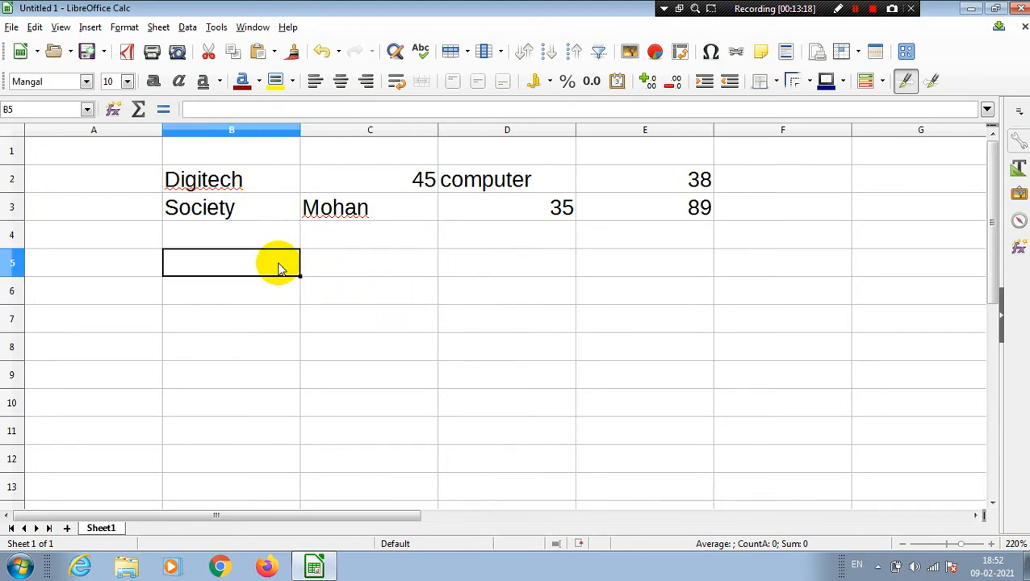
{"action": "left_click", "coordinate": [60, 27]}
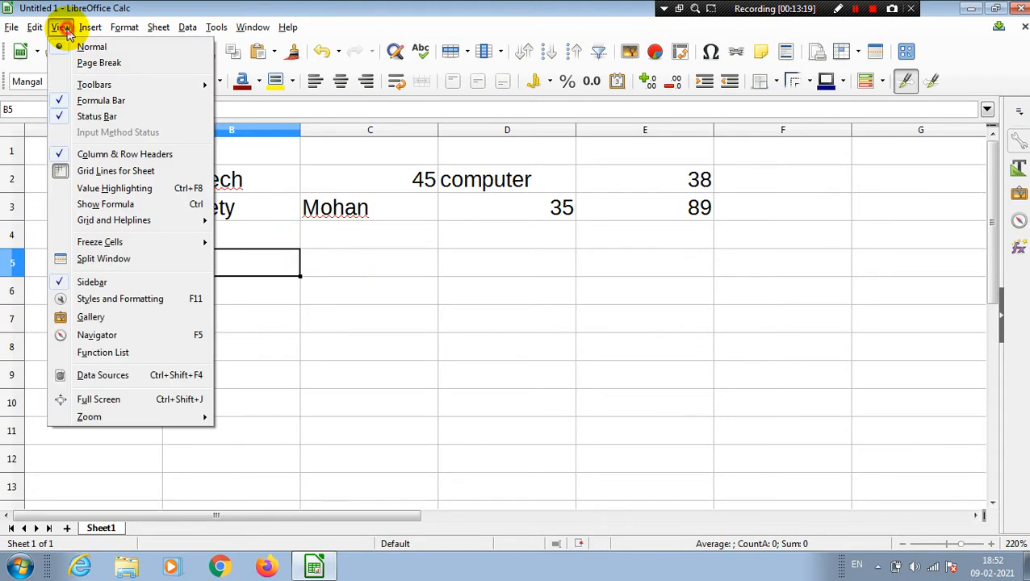
{"action": "left_click", "coordinate": [126, 190]}
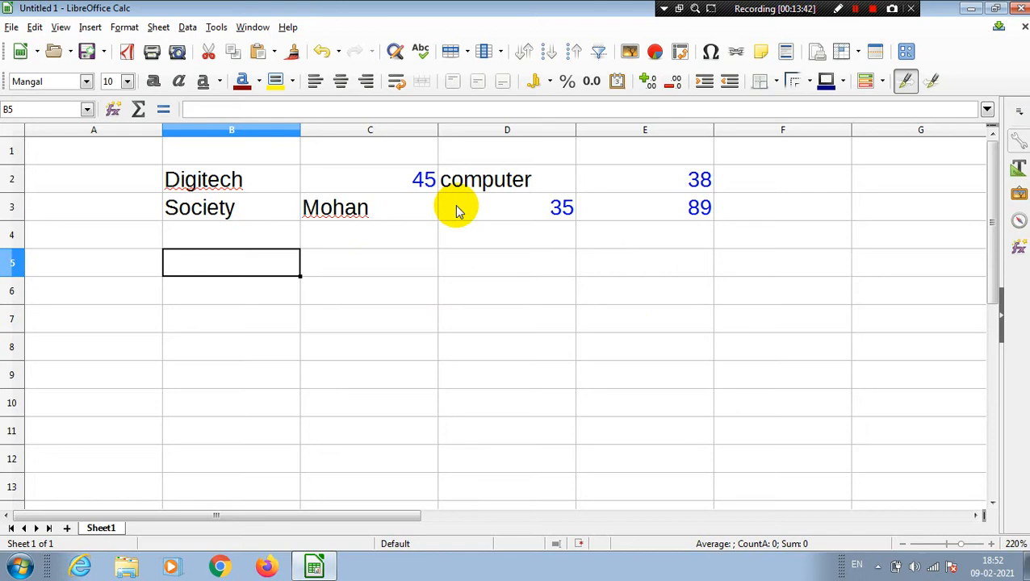
Step: Turn formula display on and off again, and switch off value highlighting
{"action": "left_click", "coordinate": [61, 27]}
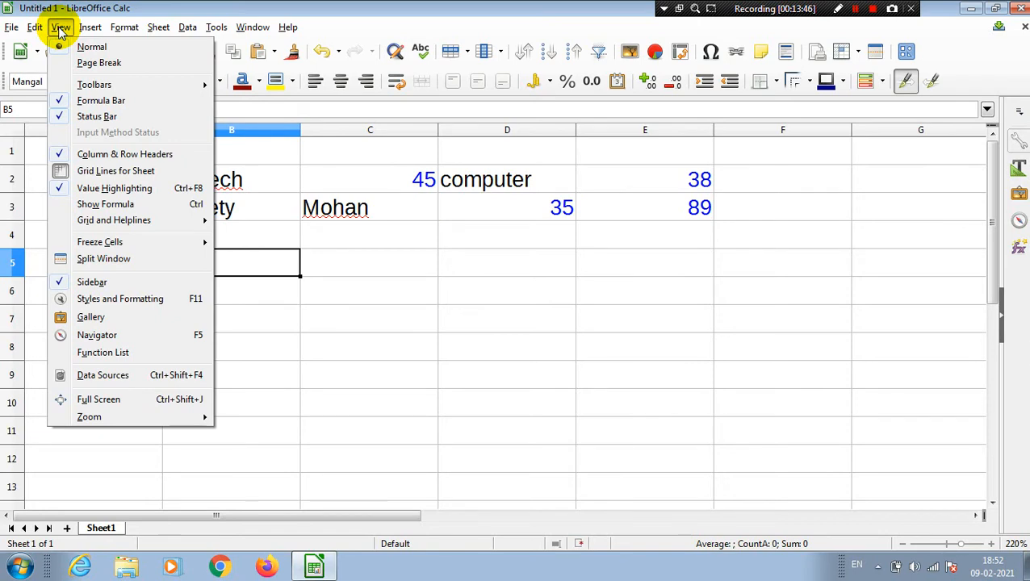
{"action": "left_click", "coordinate": [87, 206]}
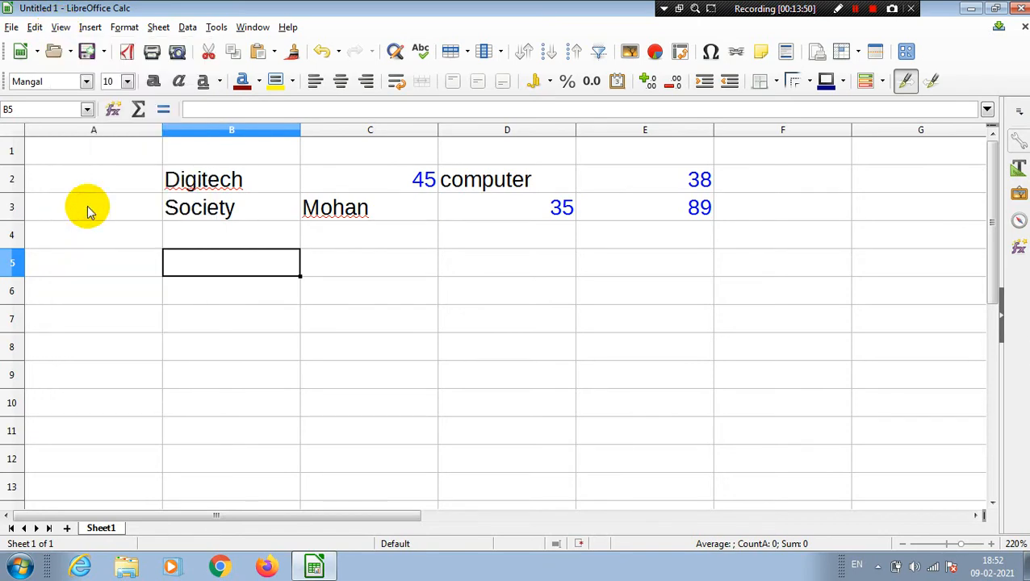
{"action": "left_click", "coordinate": [61, 28]}
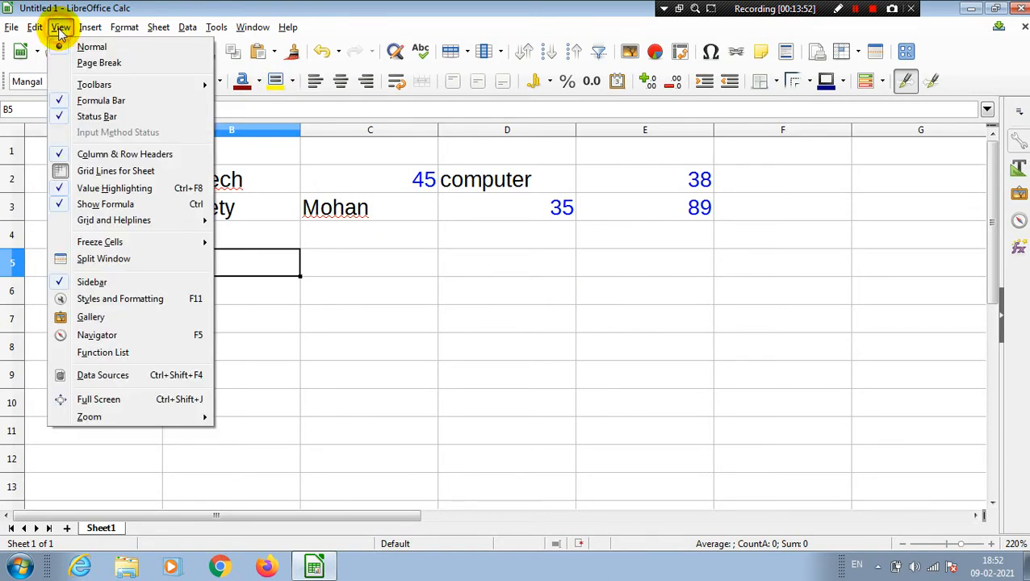
{"action": "left_click", "coordinate": [64, 207]}
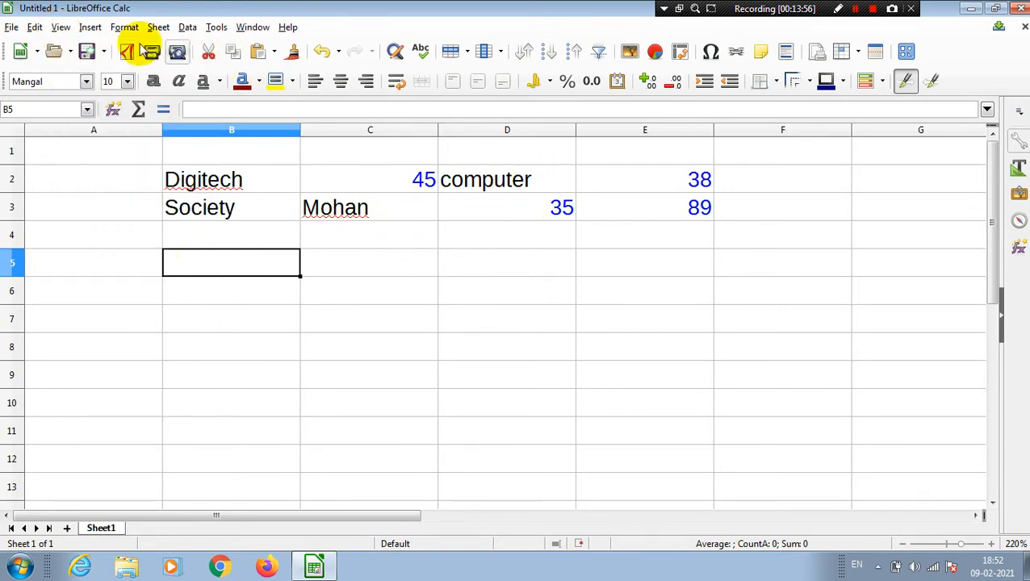
{"action": "left_click", "coordinate": [61, 28]}
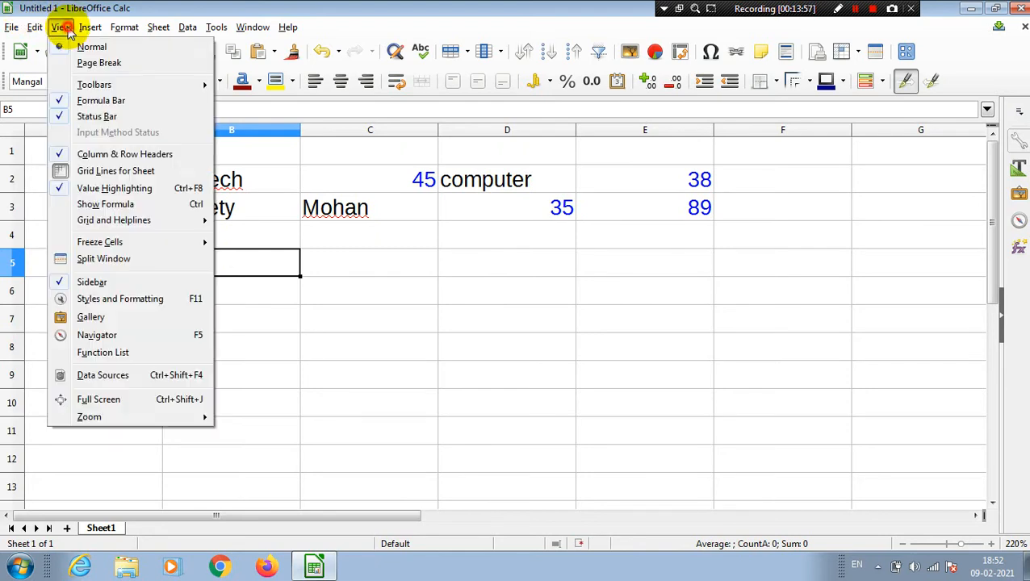
{"action": "left_click", "coordinate": [59, 188]}
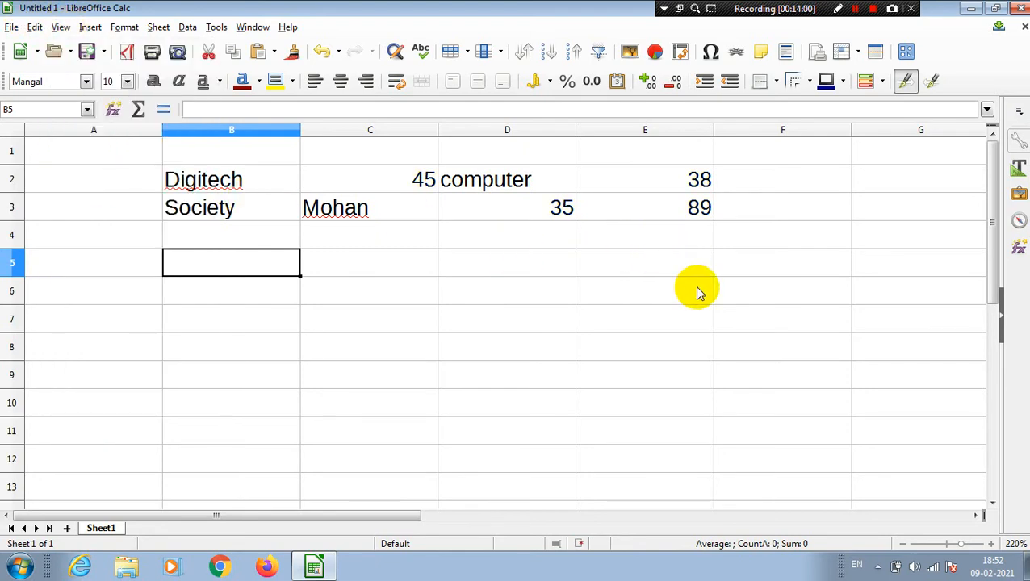
Step: Enter the formula =C2+E2+D3+E3 in cell E7 by referencing the four numeric cells
{"action": "left_click", "coordinate": [650, 320]}
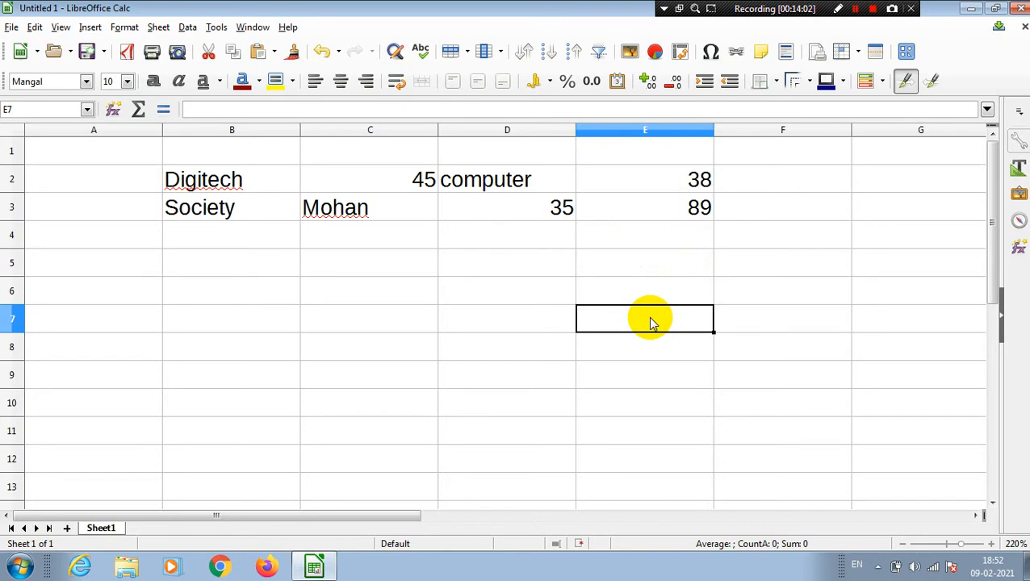
{"action": "type", "text": "="}
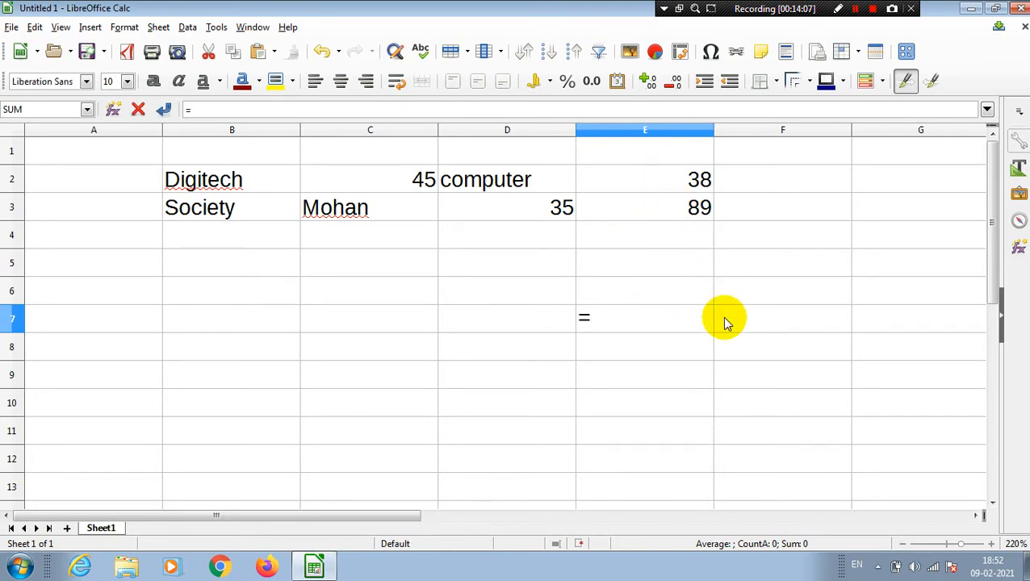
{"action": "left_click", "coordinate": [410, 177]}
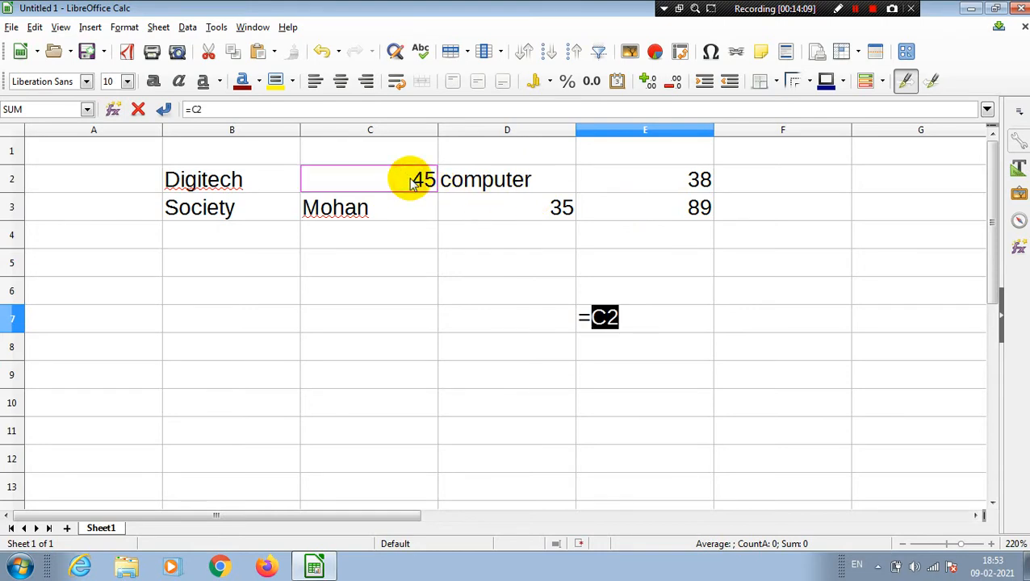
{"action": "type", "text": "+"}
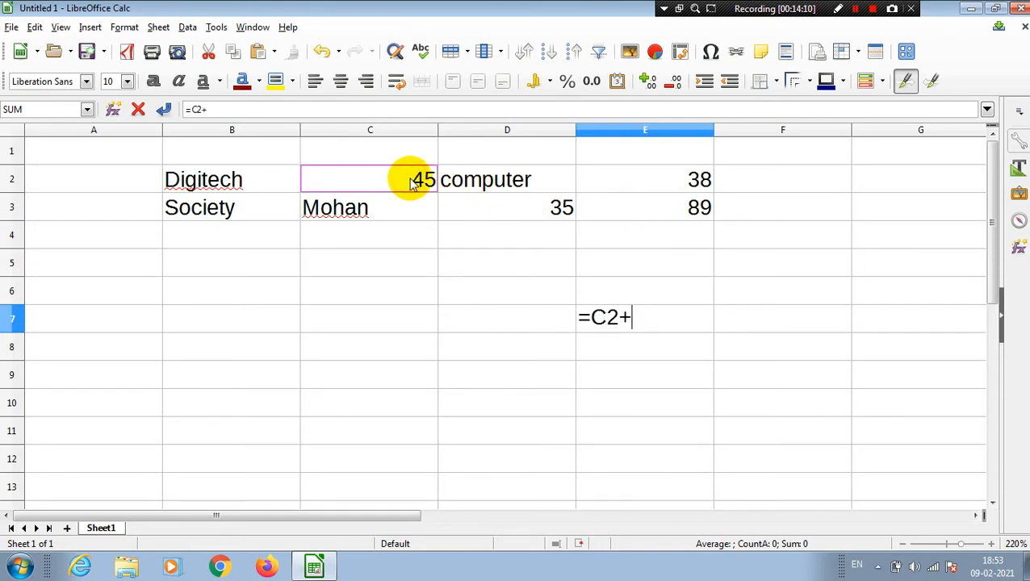
{"action": "left_click", "coordinate": [663, 182]}
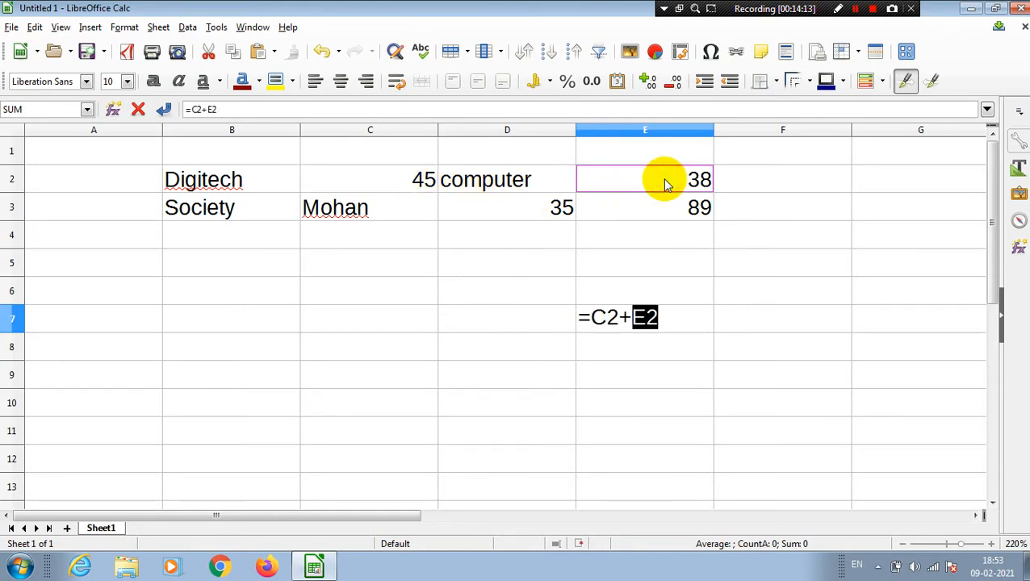
{"action": "type", "text": "+"}
{"action": "left_click", "coordinate": [550, 206]}
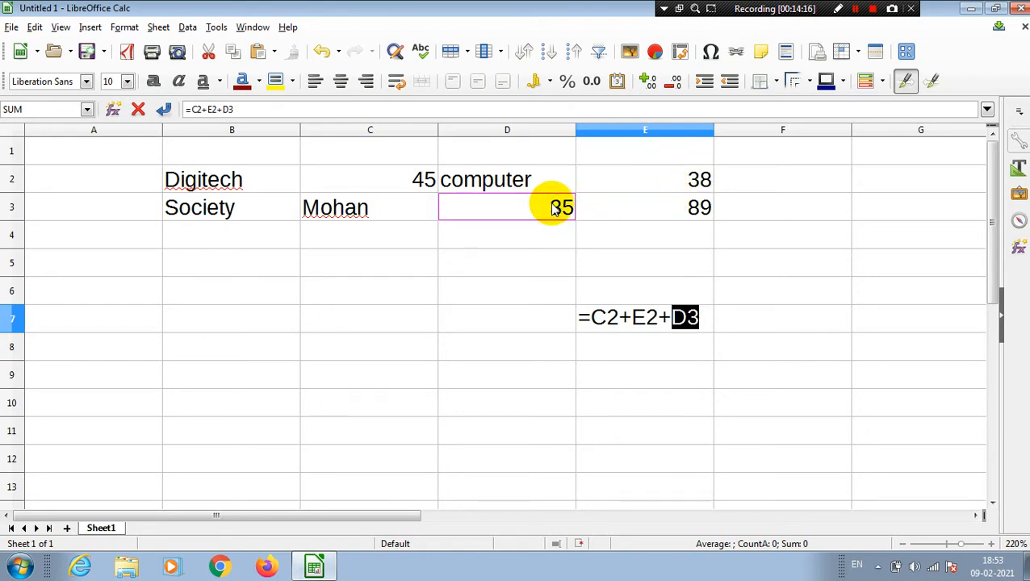
{"action": "type", "text": "+"}
{"action": "left_click", "coordinate": [641, 211]}
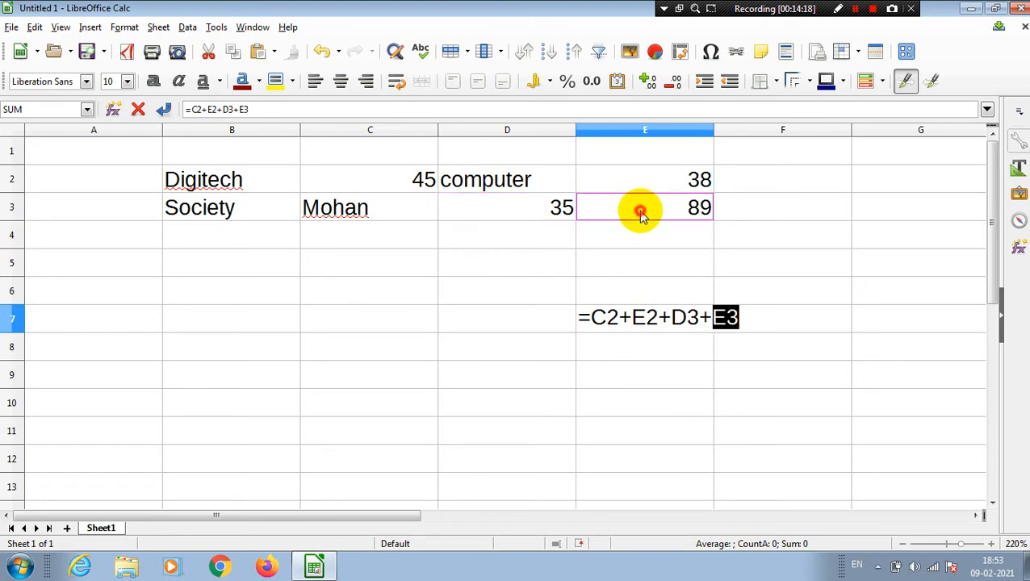
{"action": "key", "text": "Return"}
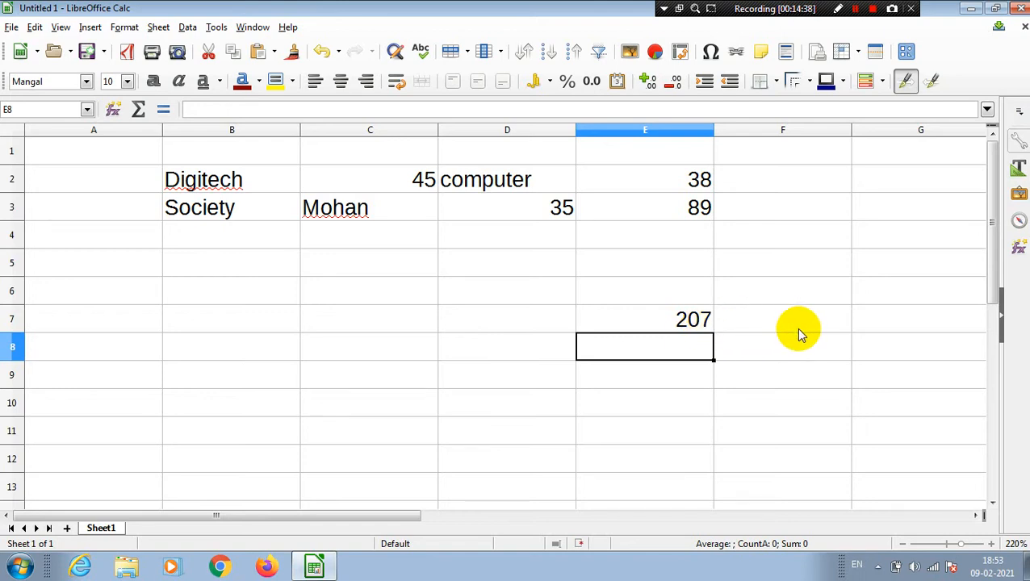
Step: Turn on formula display for the sheet with the sum cell E7 selected
{"action": "left_click", "coordinate": [755, 351]}
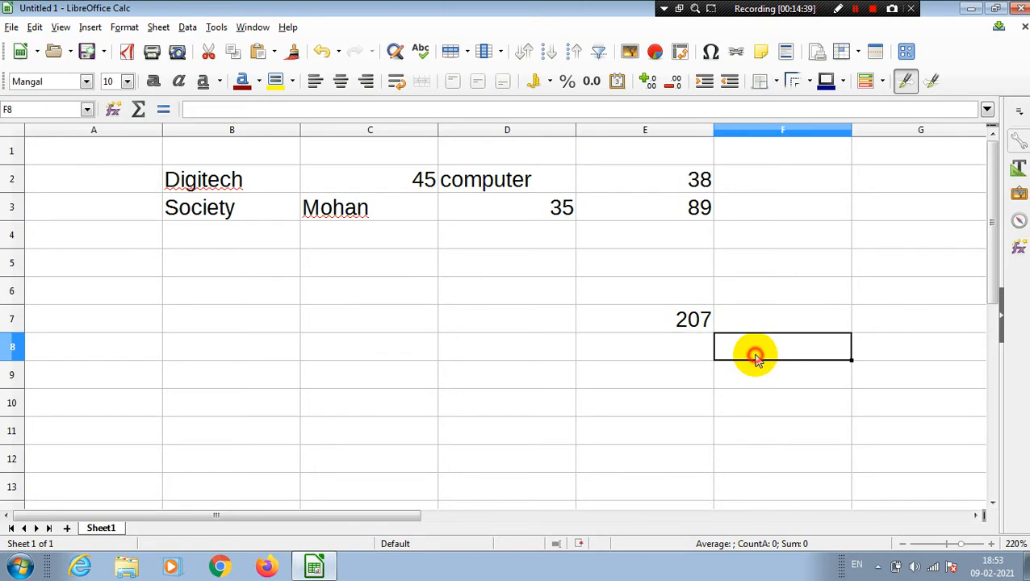
{"action": "left_click", "coordinate": [670, 321]}
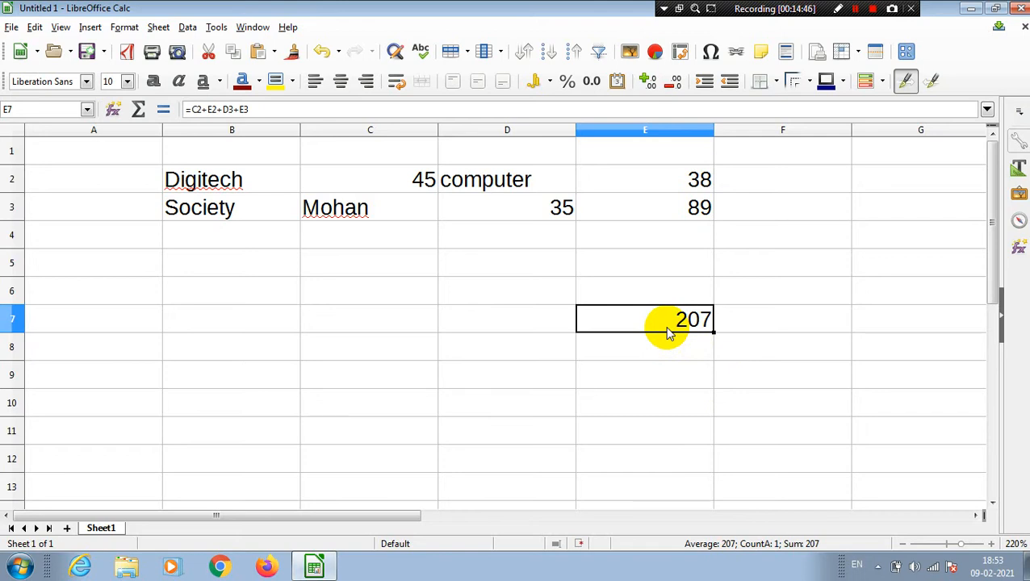
{"action": "left_click", "coordinate": [990, 545]}
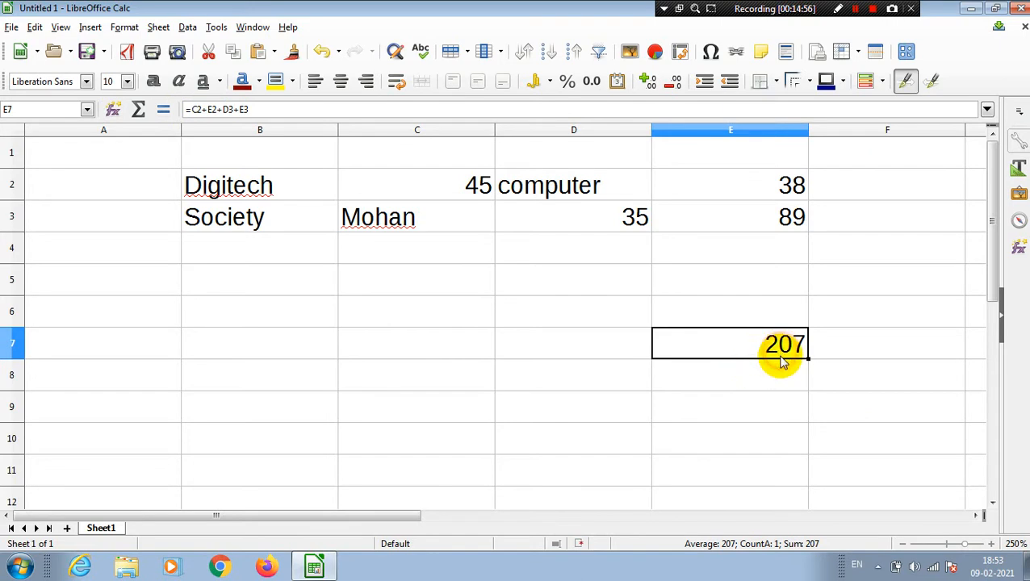
{"action": "left_click", "coordinate": [813, 418]}
{"action": "left_click", "coordinate": [740, 340]}
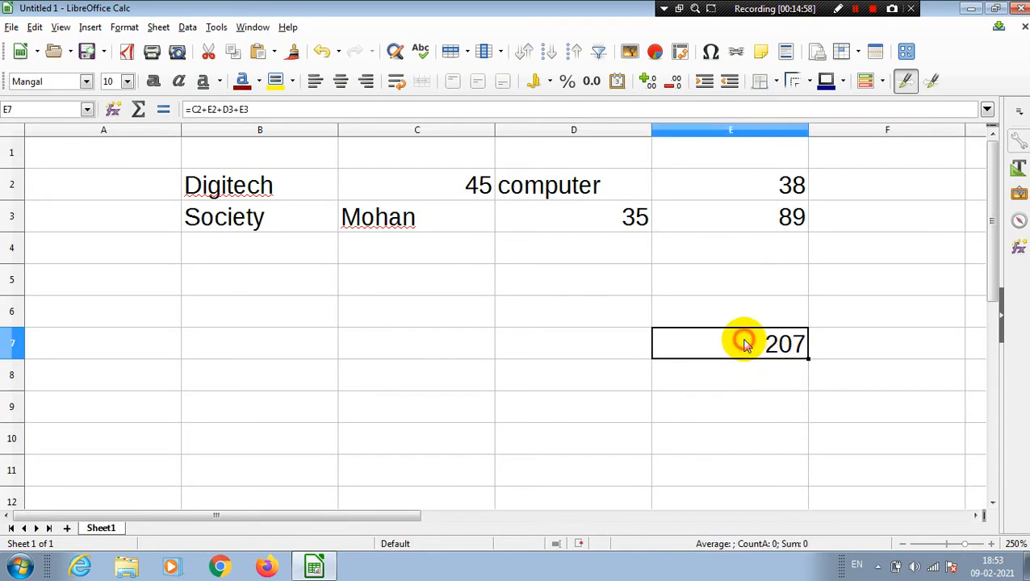
{"action": "left_click", "coordinate": [900, 544]}
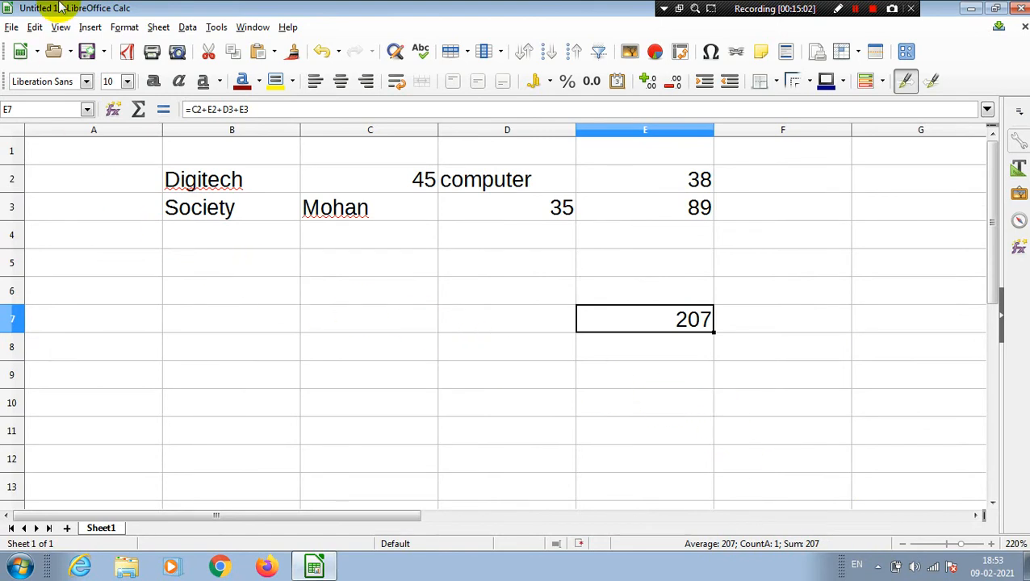
{"action": "left_click", "coordinate": [61, 27]}
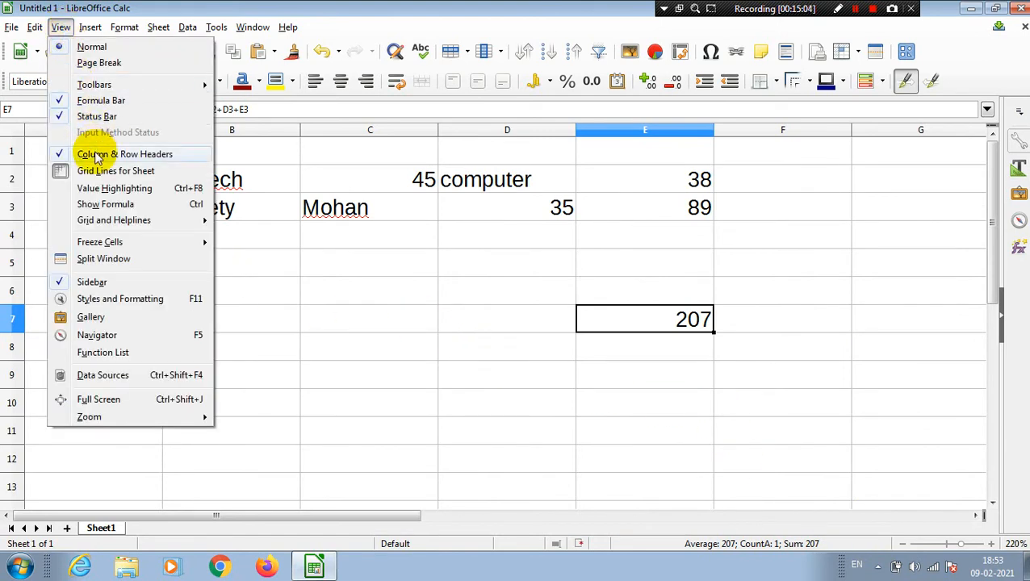
{"action": "left_click", "coordinate": [71, 208]}
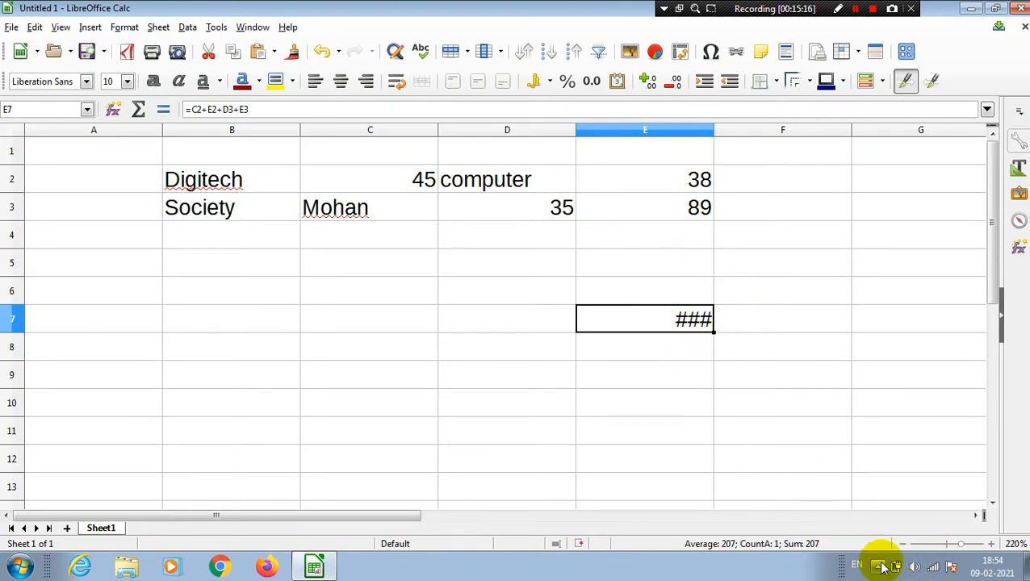
Step: Set the sheet zoom to 200% and widen column E until the whole formula in E7 fits
{"action": "left_click", "coordinate": [903, 545]}
{"action": "left_click", "coordinate": [903, 545]}
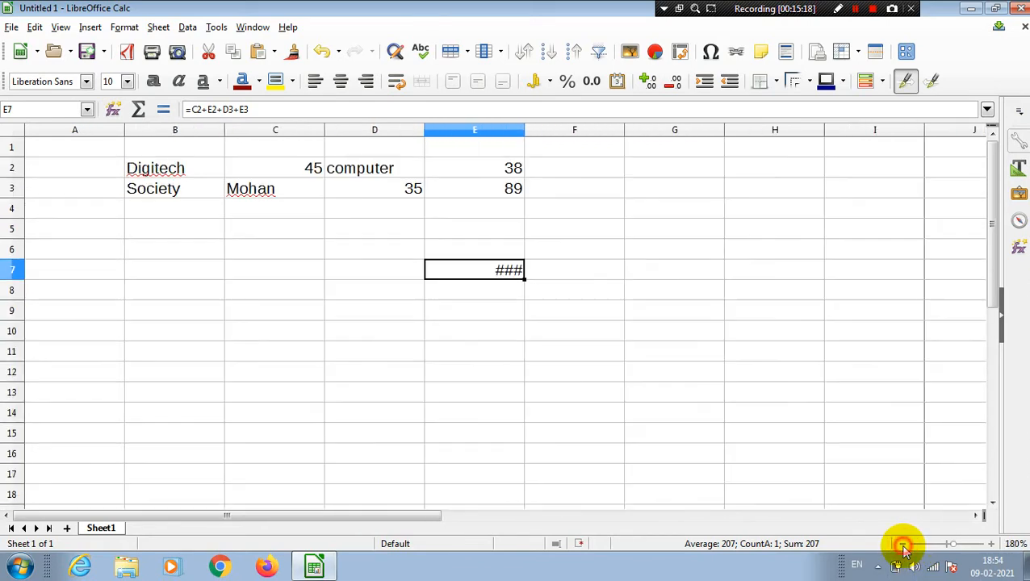
{"action": "left_click", "coordinate": [903, 545]}
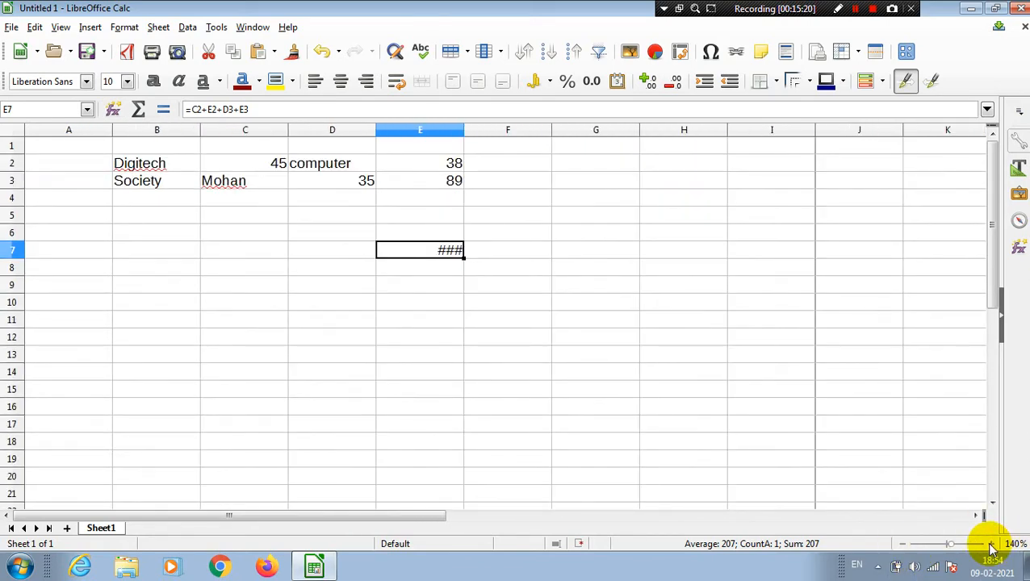
{"action": "left_click", "coordinate": [991, 544]}
{"action": "left_click", "coordinate": [991, 544]}
{"action": "left_click", "coordinate": [991, 544]}
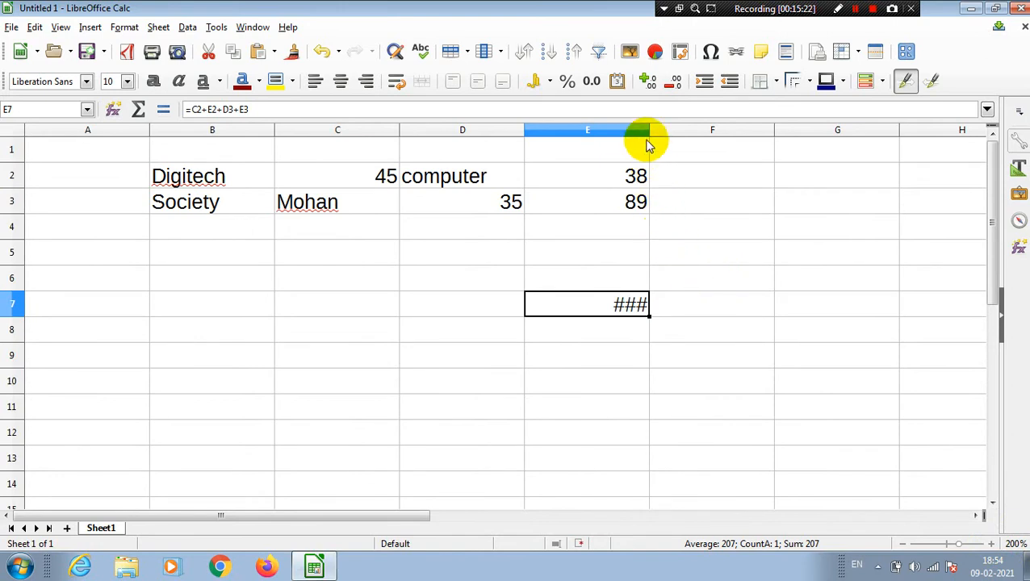
{"action": "left_click_drag", "start_coordinate": [650, 131], "coordinate": [736, 131]}
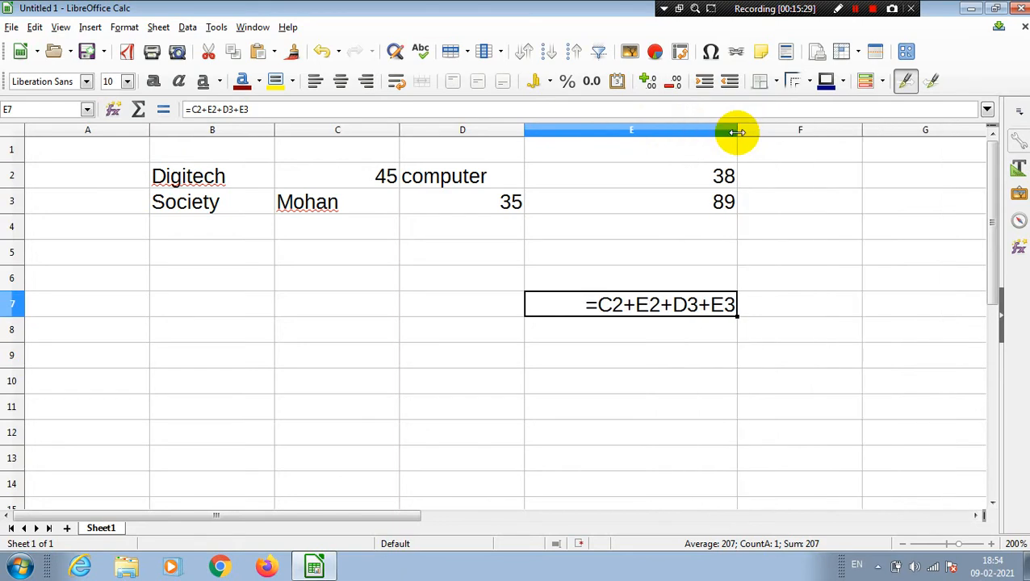
{"action": "left_click", "coordinate": [652, 342]}
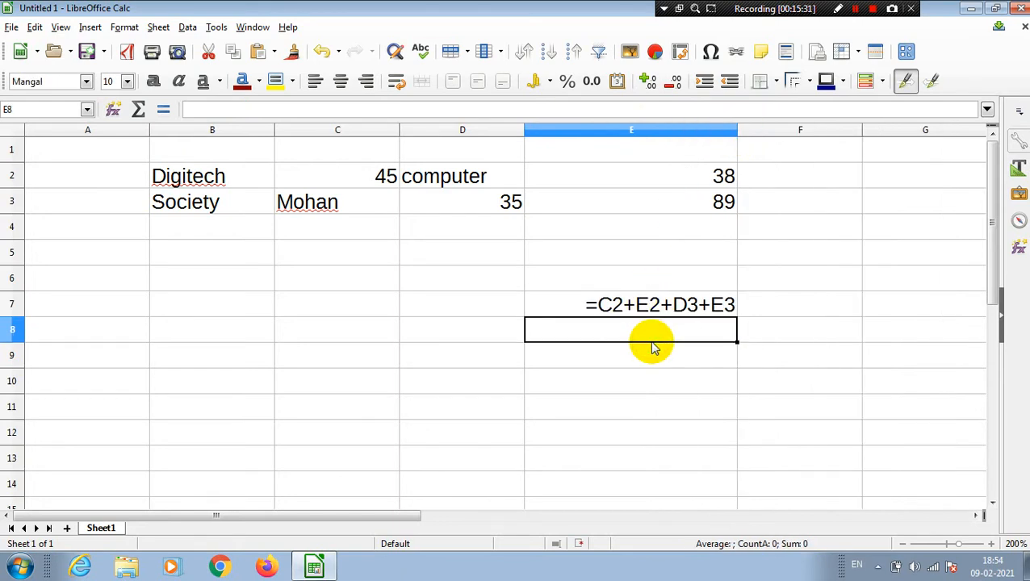
Step: Turn off formula display and turn on the Display Grid option for the sheet
{"action": "left_click", "coordinate": [61, 27]}
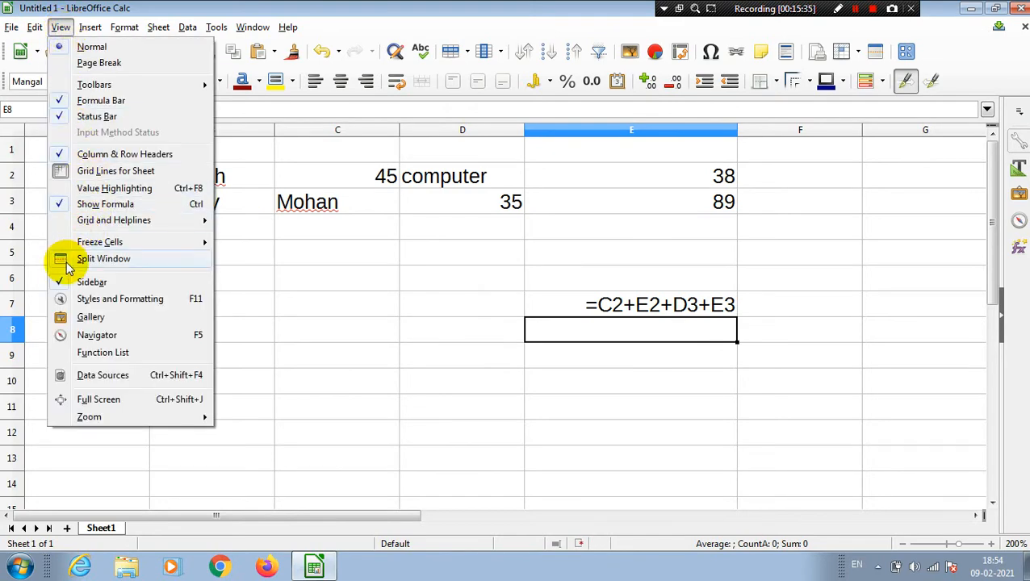
{"action": "left_click", "coordinate": [63, 206]}
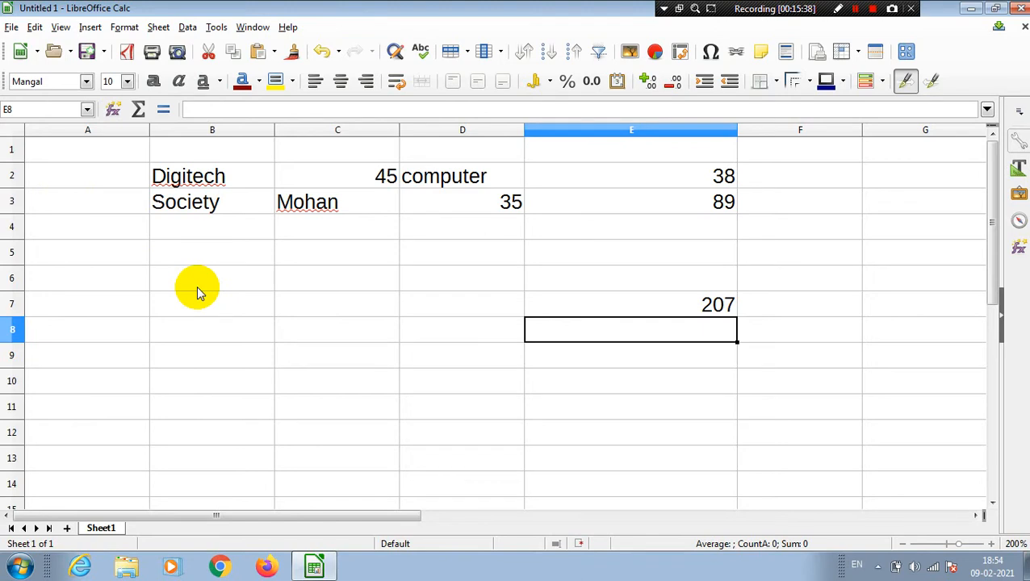
{"action": "left_click", "coordinate": [61, 29]}
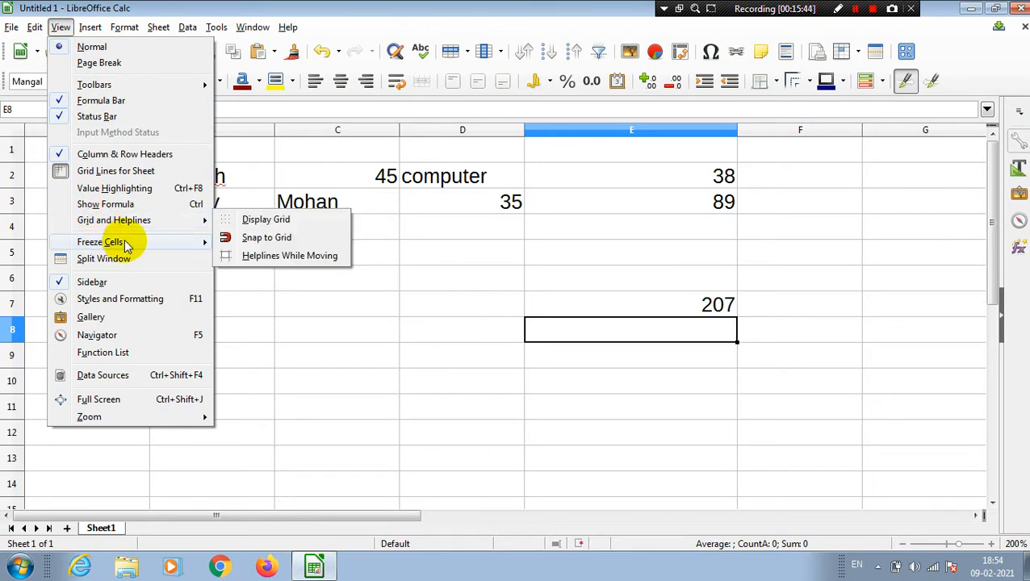
{"action": "mouse_move", "coordinate": [105, 239]}
{"action": "mouse_move", "coordinate": [86, 222]}
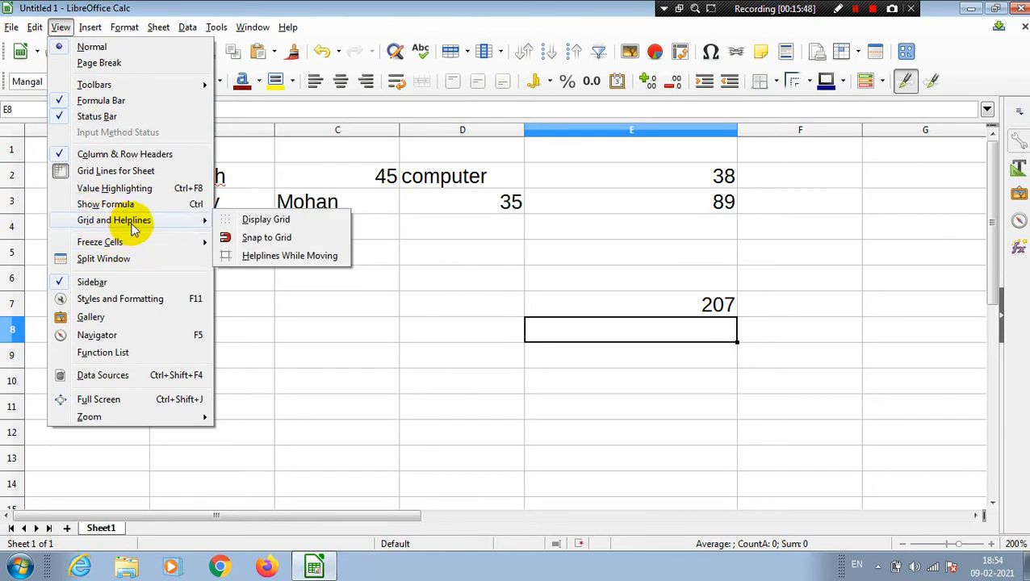
{"action": "left_click", "coordinate": [237, 219]}
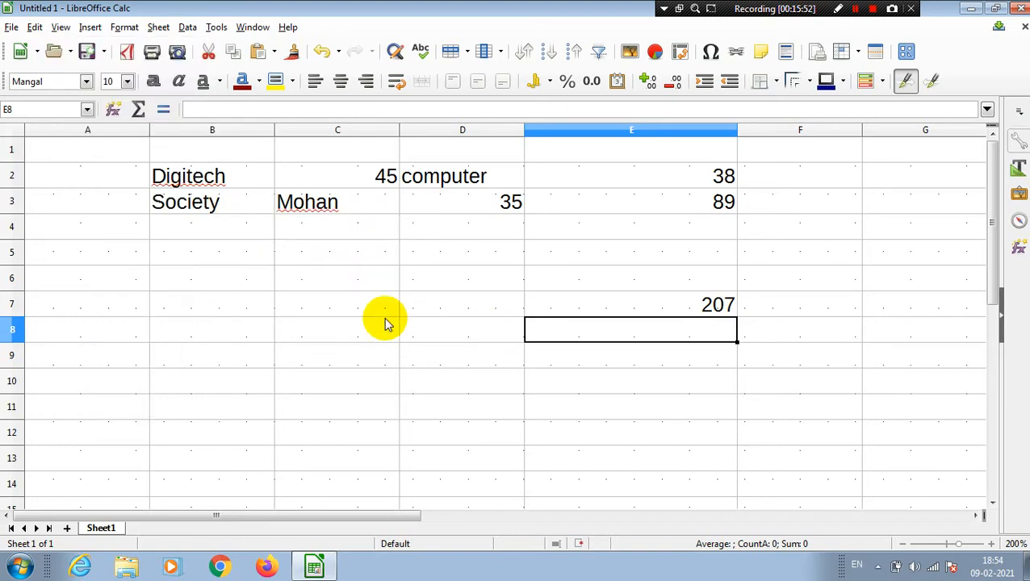
Step: Hide the column and row headers and the sheet's grid lines, and select the empty cell C6
{"action": "left_click", "coordinate": [63, 29]}
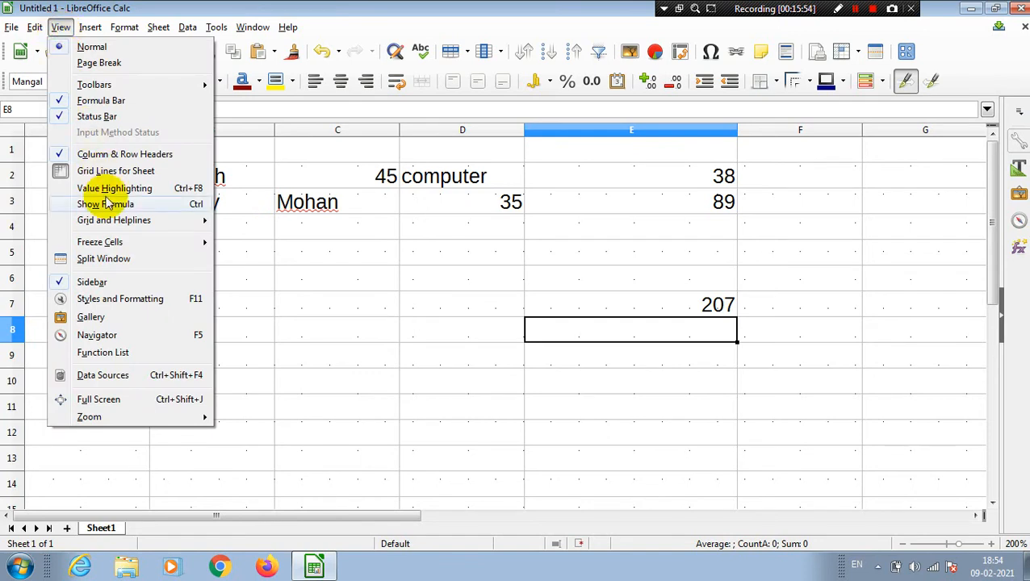
{"action": "left_click", "coordinate": [68, 155]}
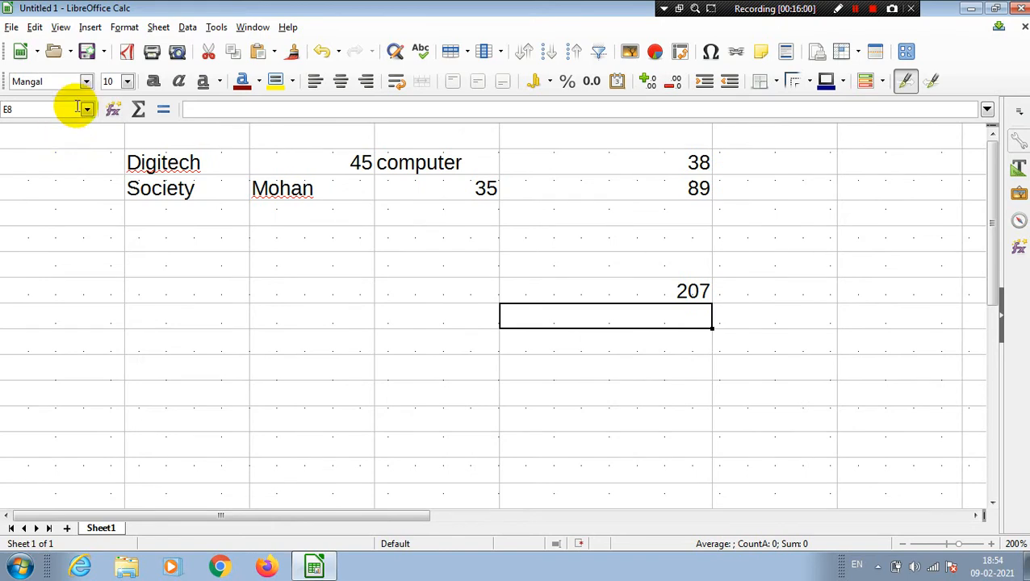
{"action": "left_click", "coordinate": [60, 28]}
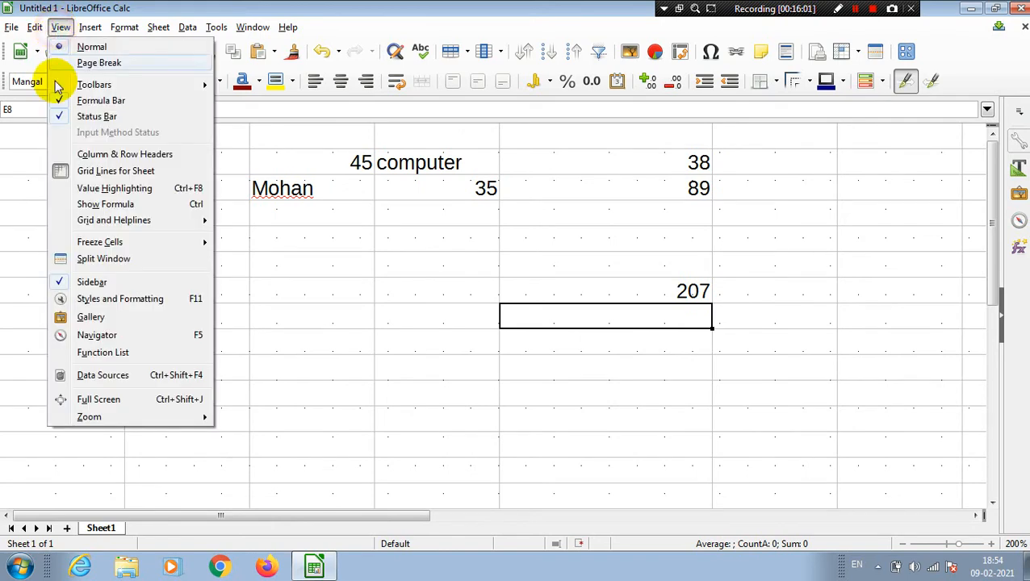
{"action": "left_click", "coordinate": [61, 170]}
{"action": "left_click", "coordinate": [421, 335]}
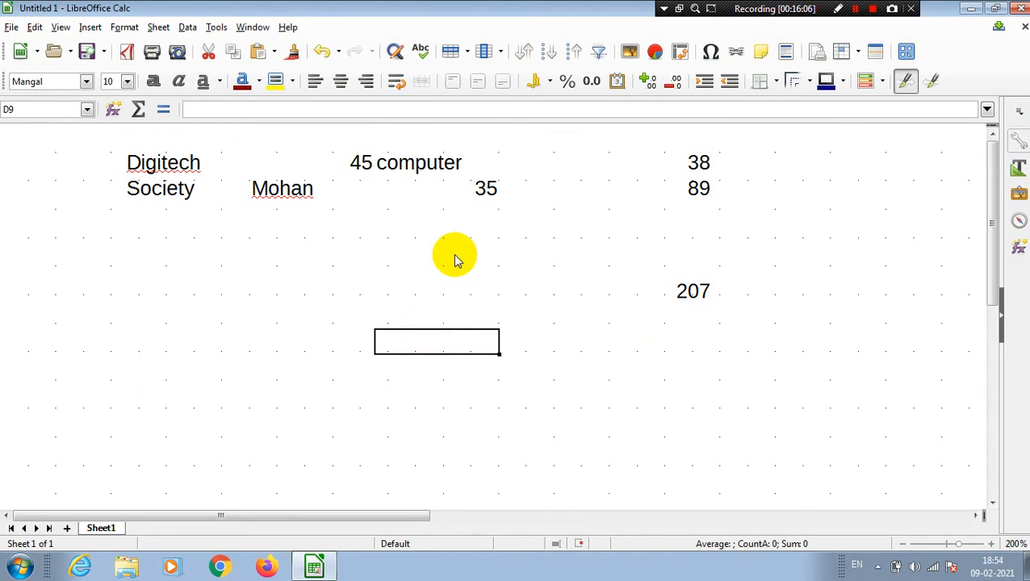
{"action": "left_click", "coordinate": [264, 271]}
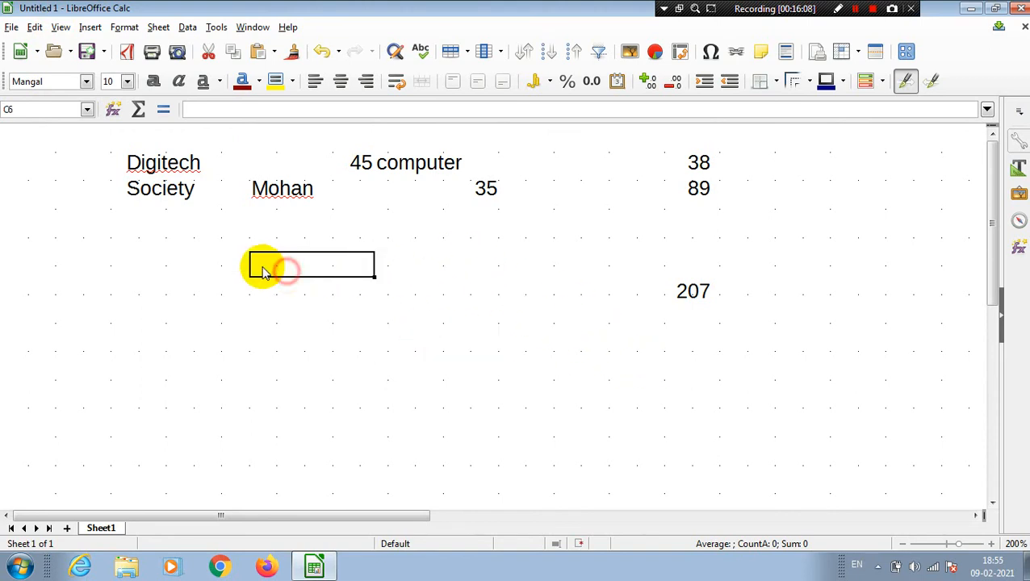
Step: Turn off the Display Grid option and show the column and row headers again
{"action": "left_click", "coordinate": [62, 27]}
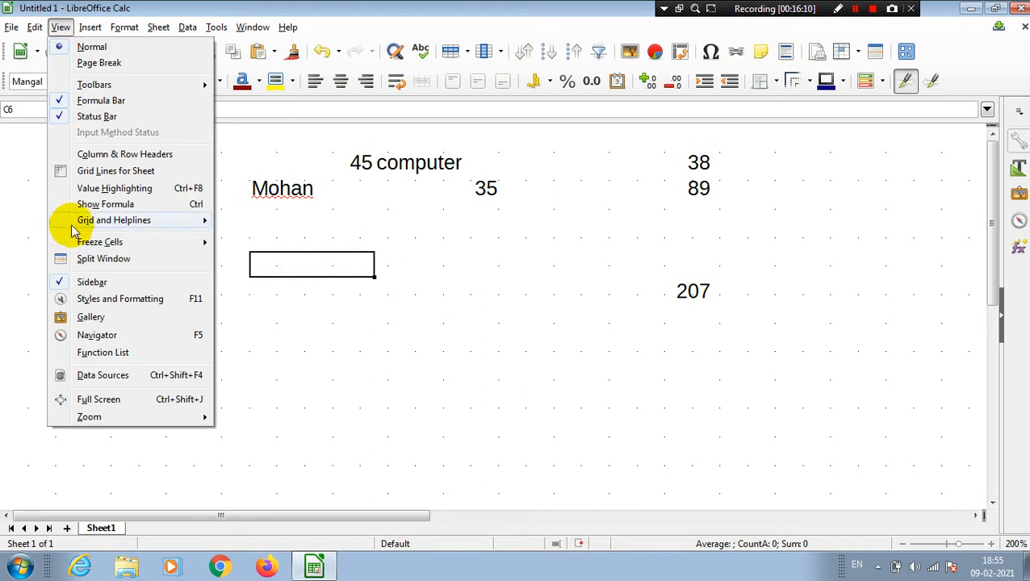
{"action": "mouse_move", "coordinate": [76, 221]}
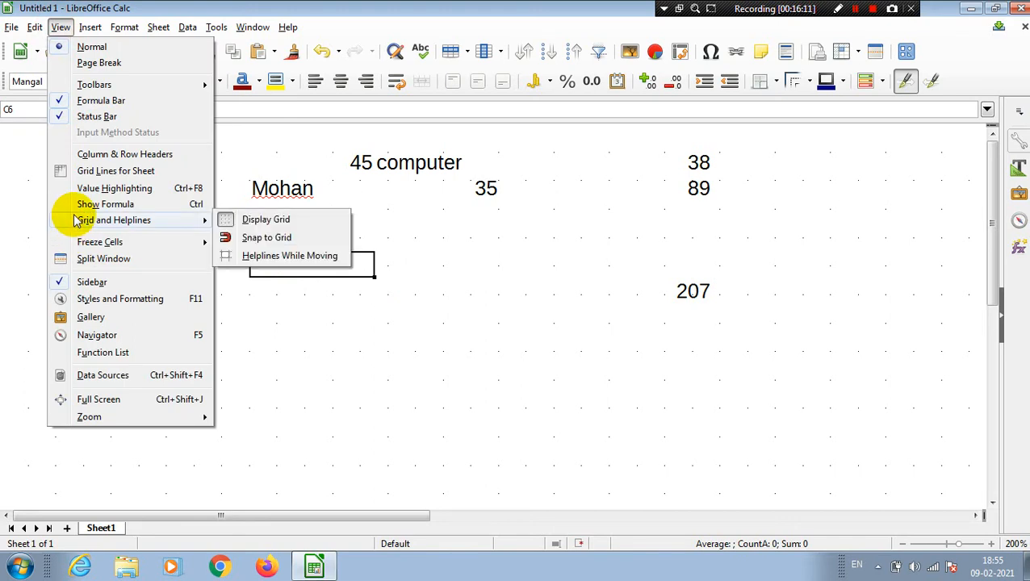
{"action": "left_click", "coordinate": [249, 221]}
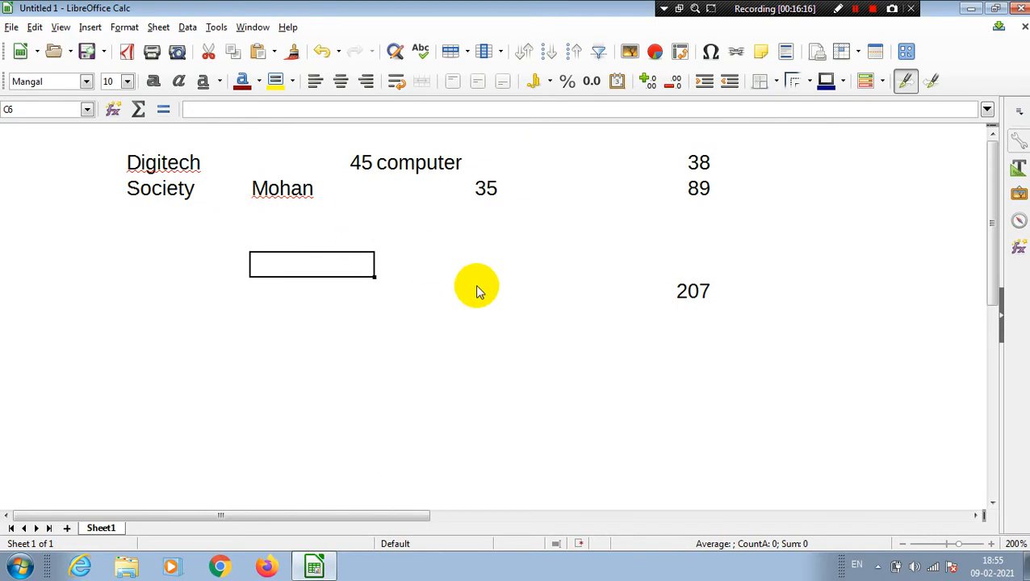
{"action": "left_click", "coordinate": [61, 28]}
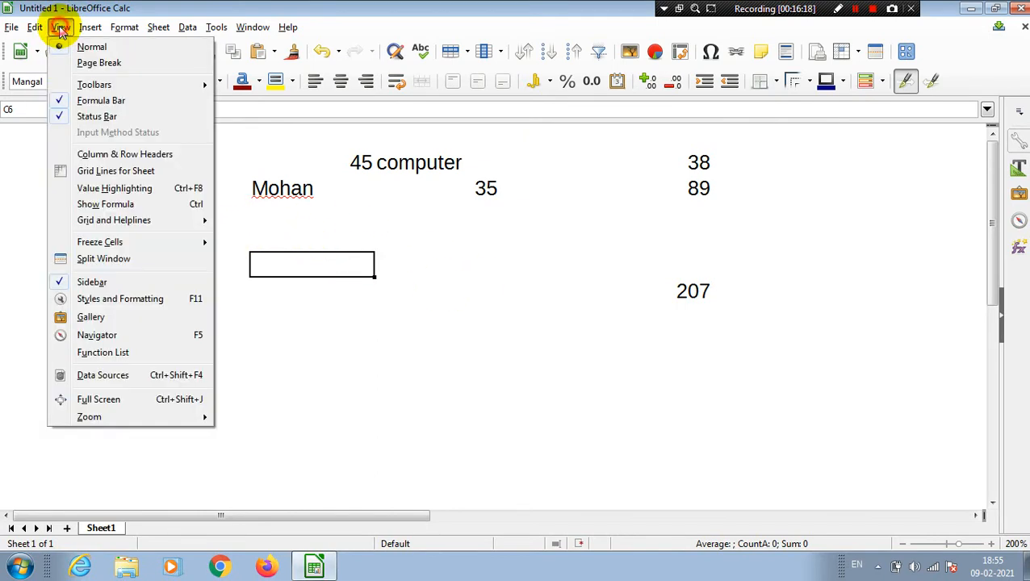
{"action": "left_click", "coordinate": [65, 156]}
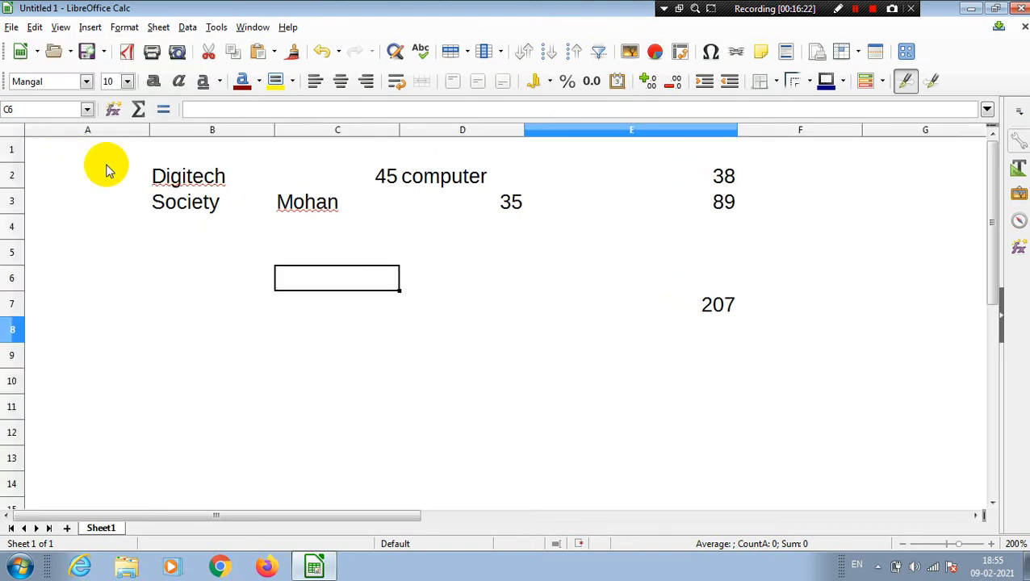
Step: Show the sheet's grid lines again and select cell D8
{"action": "left_click", "coordinate": [61, 28]}
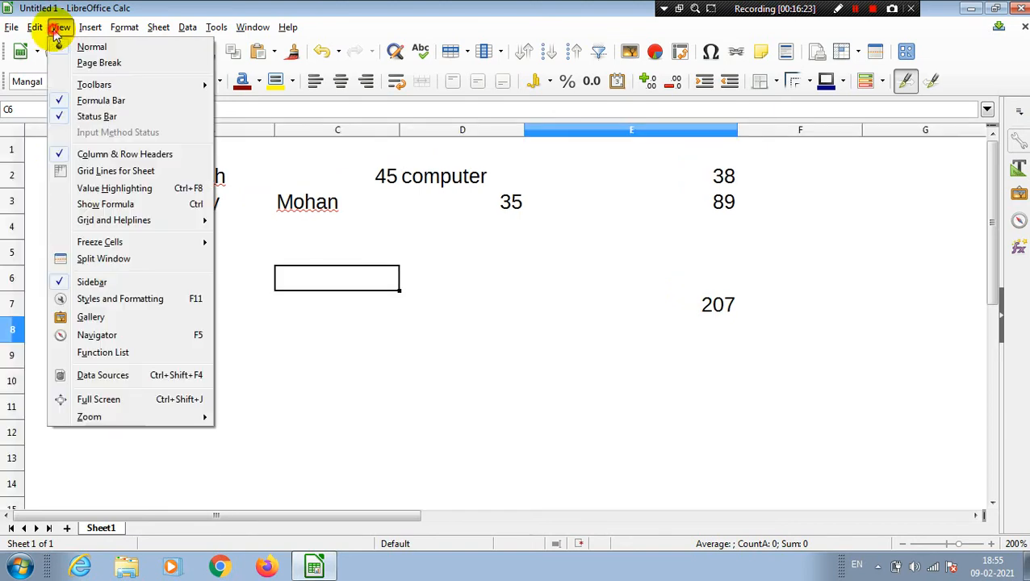
{"action": "left_click", "coordinate": [61, 173]}
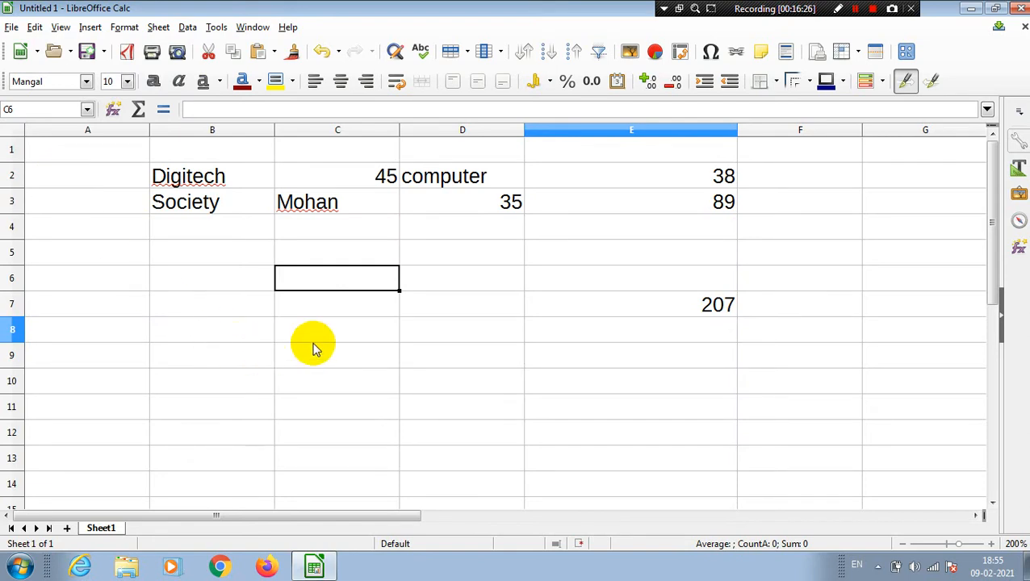
{"action": "left_click", "coordinate": [426, 337]}
Step: View the available Freeze Cells options without applying one, and select cell B1
{"action": "left_click", "coordinate": [63, 27]}
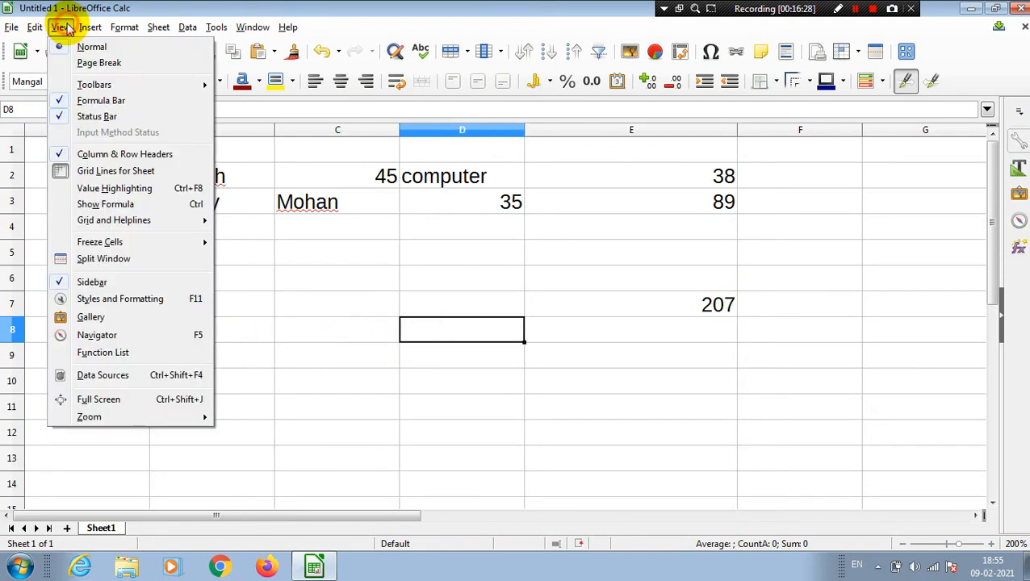
{"action": "mouse_move", "coordinate": [139, 245]}
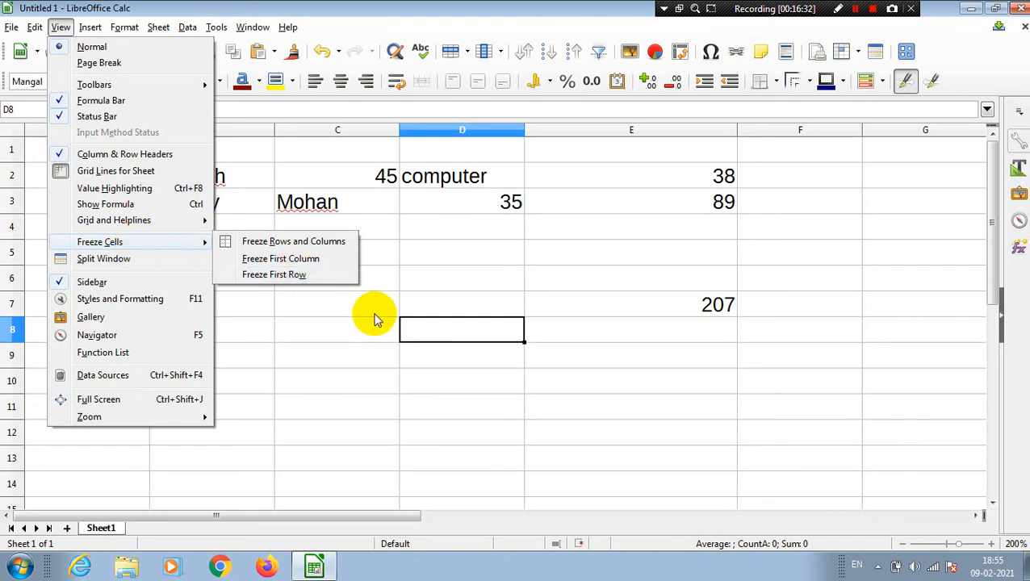
{"action": "left_click", "coordinate": [410, 301]}
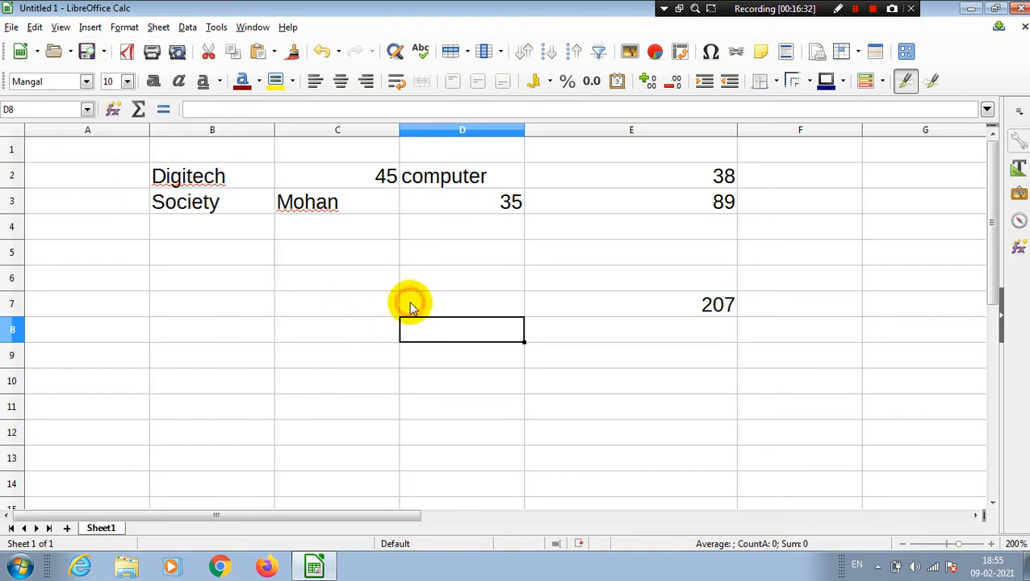
{"action": "left_click", "coordinate": [185, 156]}
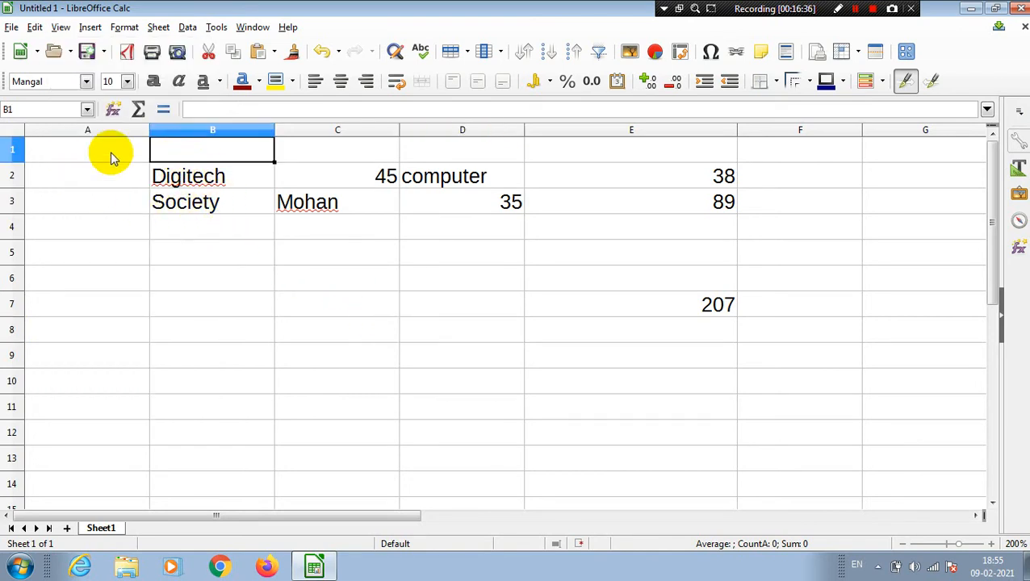
Step: Enter the filler text "sdf" in cells B6 and B8
{"action": "left_click", "coordinate": [267, 279]}
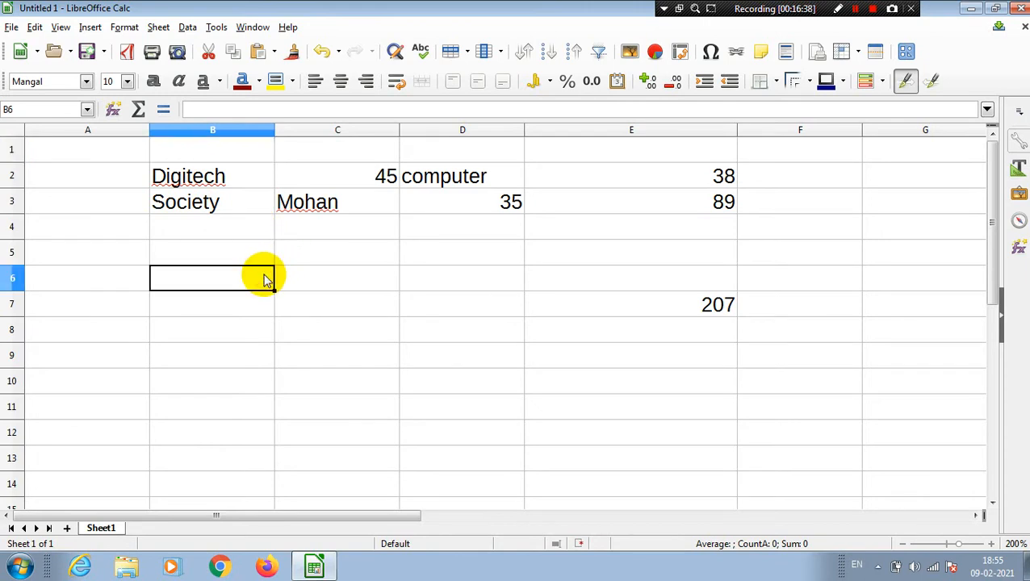
{"action": "type", "text": "sdf"}
{"action": "key", "text": "Return"}
{"action": "key", "text": "Return"}
{"action": "type", "text": "sdf"}
{"action": "key", "text": "Return"}
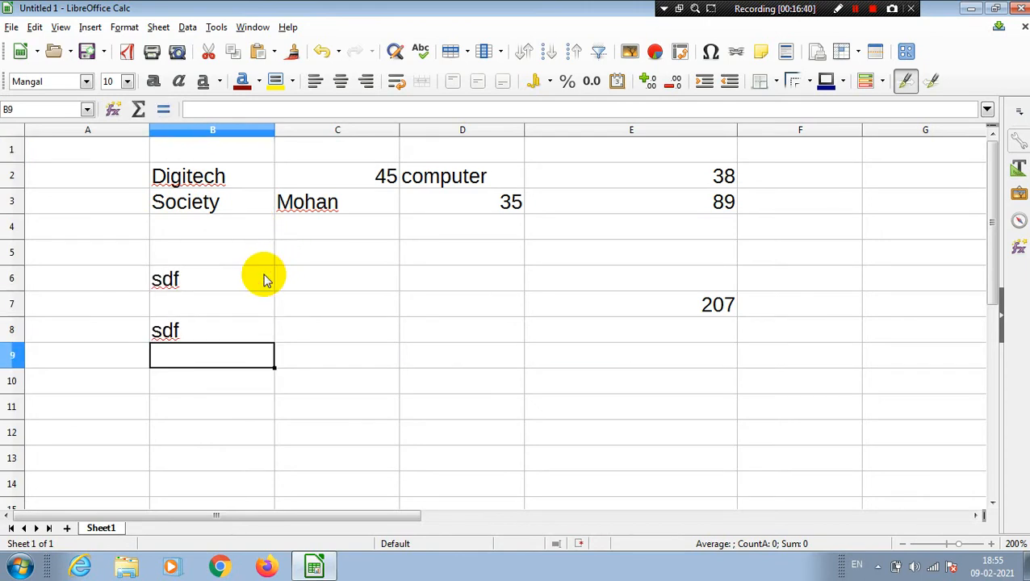
Step: Fill cells B9 to B16 with the numbers 5, 4, 4, 4, 3, 3, 3 and 33
{"action": "key", "text": "BackSpace"}
{"action": "key", "text": "Escape"}
{"action": "type", "text": "5"}
{"action": "key", "text": "Return"}
{"action": "type", "text": "4"}
{"action": "key", "text": "Return"}
{"action": "type", "text": "4 4"}
{"action": "key", "text": "Return"}
{"action": "type", "text": "3"}
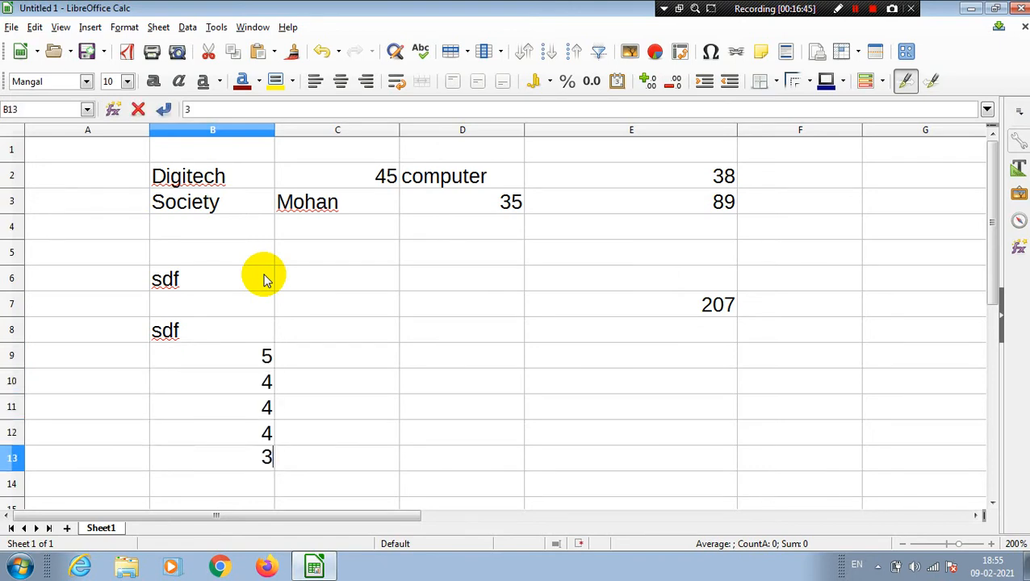
{"action": "key", "text": "Return"}
{"action": "type", "text": "3"}
{"action": "key", "text": "Return"}
{"action": "type", "text": "3"}
{"action": "key", "text": "Return"}
{"action": "type", "text": "33"}
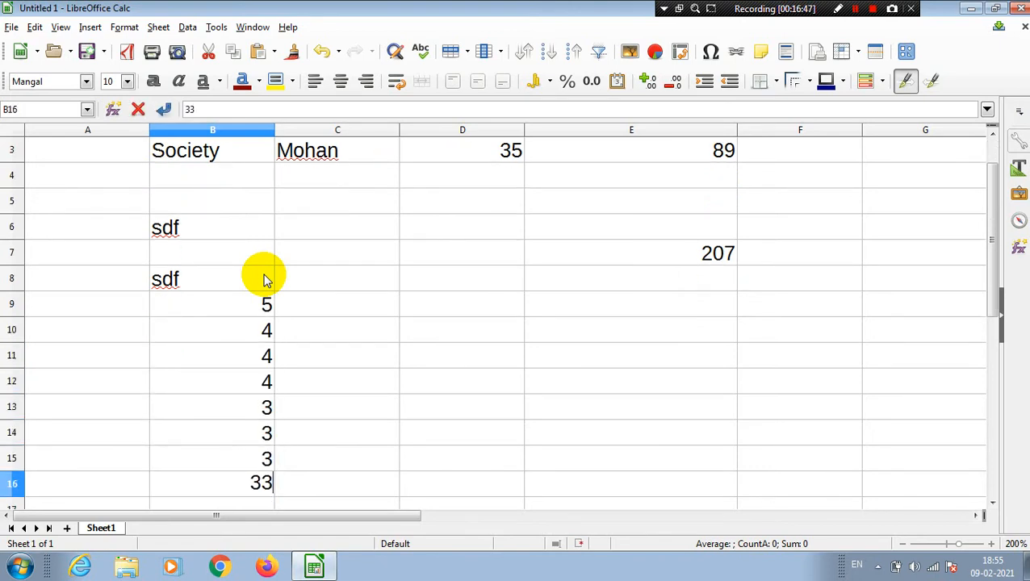
{"action": "key", "text": "Return"}
Step: Enter the number 2 in each of the cells B17, B18 and B19
{"action": "type", "text": "2"}
{"action": "key", "text": "Return"}
{"action": "type", "text": "2"}
{"action": "key", "text": "Return"}
{"action": "type", "text": "2"}
{"action": "key", "text": "Return"}
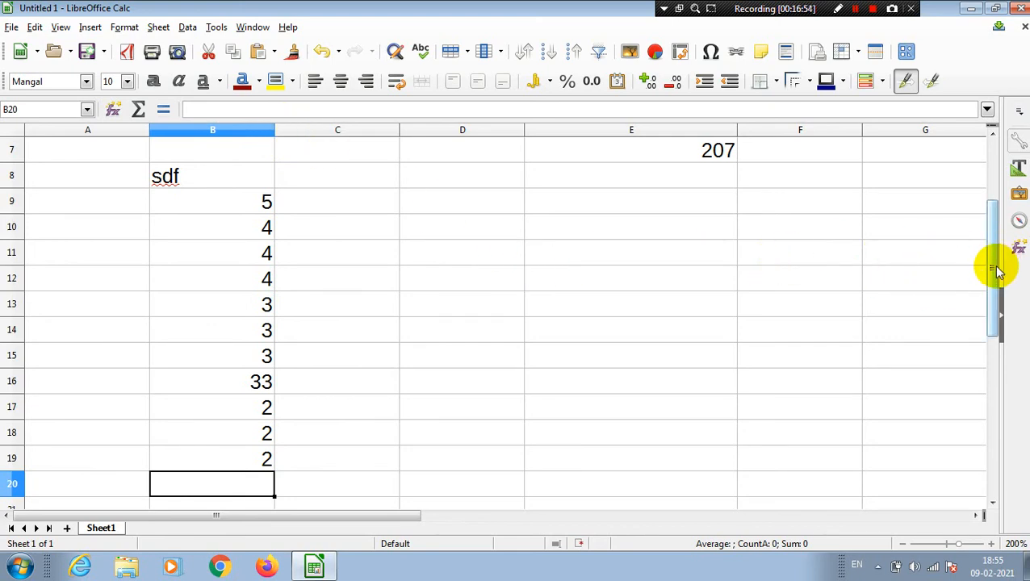
Step: Enter "Hinidi" in cell B1 as the heading of column B
{"action": "left_click_drag", "start_coordinate": [998, 272], "coordinate": [993, 189]}
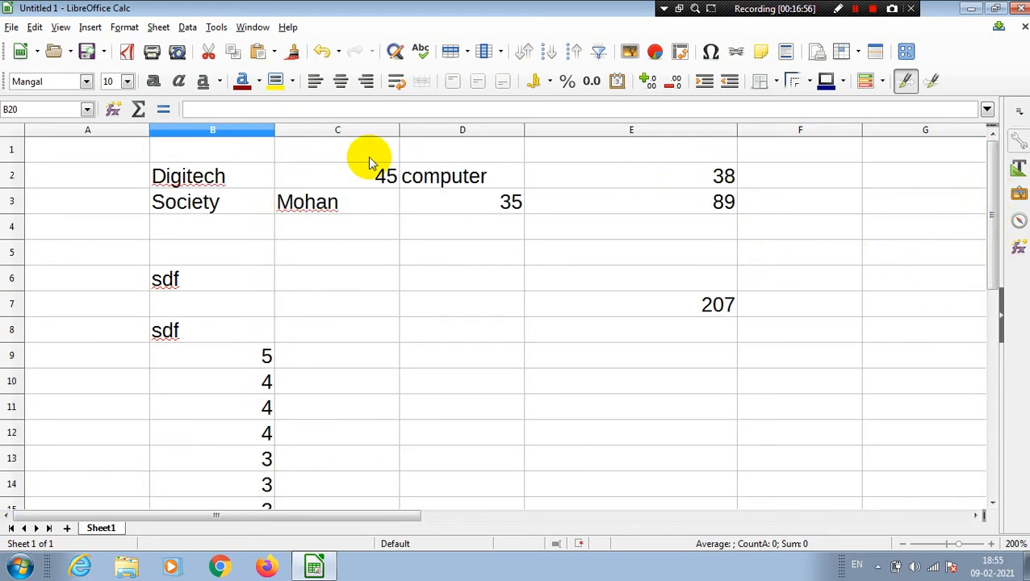
{"action": "left_click", "coordinate": [188, 149]}
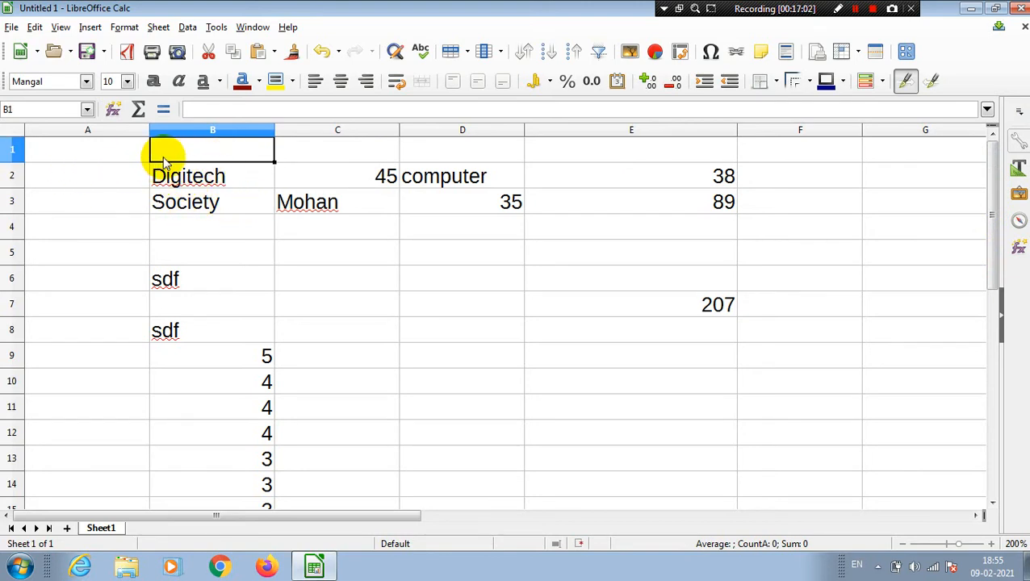
{"action": "type", "text": "N"}
{"action": "key", "text": "BackSpace"}
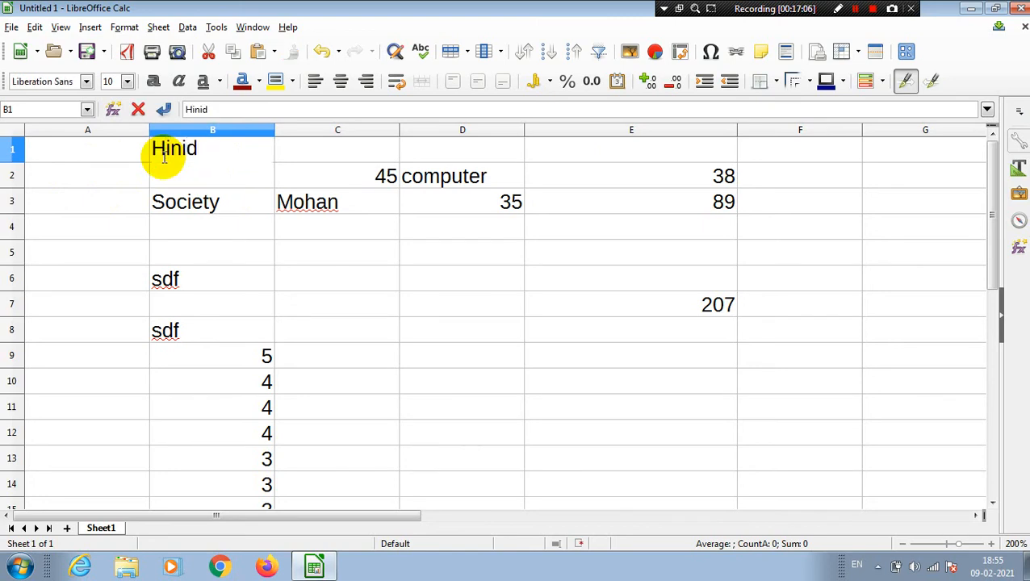
{"action": "key", "text": "Tab"}
Step: Clear the contents of the range B2:E8 below the heading
{"action": "key", "text": "Down"}
{"action": "key", "text": "Left"}
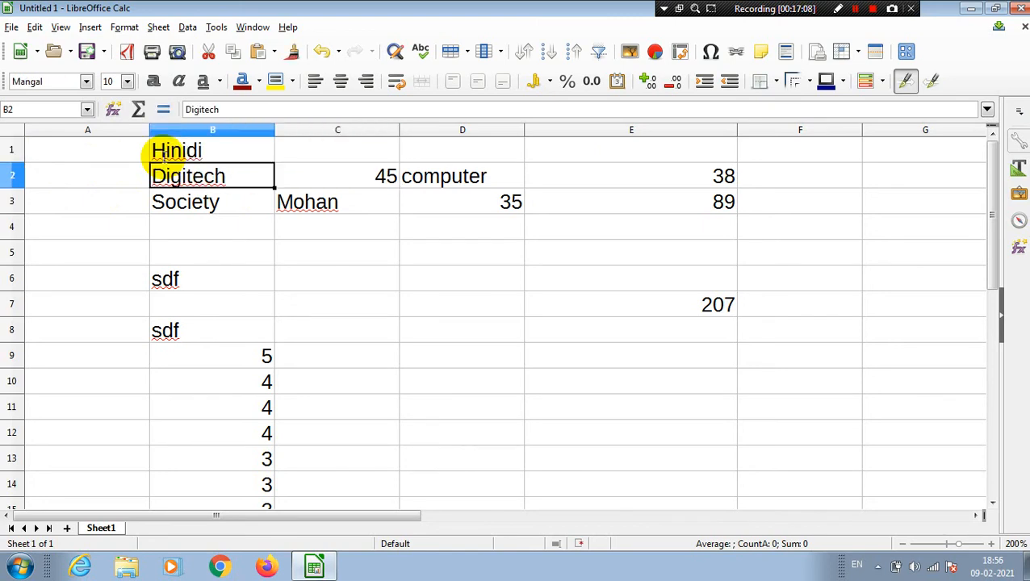
{"action": "key", "text": "shift+Right"}
{"action": "key", "text": "ctrl+shift+Right"}
{"action": "key", "text": "ctrl+shift+Right"}
{"action": "key", "text": "ctrl+shift+Left"}
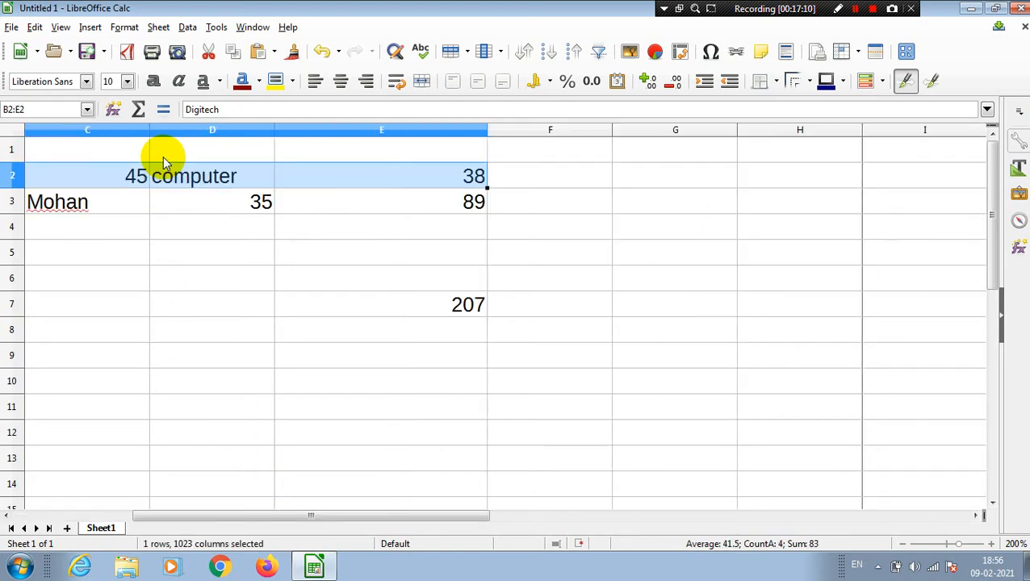
{"action": "key", "text": "shift+Down"}
{"action": "key", "text": "shift+Down"}
{"action": "key", "text": "shift+Down"}
{"action": "key", "text": "shift+Down"}
{"action": "key", "text": "shift+Down"}
{"action": "key", "text": "shift+Down"}
{"action": "key", "text": "Delete"}
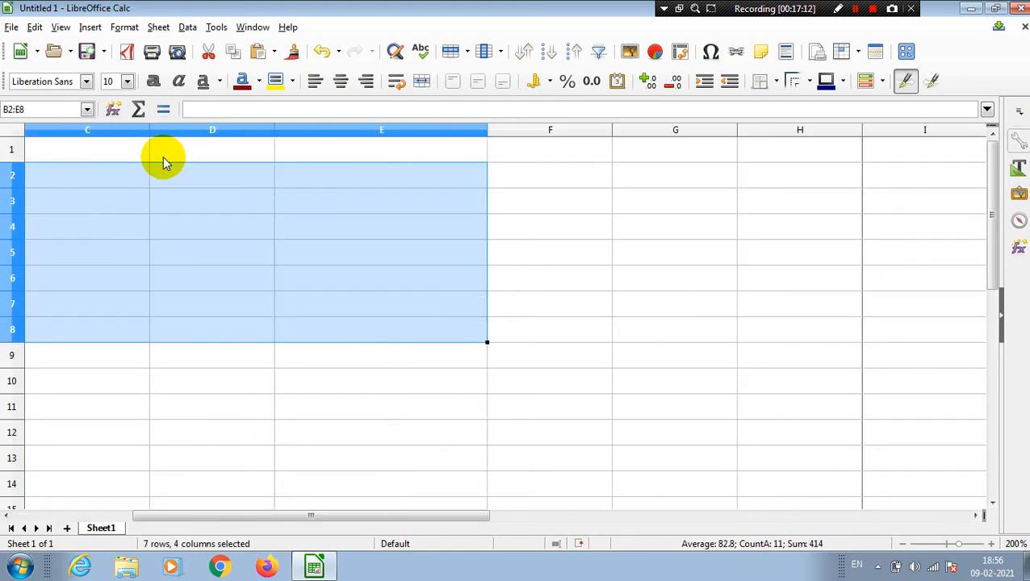
Step: Fill cells B2 to B8 with the numbers 23, 45, 6, 77, 78, 65 and 78
{"action": "key", "text": "Left"}
{"action": "key", "text": "Right"}
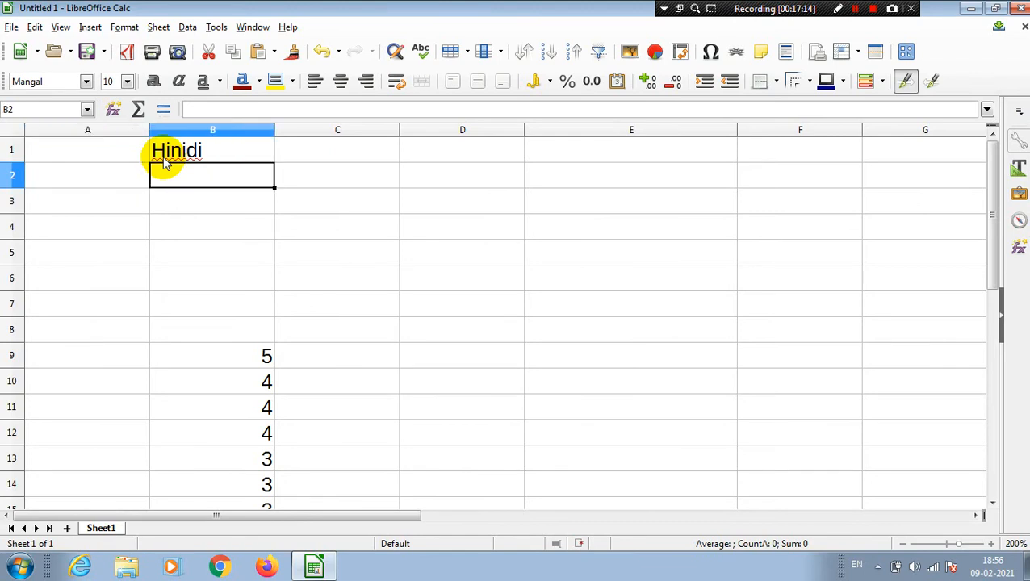
{"action": "type", "text": "23"}
{"action": "key", "text": "Return"}
{"action": "type", "text": "45"}
{"action": "key", "text": "Return"}
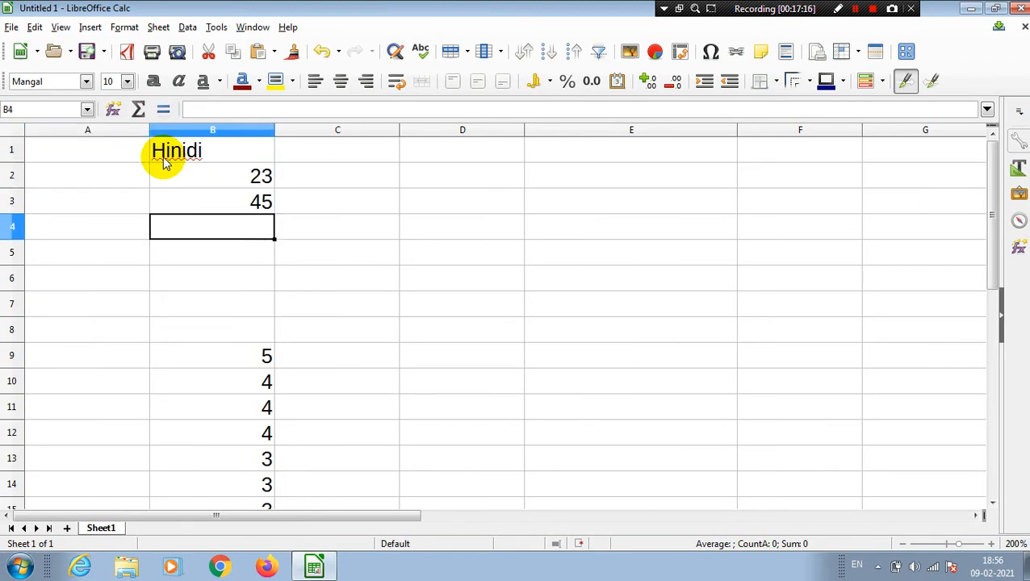
{"action": "type", "text": "6"}
{"action": "key", "text": "Return"}
{"action": "type", "text": "77"}
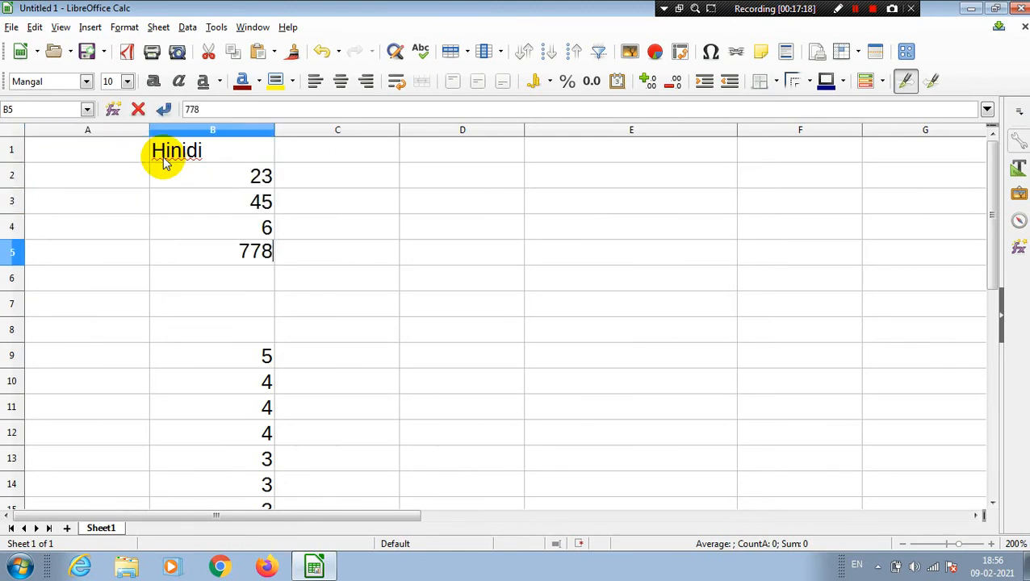
{"action": "key", "text": "Return"}
{"action": "type", "text": "78"}
{"action": "key", "text": "Return"}
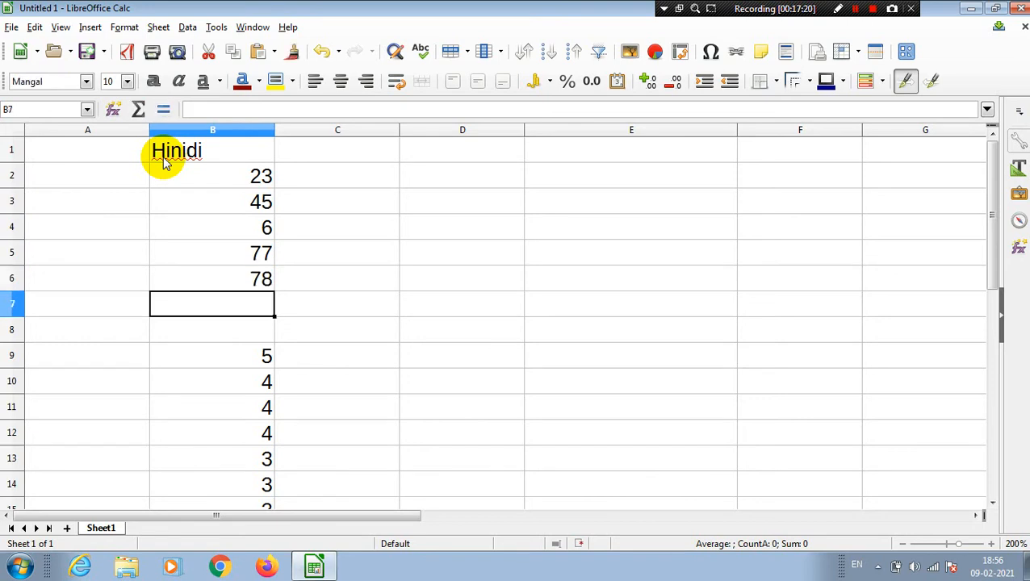
{"action": "type", "text": "65"}
{"action": "key", "text": "Return"}
{"action": "type", "text": "78"}
{"action": "key", "text": "Return"}
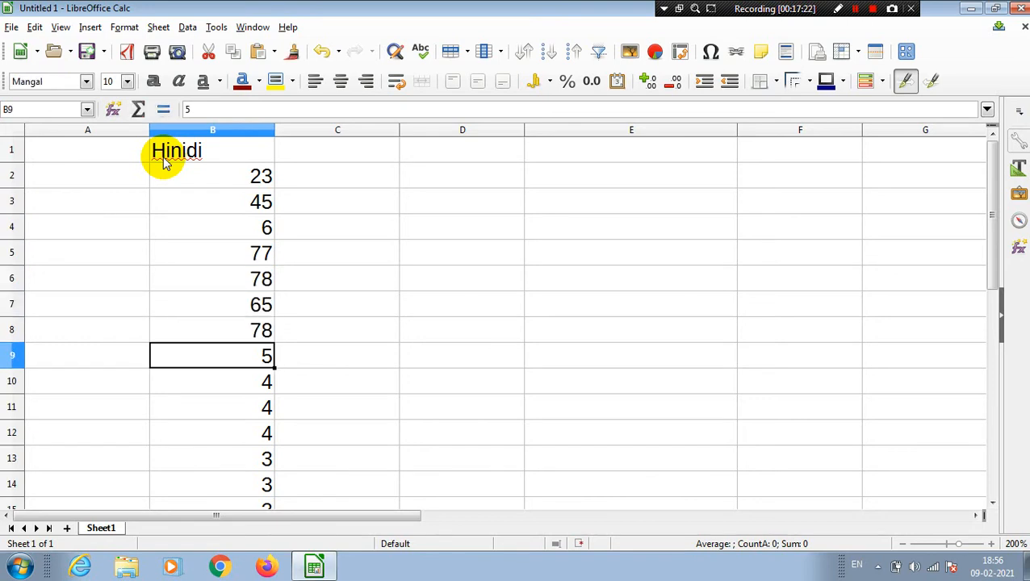
Step: Replace the numbers in cells B9 to B16 with 34, 56, 56, 76, 87, 98, 78 and 67
{"action": "type", "text": "34"}
{"action": "key", "text": "Return"}
{"action": "type", "text": "56"}
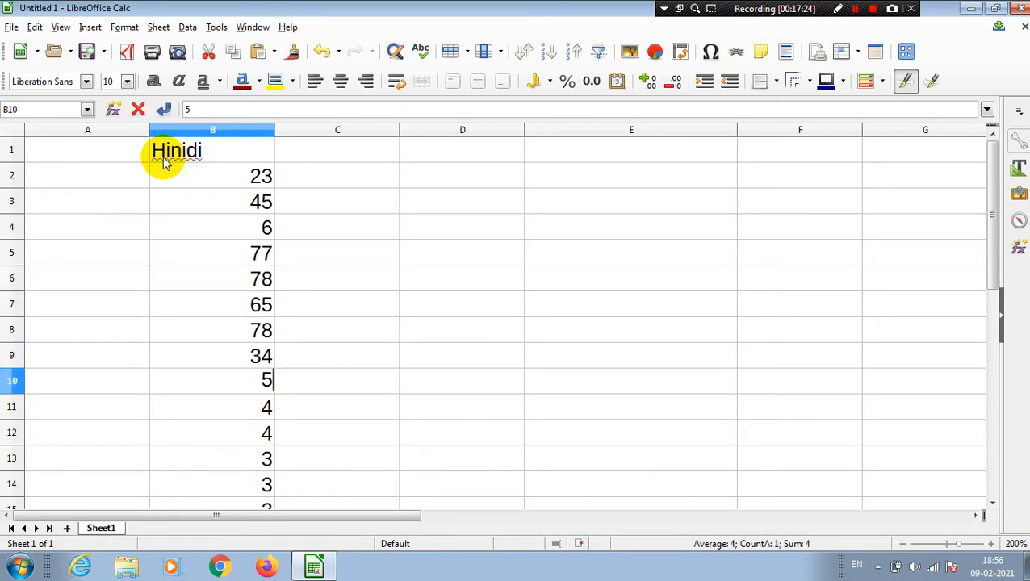
{"action": "key", "text": "Return"}
{"action": "type", "text": "56"}
{"action": "key", "text": "Return"}
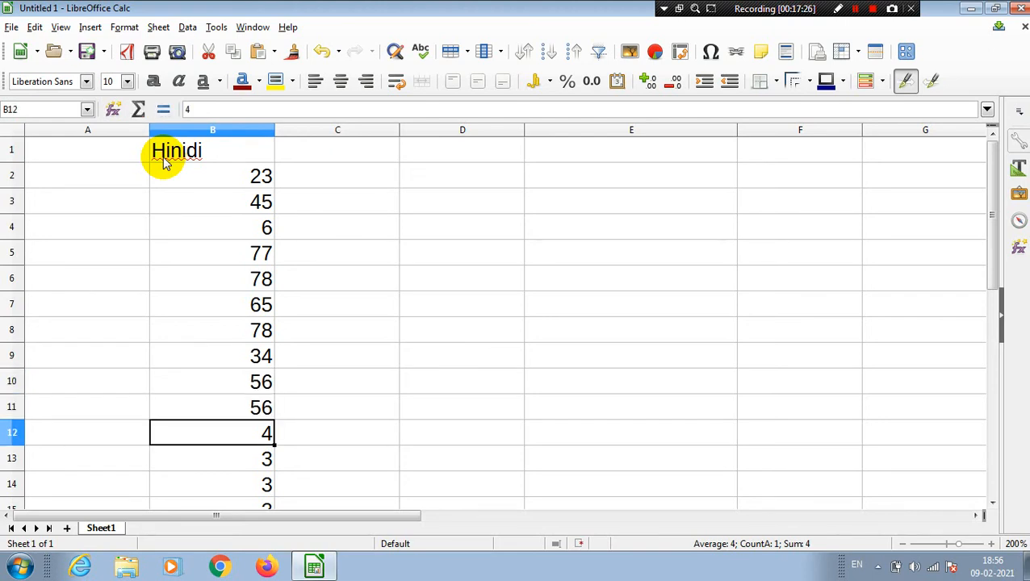
{"action": "type", "text": "76"}
{"action": "key", "text": "Return"}
{"action": "type", "text": "87"}
{"action": "key", "text": "Return"}
{"action": "type", "text": "98"}
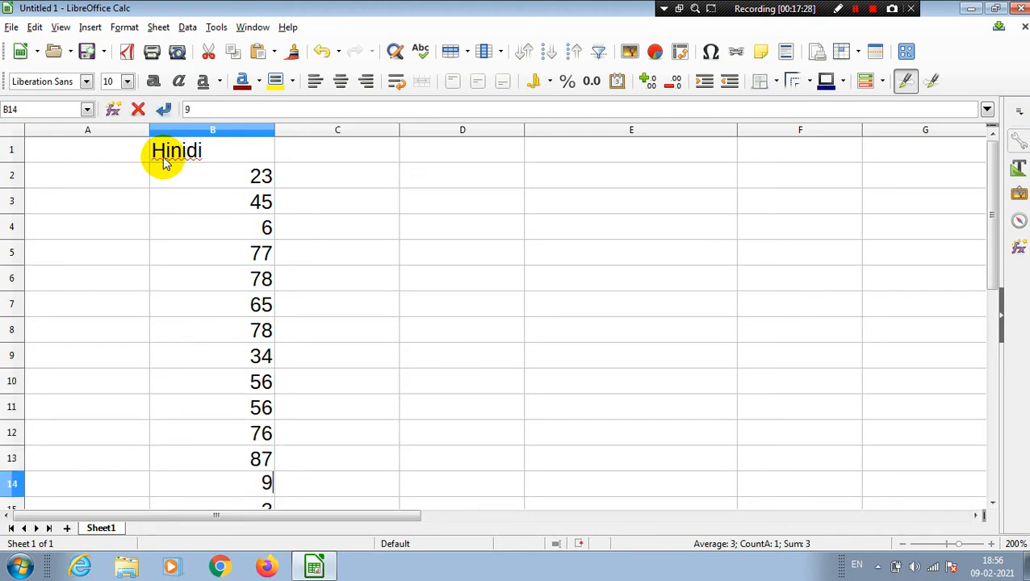
{"action": "key", "text": "Return"}
{"action": "type", "text": "78"}
{"action": "key", "text": "Return"}
{"action": "type", "text": "67"}
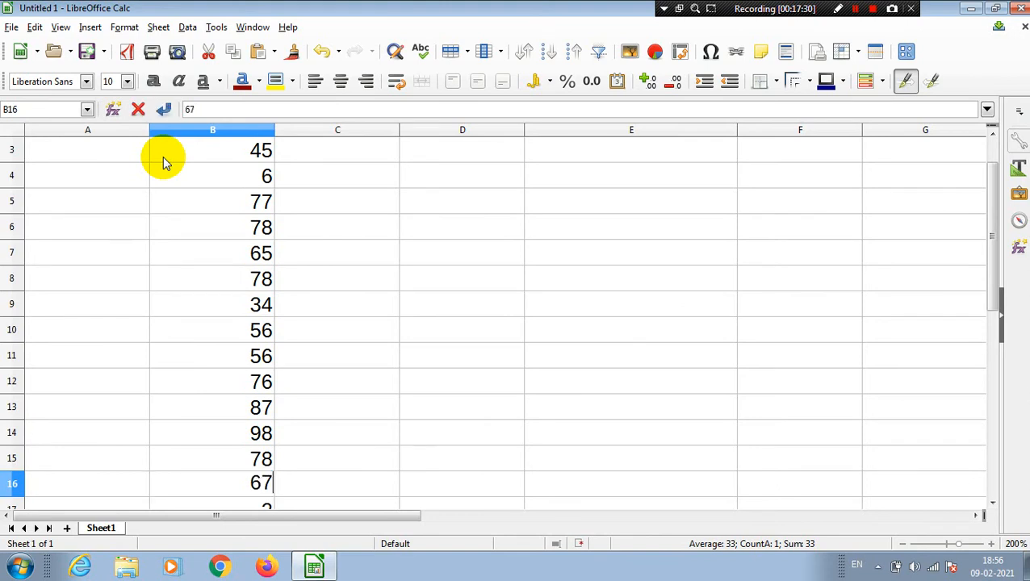
{"action": "key", "text": "Return"}
Step: Return to the top of the list, select row 2, and freeze the sheet's first row
{"action": "key", "text": "Up"}
{"action": "key", "text": "Up"}
{"action": "key", "text": "Up"}
{"action": "key", "text": "Up"}
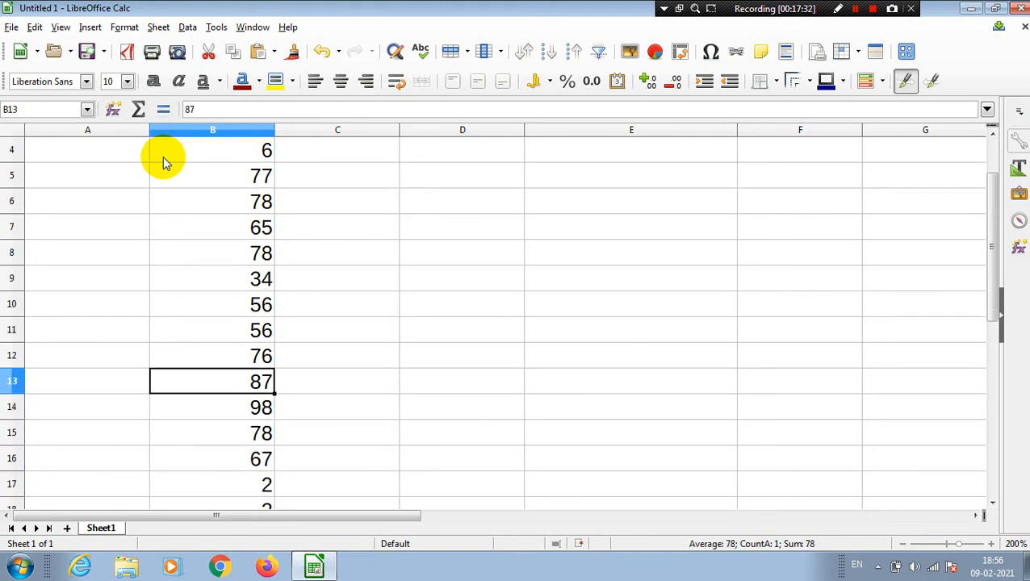
{"action": "key", "text": "ctrl+Up"}
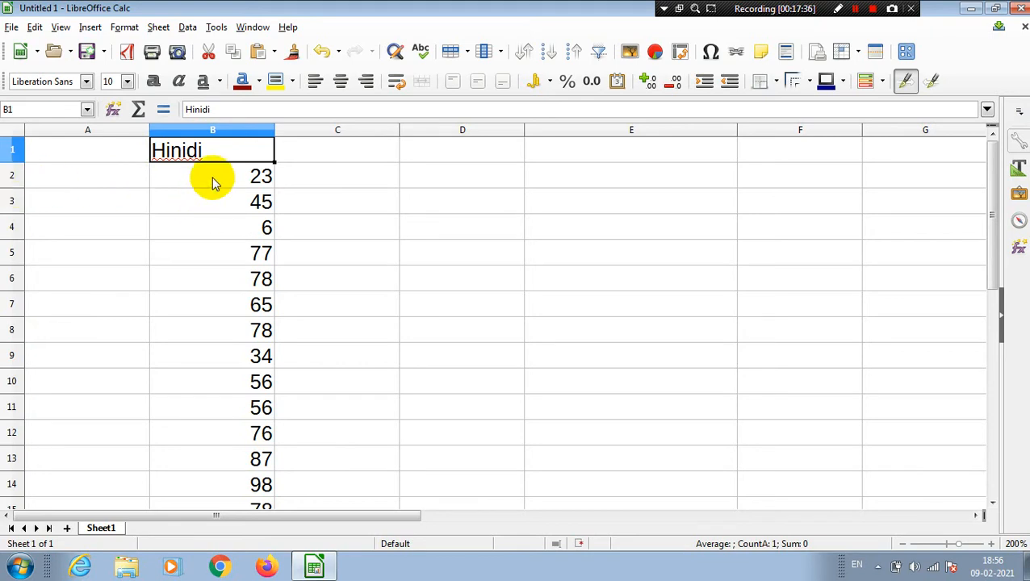
{"action": "left_click", "coordinate": [13, 176]}
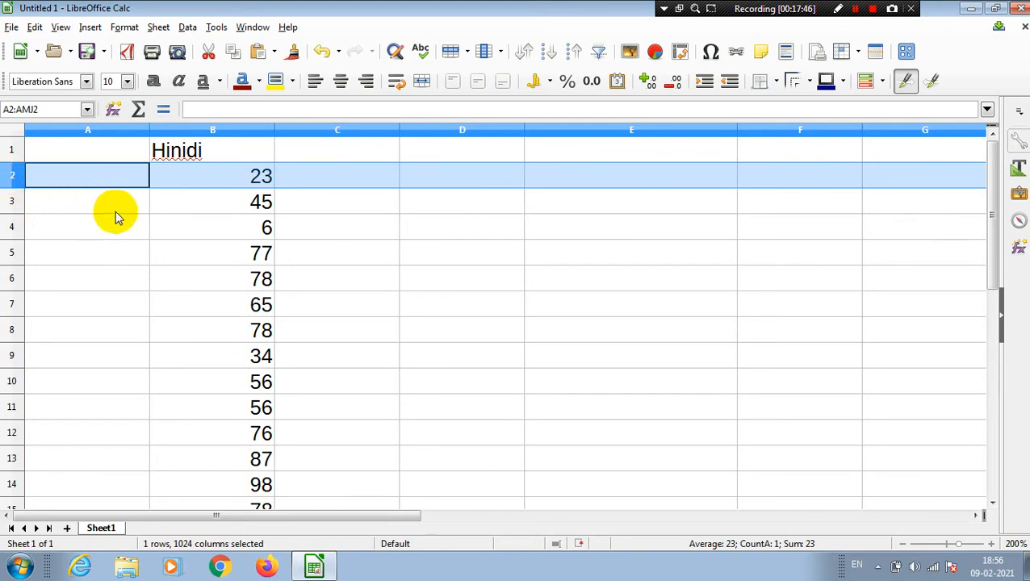
{"action": "left_click", "coordinate": [62, 27]}
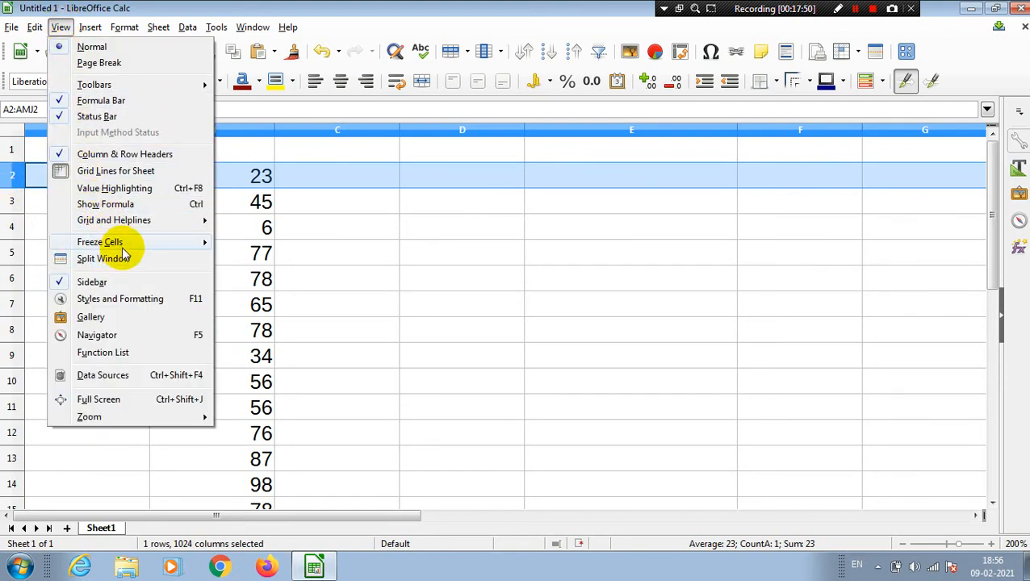
{"action": "mouse_move", "coordinate": [126, 246]}
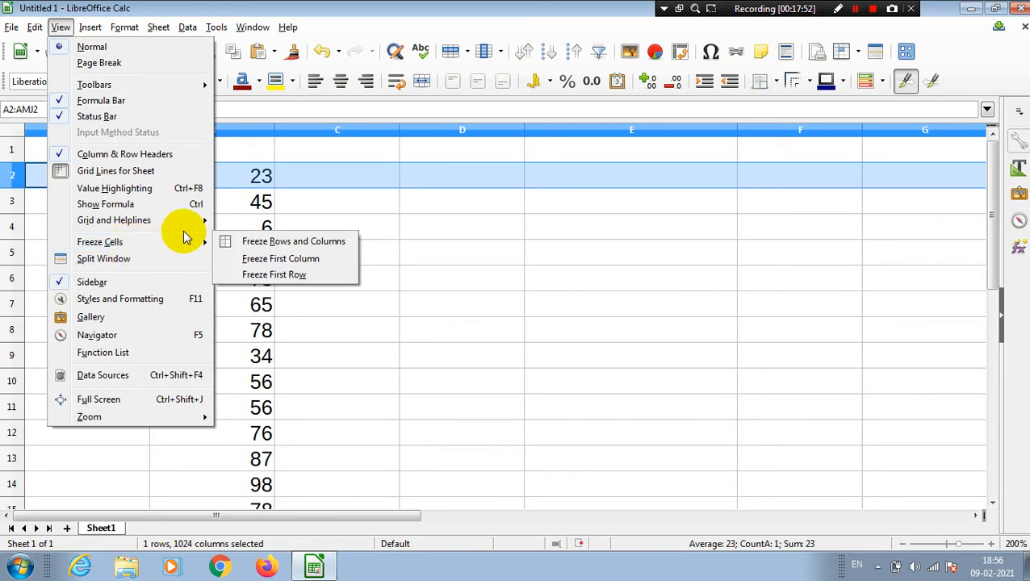
{"action": "left_click", "coordinate": [292, 276]}
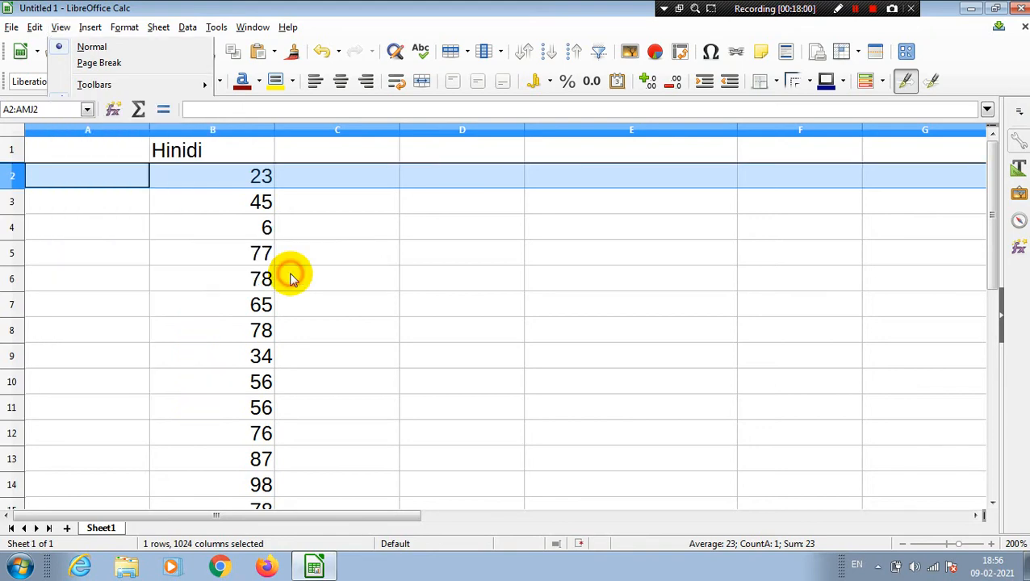
Step: Move the cell selection down column B to B19 to examine how the frozen heading row behaves
{"action": "left_click", "coordinate": [275, 252]}
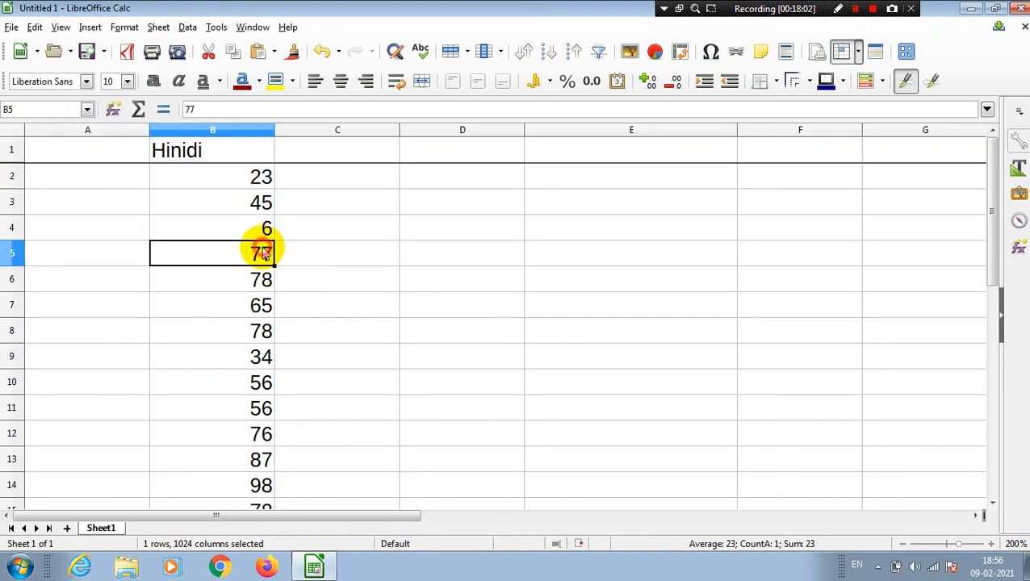
{"action": "left_click", "coordinate": [244, 181]}
{"action": "key", "text": "Down"}
{"action": "key", "text": "Down"}
{"action": "key", "text": "Down"}
{"action": "key", "text": "Down"}
{"action": "key", "text": "Down"}
{"action": "key", "text": "Down"}
{"action": "key", "text": "Down"}
{"action": "key", "text": "Down"}
{"action": "key", "text": "Down"}
{"action": "key", "text": "Down"}
{"action": "key", "text": "Down"}
{"action": "key", "text": "Down"}
{"action": "key", "text": "Down"}
{"action": "key", "text": "Down"}
{"action": "key", "text": "Down"}
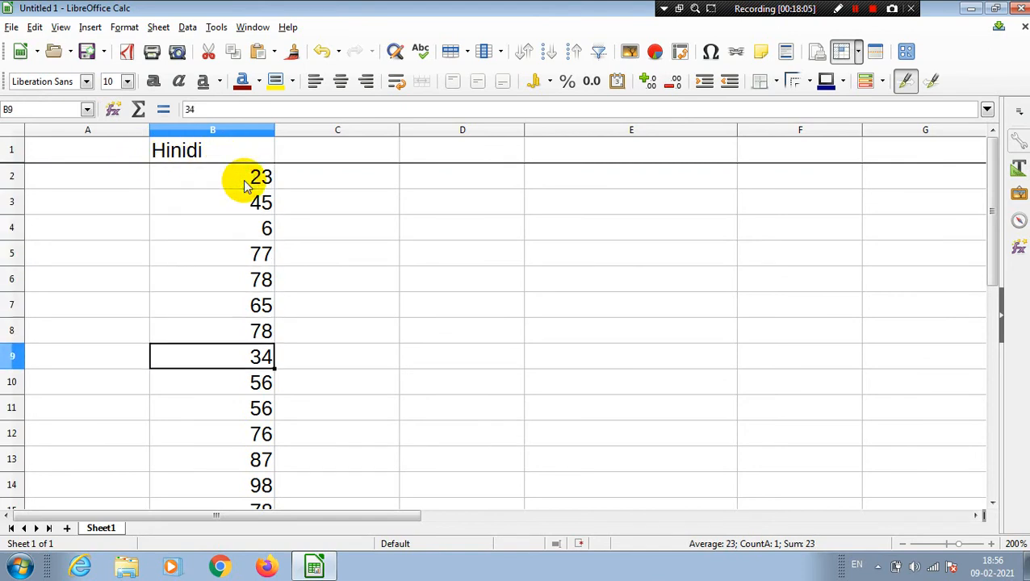
{"action": "key", "text": "Down"}
{"action": "key", "text": "Down"}
{"action": "key", "text": "Down"}
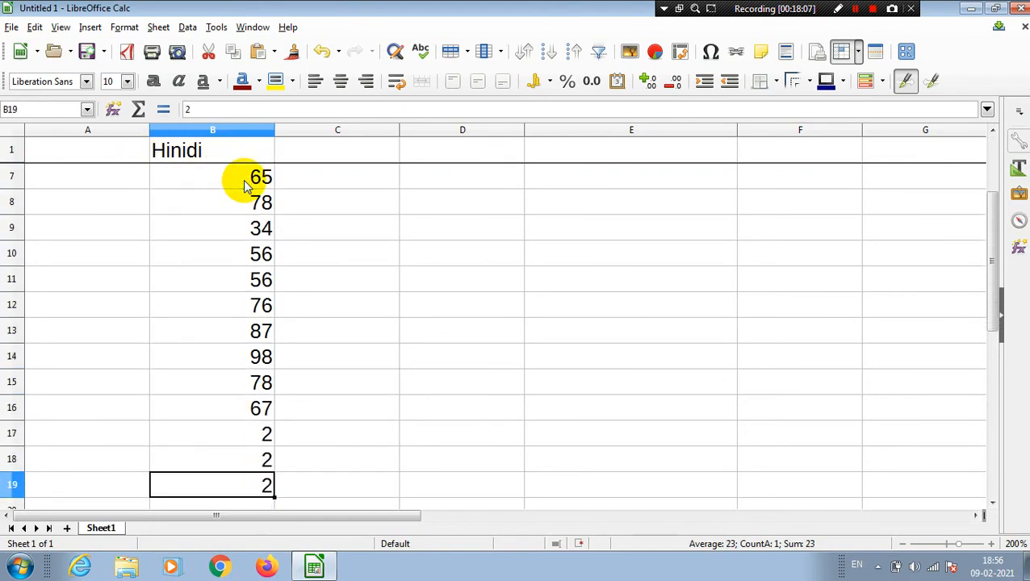
Step: Replace the numbers in cells B17 to B19 with 34, 56 and 45
{"action": "key", "text": "Up"}
{"action": "key", "text": "Up"}
{"action": "key", "text": "Up"}
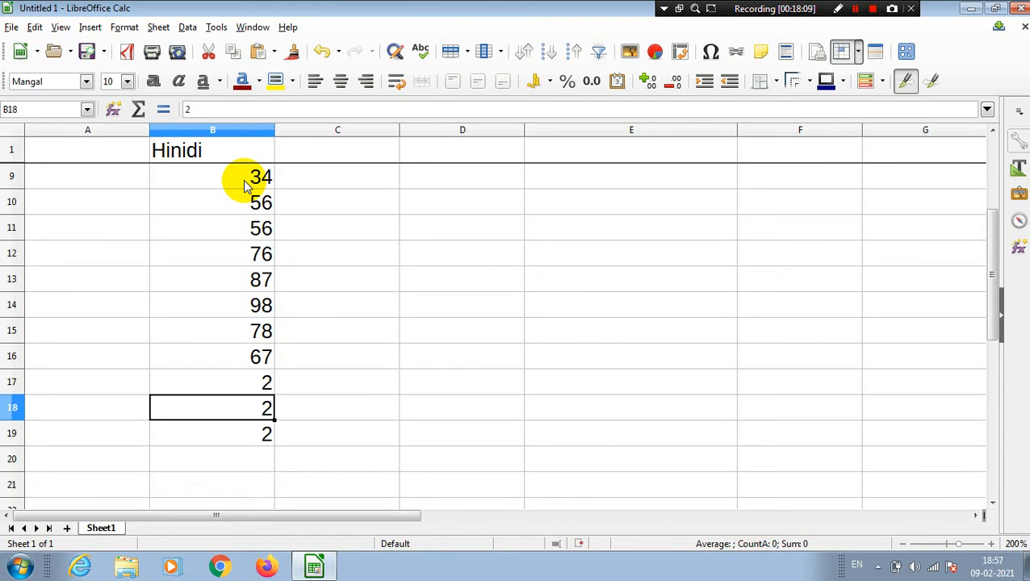
{"action": "type", "text": "34"}
{"action": "key", "text": "Return"}
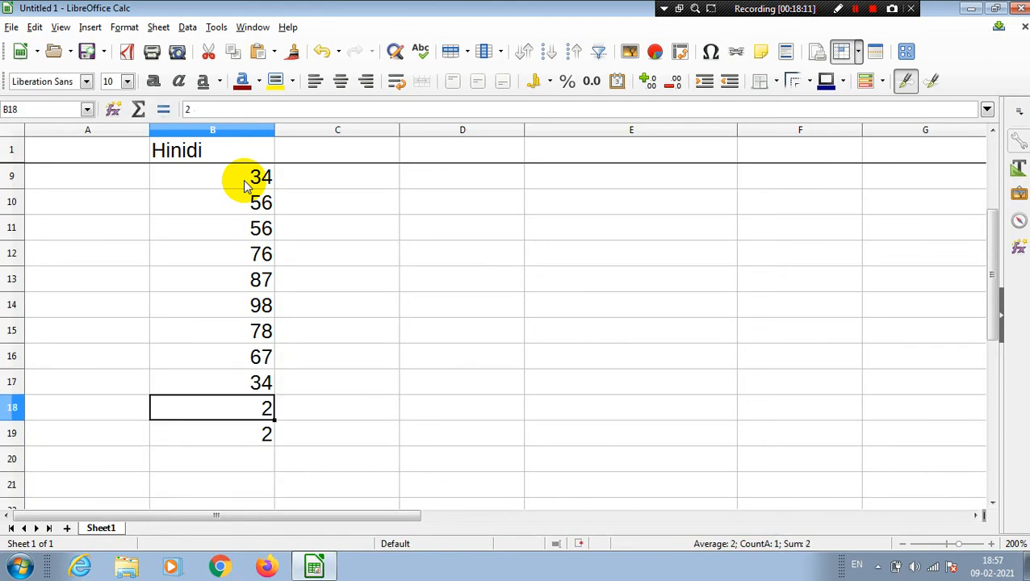
{"action": "type", "text": "56"}
{"action": "key", "text": "Return"}
{"action": "type", "text": "45"}
{"action": "key", "text": "Return"}
Step: Extend the number list in column B by entering 34, 34, 34 and 67 in cells B20 to B23
{"action": "type", "text": "34"}
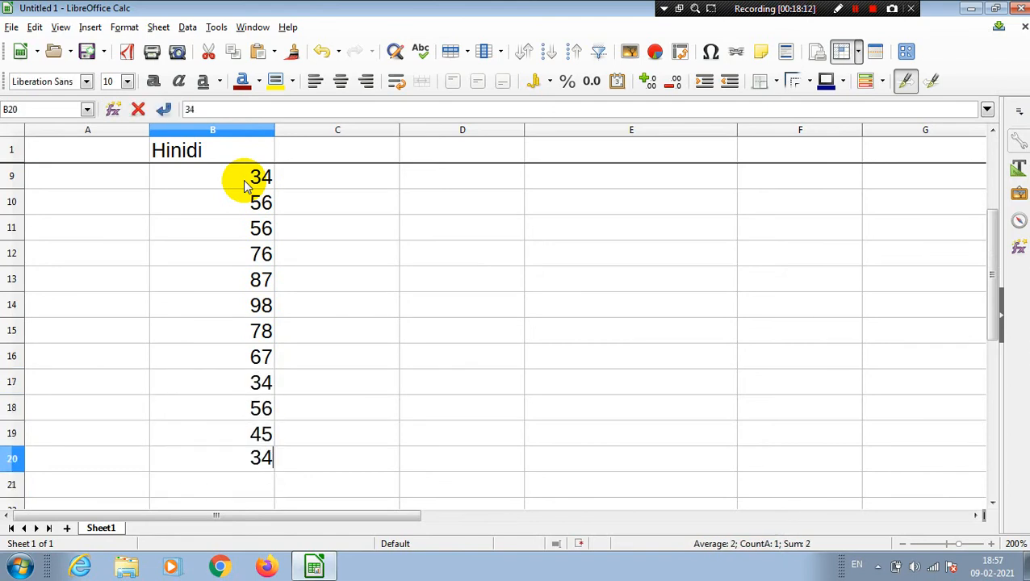
{"action": "key", "text": "Return"}
{"action": "type", "text": "34"}
{"action": "key", "text": "Return"}
{"action": "type", "text": "34"}
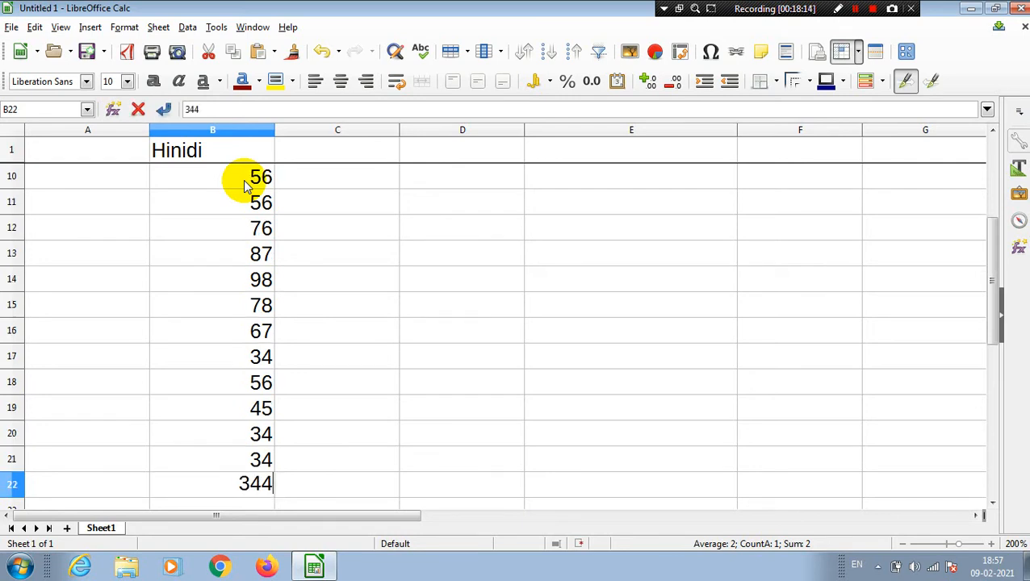
{"action": "key", "text": "Return"}
{"action": "type", "text": "67"}
{"action": "key", "text": "Return"}
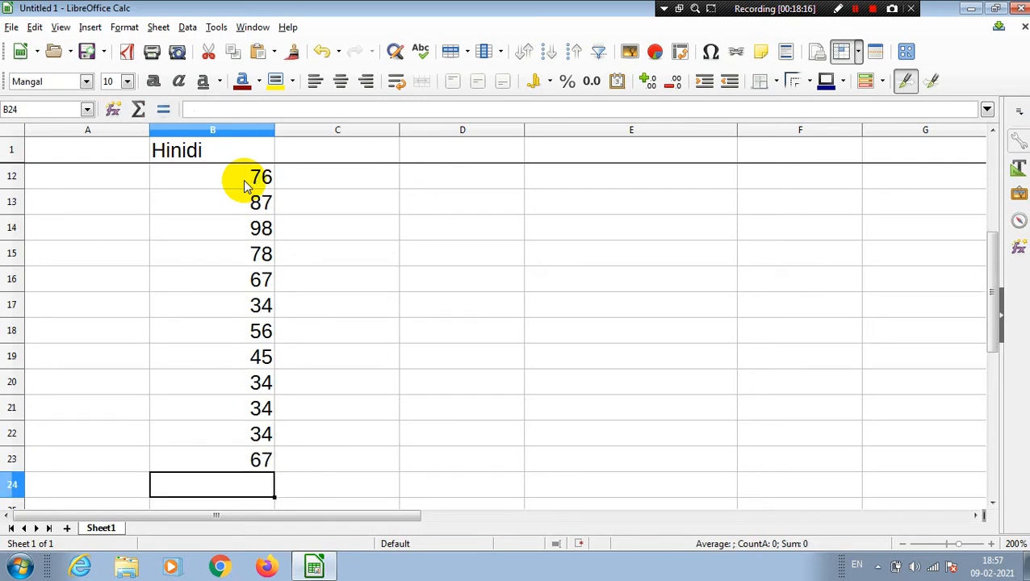
Step: Move the cell selection along row 13 to column I and back to column A to examine sideways scrolling with the first row frozen
{"action": "left_click", "coordinate": [356, 196]}
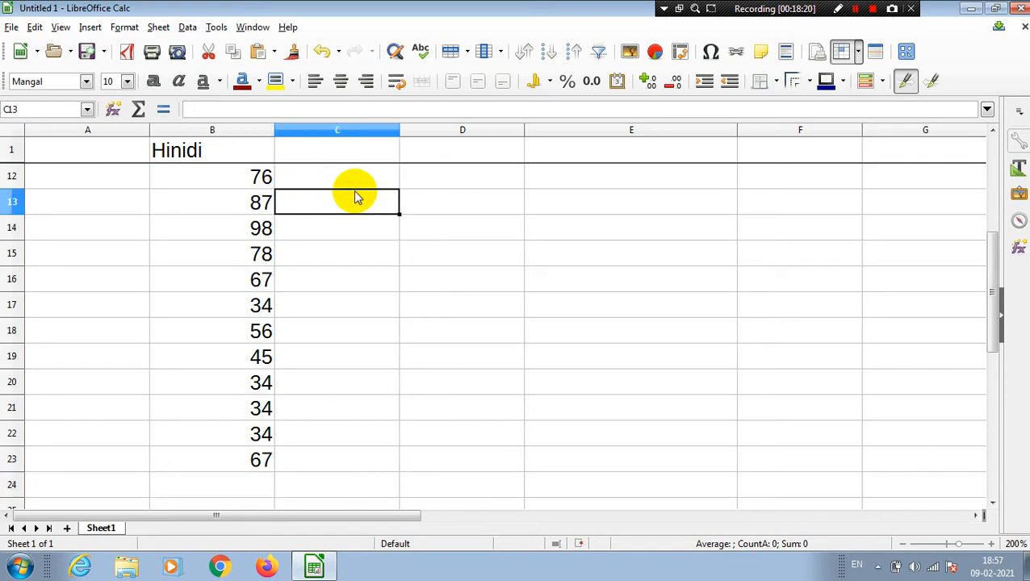
{"action": "key", "text": "Right"}
{"action": "key", "text": "Right"}
{"action": "key", "text": "Right"}
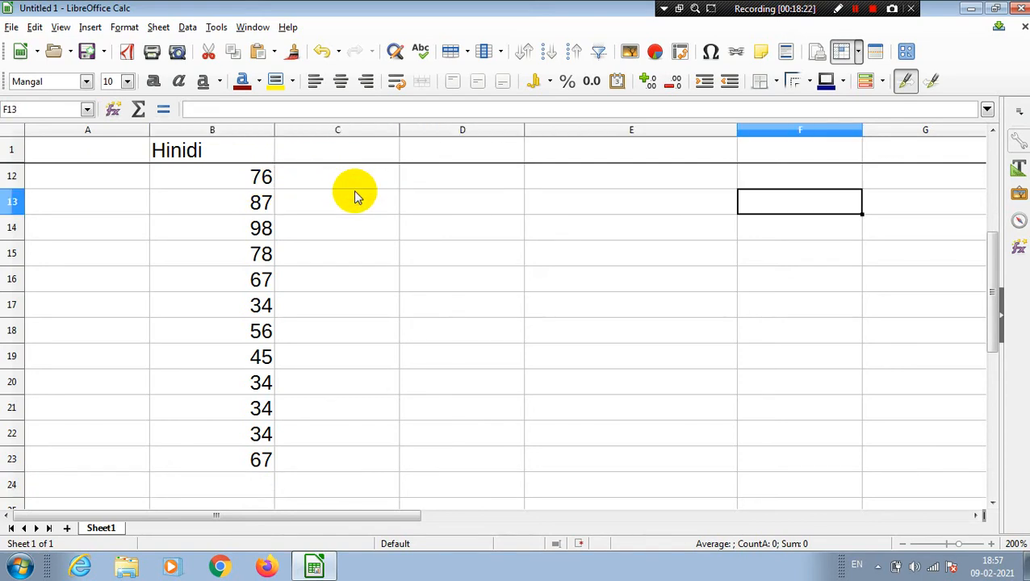
{"action": "key", "text": "Right"}
{"action": "key", "text": "Right"}
{"action": "key", "text": "Right"}
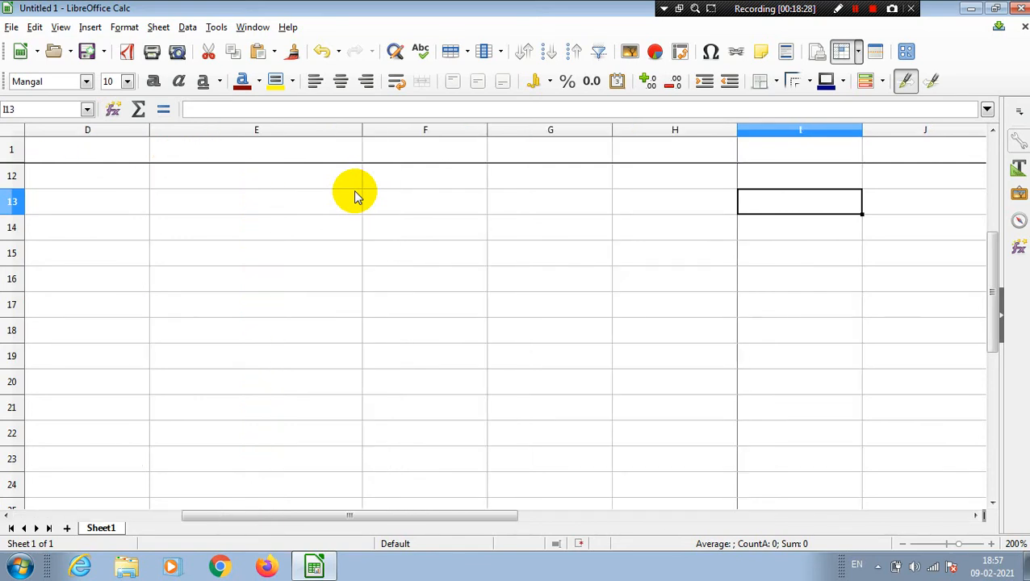
{"action": "key", "text": "Left"}
{"action": "key", "text": "Home"}
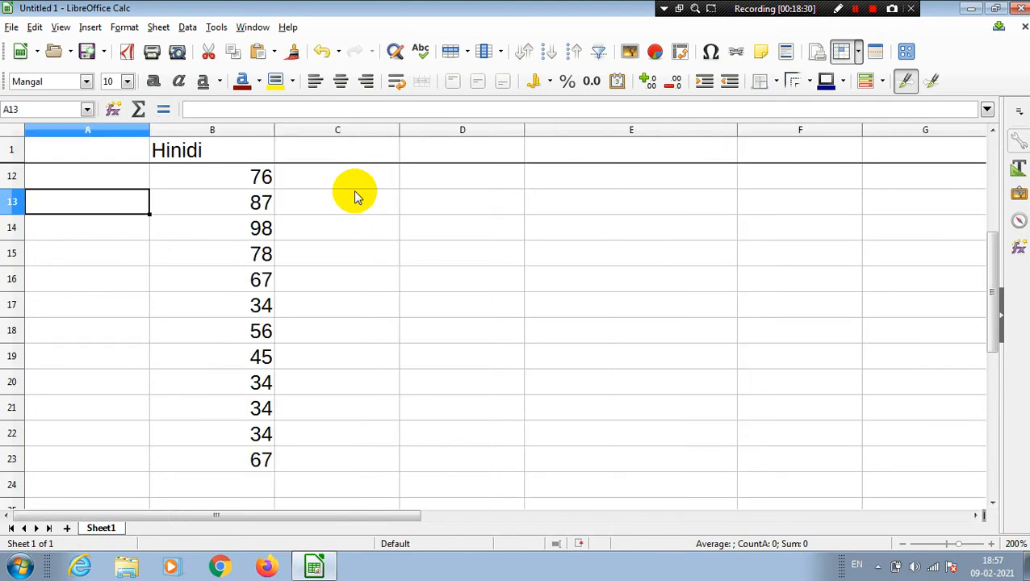
Step: Unfreeze the sheet's first row
{"action": "left_click", "coordinate": [60, 27]}
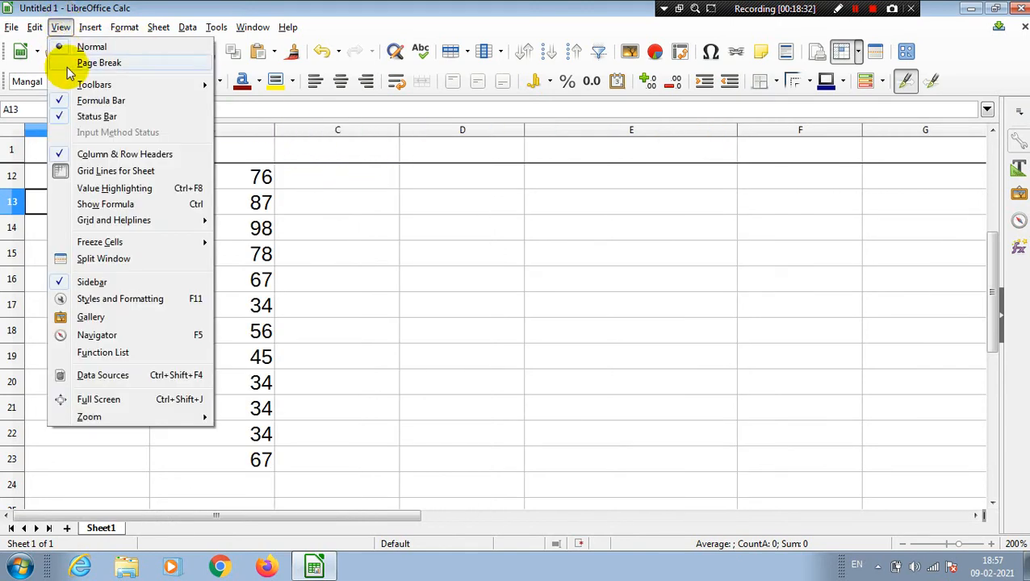
{"action": "mouse_move", "coordinate": [86, 243]}
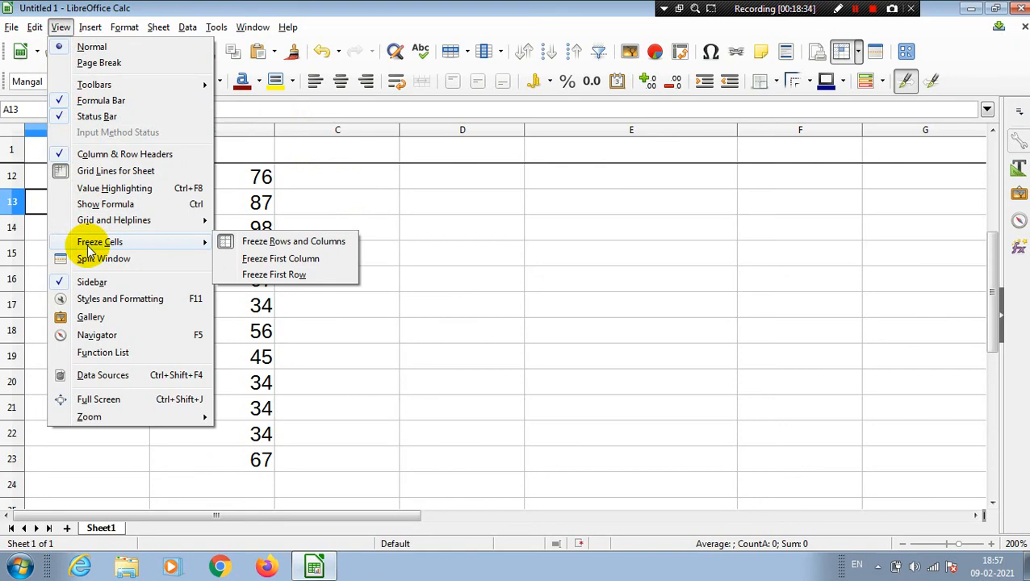
{"action": "left_click", "coordinate": [231, 243]}
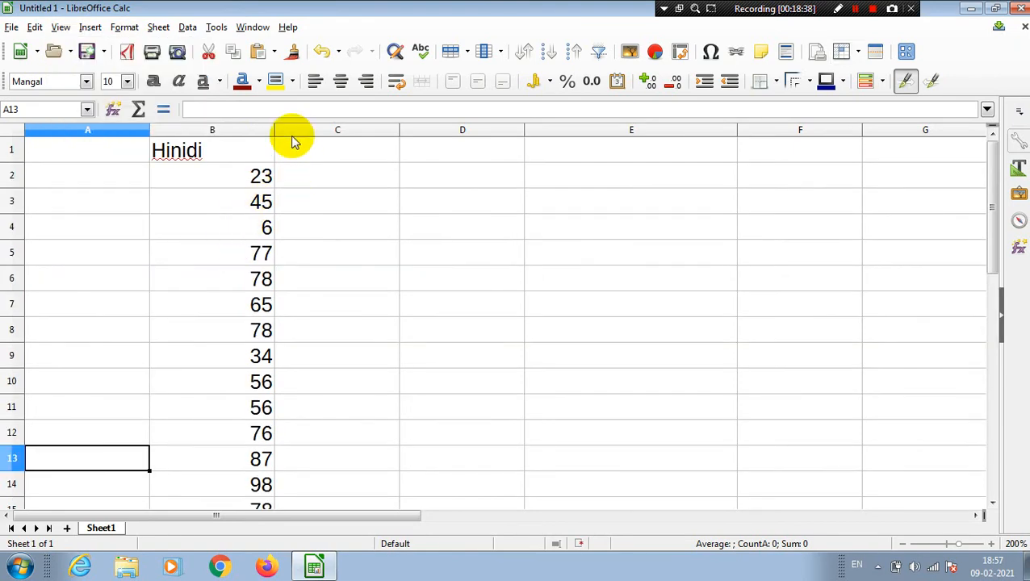
{"action": "left_click", "coordinate": [248, 130]}
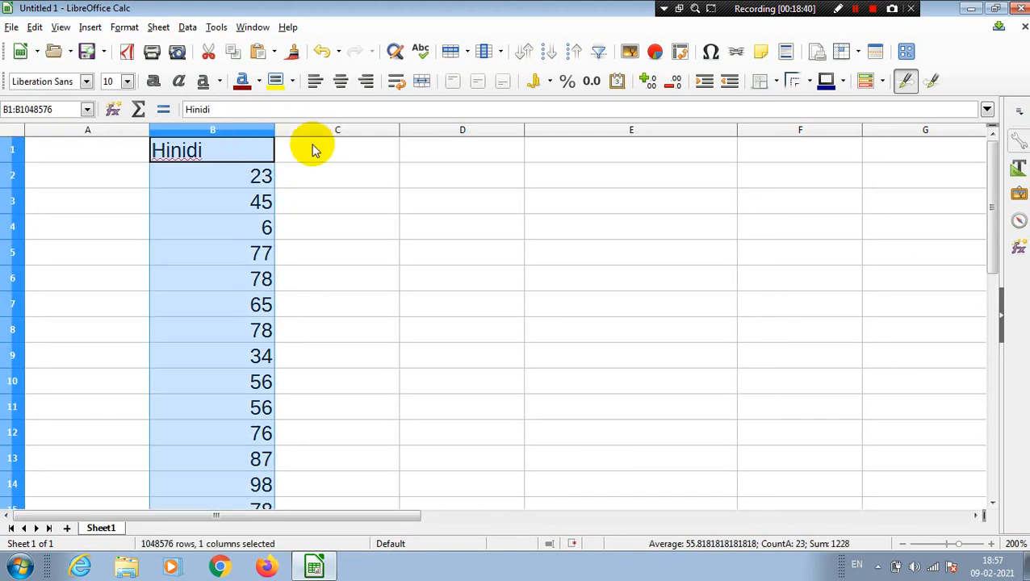
{"action": "left_click", "coordinate": [305, 130]}
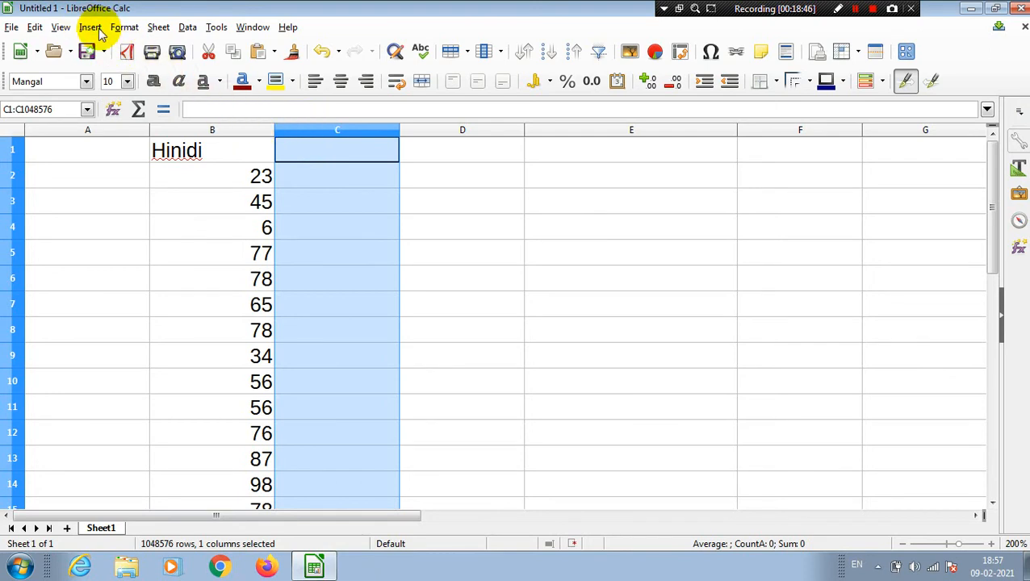
{"action": "left_click", "coordinate": [61, 27]}
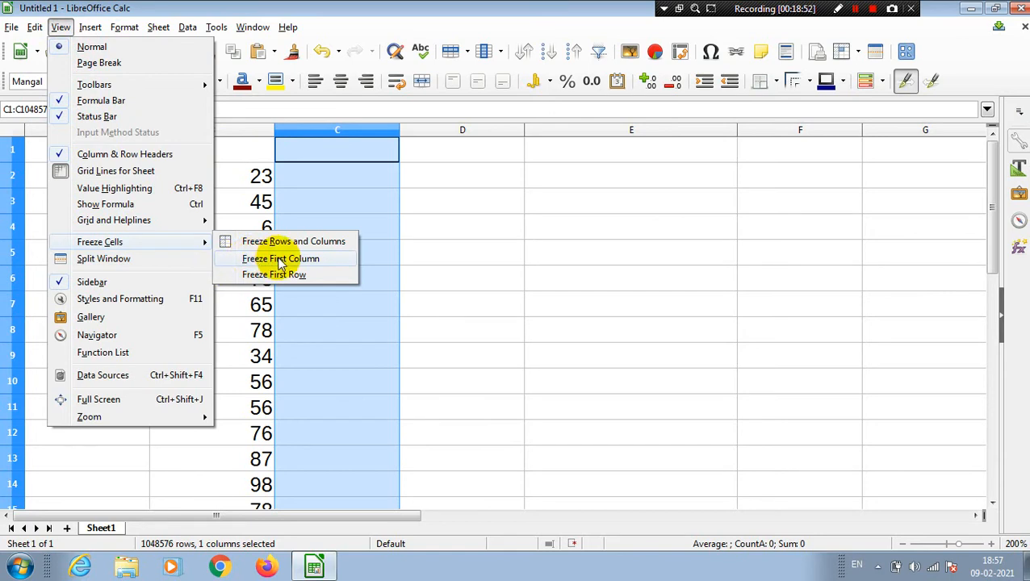
{"action": "left_click", "coordinate": [356, 327]}
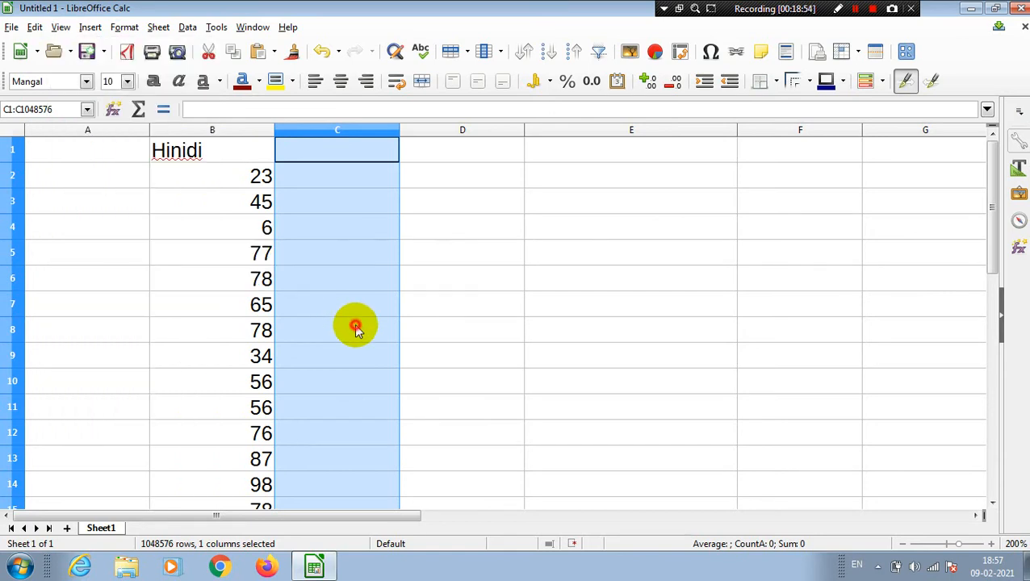
{"action": "left_click", "coordinate": [121, 149]}
{"action": "left_click", "coordinate": [112, 126]}
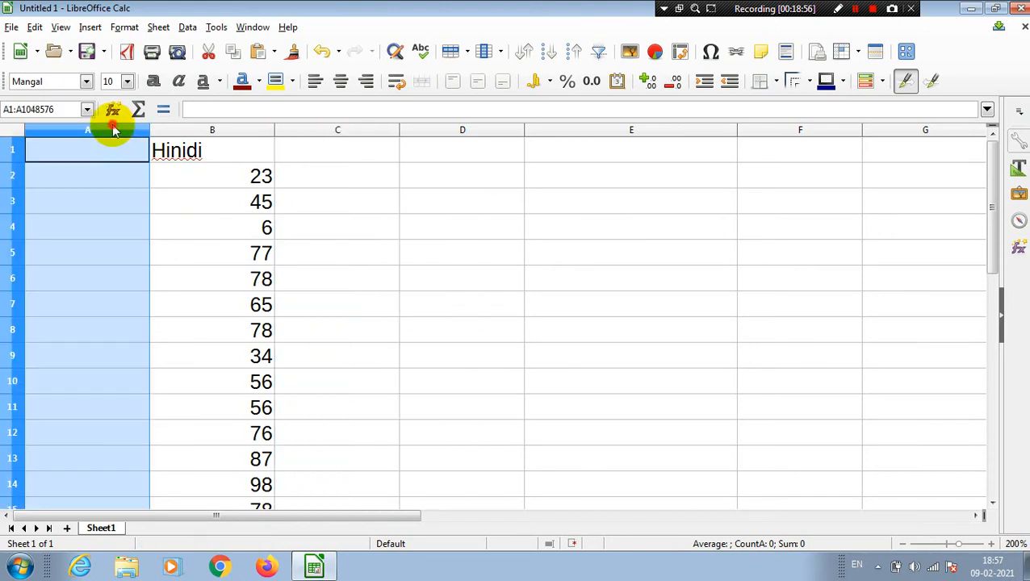
{"action": "left_click", "coordinate": [251, 201]}
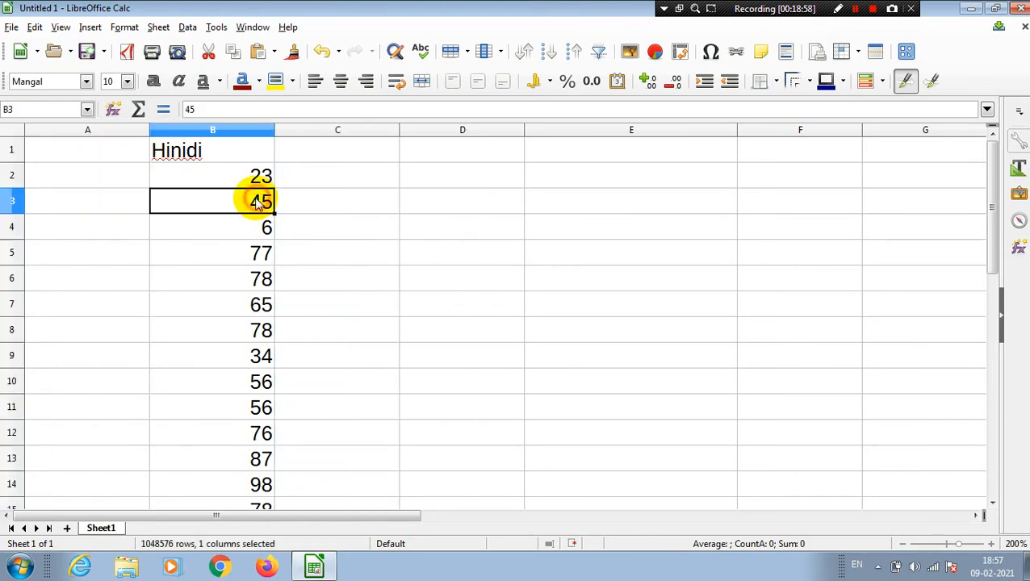
Step: Select column C and freeze the sheet's first column
{"action": "left_click", "coordinate": [338, 132]}
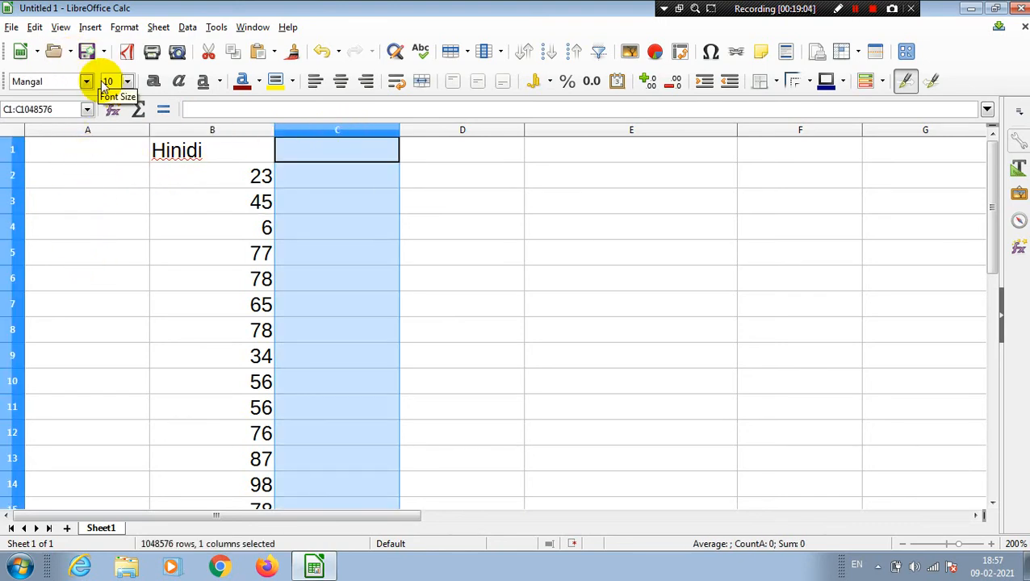
{"action": "left_click", "coordinate": [62, 28]}
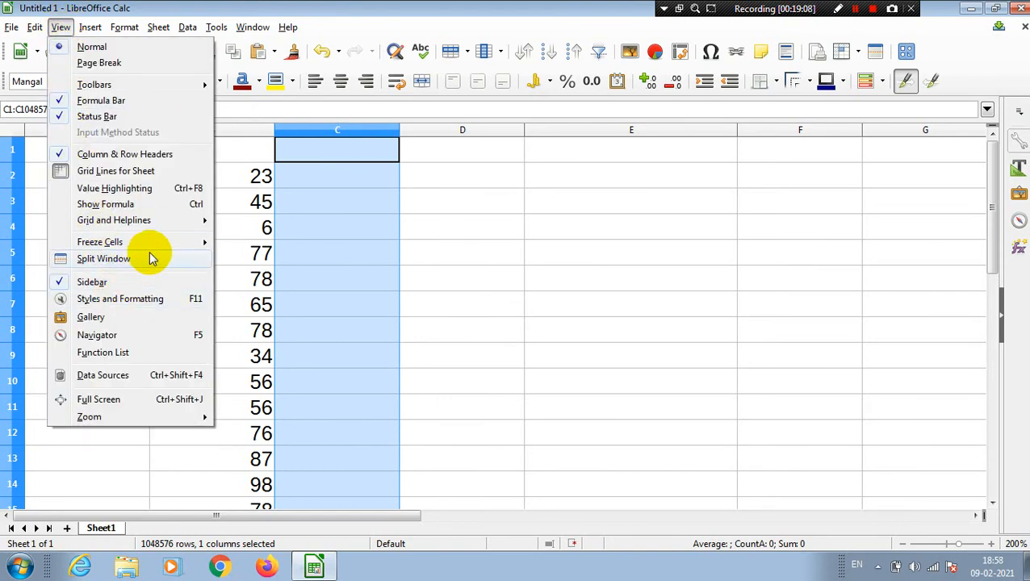
{"action": "mouse_move", "coordinate": [158, 241]}
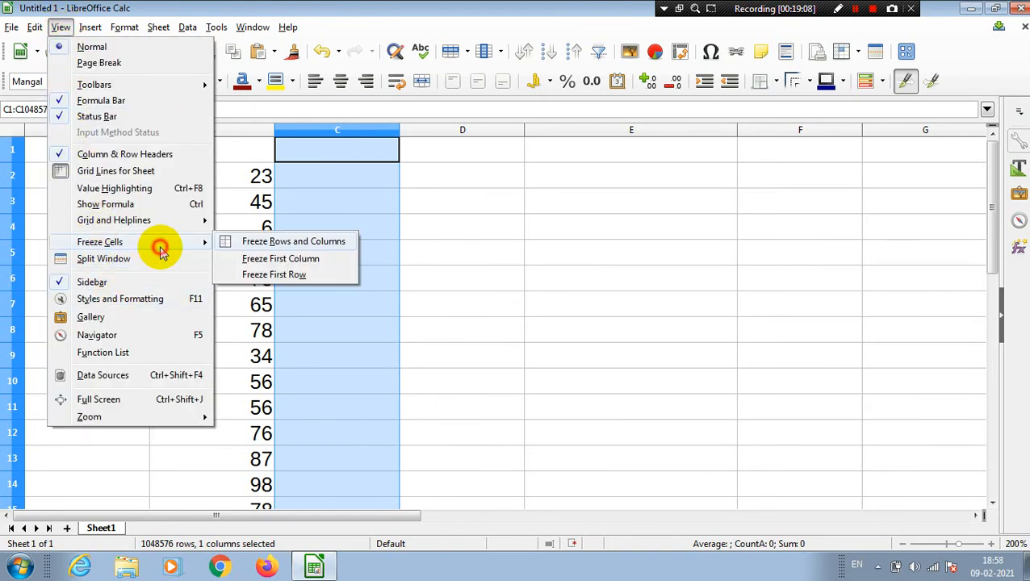
{"action": "left_click", "coordinate": [292, 260]}
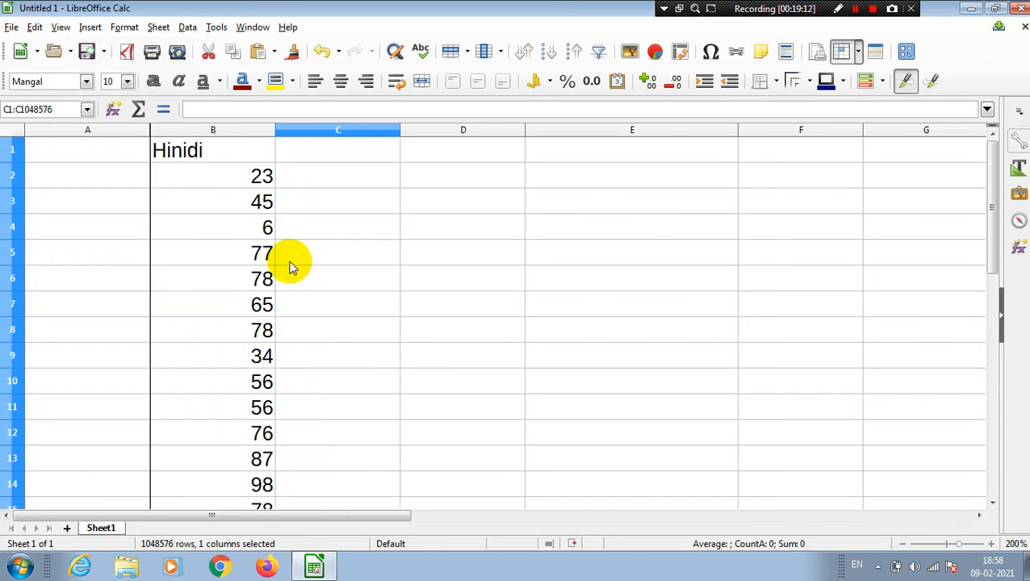
Step: Move the cell selection along row 2 past column L and back to B2 to examine how the frozen first column behaves
{"action": "left_click", "coordinate": [238, 215]}
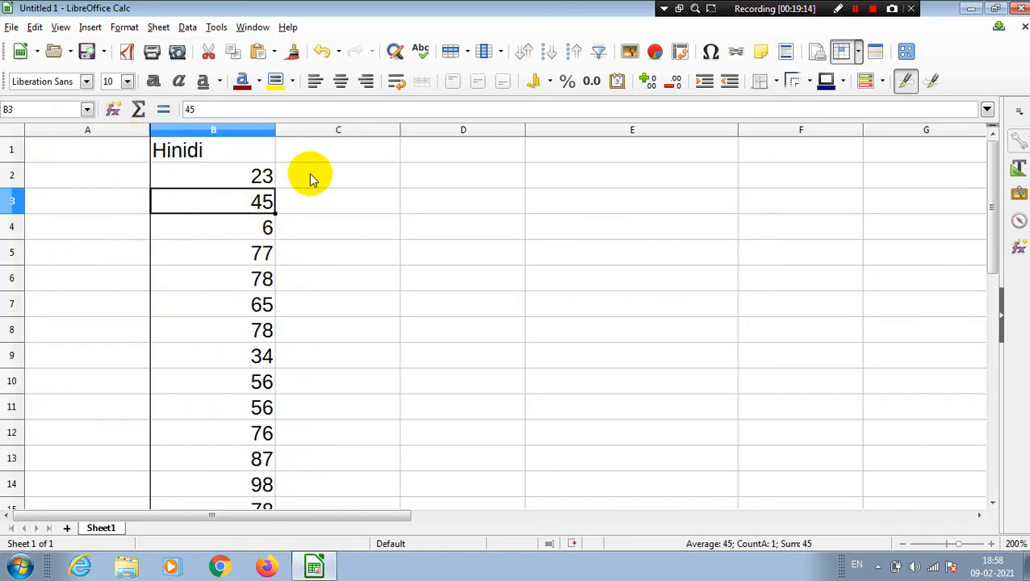
{"action": "left_click", "coordinate": [236, 183]}
{"action": "key", "text": "Right"}
{"action": "key", "text": "Right"}
{"action": "key", "text": "Right"}
{"action": "key", "text": "Right"}
{"action": "key", "text": "Right"}
{"action": "key", "text": "Right"}
{"action": "key", "text": "Right"}
{"action": "key", "text": "Right"}
{"action": "key", "text": "Right"}
{"action": "key", "text": "Right"}
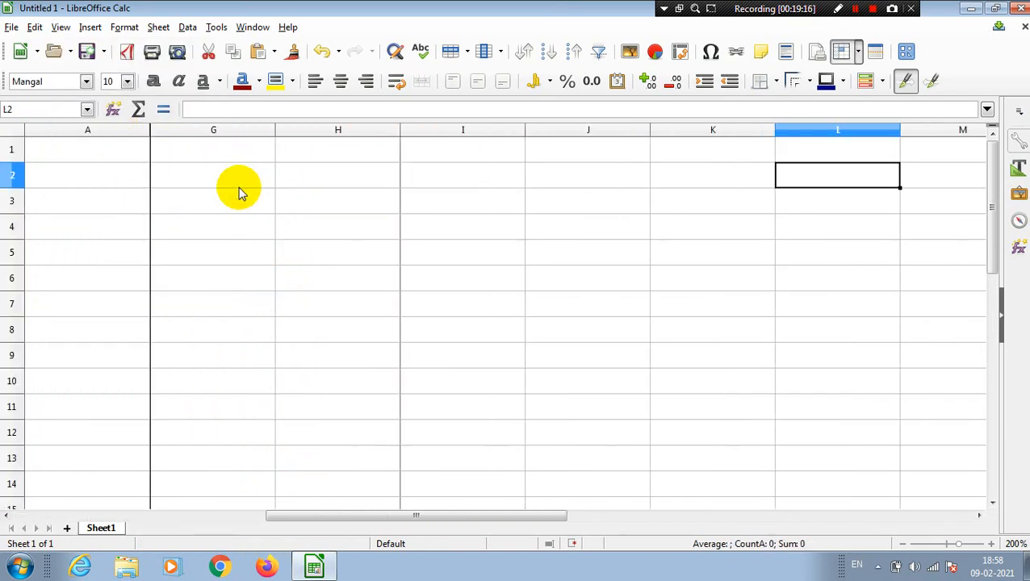
{"action": "key", "text": "Right"}
{"action": "key", "text": "Right"}
{"action": "key", "text": "Right"}
{"action": "key", "text": "Left"}
{"action": "key", "text": "Left"}
{"action": "key", "text": "Left"}
{"action": "key", "text": "Left"}
{"action": "key", "text": "Left"}
{"action": "key", "text": "Left"}
{"action": "key", "text": "Left"}
{"action": "key", "text": "Left"}
{"action": "key", "text": "Left"}
{"action": "key", "text": "Left"}
{"action": "key", "text": "Left"}
{"action": "key", "text": "Left"}
{"action": "key", "text": "Left"}
{"action": "key", "text": "Left"}
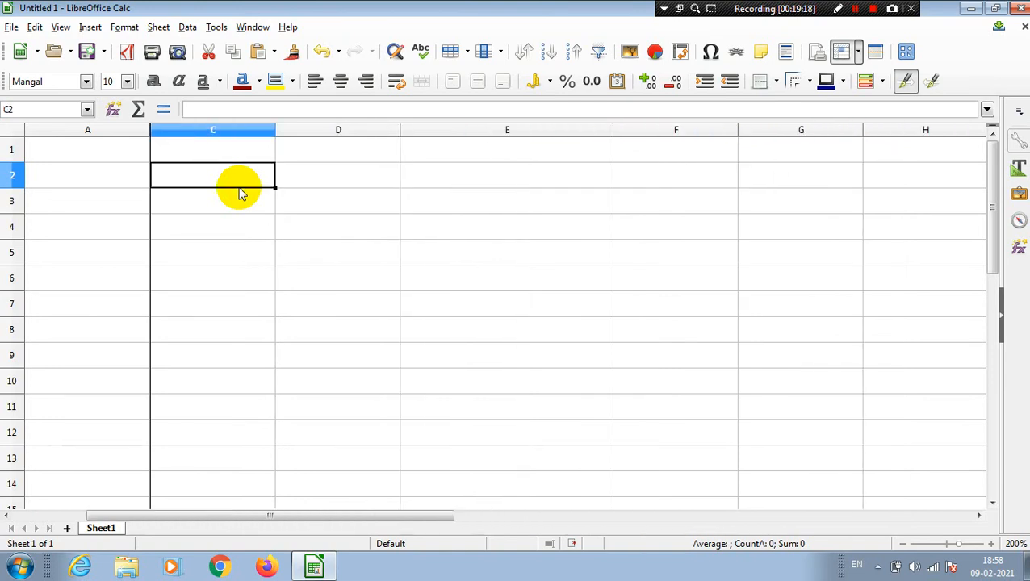
{"action": "left_click", "coordinate": [214, 174]}
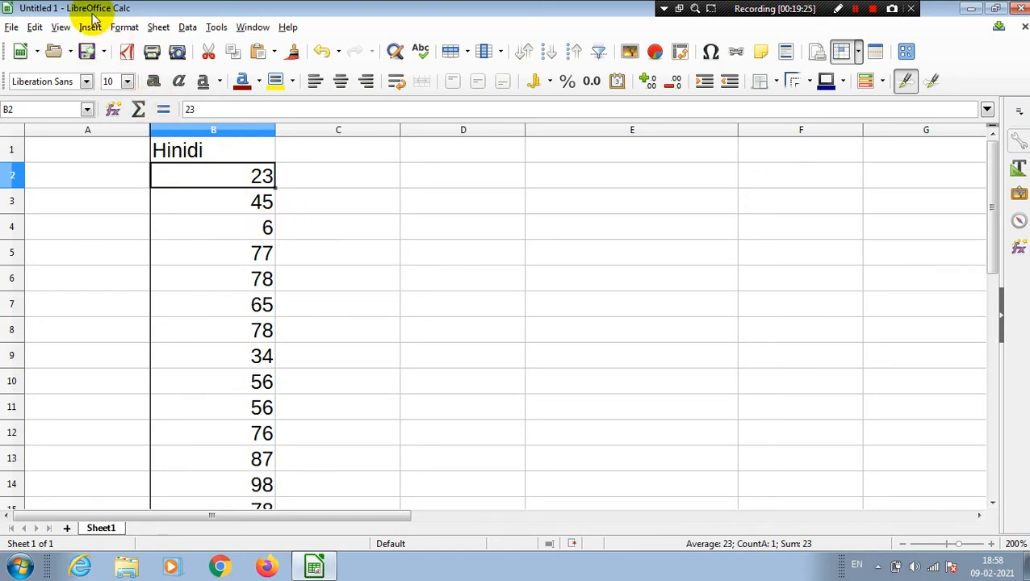
Step: Unfreeze the sheet's first column and select cell D6
{"action": "left_click", "coordinate": [60, 28]}
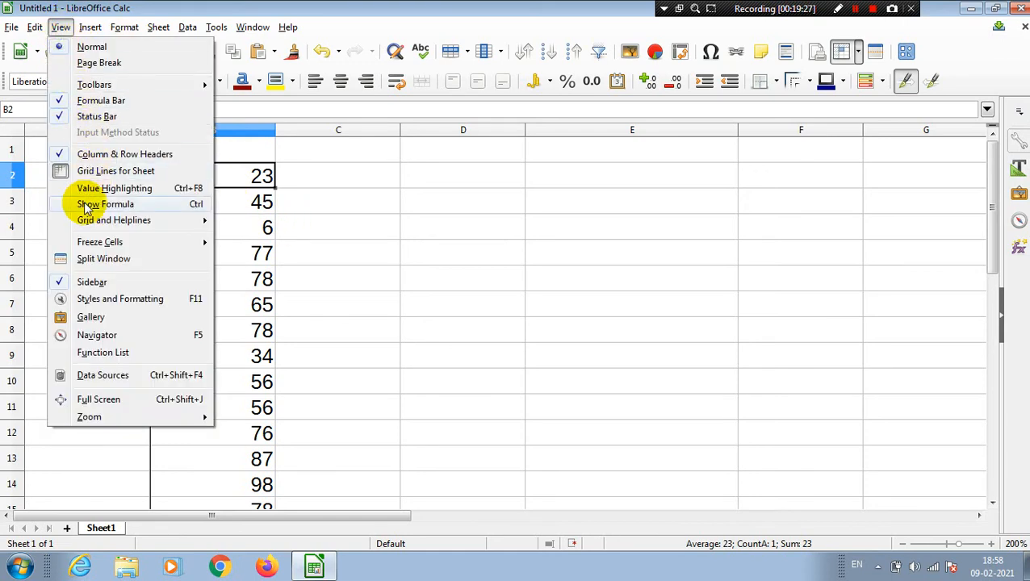
{"action": "mouse_move", "coordinate": [115, 244]}
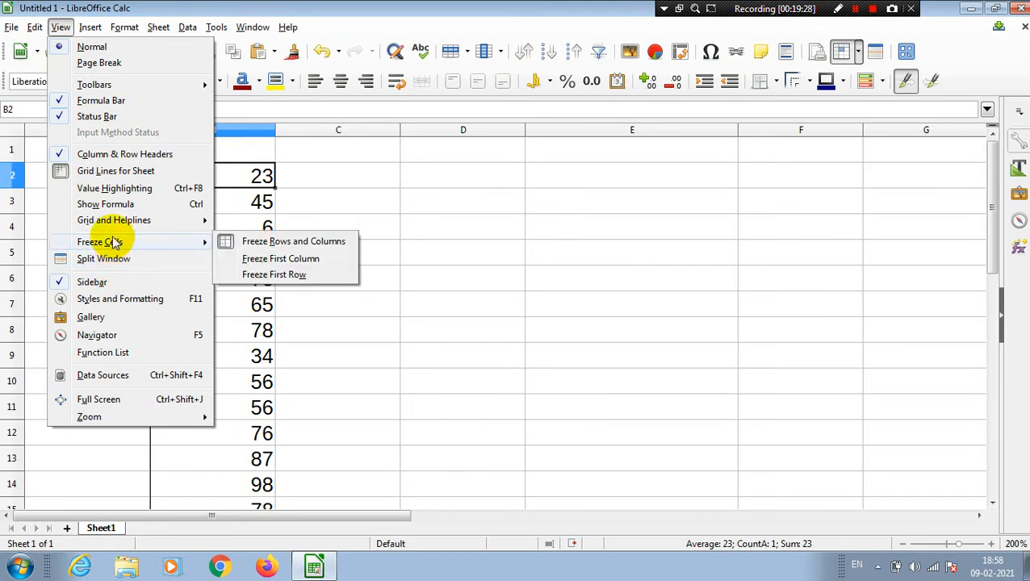
{"action": "left_click", "coordinate": [247, 242]}
{"action": "left_click", "coordinate": [401, 279]}
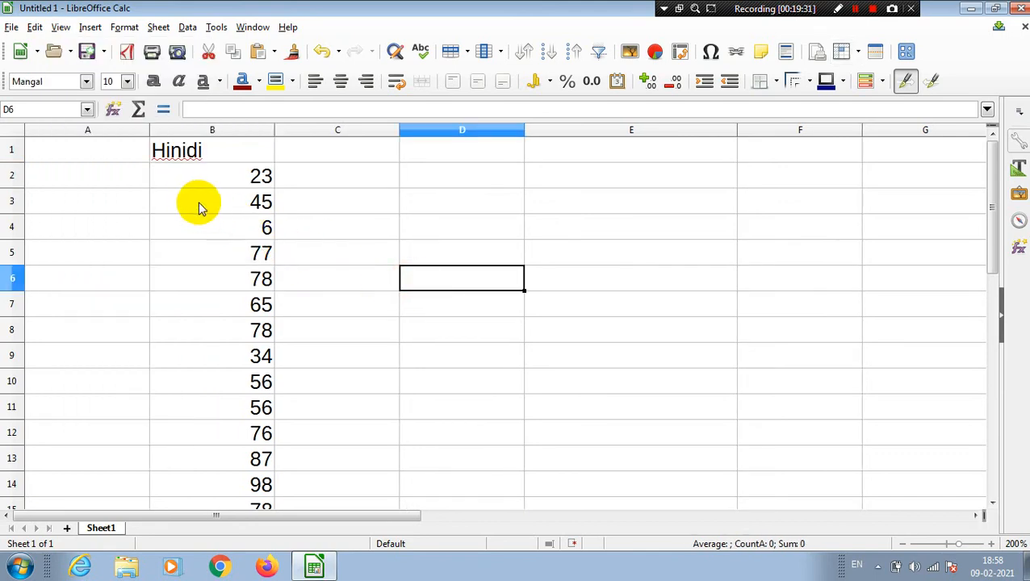
Step: Select row 5 and freeze the rows above it with Freeze Rows and Columns
{"action": "left_click", "coordinate": [11, 255]}
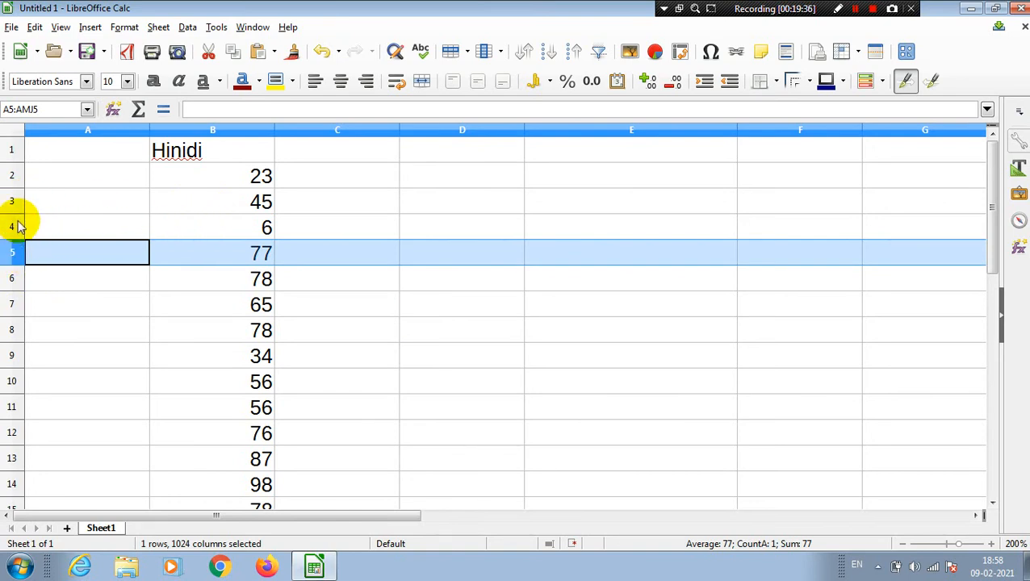
{"action": "left_click", "coordinate": [61, 27]}
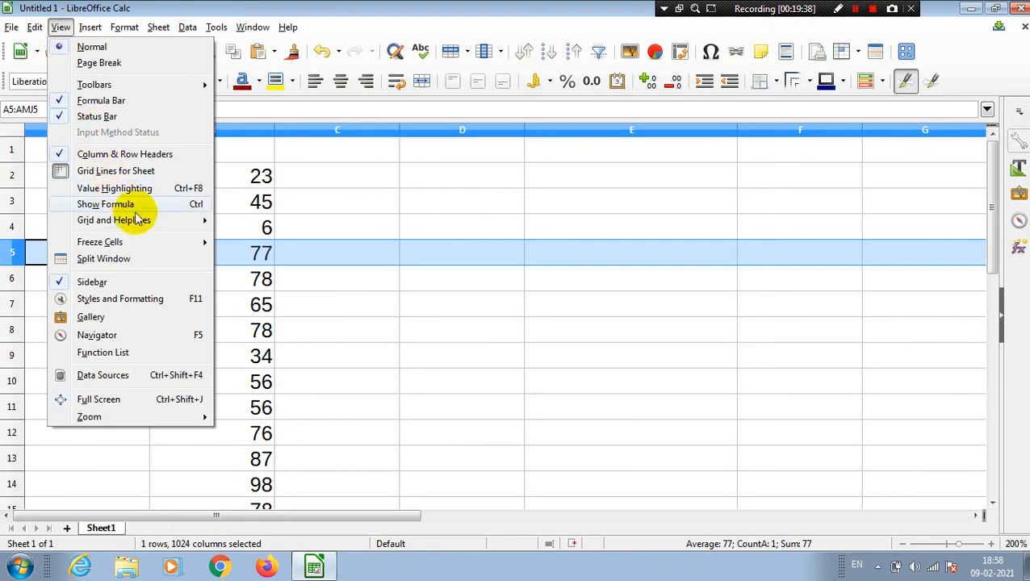
{"action": "mouse_move", "coordinate": [172, 250]}
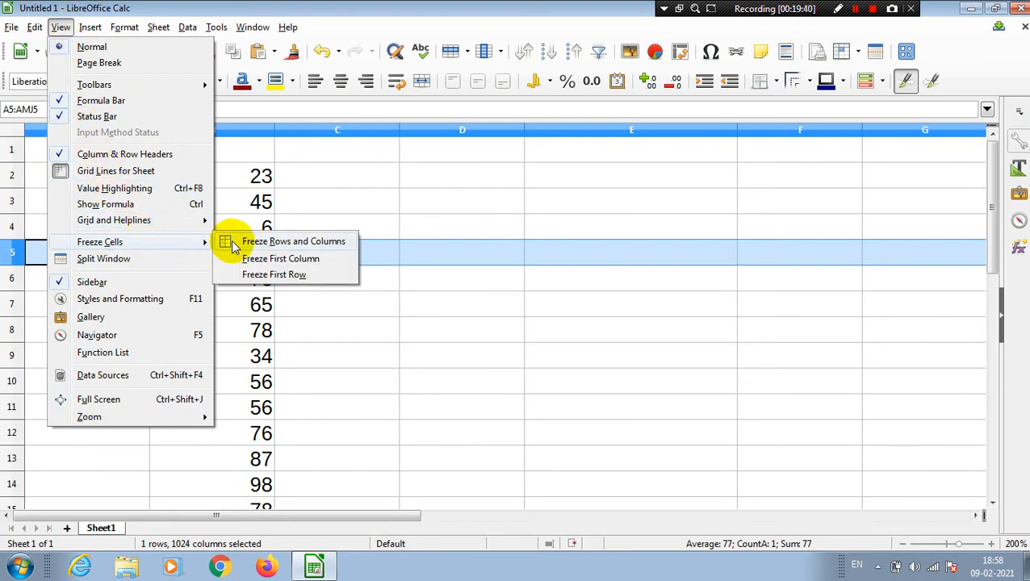
{"action": "left_click", "coordinate": [300, 244]}
{"action": "left_click", "coordinate": [385, 284]}
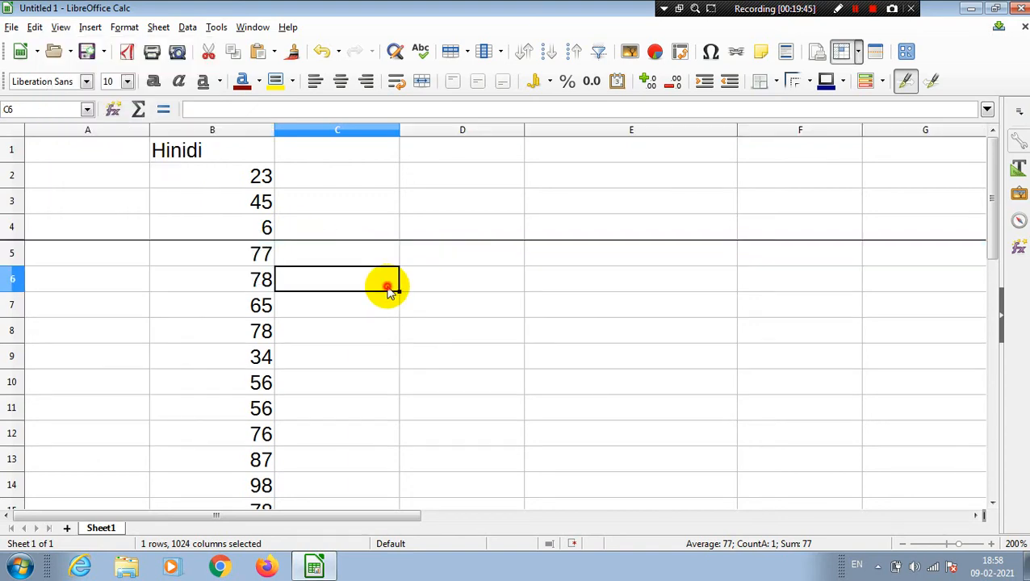
Step: Move the cell selection down column B beyond the list and back up to B23 to examine how the frozen top four rows behave
{"action": "left_click", "coordinate": [251, 256]}
{"action": "key", "text": "Down"}
{"action": "key", "text": "Down"}
{"action": "key", "text": "Down"}
{"action": "key", "text": "Down"}
{"action": "key", "text": "Down"}
{"action": "key", "text": "Down"}
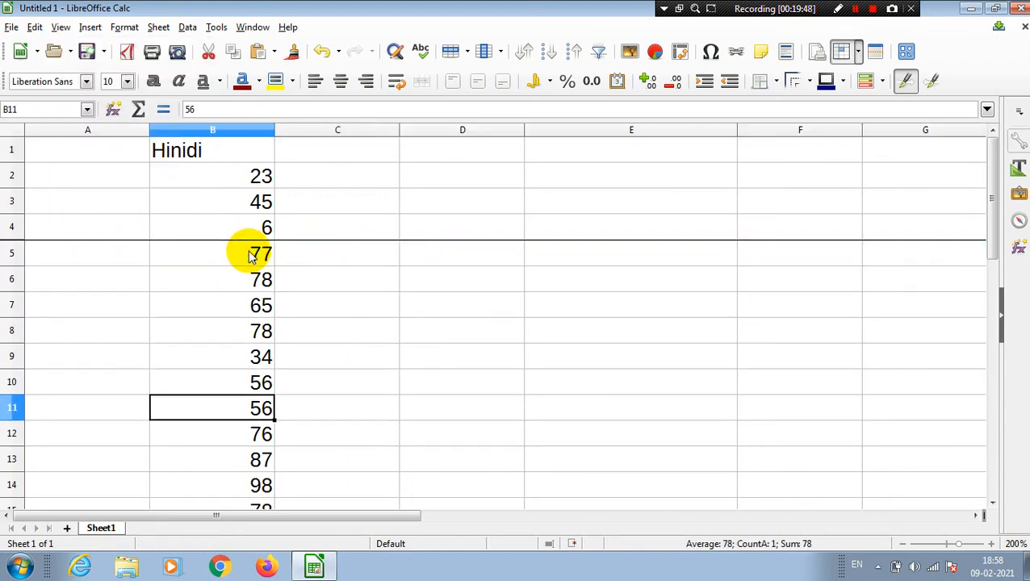
{"action": "key", "text": "Down"}
{"action": "key", "text": "Down"}
{"action": "key", "text": "Down"}
{"action": "key", "text": "Down"}
{"action": "key", "text": "Down"}
{"action": "key", "text": "Down"}
{"action": "key", "text": "Down"}
{"action": "key", "text": "Down"}
{"action": "key", "text": "Down"}
{"action": "key", "text": "Down"}
{"action": "key", "text": "Down"}
{"action": "key", "text": "Down"}
{"action": "key", "text": "Down"}
{"action": "key", "text": "Down"}
{"action": "key", "text": "Down"}
{"action": "key", "text": "Down"}
{"action": "key", "text": "Down"}
{"action": "key", "text": "Down"}
{"action": "key", "text": "Down"}
{"action": "key", "text": "Down"}
{"action": "key", "text": "Up"}
{"action": "key", "text": "Up"}
{"action": "key", "text": "Up"}
{"action": "key", "text": "Up"}
{"action": "key", "text": "Up"}
{"action": "key", "text": "Up"}
{"action": "key", "text": "Up"}
{"action": "key", "text": "Up"}
{"action": "key", "text": "Up"}
{"action": "key", "text": "Up"}
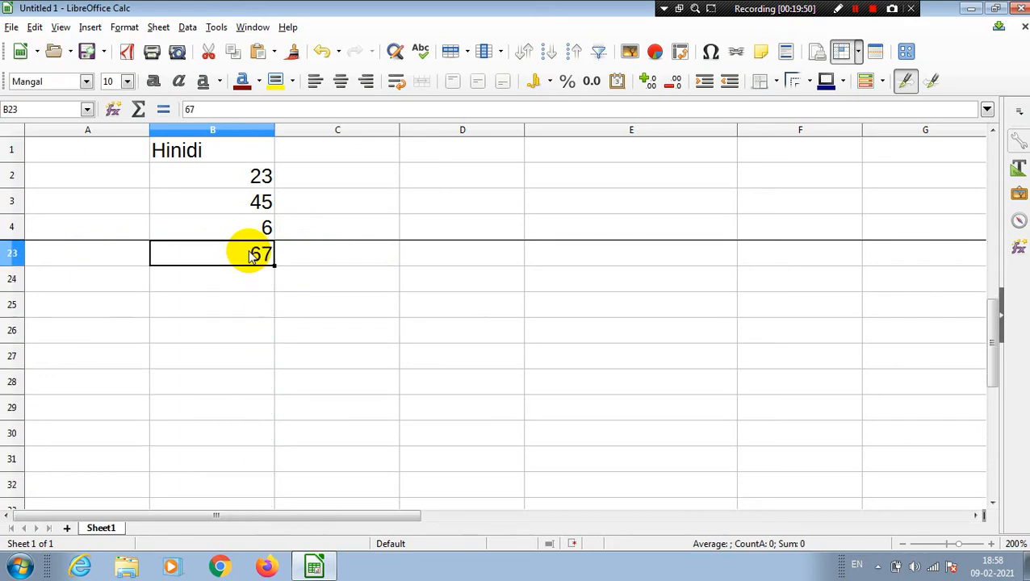
Step: Move the cell selection up column B to B1 to examine the list beneath the frozen top four rows
{"action": "key", "text": "Up"}
{"action": "key", "text": "Up"}
{"action": "key", "text": "Up"}
{"action": "key", "text": "Up"}
{"action": "key", "text": "Up"}
{"action": "key", "text": "Up"}
{"action": "key", "text": "Up"}
{"action": "key", "text": "Up"}
{"action": "key", "text": "Up"}
{"action": "key", "text": "Up"}
{"action": "key", "text": "Up"}
{"action": "key", "text": "Up"}
{"action": "key", "text": "Up"}
{"action": "key", "text": "Up"}
{"action": "key", "text": "Up"}
{"action": "key", "text": "Up"}
{"action": "key", "text": "Up"}
{"action": "key", "text": "Up"}
{"action": "key", "text": "Up"}
{"action": "key", "text": "Up"}
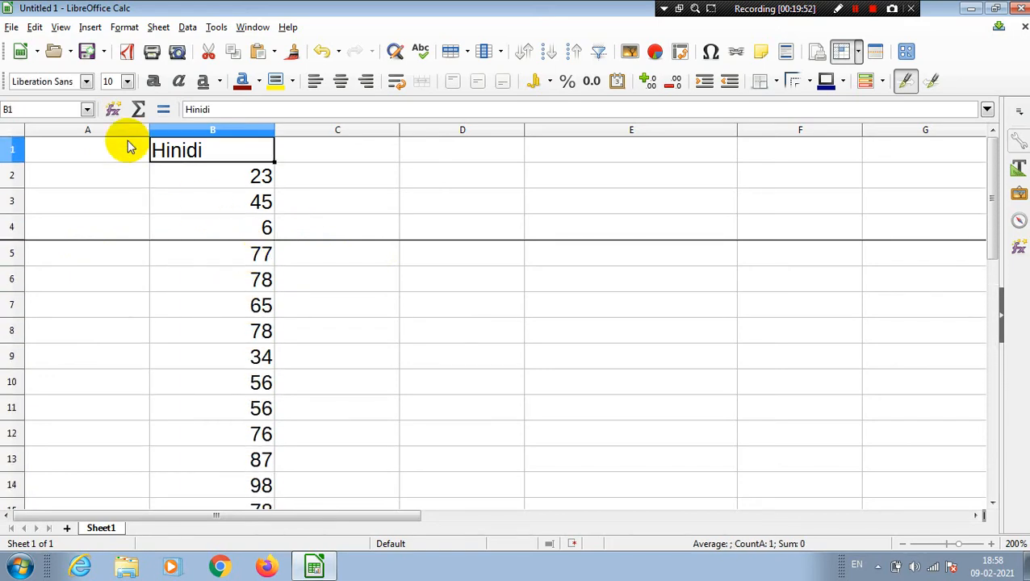
Step: Unfreeze the sheet's top four rows
{"action": "left_click", "coordinate": [61, 27]}
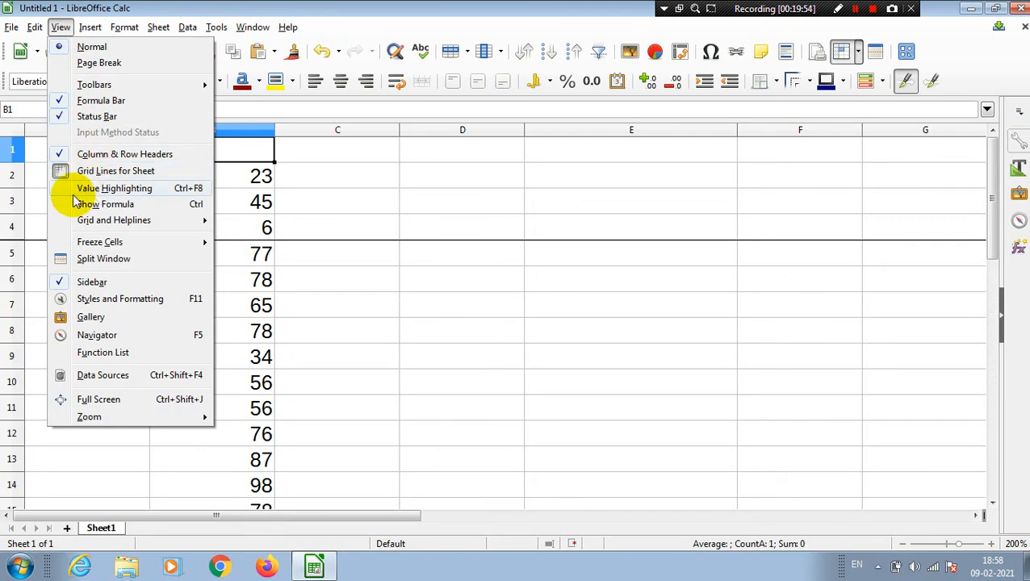
{"action": "mouse_move", "coordinate": [104, 243]}
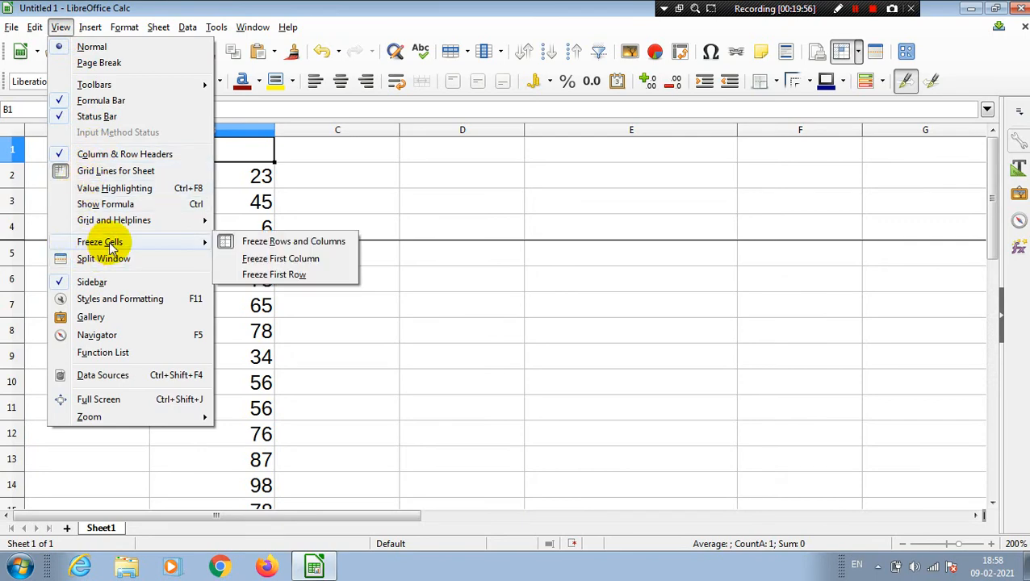
{"action": "left_click", "coordinate": [224, 242]}
Step: Select column C and freeze the columns before it with Freeze Rows and Columns, then select cell C5
{"action": "left_click", "coordinate": [329, 127]}
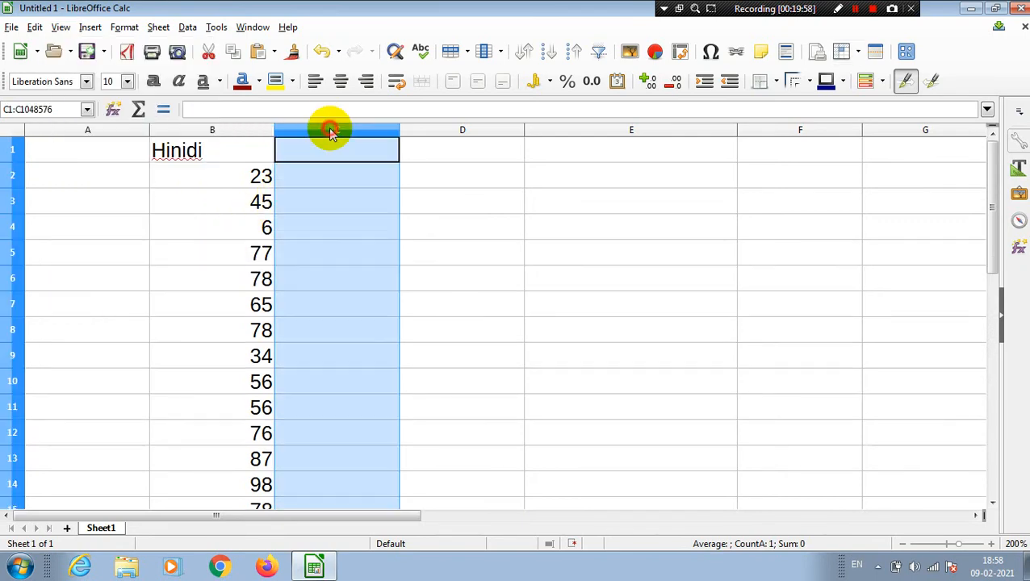
{"action": "left_click", "coordinate": [63, 29]}
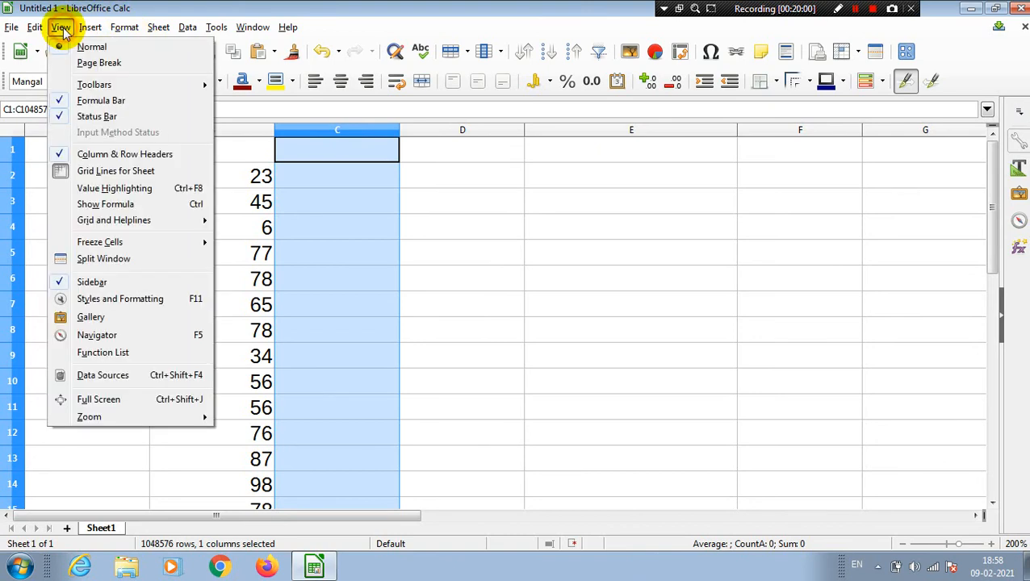
{"action": "mouse_move", "coordinate": [153, 248]}
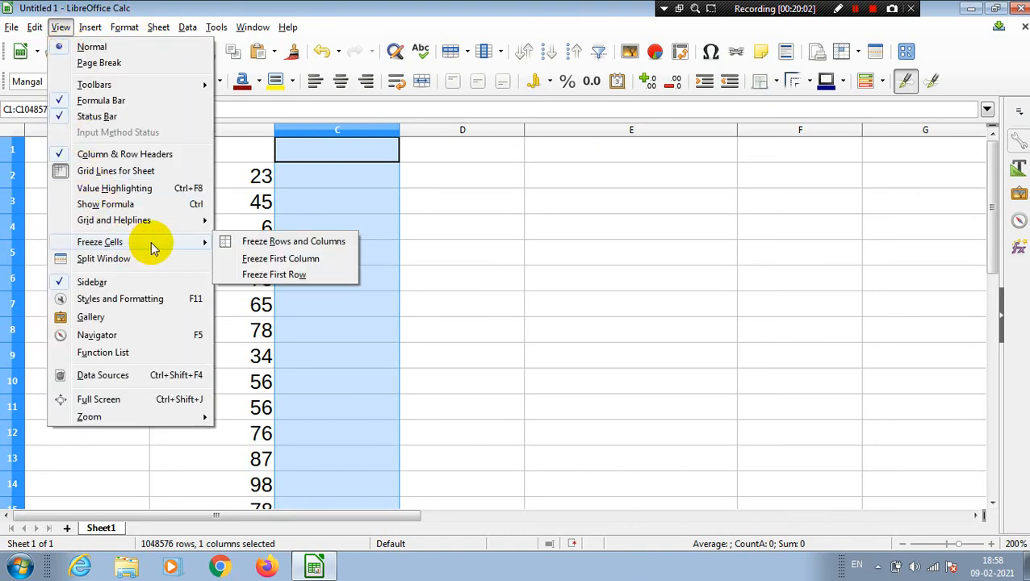
{"action": "left_click", "coordinate": [278, 242]}
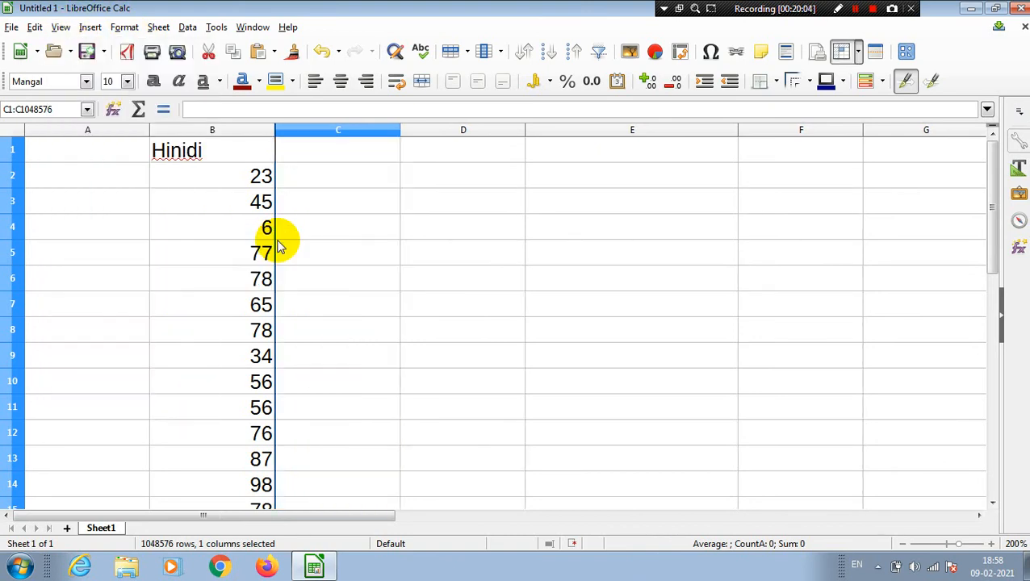
{"action": "left_click", "coordinate": [356, 246]}
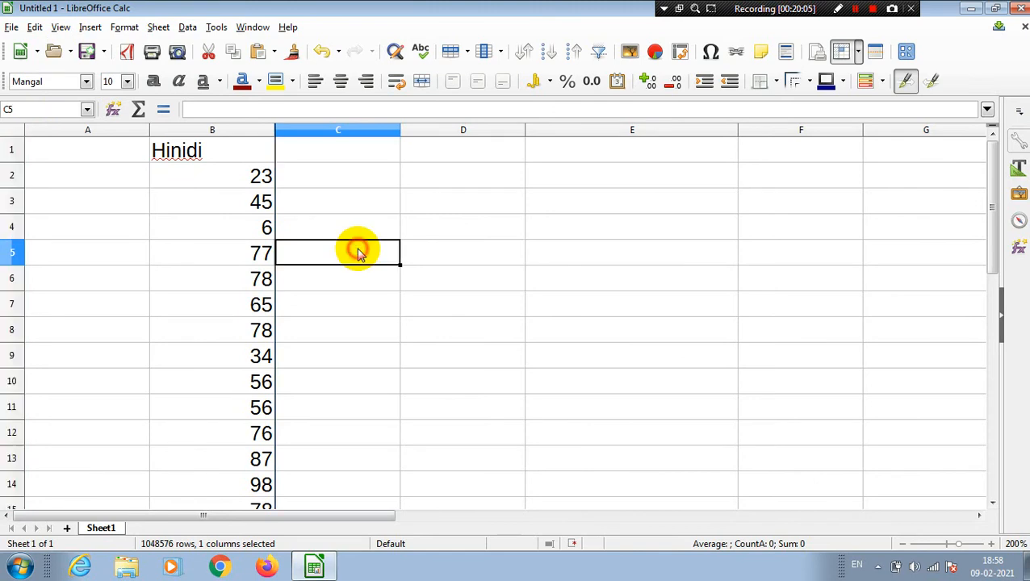
Step: Move the cell selection along row 2 past column AE and back to C2 to examine how frozen columns A and B behave
{"action": "left_click", "coordinate": [331, 190]}
{"action": "key", "text": "Right"}
{"action": "key", "text": "Right"}
{"action": "key", "text": "Right"}
{"action": "key", "text": "Right"}
{"action": "key", "text": "Right"}
{"action": "key", "text": "Right"}
{"action": "key", "text": "Right"}
{"action": "key", "text": "Right"}
{"action": "key", "text": "Right"}
{"action": "key", "text": "Right"}
{"action": "key", "text": "Right"}
{"action": "key", "text": "Right"}
{"action": "key", "text": "Right"}
{"action": "key", "text": "Right"}
{"action": "key", "text": "Right"}
{"action": "key", "text": "Right"}
{"action": "key", "text": "Right"}
{"action": "key", "text": "Right"}
{"action": "key", "text": "Right"}
{"action": "key", "text": "Right"}
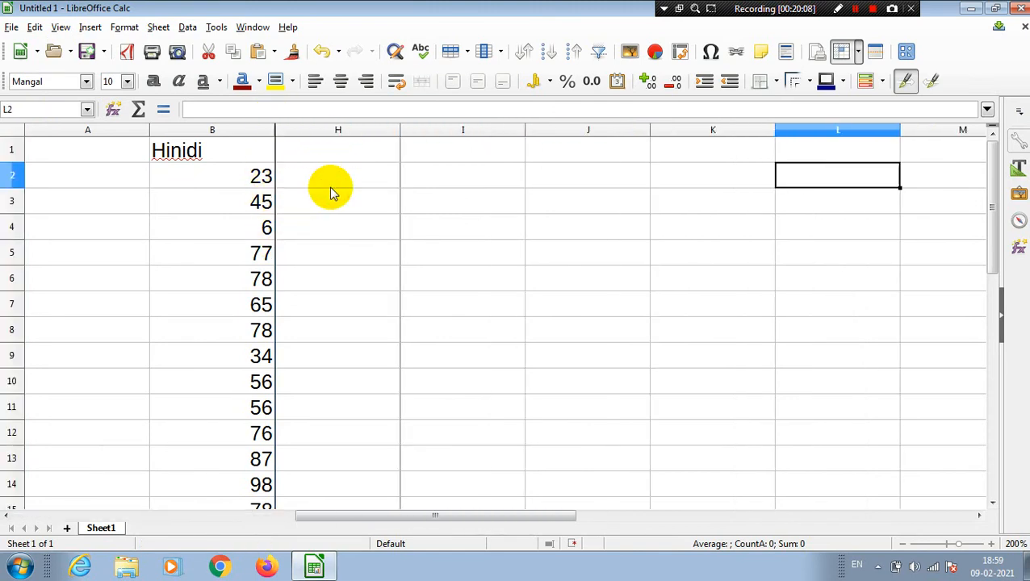
{"action": "key", "text": "Left"}
{"action": "key", "text": "Left"}
{"action": "key", "text": "Left"}
{"action": "key", "text": "Left"}
{"action": "key", "text": "Left"}
{"action": "key", "text": "Left"}
{"action": "key", "text": "Left"}
{"action": "key", "text": "Left"}
{"action": "key", "text": "Left"}
{"action": "key", "text": "Left"}
{"action": "key", "text": "Left"}
{"action": "key", "text": "Left"}
{"action": "key", "text": "Left"}
{"action": "key", "text": "Left"}
{"action": "key", "text": "Left"}
{"action": "key", "text": "Left"}
{"action": "key", "text": "Left"}
{"action": "key", "text": "Left"}
{"action": "key", "text": "Left"}
{"action": "key", "text": "Left"}
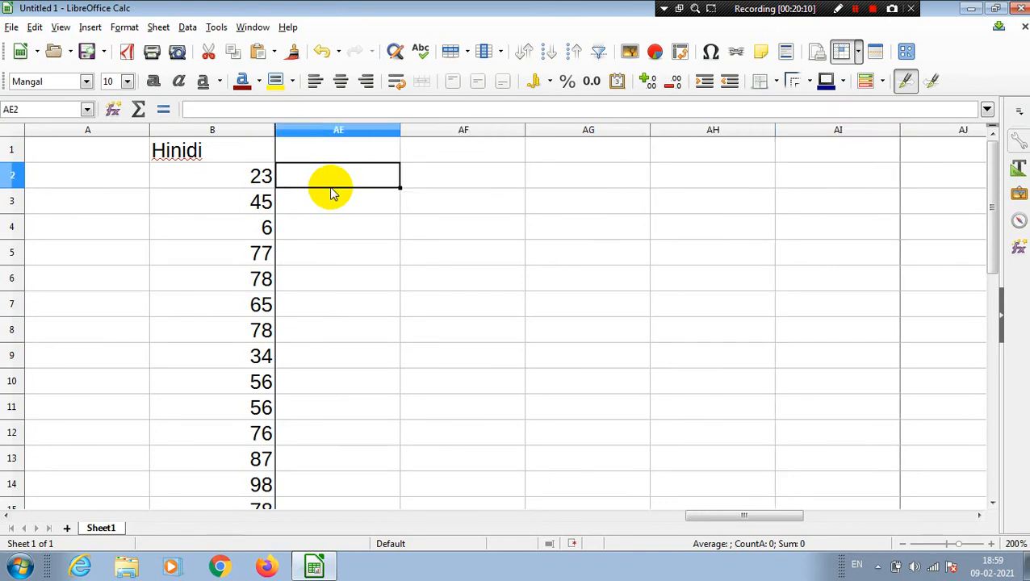
{"action": "key", "text": "Right"}
{"action": "key", "text": "Right"}
{"action": "key", "text": "Right"}
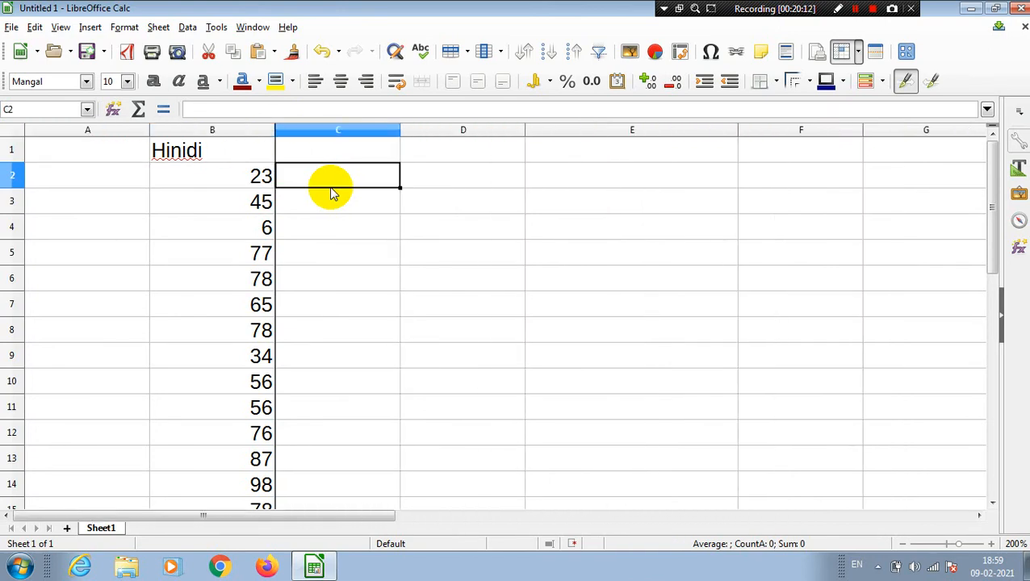
Step: Move the cell selection down to row 22 and back up to C1 to examine vertical scrolling with columns A and B frozen
{"action": "key", "text": "Down"}
{"action": "key", "text": "Down"}
{"action": "key", "text": "Down"}
{"action": "key", "text": "Down"}
{"action": "key", "text": "Down"}
{"action": "key", "text": "Down"}
{"action": "key", "text": "Down"}
{"action": "key", "text": "Down"}
{"action": "key", "text": "Down"}
{"action": "key", "text": "Down"}
{"action": "key", "text": "Down"}
{"action": "key", "text": "Down"}
{"action": "key", "text": "Down"}
{"action": "key", "text": "Down"}
{"action": "key", "text": "Down"}
{"action": "key", "text": "Down"}
{"action": "key", "text": "Down"}
{"action": "key", "text": "Down"}
{"action": "key", "text": "Down"}
{"action": "key", "text": "Down"}
{"action": "key", "text": "Down"}
{"action": "key", "text": "Down"}
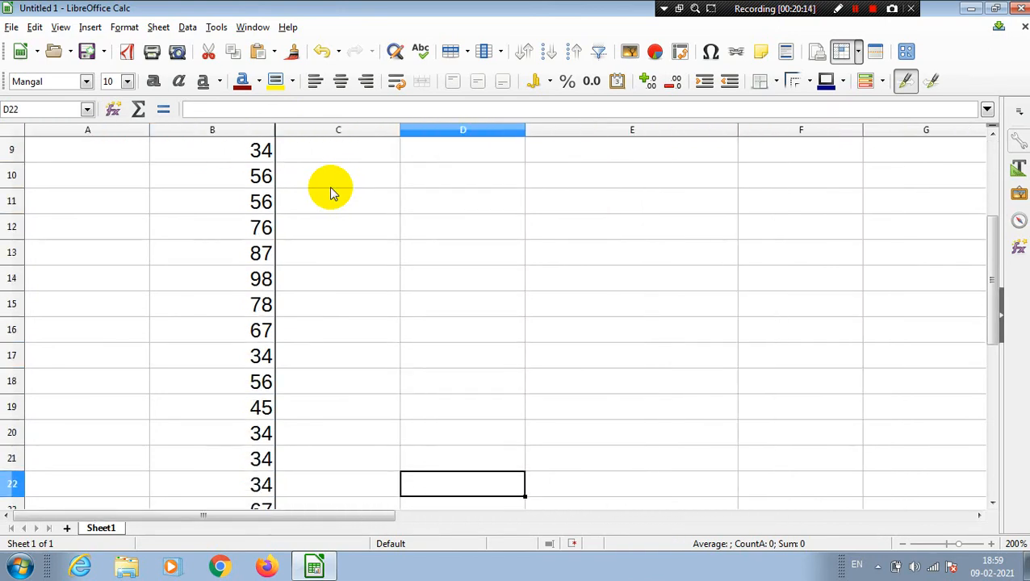
{"action": "key", "text": "Up"}
{"action": "key", "text": "Up"}
{"action": "key", "text": "Up"}
{"action": "key", "text": "Up"}
{"action": "key", "text": "Up"}
{"action": "key", "text": "Up"}
{"action": "key", "text": "Up"}
{"action": "key", "text": "Up"}
{"action": "key", "text": "Up"}
{"action": "key", "text": "Up"}
{"action": "key", "text": "Up"}
{"action": "key", "text": "Up"}
{"action": "key", "text": "Up"}
{"action": "key", "text": "Up"}
{"action": "key", "text": "Up"}
{"action": "key", "text": "Up"}
{"action": "key", "text": "Up"}
{"action": "key", "text": "Up"}
{"action": "key", "text": "Up"}
{"action": "key", "text": "Up"}
{"action": "key", "text": "Up"}
{"action": "key", "text": "Up"}
{"action": "key", "text": "Up"}
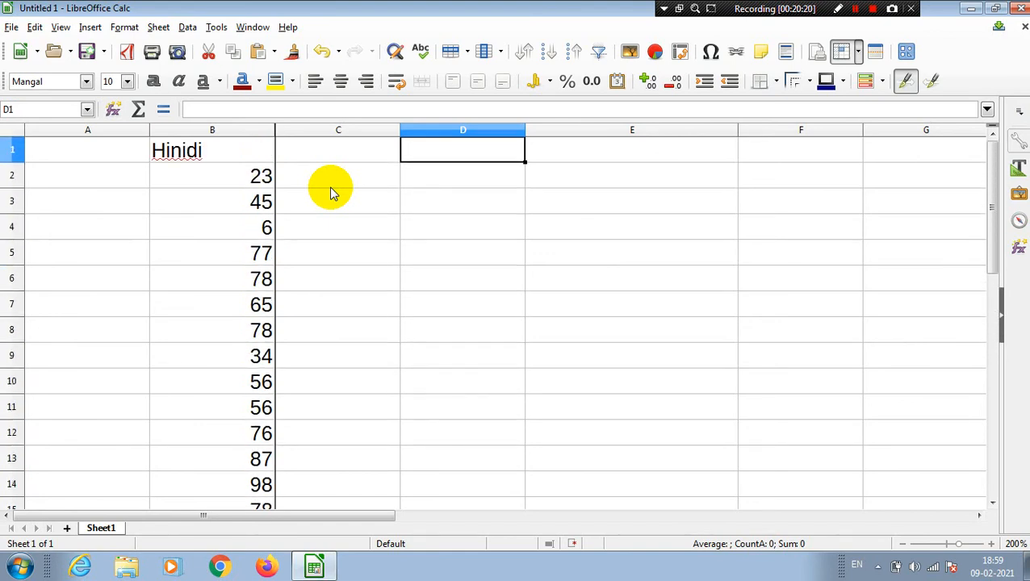
{"action": "key", "text": "Left"}
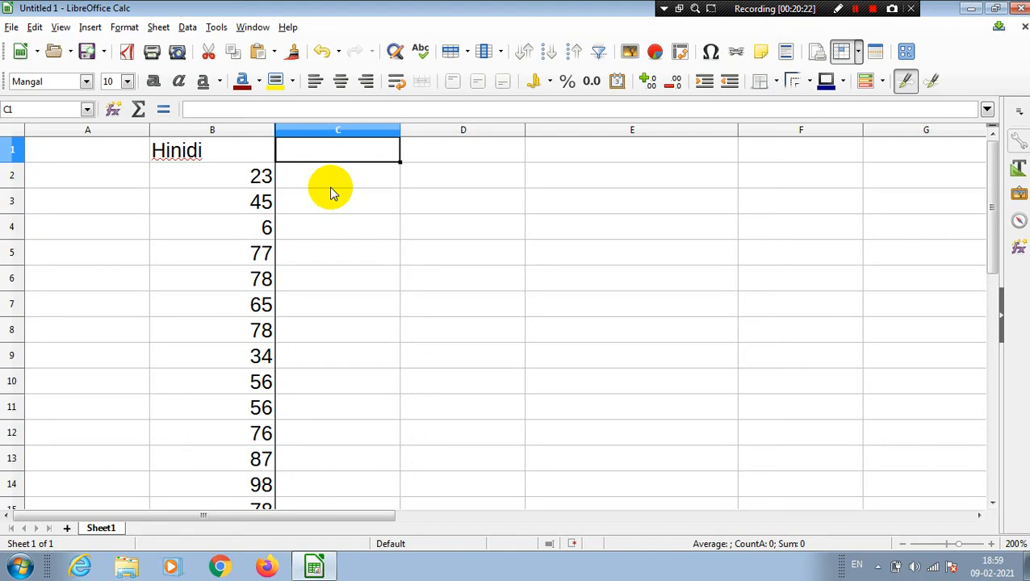
Step: Unfreeze columns A and B and select cell C2
{"action": "left_click", "coordinate": [61, 28]}
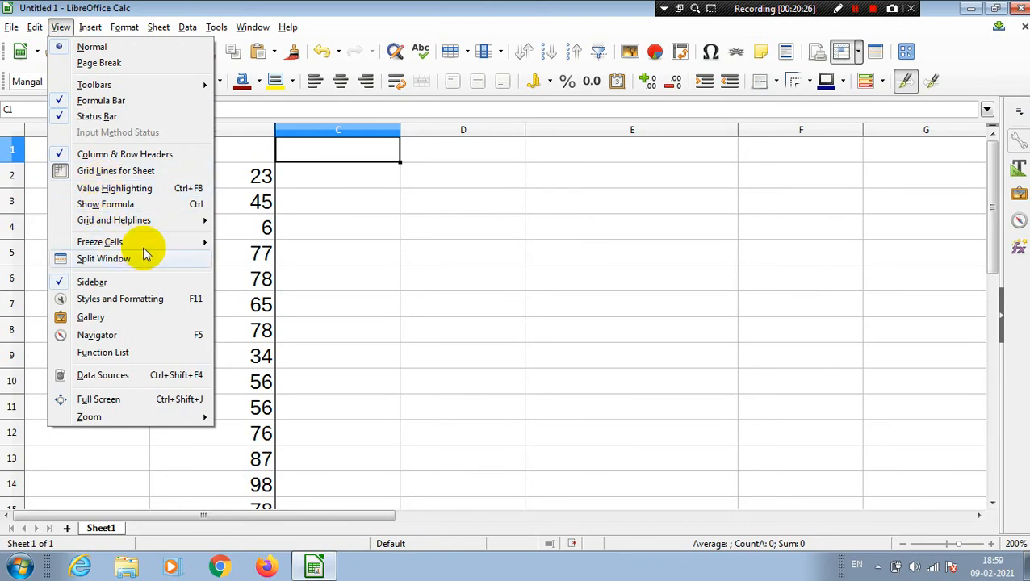
{"action": "mouse_move", "coordinate": [200, 244]}
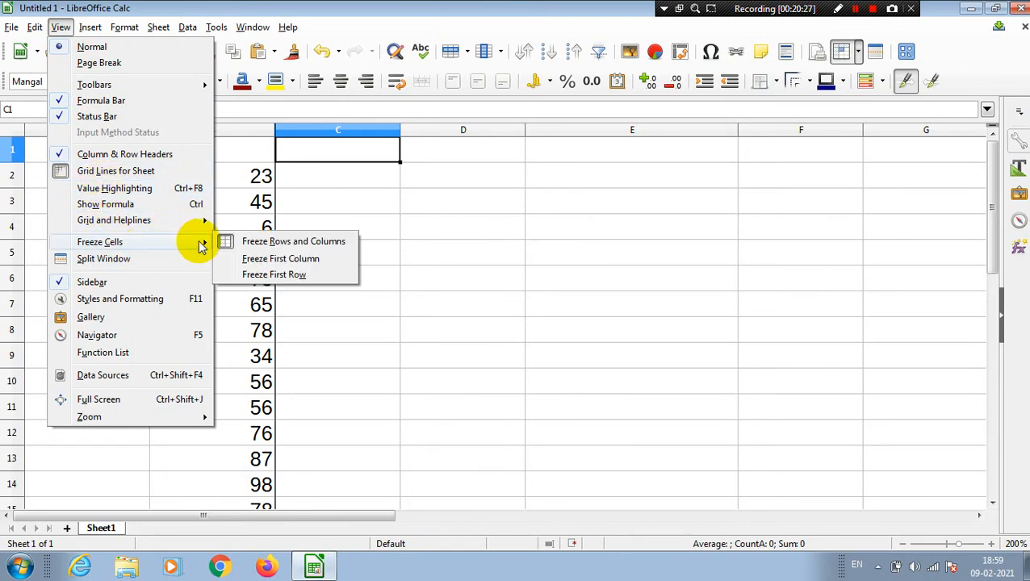
{"action": "left_click", "coordinate": [244, 243]}
{"action": "left_click", "coordinate": [346, 250]}
{"action": "left_click", "coordinate": [304, 170]}
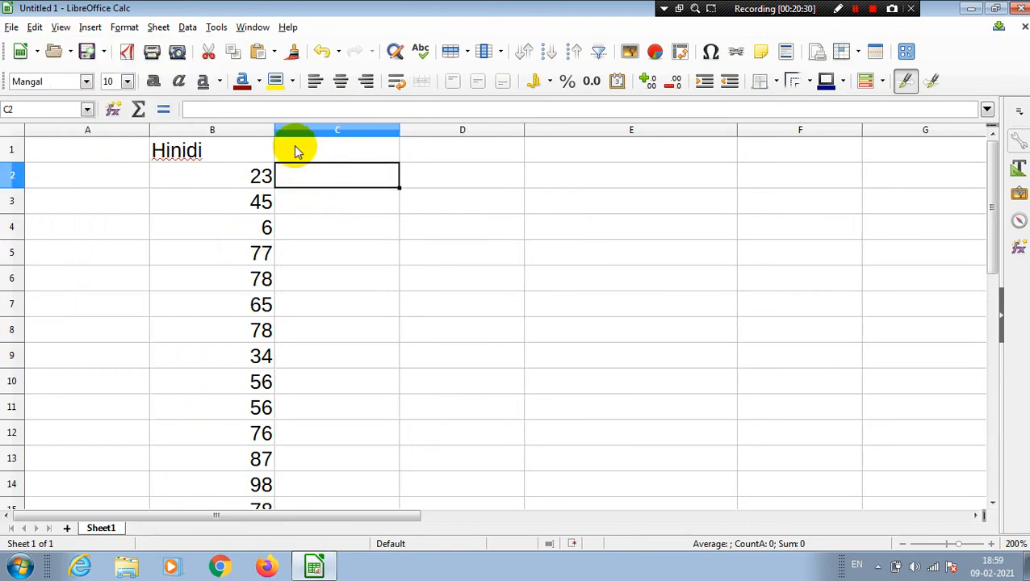
{"action": "left_click", "coordinate": [294, 131]}
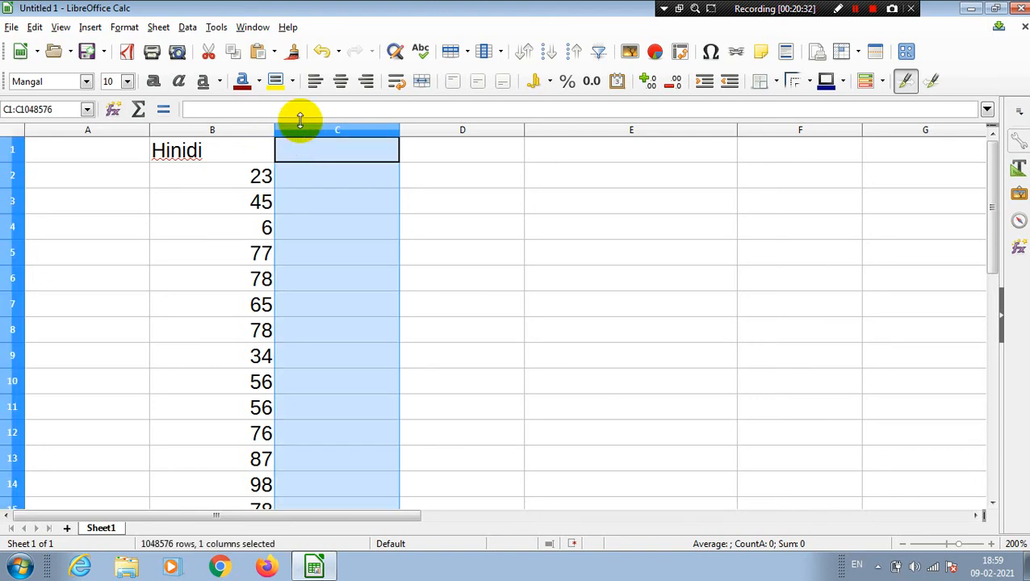
{"action": "left_click", "coordinate": [356, 248]}
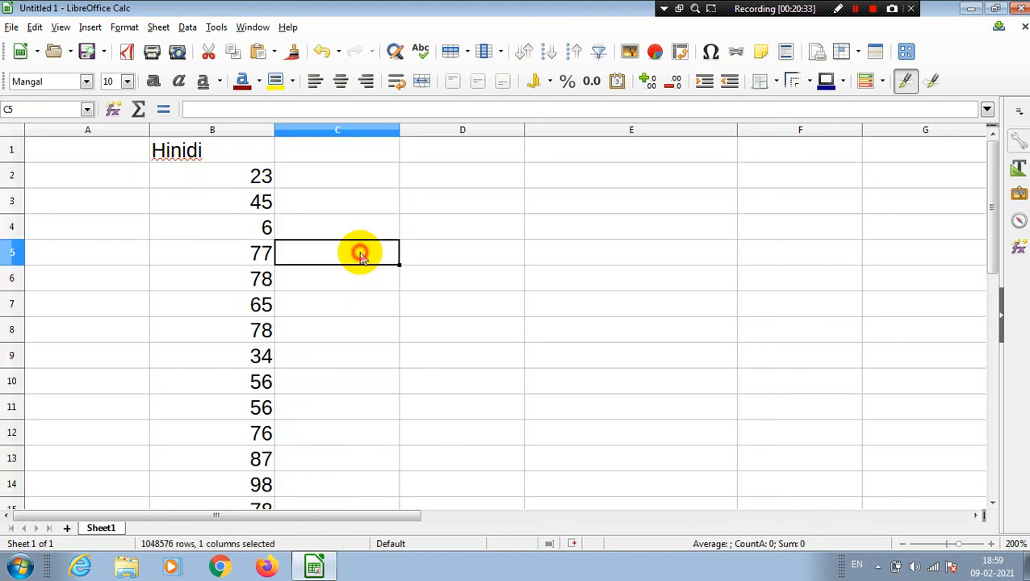
{"action": "left_click", "coordinate": [302, 198]}
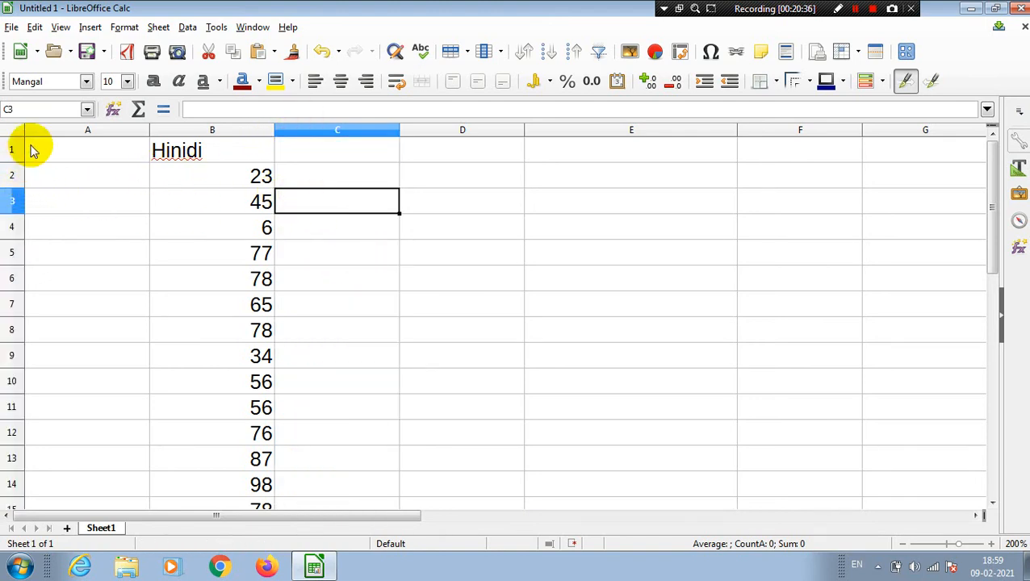
{"action": "left_click", "coordinate": [313, 209]}
{"action": "left_click", "coordinate": [340, 235]}
Step: Select cell C3 and freeze both the rows above it and the columns before it with Freeze Rows and Columns
{"action": "left_click", "coordinate": [312, 201]}
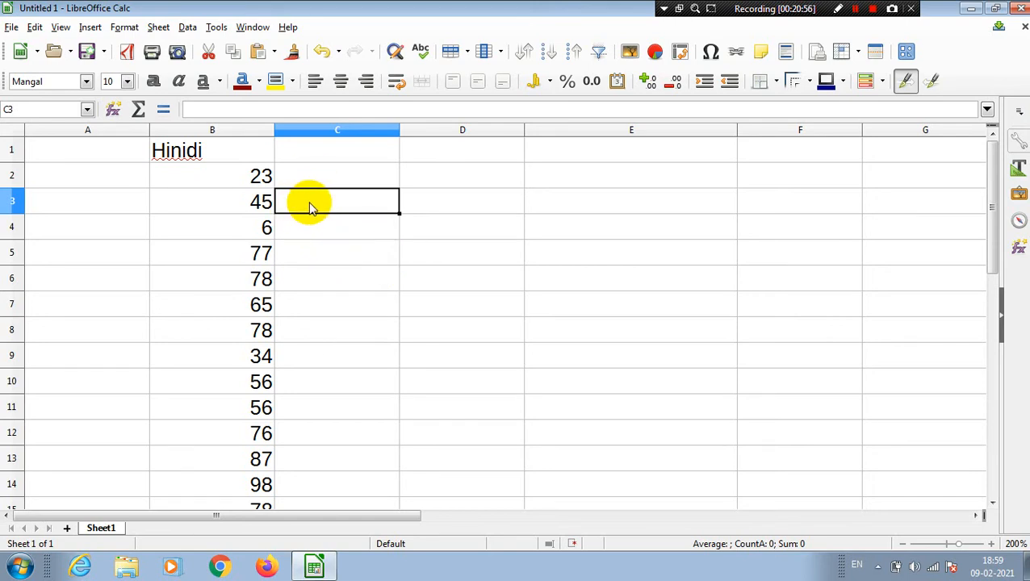
{"action": "left_click", "coordinate": [61, 28]}
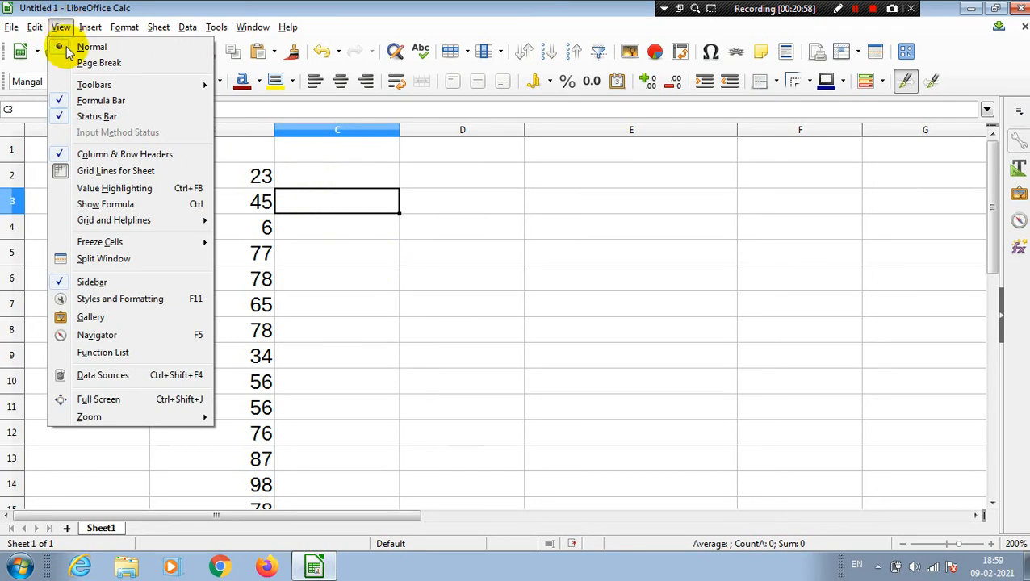
{"action": "mouse_move", "coordinate": [166, 242]}
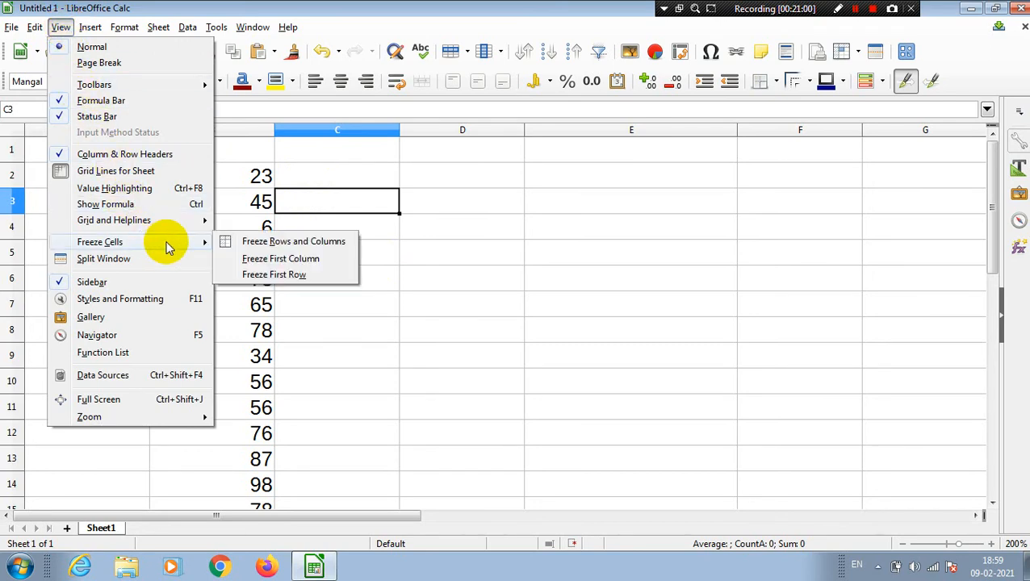
{"action": "left_click", "coordinate": [260, 244]}
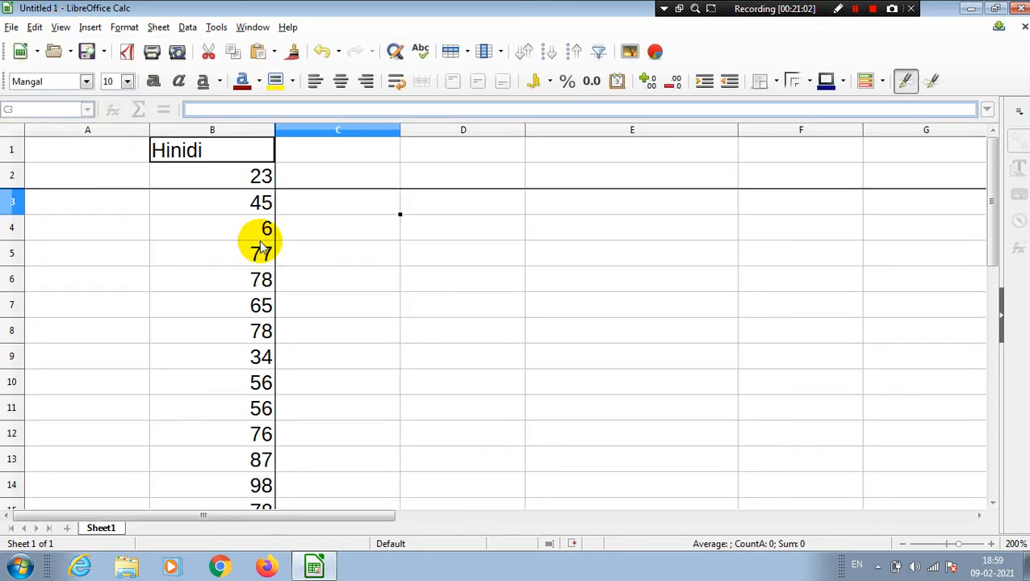
{"action": "left_click", "coordinate": [334, 253]}
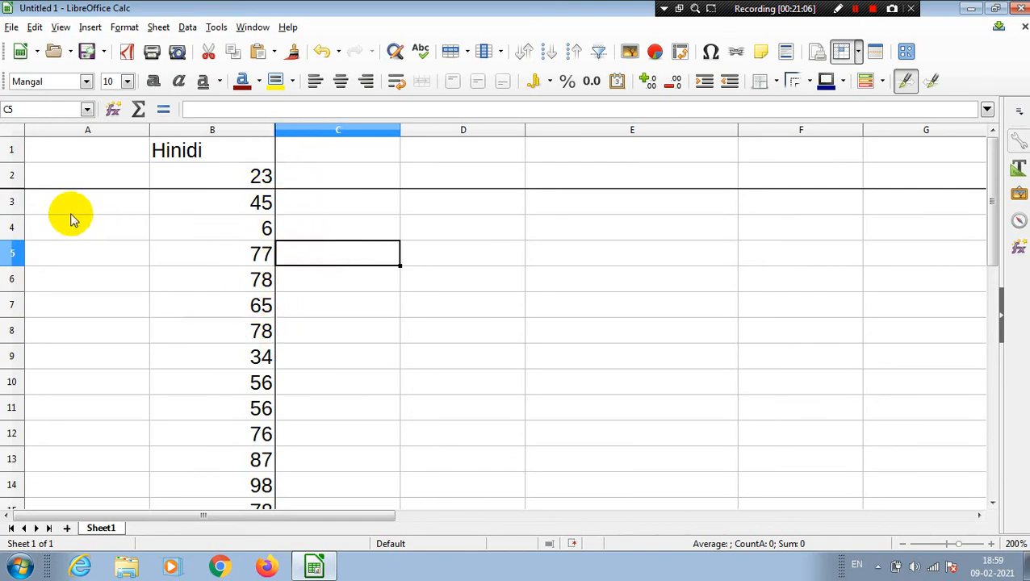
Step: Move the cell selection from C3 along row 3 to column L and back to A3 to examine the frozen columns
{"action": "left_click", "coordinate": [299, 201]}
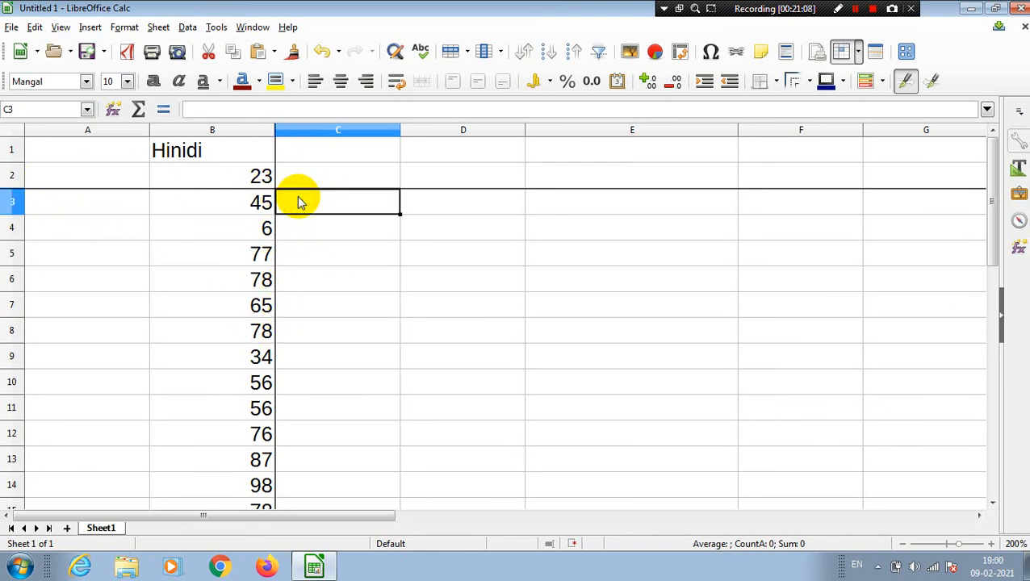
{"action": "key", "text": "Right"}
{"action": "key", "text": "Right"}
{"action": "key", "text": "Right"}
{"action": "key", "text": "Right"}
{"action": "key", "text": "Left"}
{"action": "key", "text": "Left"}
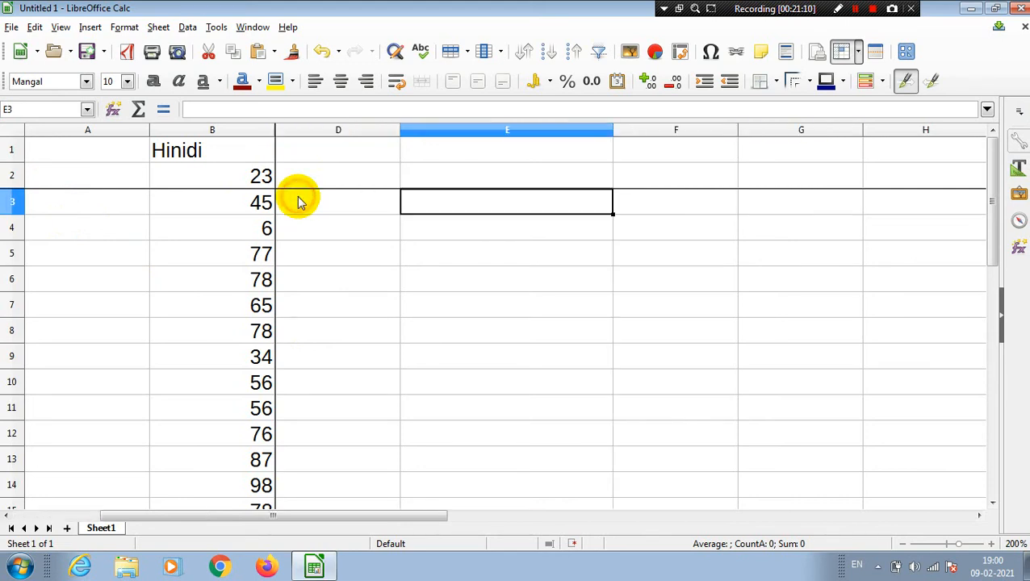
{"action": "key", "text": "Right"}
{"action": "key", "text": "Right"}
{"action": "key", "text": "Right"}
{"action": "key", "text": "Right"}
{"action": "key", "text": "Right"}
{"action": "key", "text": "Right"}
{"action": "key", "text": "Right"}
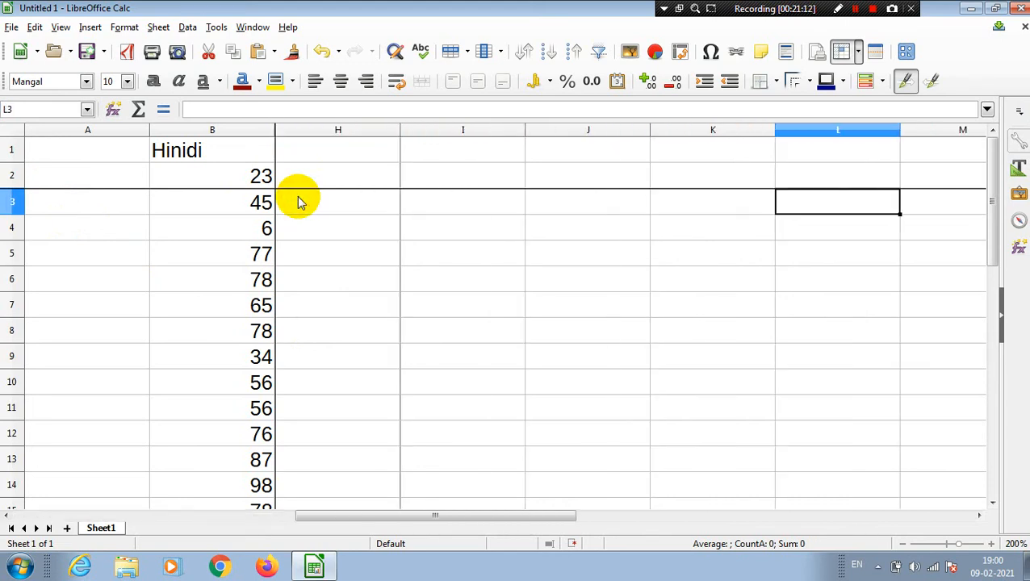
{"action": "key", "text": "Home"}
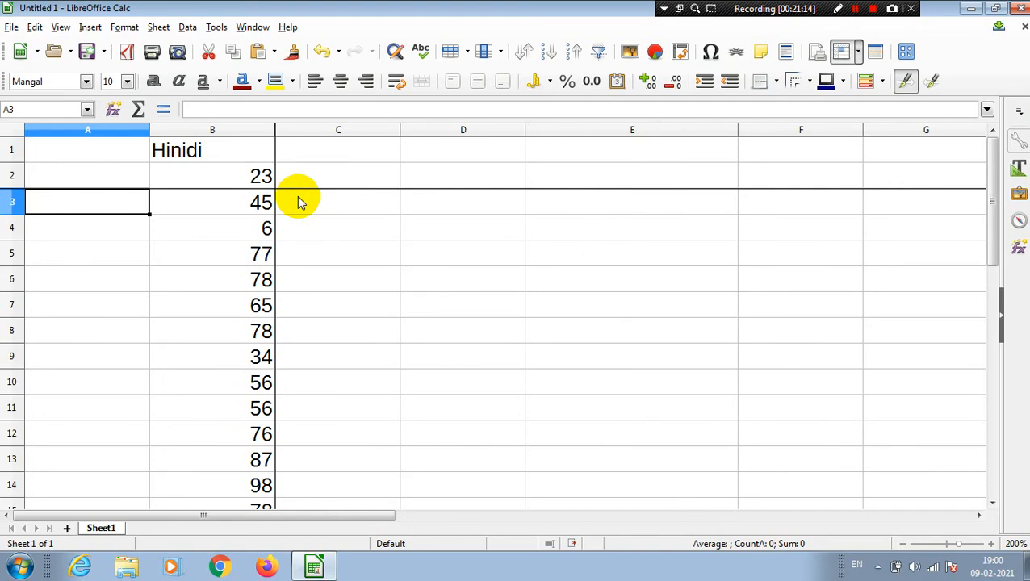
Step: Move the cell selection down column A from A3 to A51 to examine vertical scrolling with rows 1 and 2 frozen
{"action": "key", "text": "Down"}
{"action": "key", "text": "Down"}
{"action": "key", "text": "Down"}
{"action": "key", "text": "Down"}
{"action": "key", "text": "Down"}
{"action": "key", "text": "Down"}
{"action": "key", "text": "Down"}
{"action": "key", "text": "Down"}
{"action": "key", "text": "Down"}
{"action": "key", "text": "Down"}
{"action": "key", "text": "Down"}
{"action": "key", "text": "Down"}
{"action": "key", "text": "Down"}
{"action": "key", "text": "Down"}
{"action": "key", "text": "Down"}
{"action": "key", "text": "Down"}
{"action": "key", "text": "Down"}
{"action": "key", "text": "Down"}
{"action": "key", "text": "Down"}
{"action": "key", "text": "Down"}
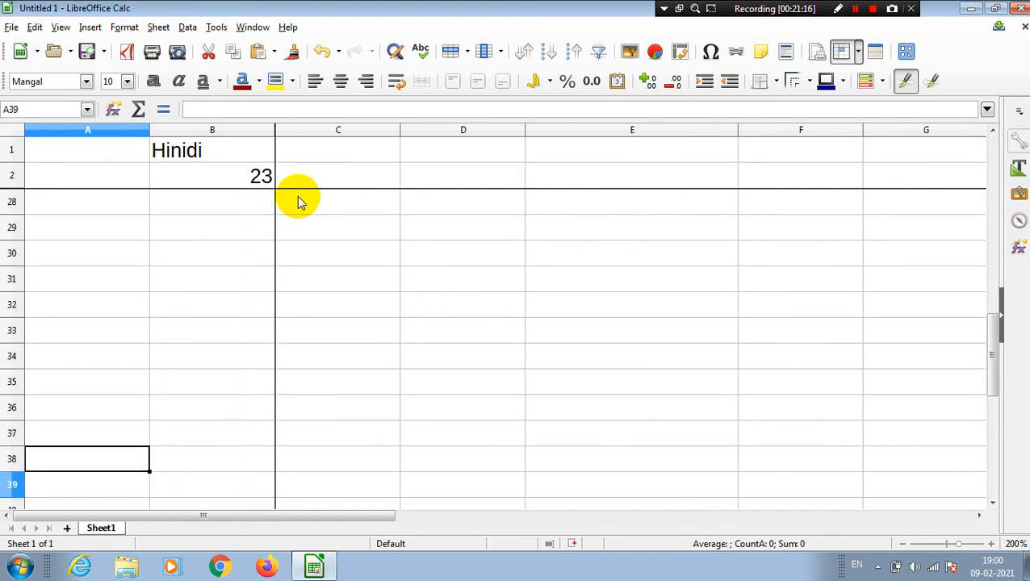
{"action": "key", "text": "Down"}
{"action": "key", "text": "Down"}
{"action": "key", "text": "Down"}
{"action": "key", "text": "Down"}
{"action": "key", "text": "Down"}
{"action": "key", "text": "Down"}
{"action": "key", "text": "Down"}
{"action": "key", "text": "Down"}
{"action": "key", "text": "Down"}
{"action": "key", "text": "Down"}
{"action": "key", "text": "Down"}
{"action": "key", "text": "Down"}
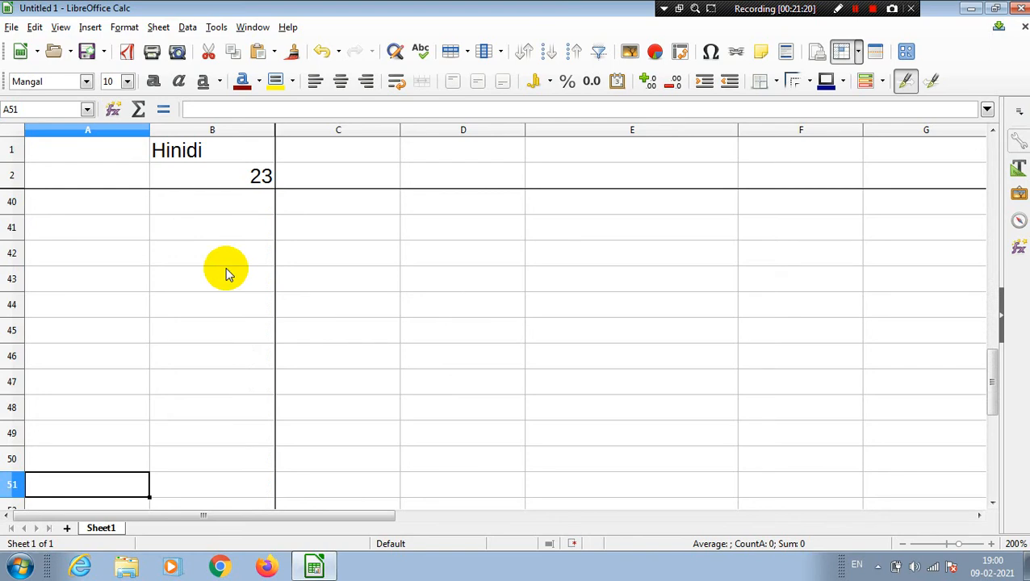
Step: Unfreeze the frozen rows and columns of the sheet
{"action": "left_click", "coordinate": [61, 26]}
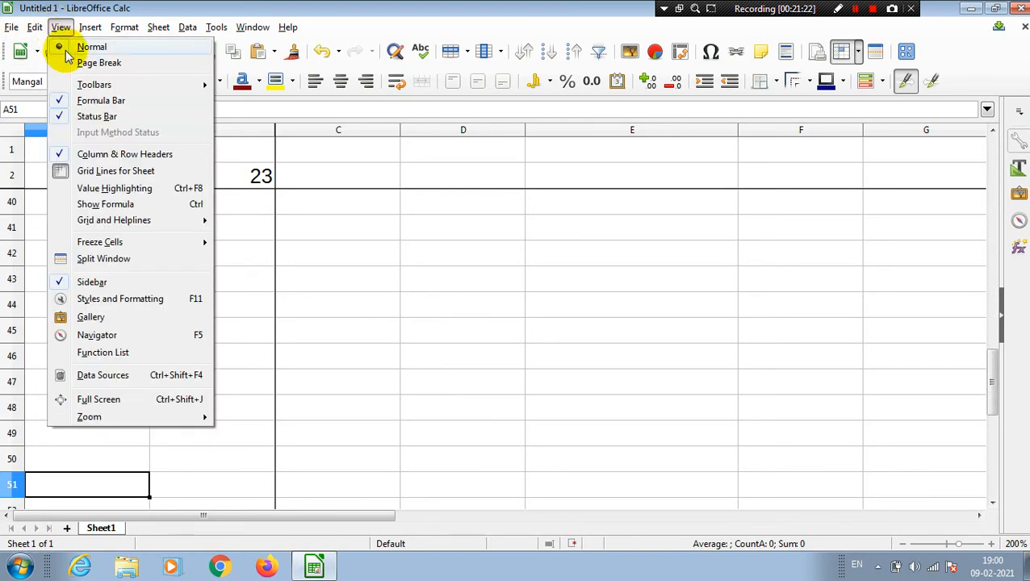
{"action": "mouse_move", "coordinate": [172, 247]}
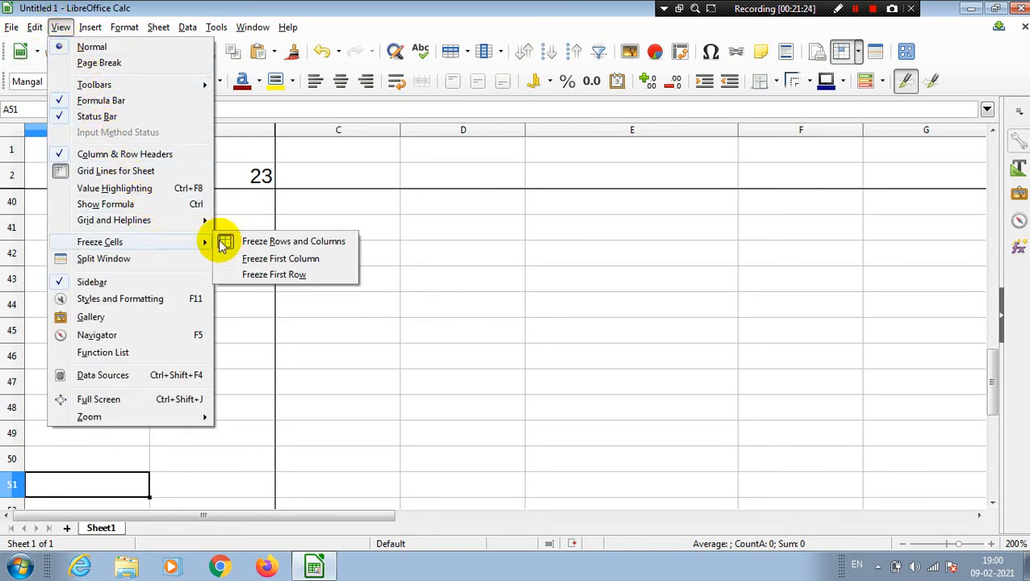
{"action": "left_click", "coordinate": [262, 242]}
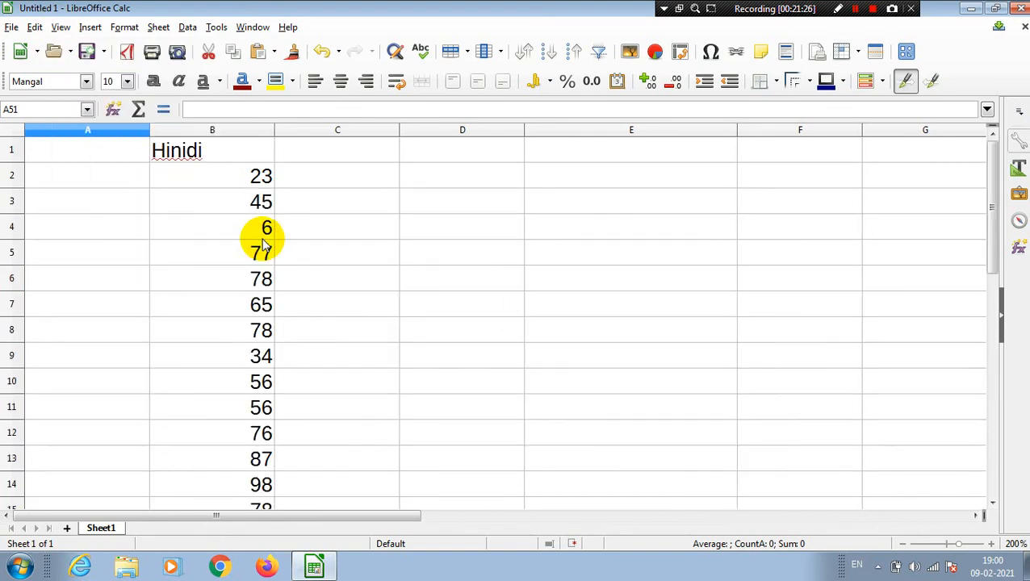
Step: Split the window at cell C9 and reposition the dividers so they cross within column C, below row 5 of the upper pane
{"action": "left_click", "coordinate": [337, 356]}
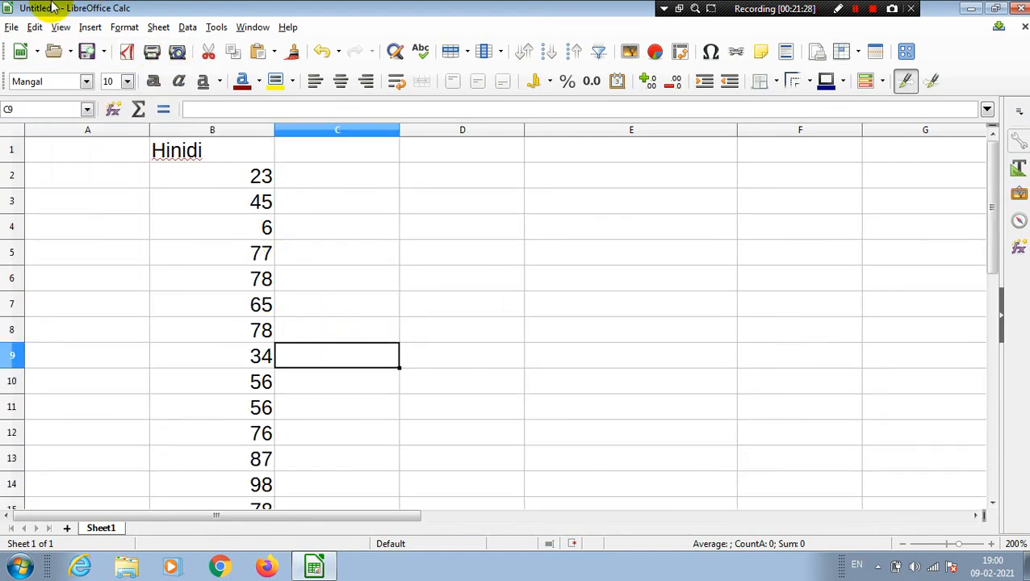
{"action": "left_click", "coordinate": [61, 27]}
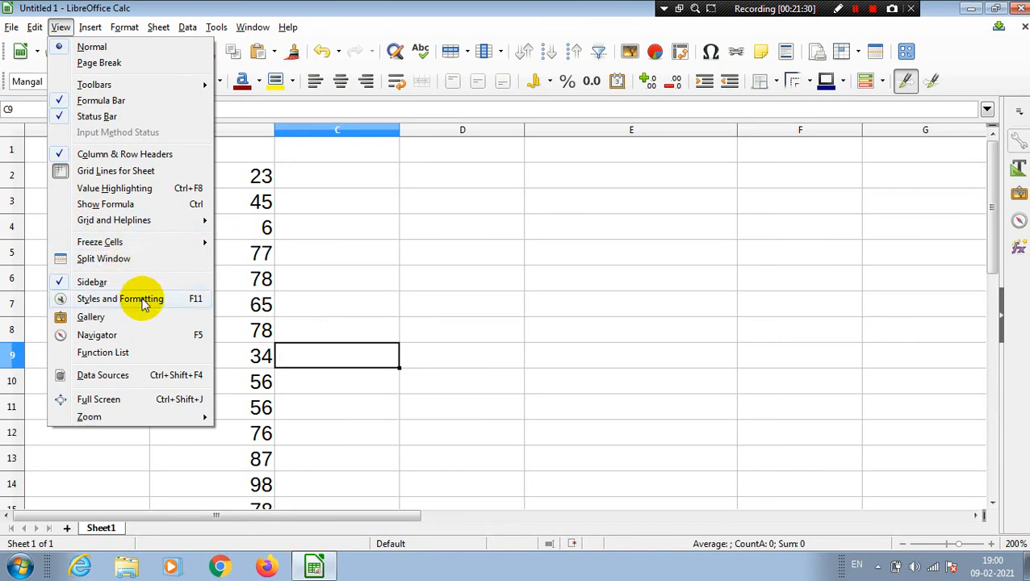
{"action": "left_click", "coordinate": [103, 258]}
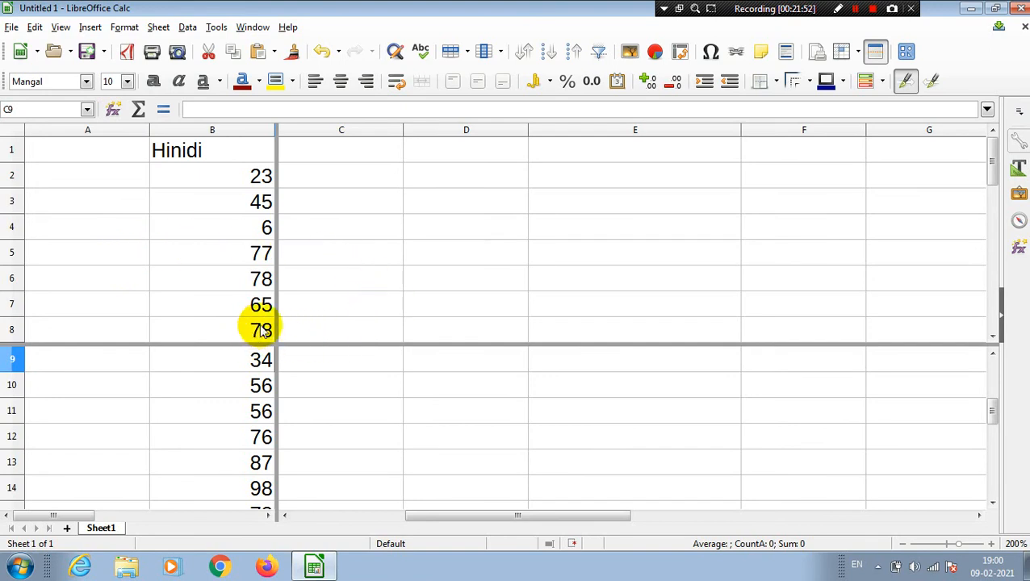
{"action": "left_click_drag", "start_coordinate": [279, 333], "coordinate": [317, 273]}
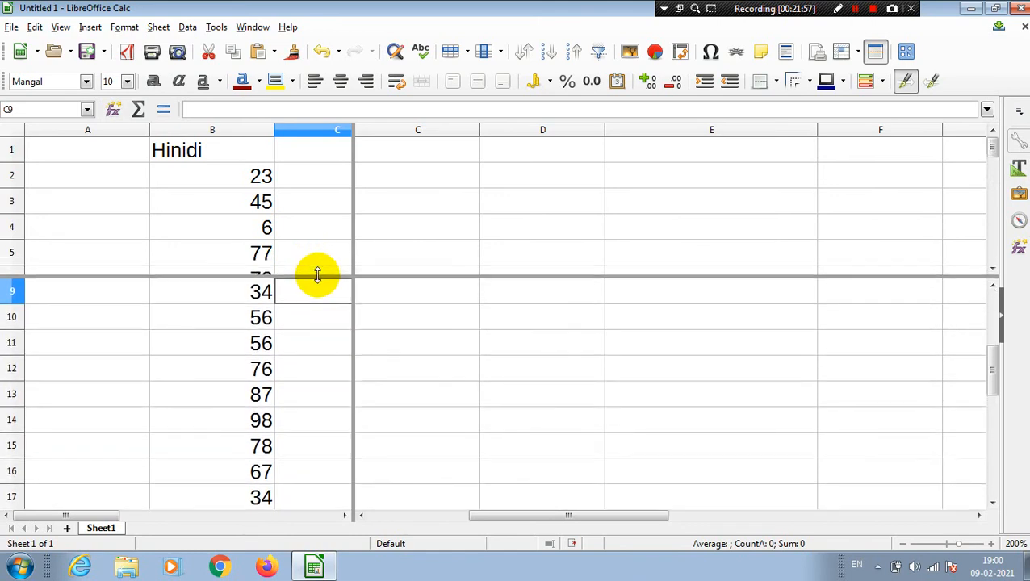
Step: Select B5 in the upper pane, then move the selection from B9 to B1 in the lower pane to compare the split views
{"action": "left_click", "coordinate": [261, 260]}
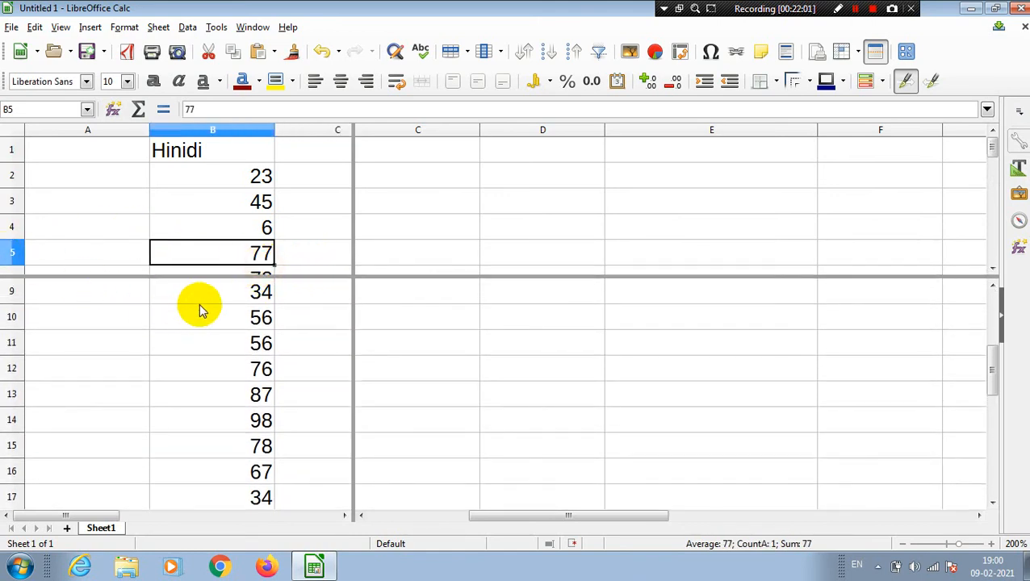
{"action": "left_click", "coordinate": [235, 296]}
{"action": "key", "text": "Up"}
{"action": "key", "text": "Up"}
{"action": "key", "text": "Up"}
{"action": "key", "text": "Up"}
{"action": "key", "text": "Up"}
{"action": "key", "text": "Up"}
{"action": "key", "text": "Up"}
{"action": "key", "text": "Up"}
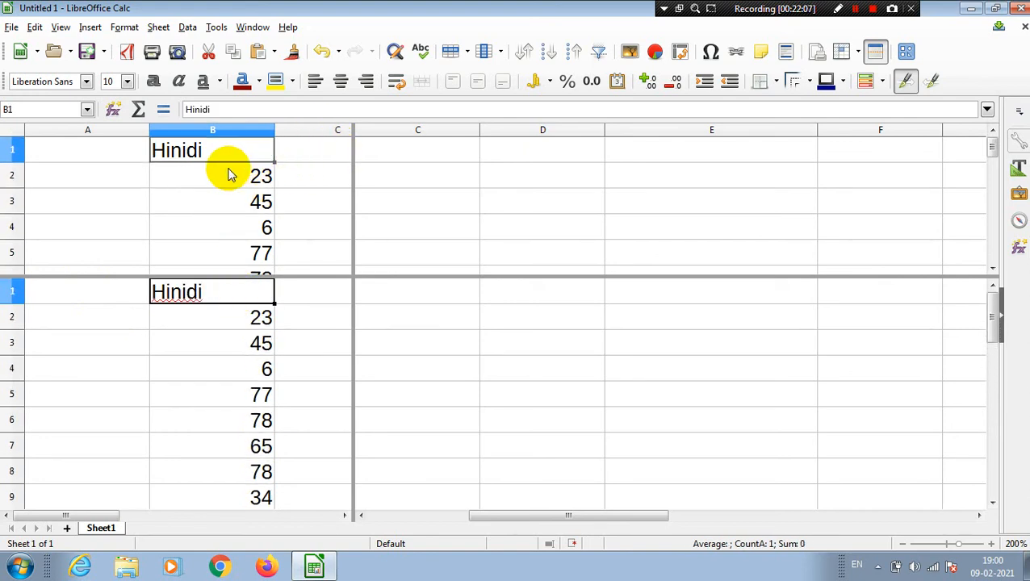
Step: Replace the contents of cells B4, B5 and B6 with efd, wefw and wfwf in the upper pane
{"action": "left_click", "coordinate": [238, 227]}
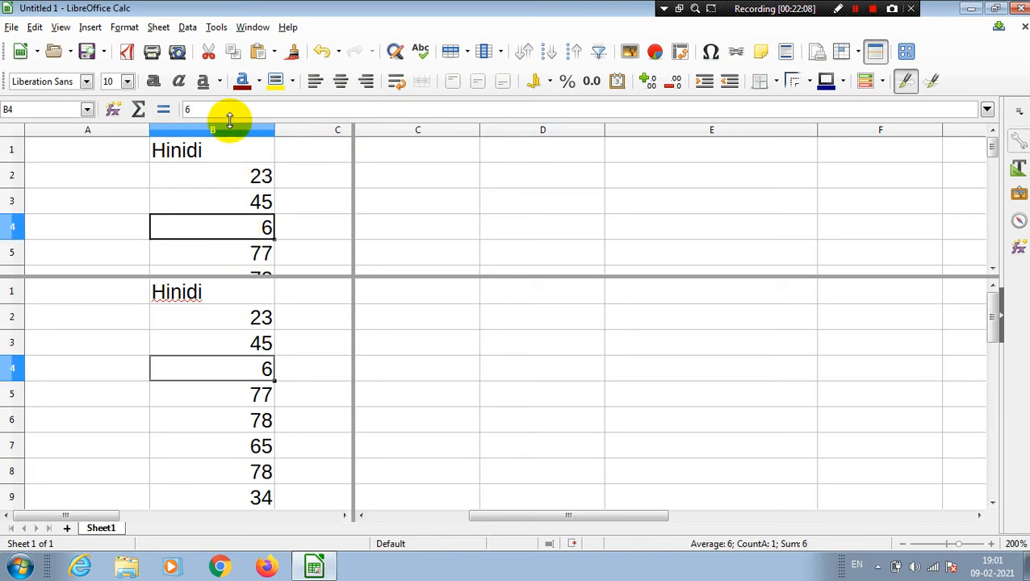
{"action": "type", "text": "efd"}
{"action": "key", "text": "Return"}
{"action": "type", "text": "wefw"}
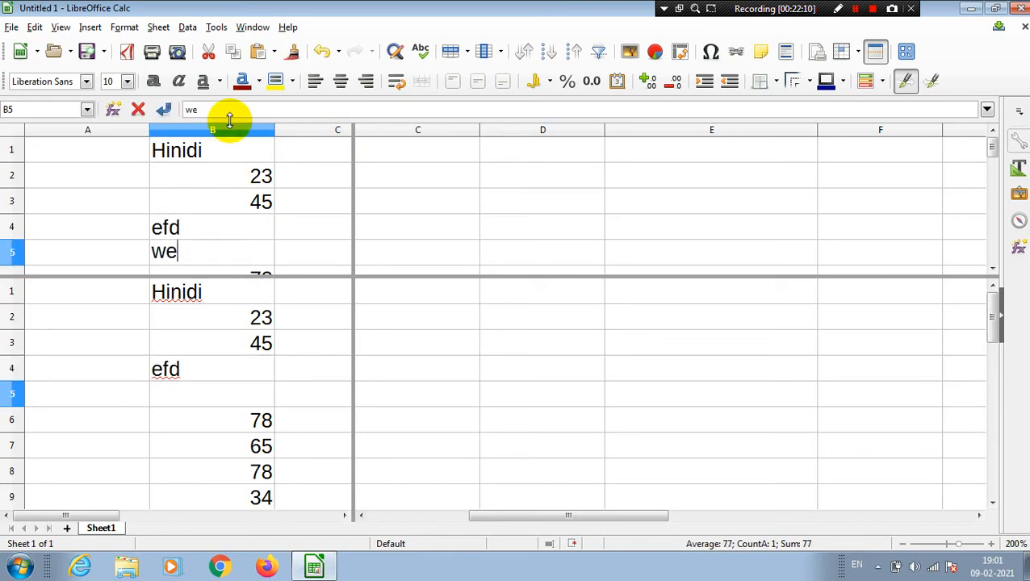
{"action": "key", "text": "Return"}
{"action": "type", "text": "wfwf"}
{"action": "key", "text": "Return"}
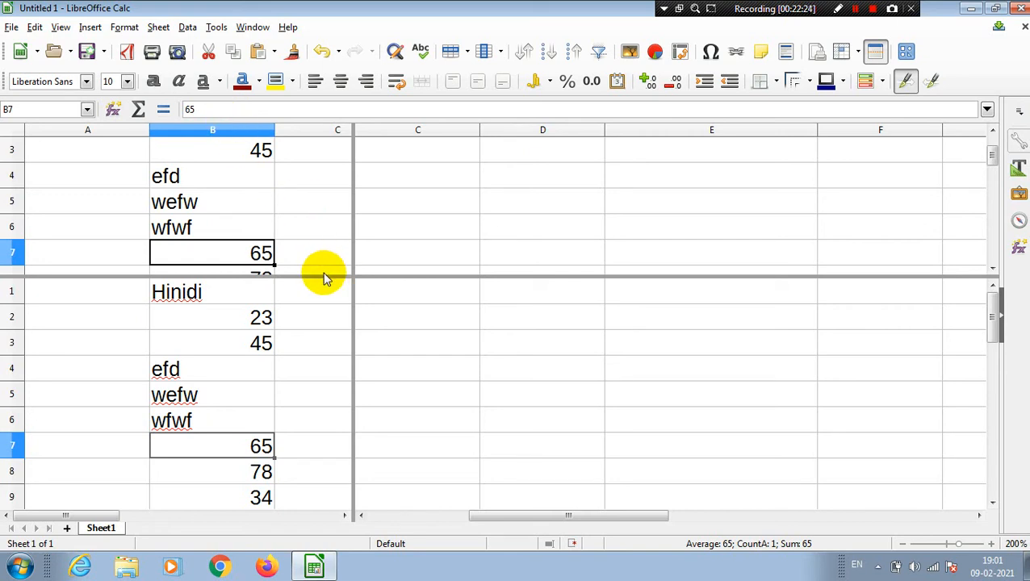
Step: Lower the horizontal divider to below row 9 of the upper pane and remove the window split
{"action": "left_click_drag", "start_coordinate": [323, 276], "coordinate": [365, 315]}
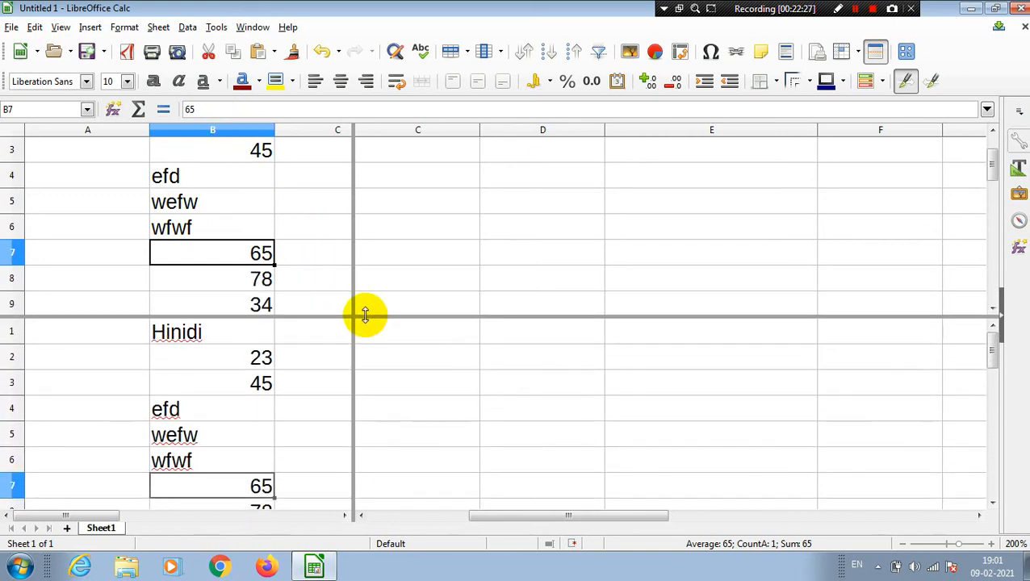
{"action": "left_click", "coordinate": [63, 27]}
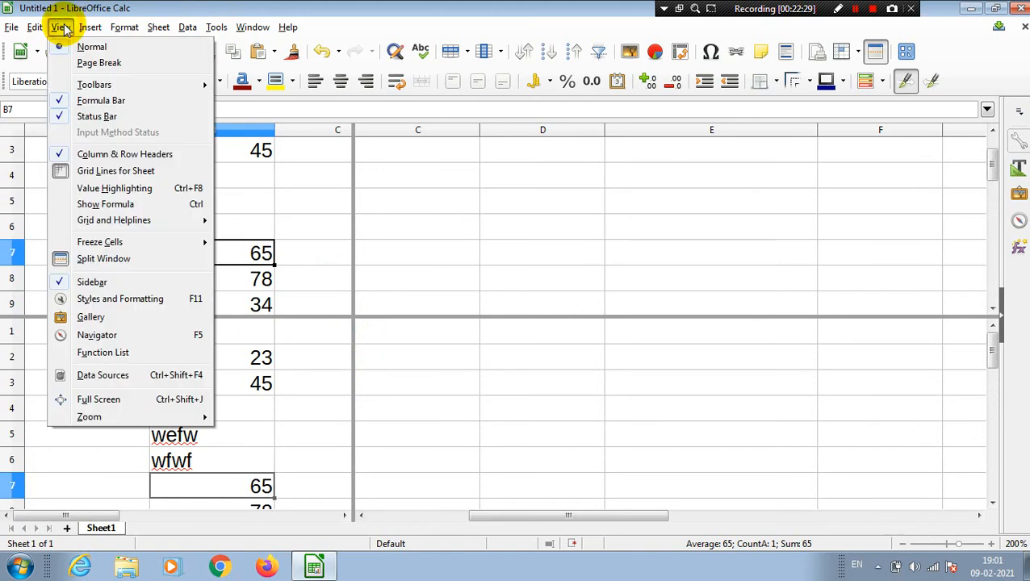
{"action": "left_click", "coordinate": [71, 260]}
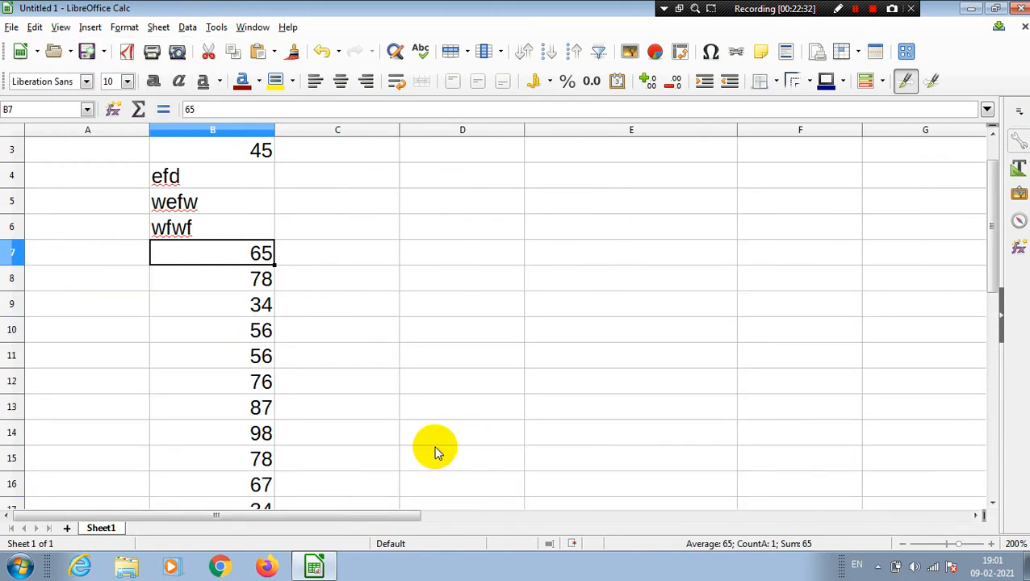
Step: Hide the sidebar and show it again
{"action": "left_click", "coordinate": [62, 29]}
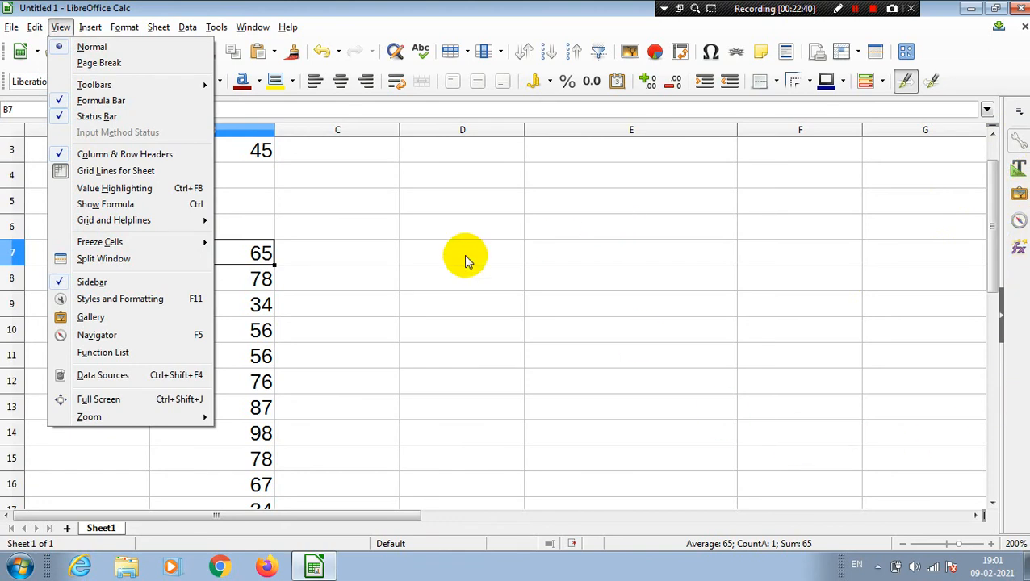
{"action": "left_click", "coordinate": [92, 283]}
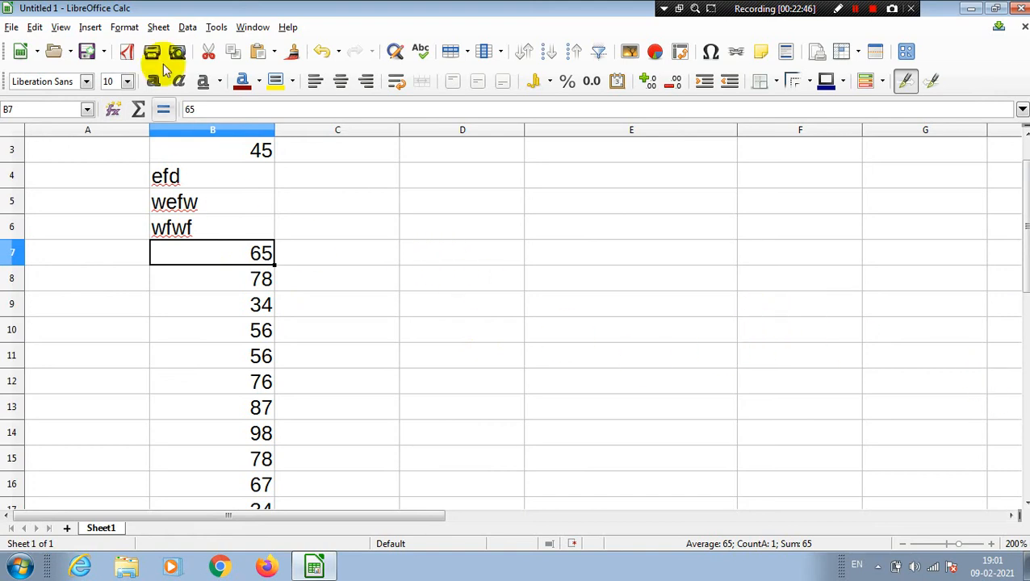
{"action": "left_click", "coordinate": [61, 27]}
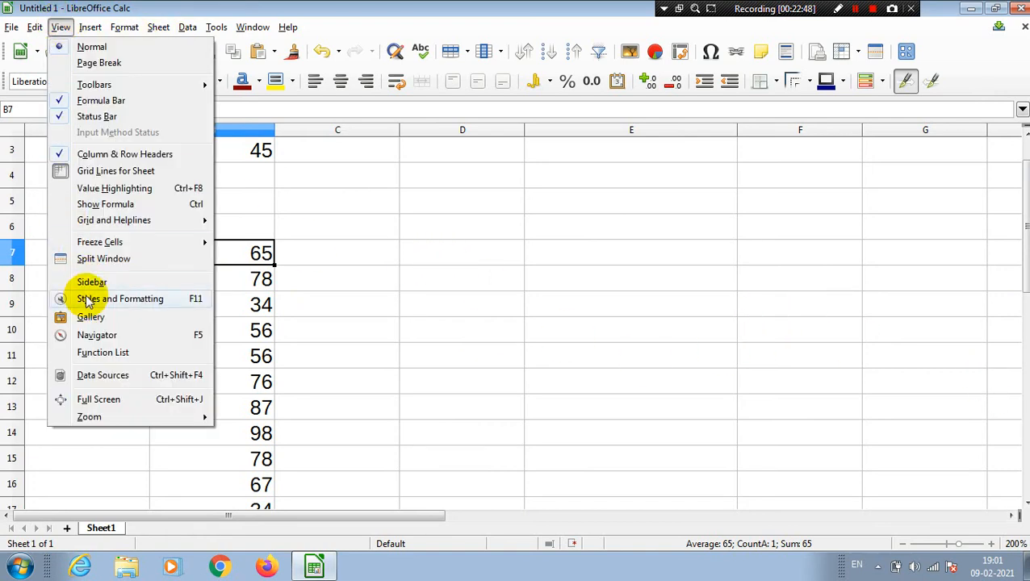
{"action": "left_click", "coordinate": [66, 283]}
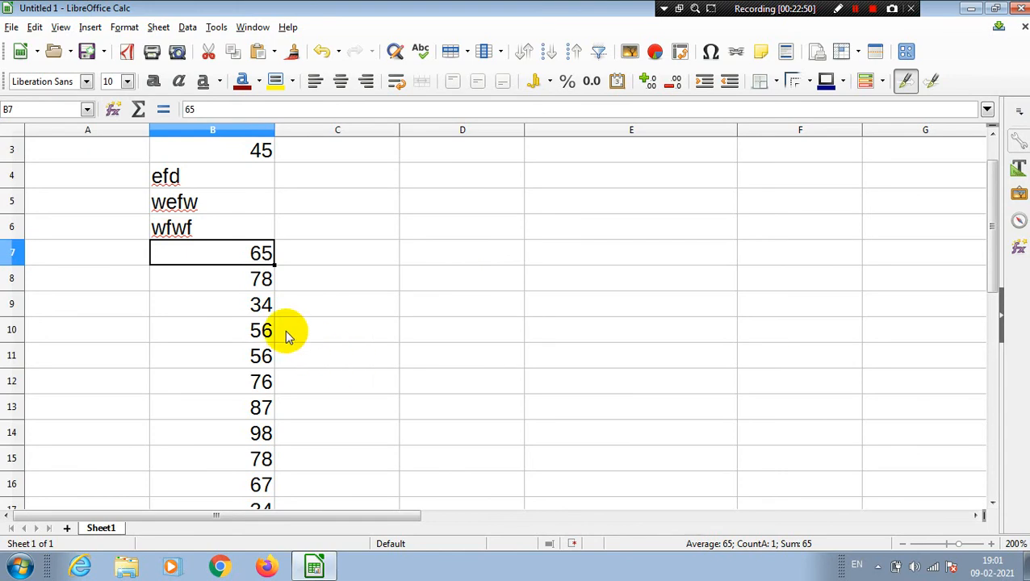
Step: Open Styles and Formatting and apply the Heading 1 style and then Heading 2 to cell B7
{"action": "left_click", "coordinate": [61, 27]}
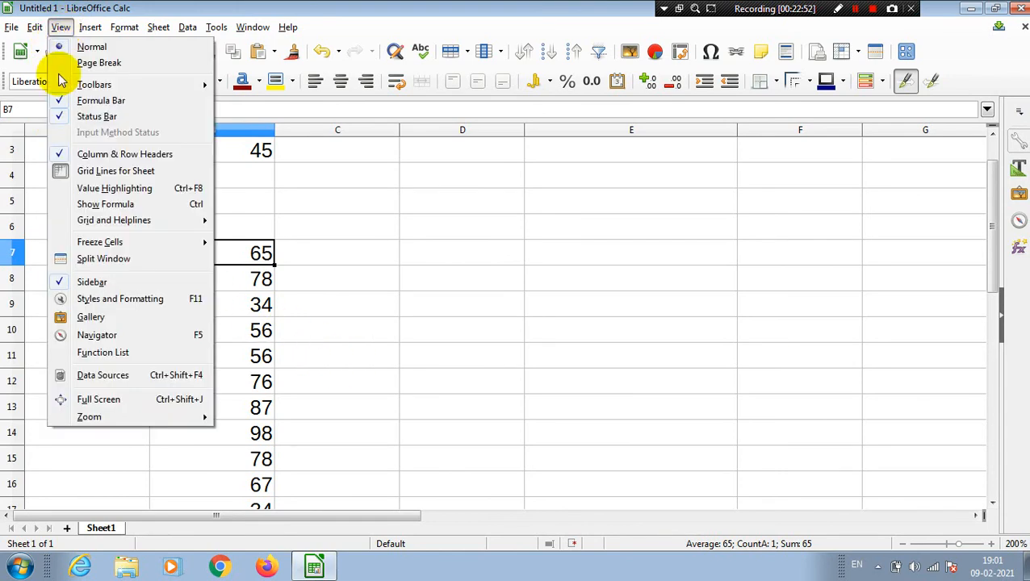
{"action": "left_click", "coordinate": [170, 303]}
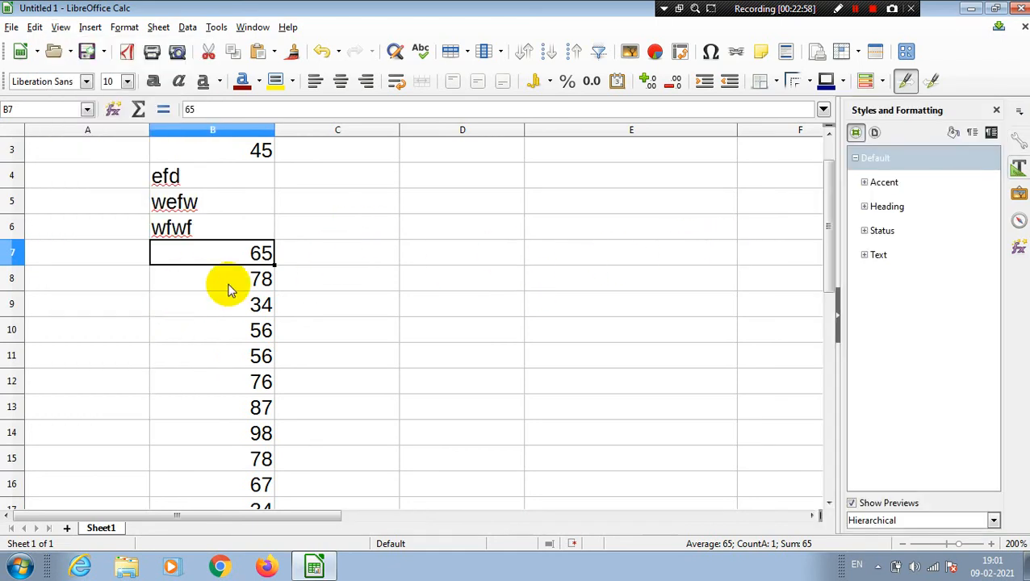
{"action": "left_click", "coordinate": [865, 207]}
{"action": "double_click", "coordinate": [892, 232]}
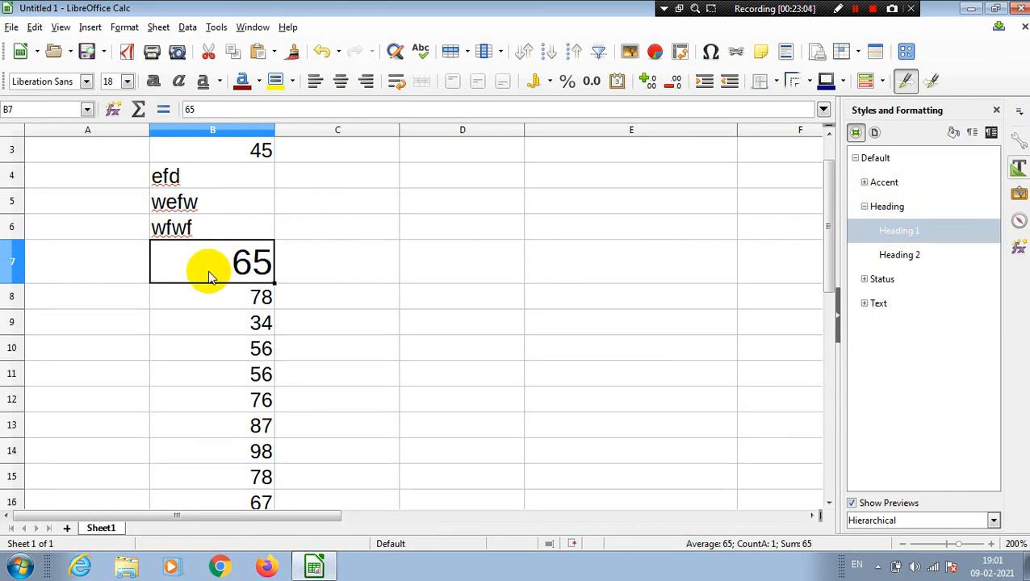
{"action": "double_click", "coordinate": [907, 259]}
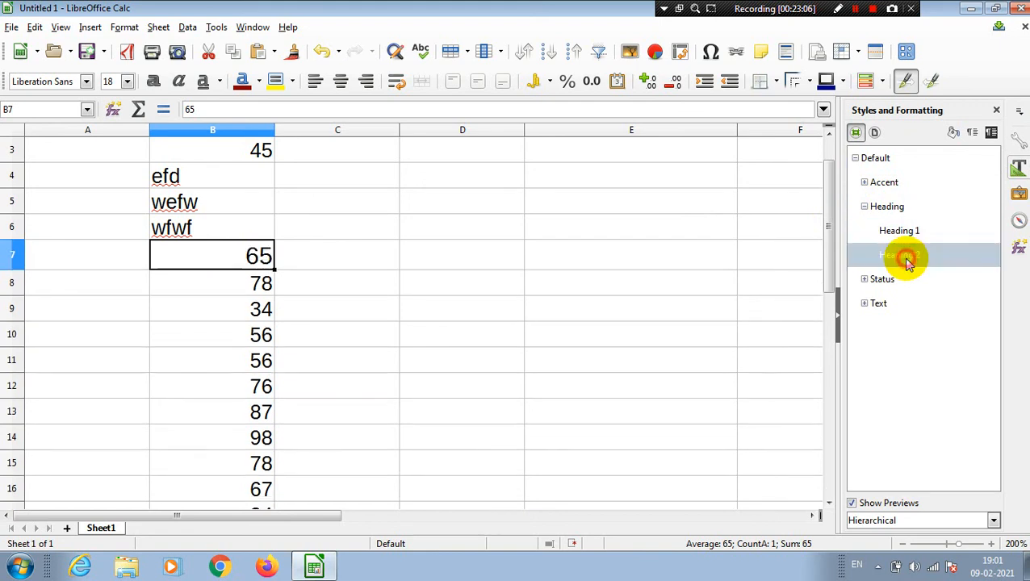
Step: Apply the Footnote text style and then the Note style to cell B7
{"action": "left_click", "coordinate": [865, 303]}
{"action": "double_click", "coordinate": [901, 331]}
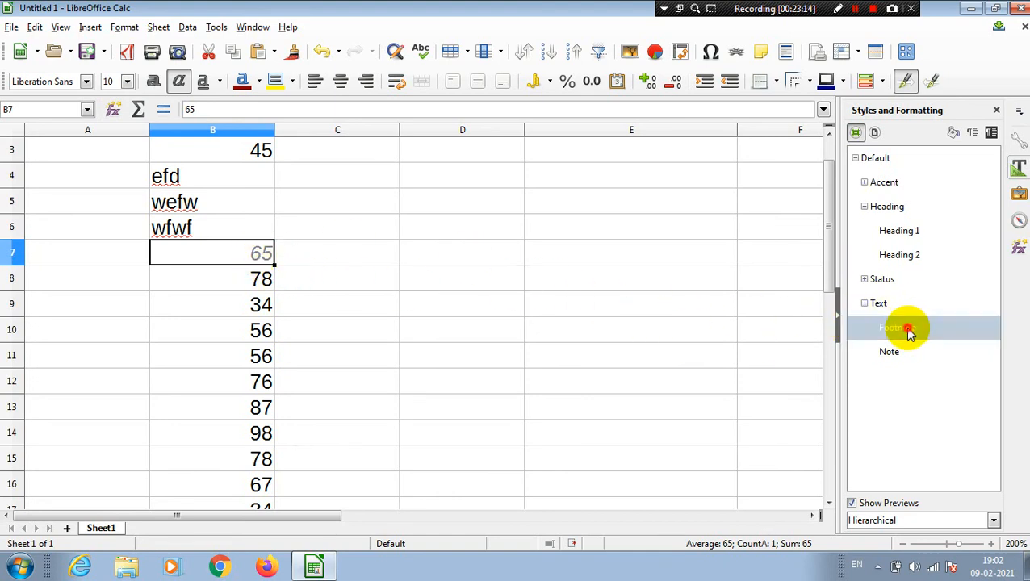
{"action": "double_click", "coordinate": [888, 350]}
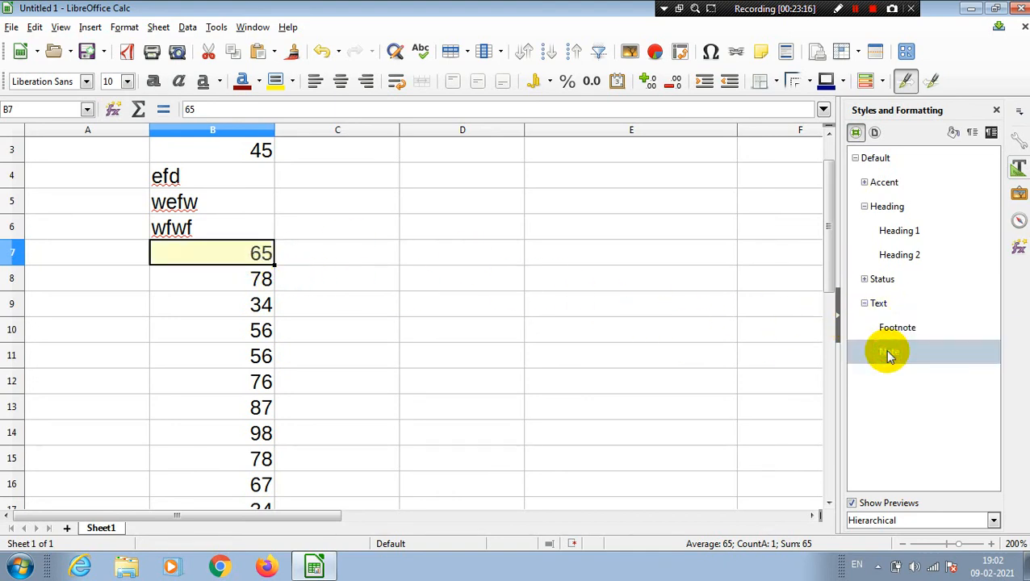
{"action": "left_click", "coordinate": [542, 300]}
Step: Reselect cell B7 and apply the Accent 1, Accent 2 and Accent 3 styles to it in turn
{"action": "left_click", "coordinate": [244, 242]}
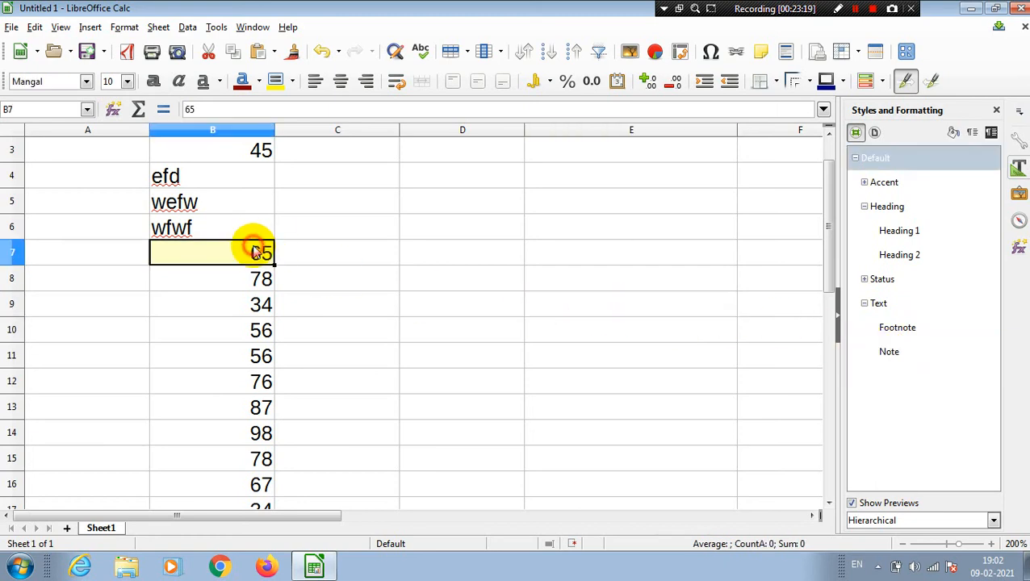
{"action": "left_click", "coordinate": [870, 208]}
{"action": "left_click", "coordinate": [864, 207]}
{"action": "left_click", "coordinate": [865, 182]}
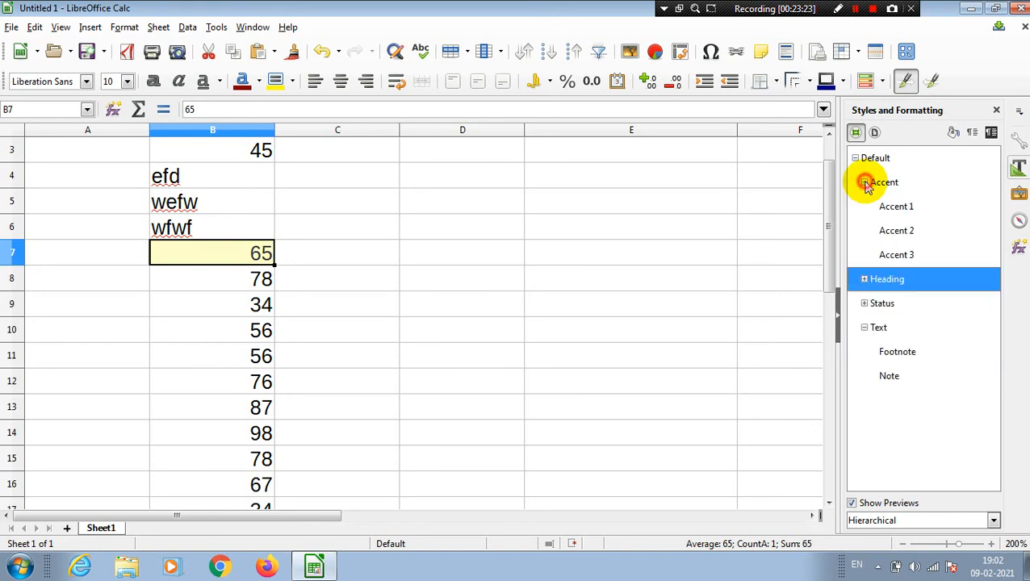
{"action": "double_click", "coordinate": [899, 208]}
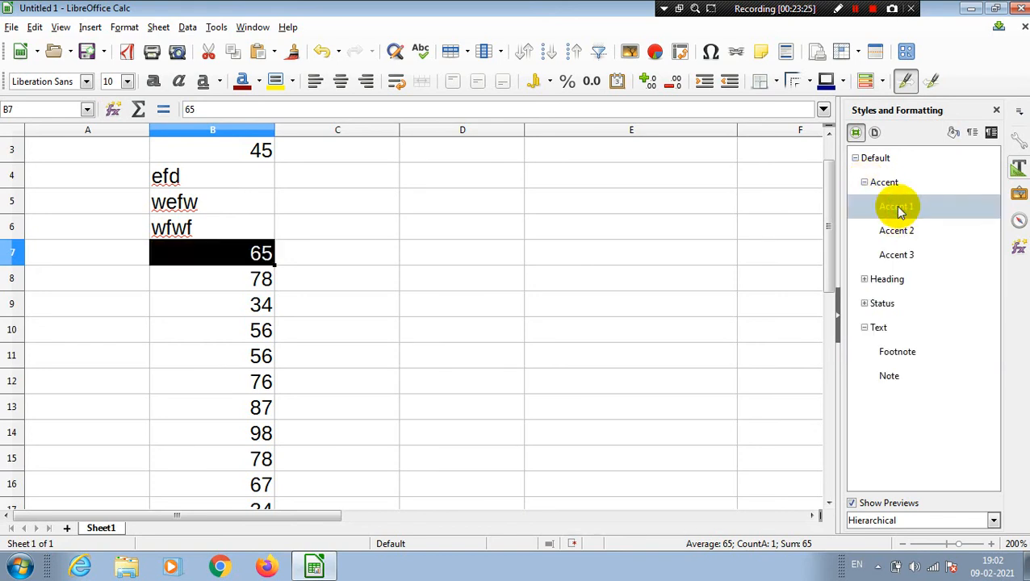
{"action": "double_click", "coordinate": [897, 233]}
{"action": "left_click", "coordinate": [900, 257]}
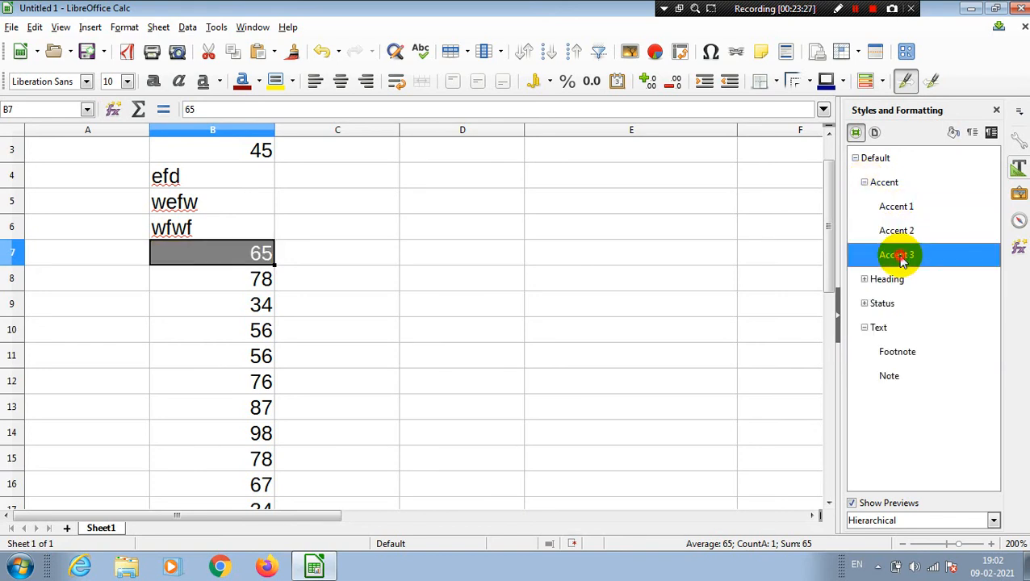
{"action": "double_click", "coordinate": [900, 256]}
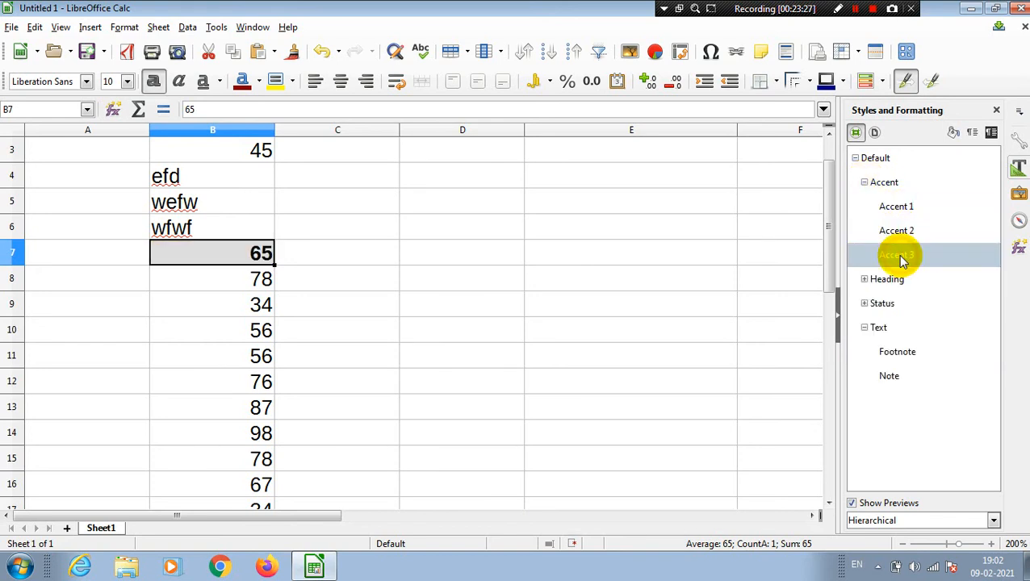
Step: Collapse the Accent style group, close Styles and Formatting, and select cell C7
{"action": "left_click", "coordinate": [867, 184]}
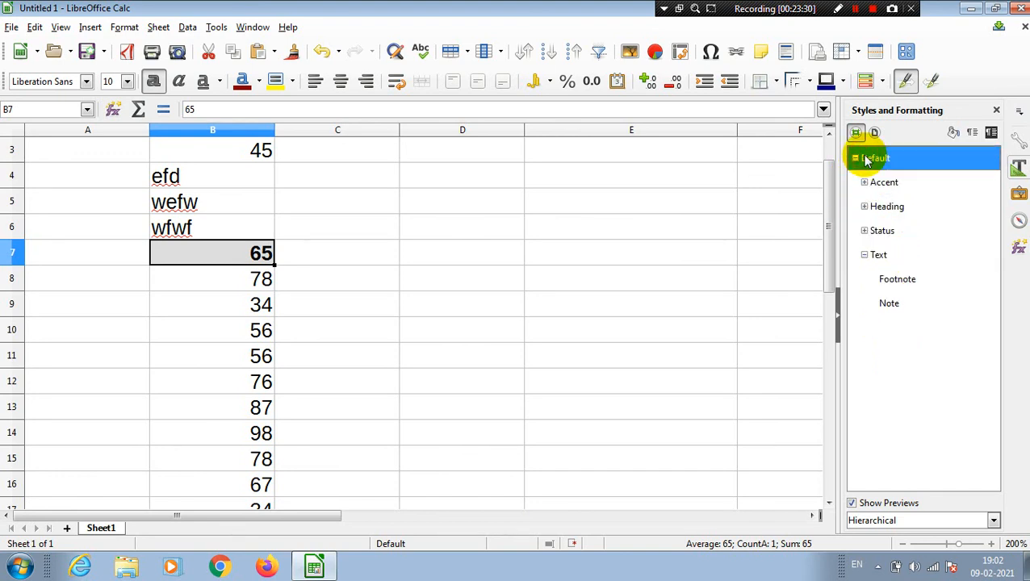
{"action": "left_click", "coordinate": [999, 110]}
{"action": "left_click", "coordinate": [342, 252]}
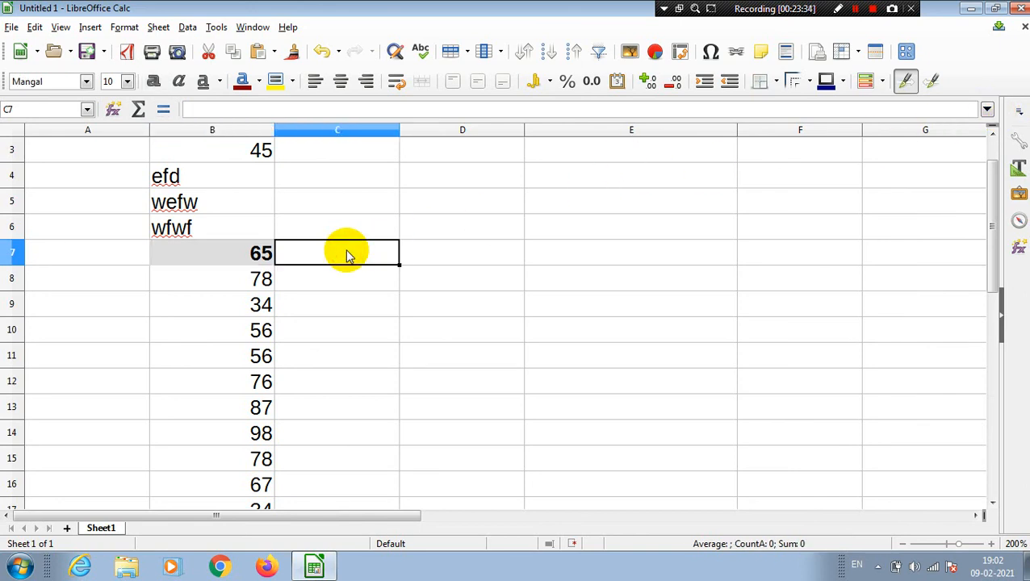
Step: Open the Gallery, insert the black laptop picture from the Computers theme into the sheet, and reposition it near row 1
{"action": "left_click", "coordinate": [61, 27]}
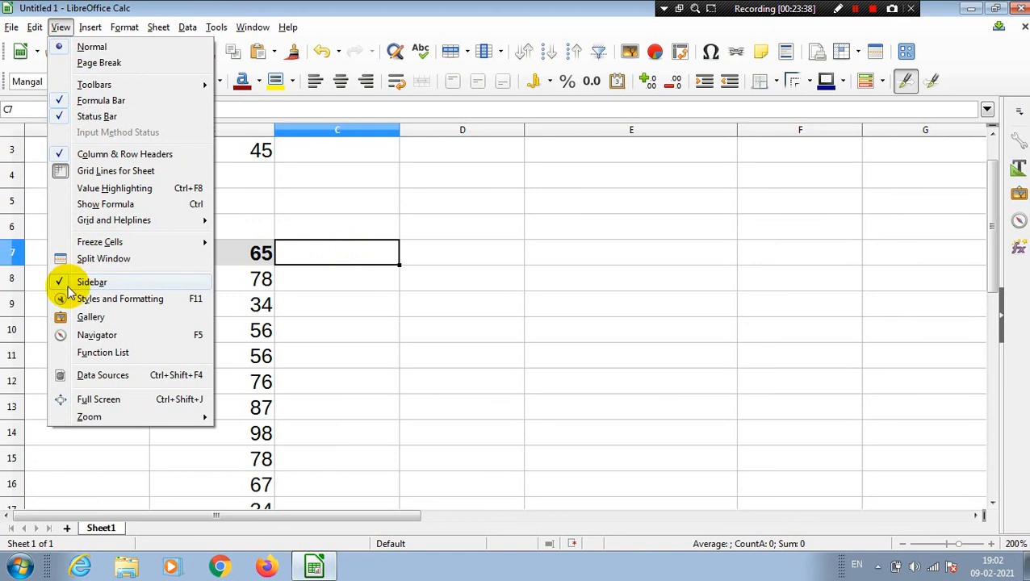
{"action": "left_click", "coordinate": [104, 317]}
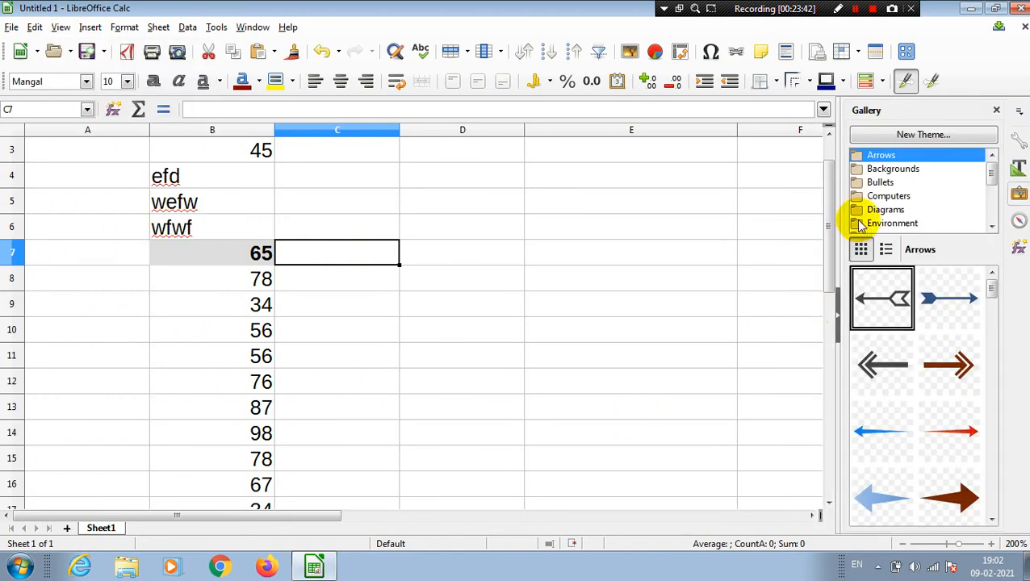
{"action": "left_click", "coordinate": [889, 196]}
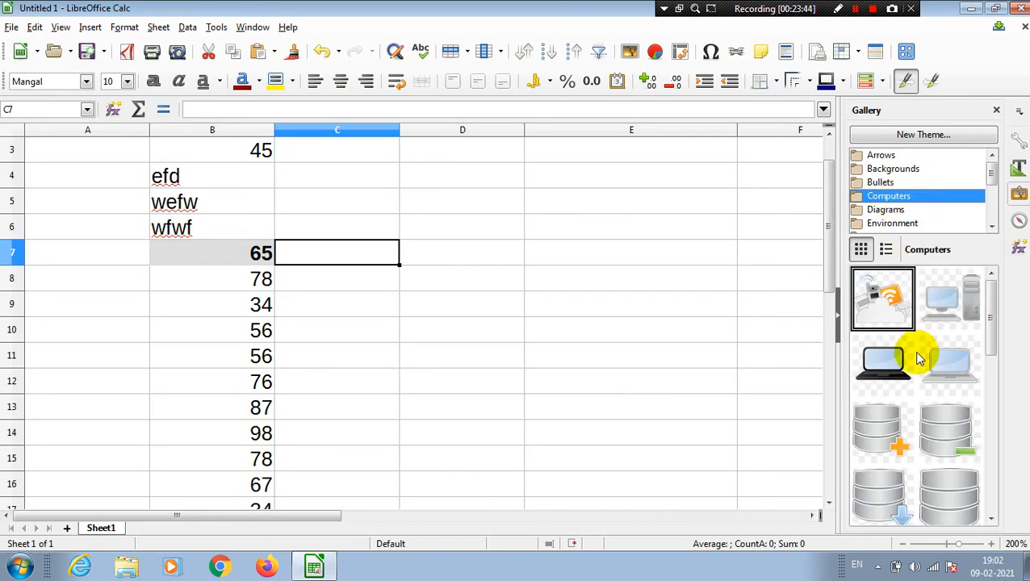
{"action": "mouse_move", "coordinate": [882, 362]}
{"action": "left_mouse_down"}
{"action": "mouse_move", "coordinate": [567, 288]}
{"action": "mouse_move", "coordinate": [563, 277]}
{"action": "left_mouse_up"}
{"action": "mouse_move", "coordinate": [777, 391]}
{"action": "left_mouse_down"}
{"action": "mouse_move", "coordinate": [510, 234]}
{"action": "mouse_move", "coordinate": [275, 310]}
{"action": "mouse_move", "coordinate": [253, 292]}
{"action": "left_mouse_up"}
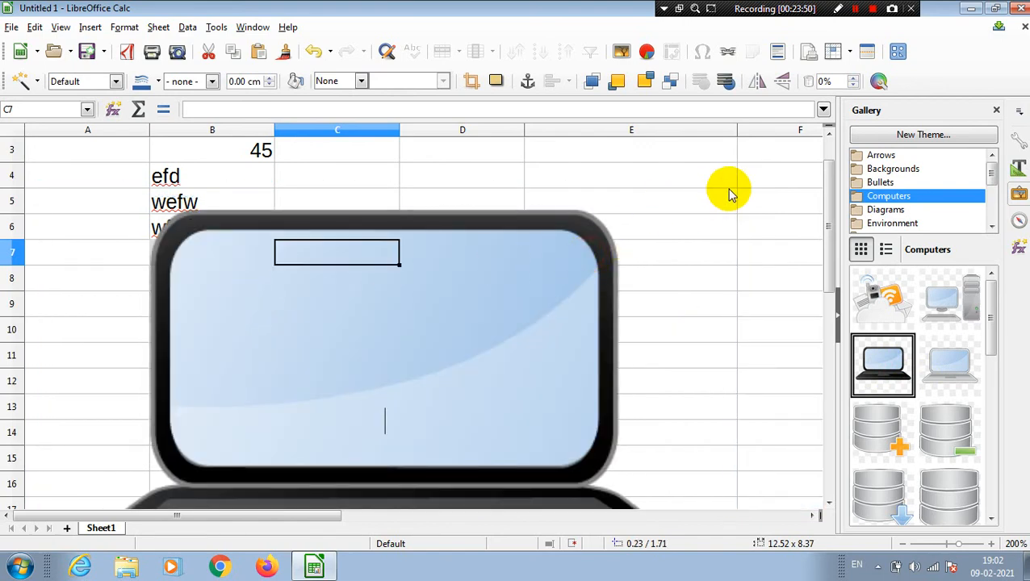
{"action": "left_click_drag", "start_coordinate": [569, 250], "coordinate": [603, 136]}
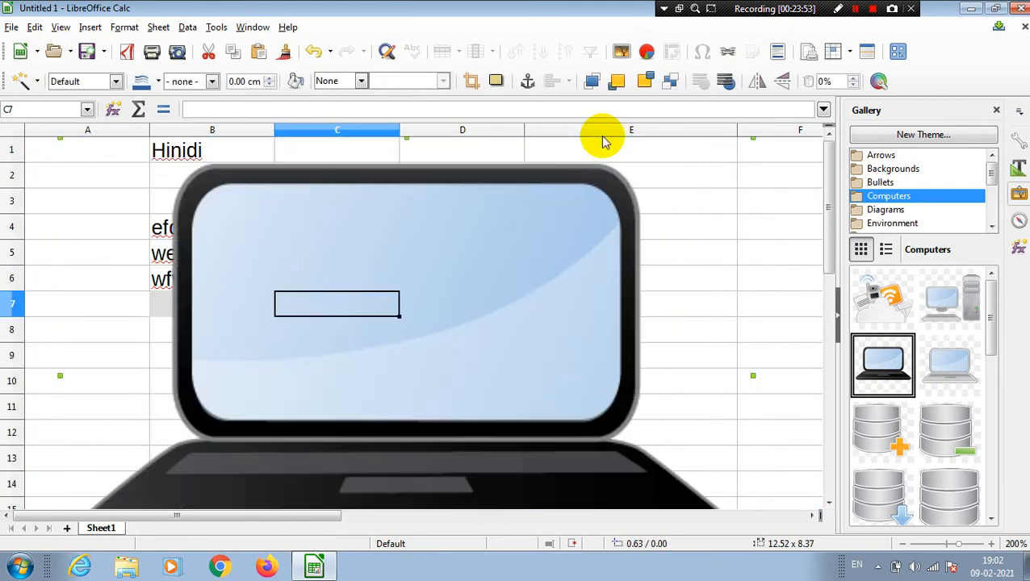
Step: Zoom out to 140%, shrink the laptop picture to about 5.00 x 3.34, and move it over columns D and E
{"action": "left_click", "coordinate": [902, 544]}
{"action": "left_click", "coordinate": [902, 544]}
{"action": "left_click", "coordinate": [902, 544]}
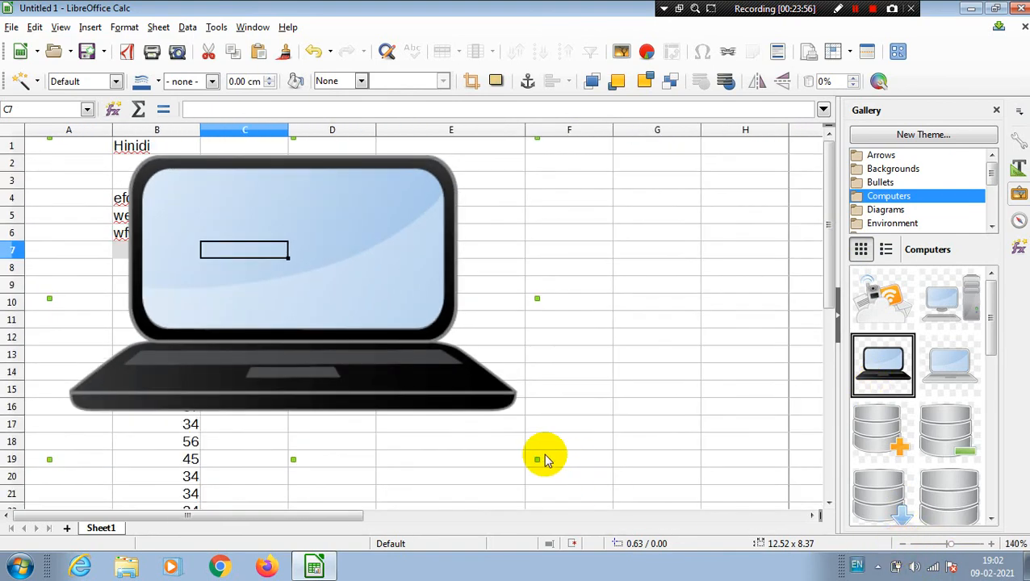
{"action": "left_click_drag", "start_coordinate": [536, 461], "coordinate": [244, 266]}
{"action": "left_click_drag", "start_coordinate": [184, 224], "coordinate": [448, 214]}
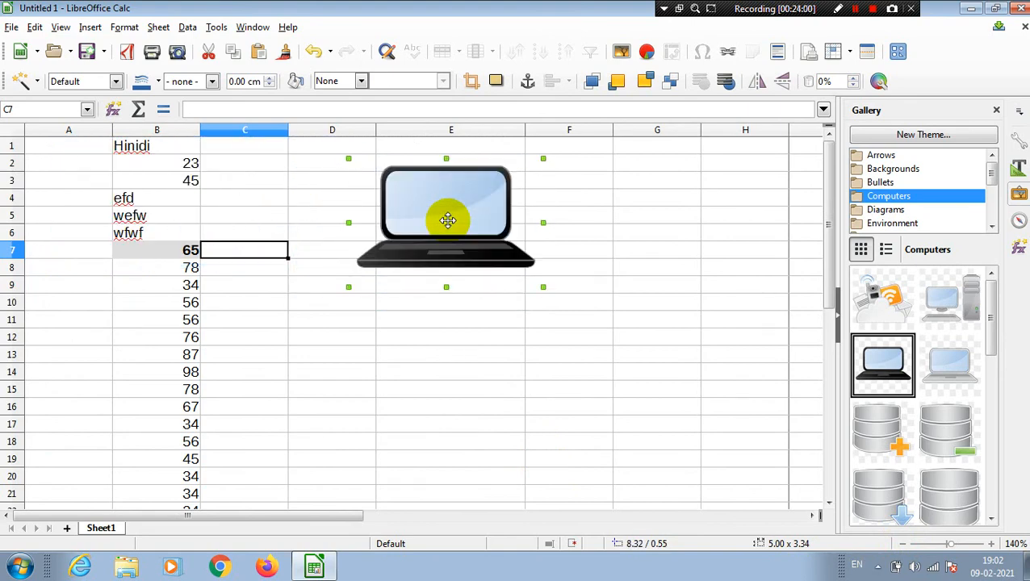
Step: Look through the Finance, People and Homepage themes in the Gallery, and close the Gallery
{"action": "scroll", "coordinate": [991, 173], "scroll_direction": "down", "scroll_amount": 3}
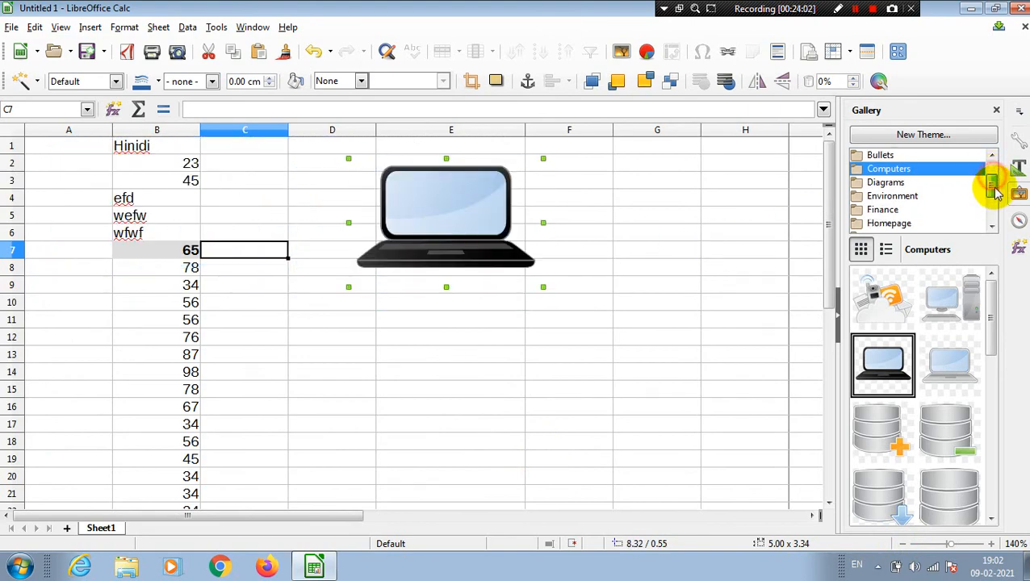
{"action": "left_click", "coordinate": [886, 196]}
{"action": "left_click", "coordinate": [885, 223]}
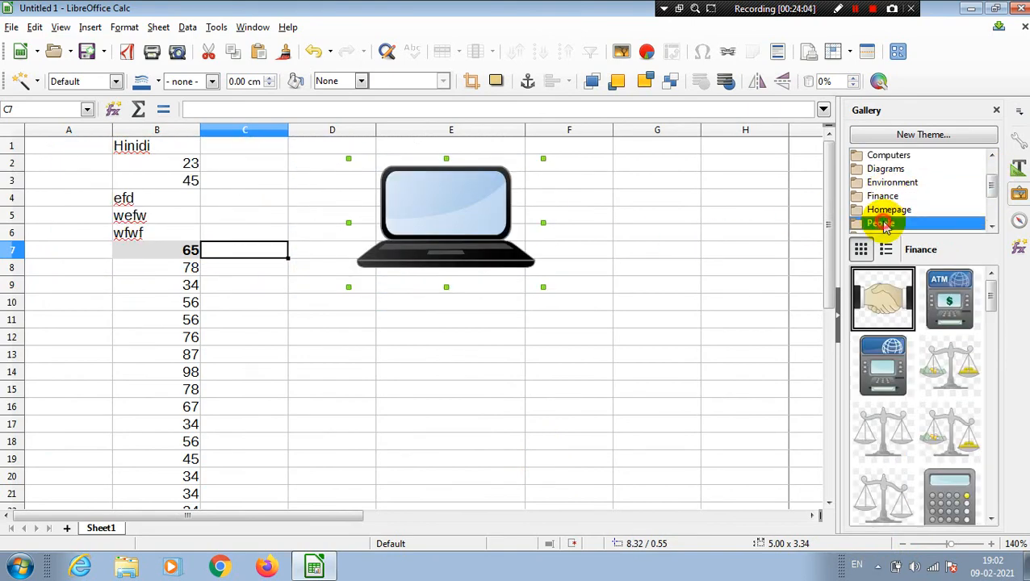
{"action": "left_click", "coordinate": [888, 210]}
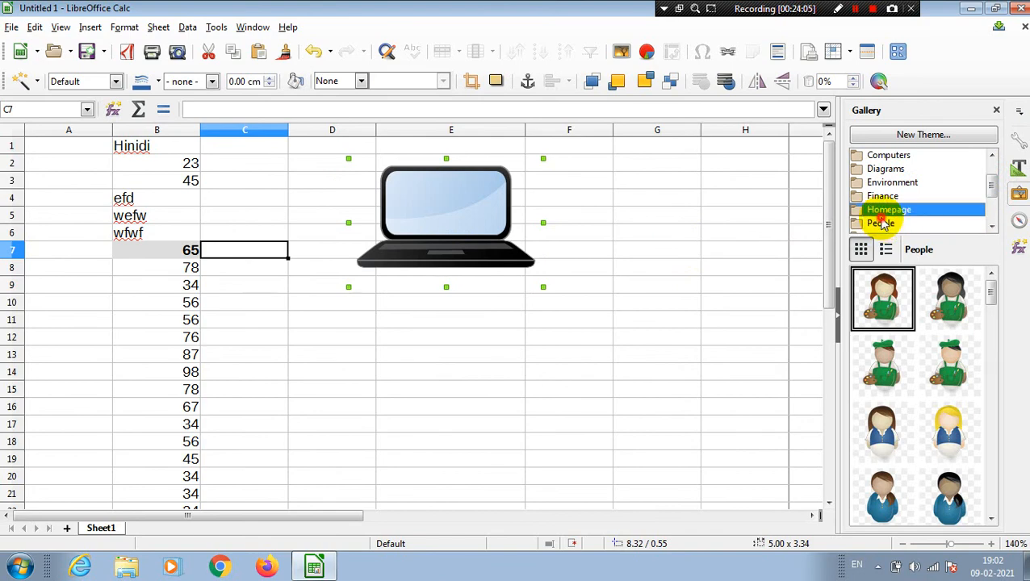
{"action": "left_click", "coordinate": [998, 112]}
Step: Move the laptop picture over columns F and G, delete it, and return the zoom to 200%
{"action": "left_click_drag", "start_coordinate": [466, 203], "coordinate": [633, 212]}
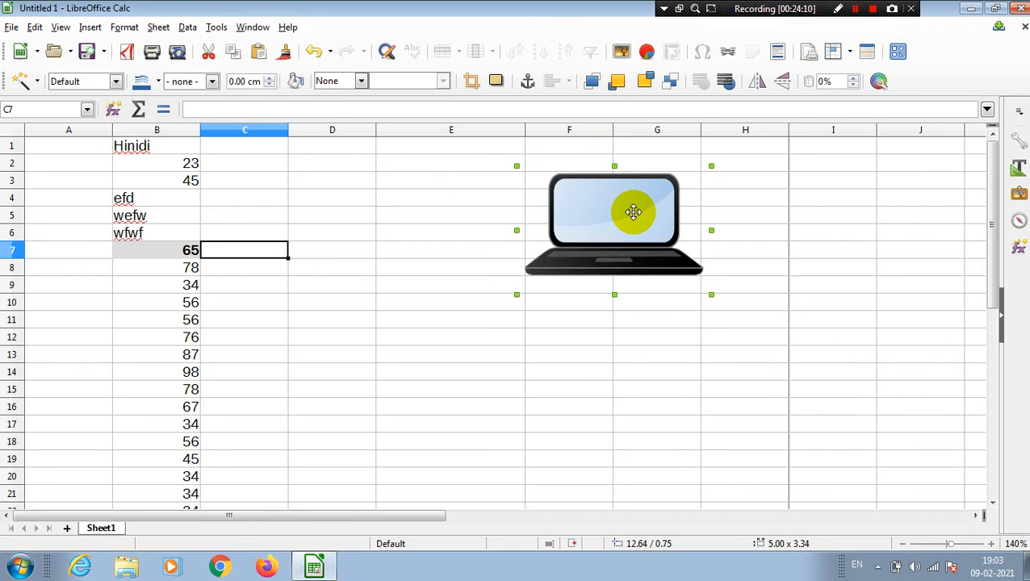
{"action": "key", "text": "Delete"}
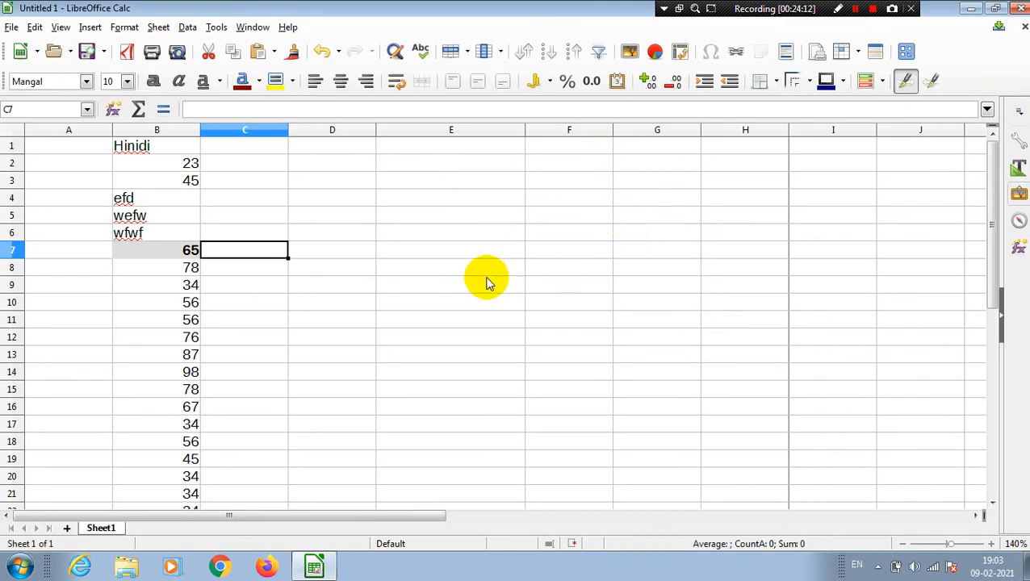
{"action": "left_click", "coordinate": [992, 545]}
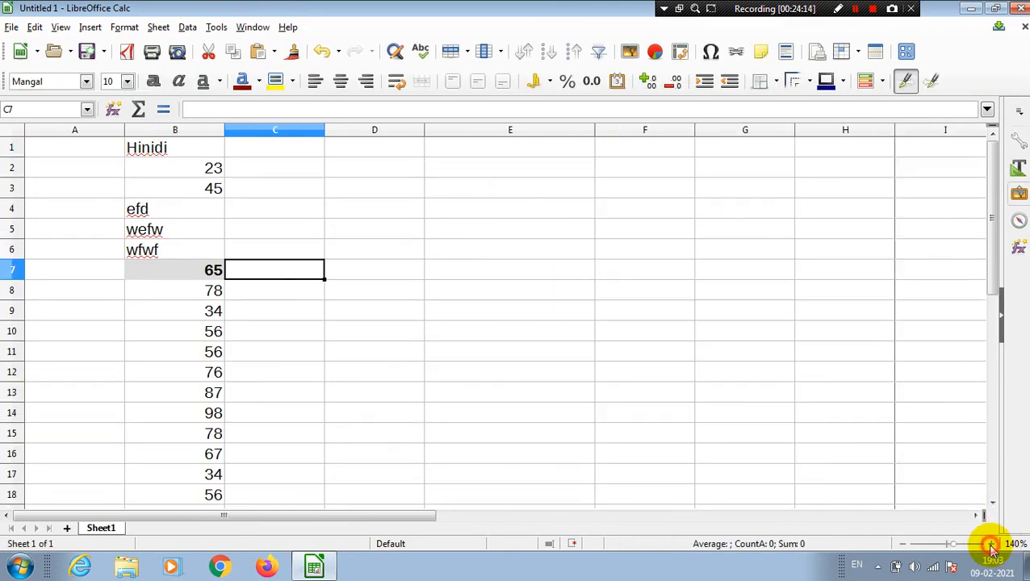
{"action": "left_click", "coordinate": [992, 545]}
{"action": "left_click", "coordinate": [992, 544]}
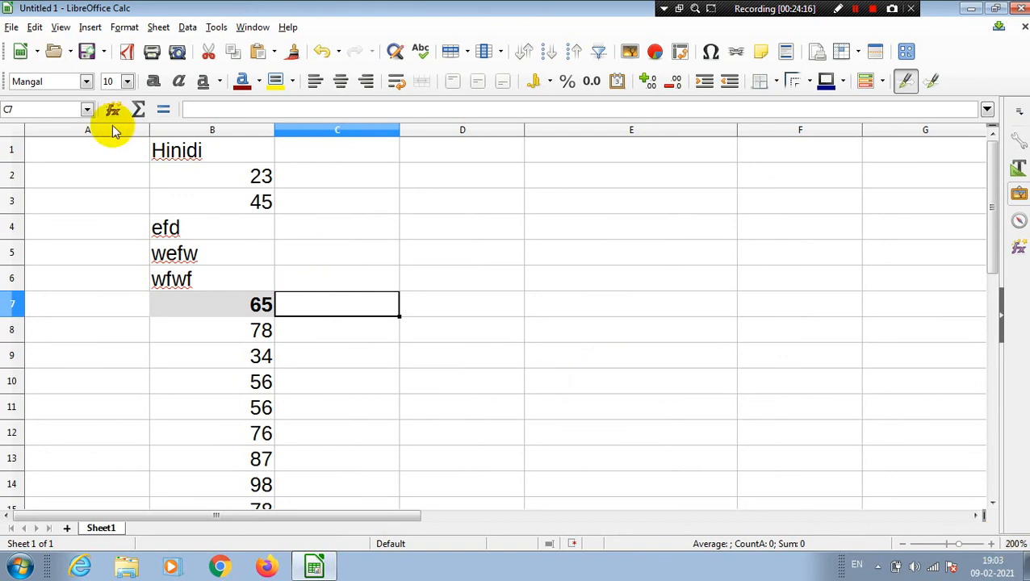
Step: Open the Function List and look through the functions in the Financial category
{"action": "left_click", "coordinate": [60, 27]}
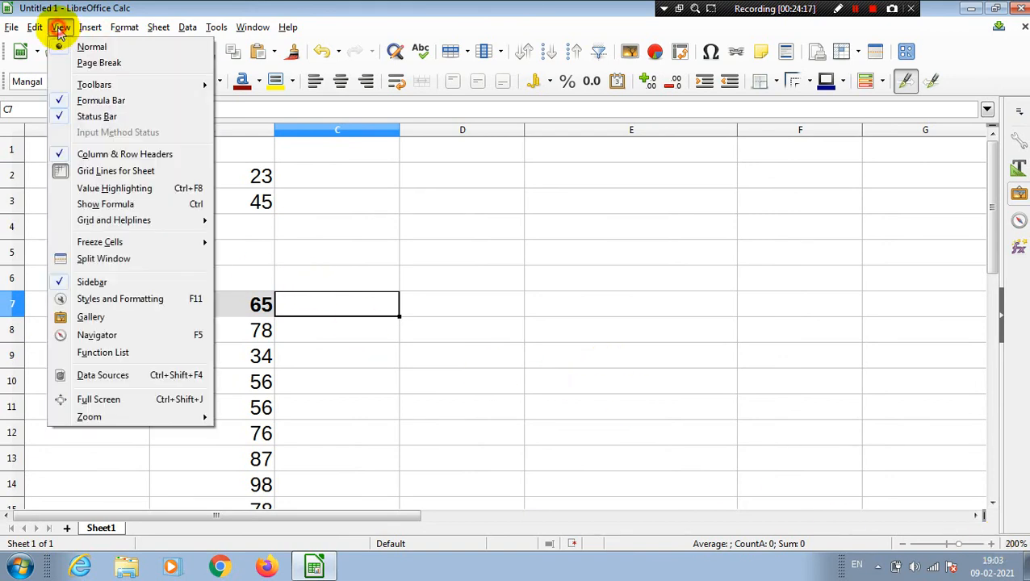
{"action": "left_click", "coordinate": [139, 351]}
{"action": "left_click", "coordinate": [139, 351]}
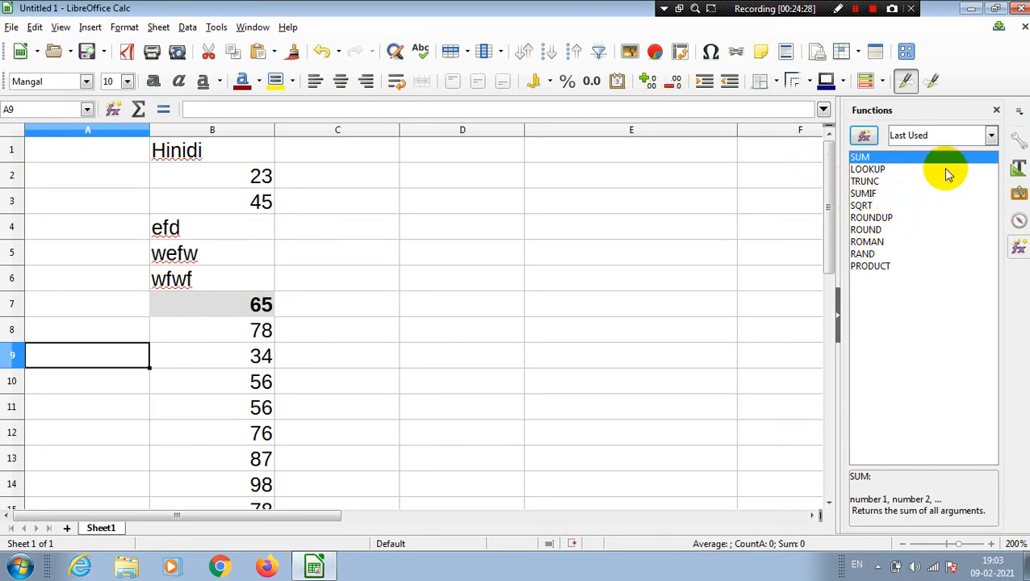
{"action": "left_click", "coordinate": [991, 135]}
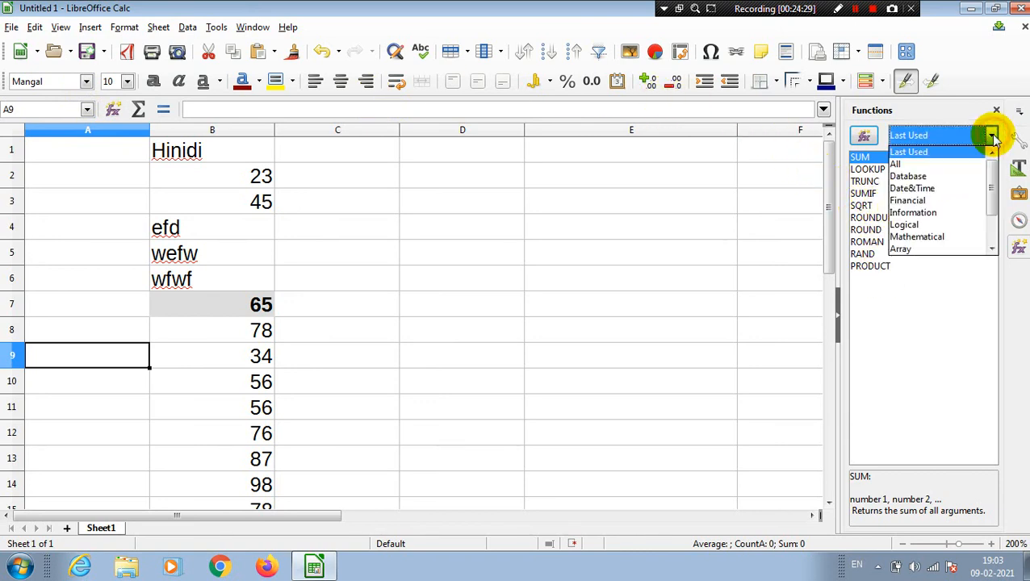
{"action": "left_click", "coordinate": [921, 201]}
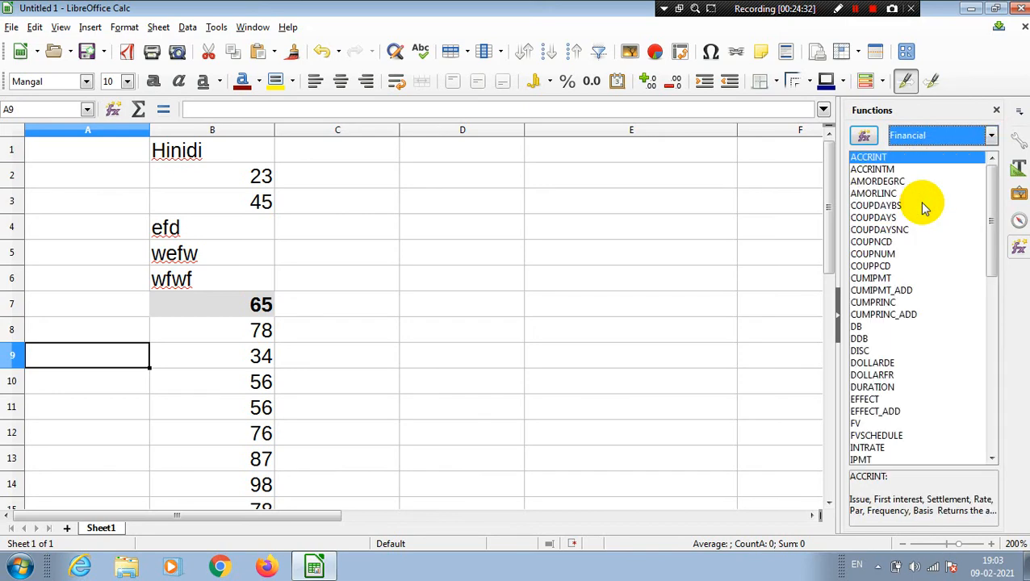
{"action": "left_click_drag", "start_coordinate": [994, 249], "coordinate": [1006, 427]}
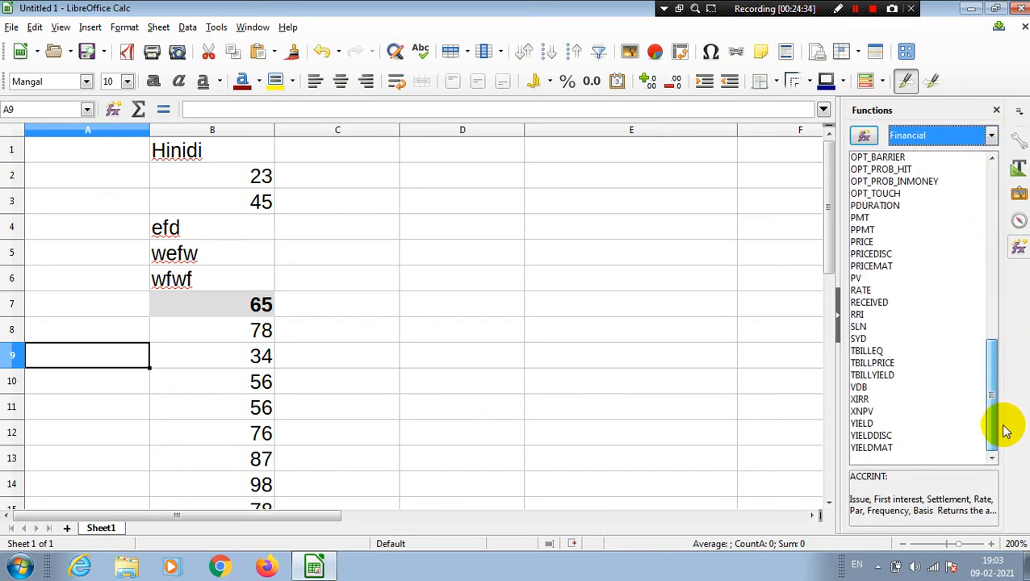
Step: Switch the function category to Mathematical and look through its functions
{"action": "left_click", "coordinate": [991, 135]}
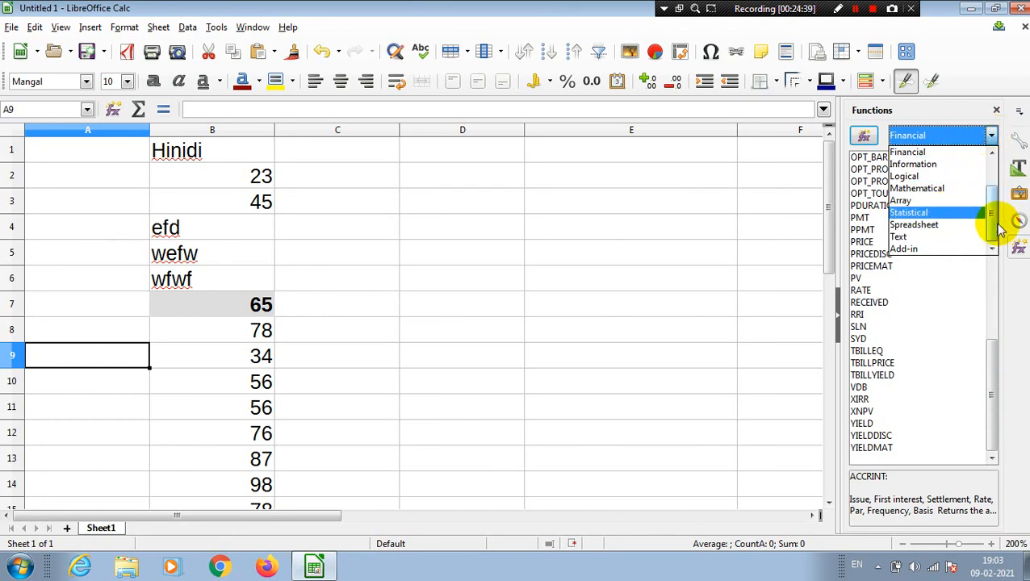
{"action": "left_click_drag", "start_coordinate": [993, 223], "coordinate": [994, 203]}
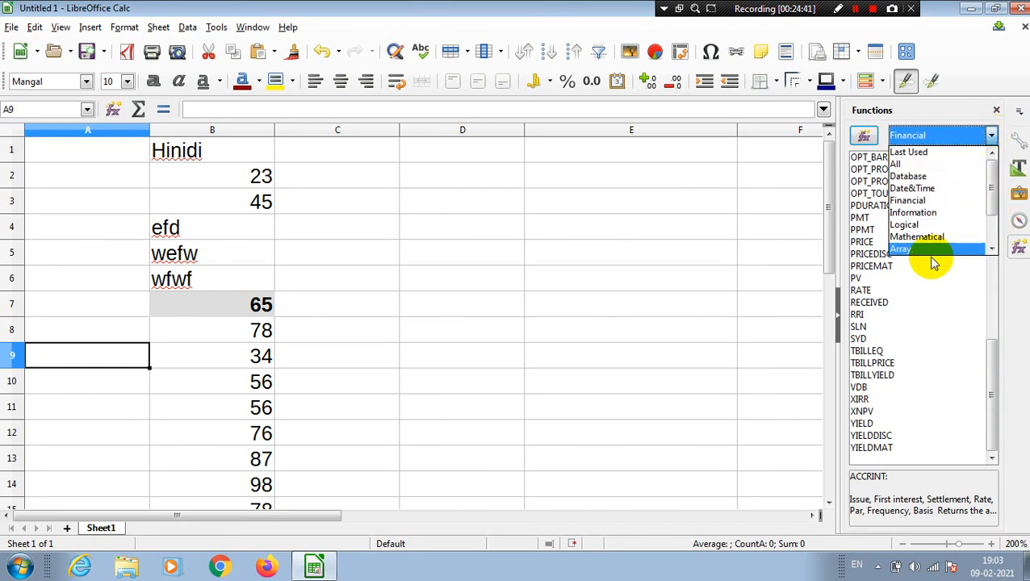
{"action": "left_click", "coordinate": [908, 237]}
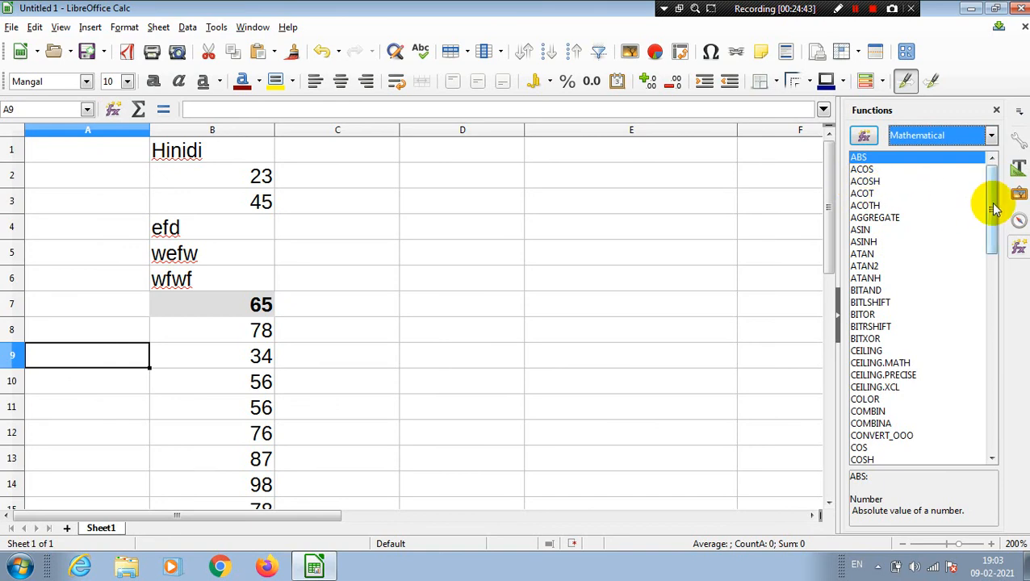
{"action": "left_click_drag", "start_coordinate": [995, 202], "coordinate": [976, 436]}
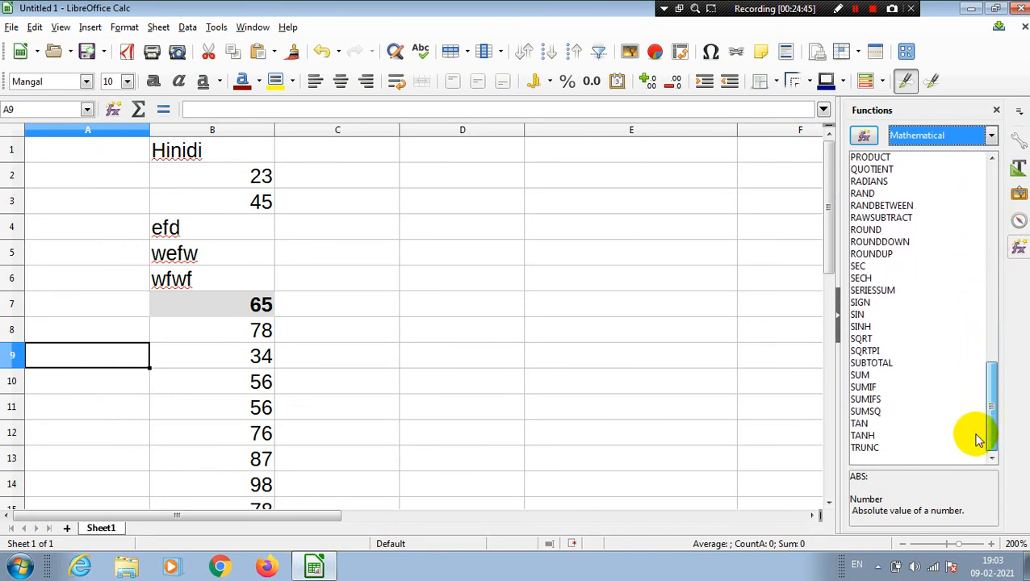
Step: Highlight the range B7:B13, close the Function List, and select cell E3
{"action": "left_click", "coordinate": [561, 258]}
{"action": "left_click_drag", "start_coordinate": [220, 309], "coordinate": [260, 460]}
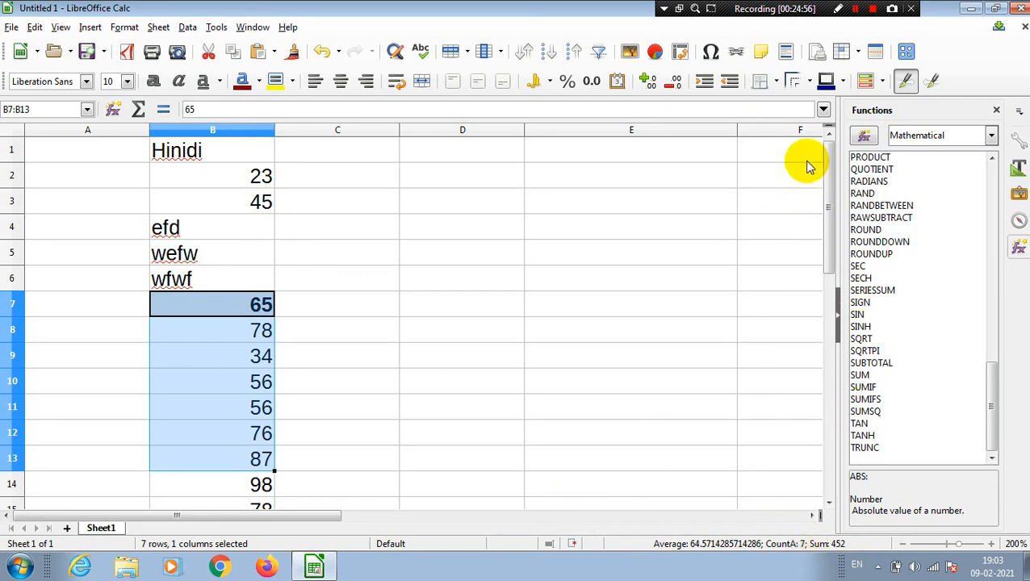
{"action": "left_click", "coordinate": [689, 230]}
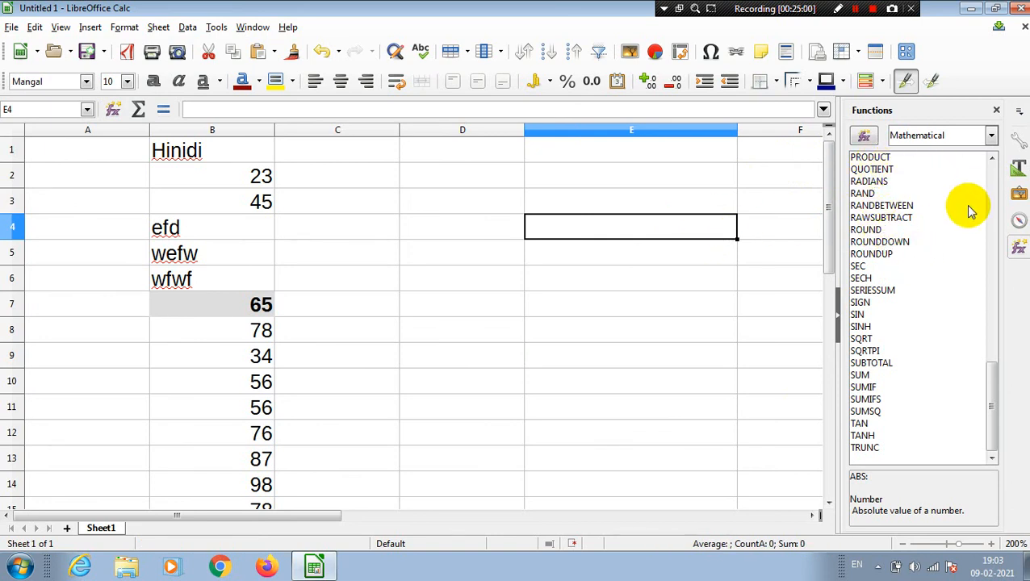
{"action": "left_click", "coordinate": [996, 111]}
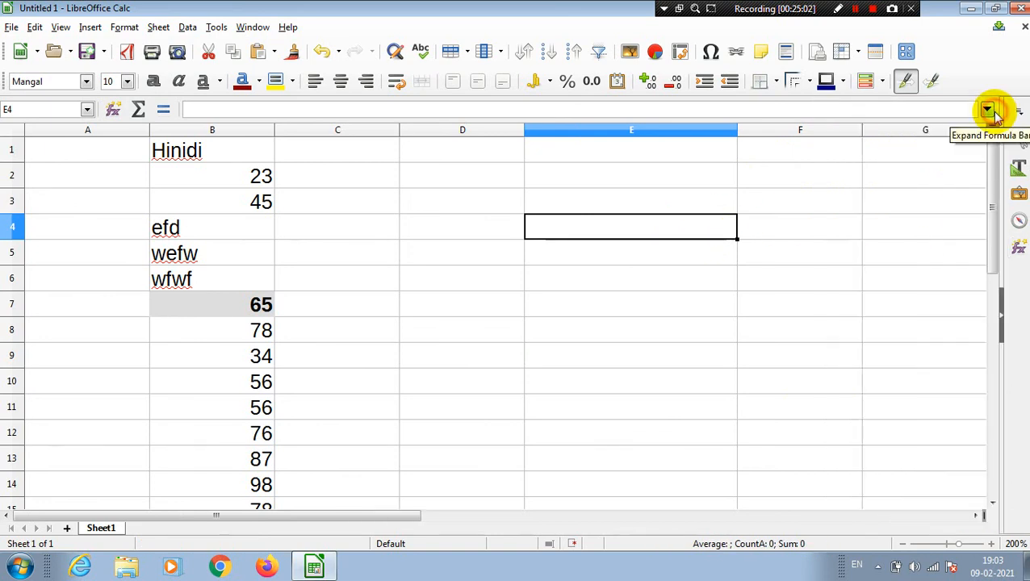
{"action": "left_click", "coordinate": [662, 201]}
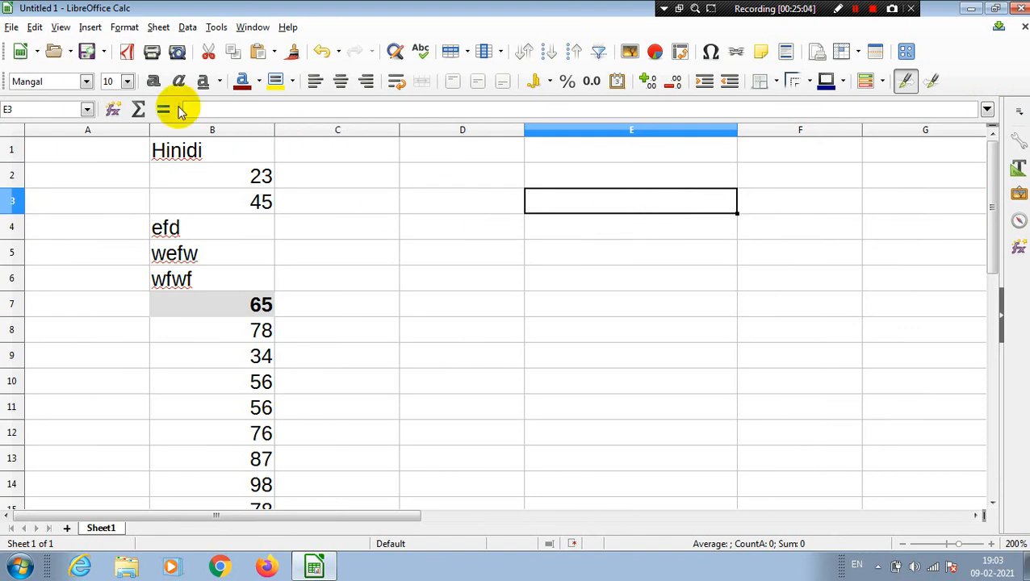
Step: View the sheet in Full Screen mode and return to the normal window
{"action": "left_click", "coordinate": [60, 27]}
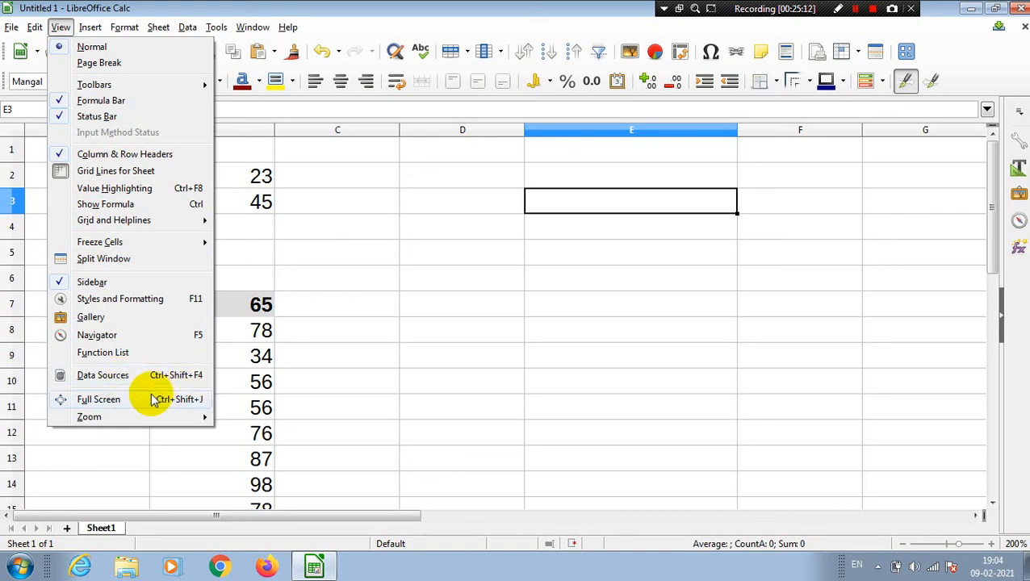
{"action": "left_click", "coordinate": [120, 405]}
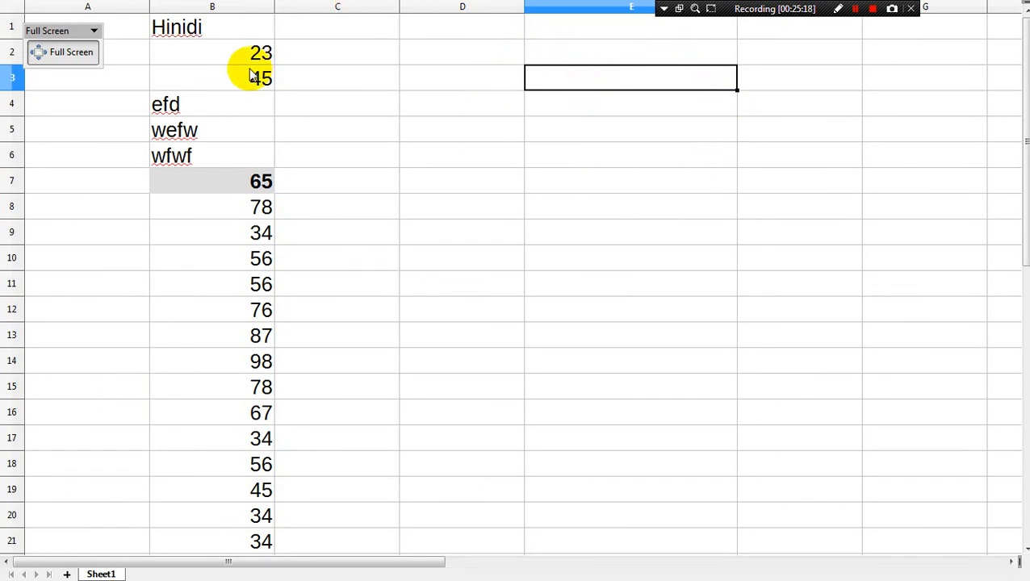
{"action": "left_click", "coordinate": [70, 61]}
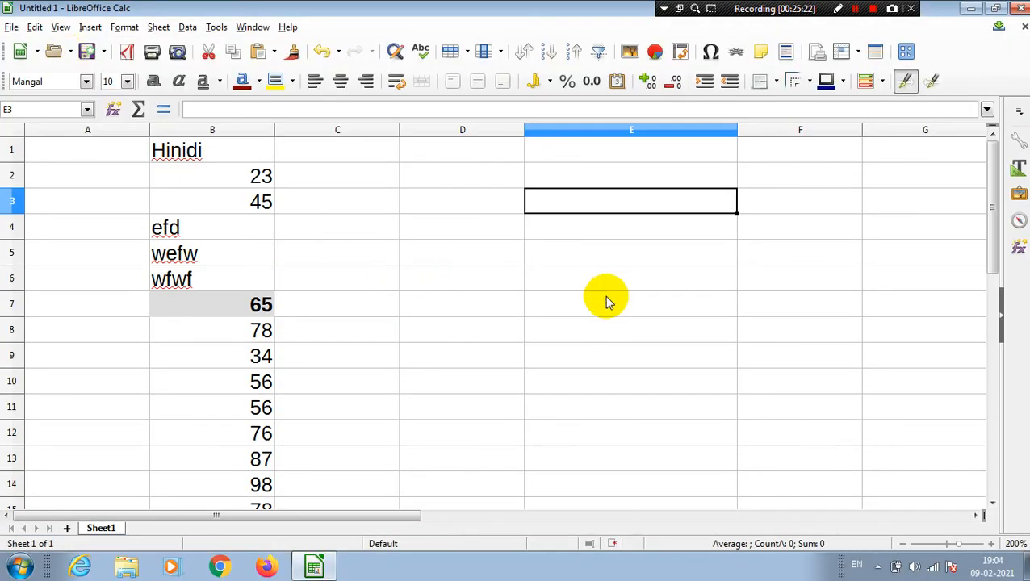
Step: Zoom the sheet to the Entire Page setting
{"action": "left_click", "coordinate": [62, 27]}
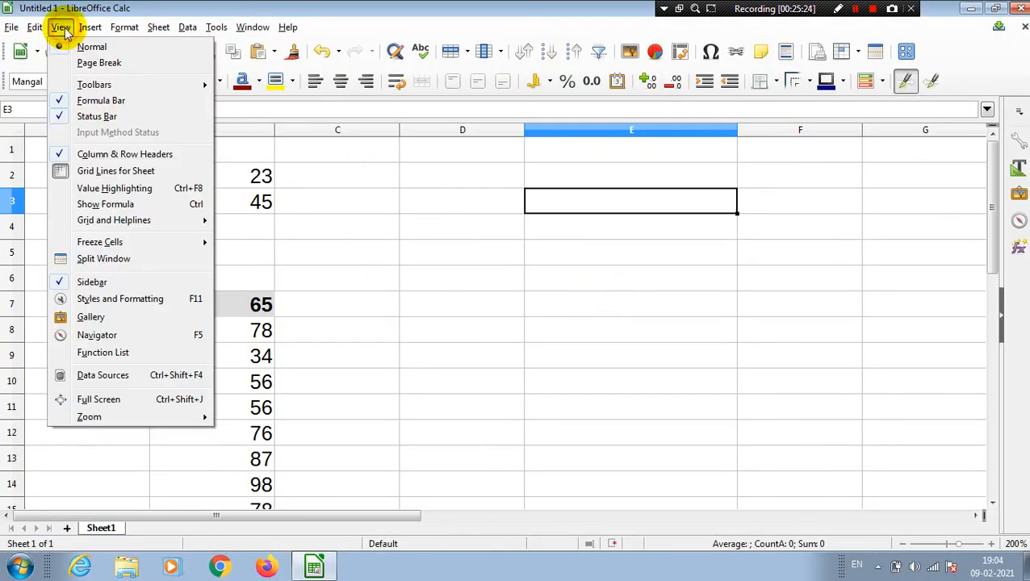
{"action": "left_click", "coordinate": [186, 418]}
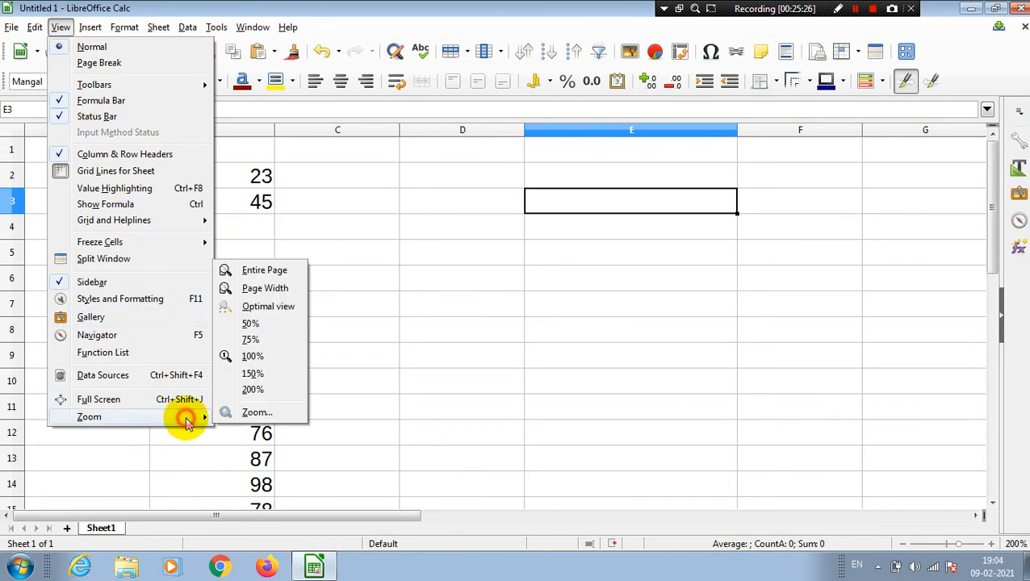
{"action": "left_click", "coordinate": [265, 271]}
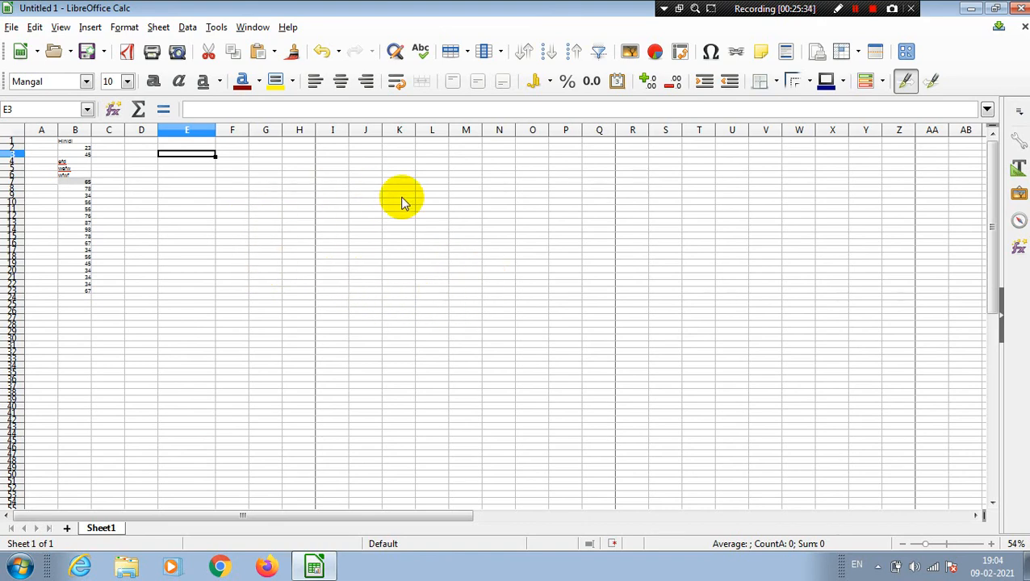
Step: Zoom the sheet to the Page Width setting
{"action": "left_click", "coordinate": [60, 29]}
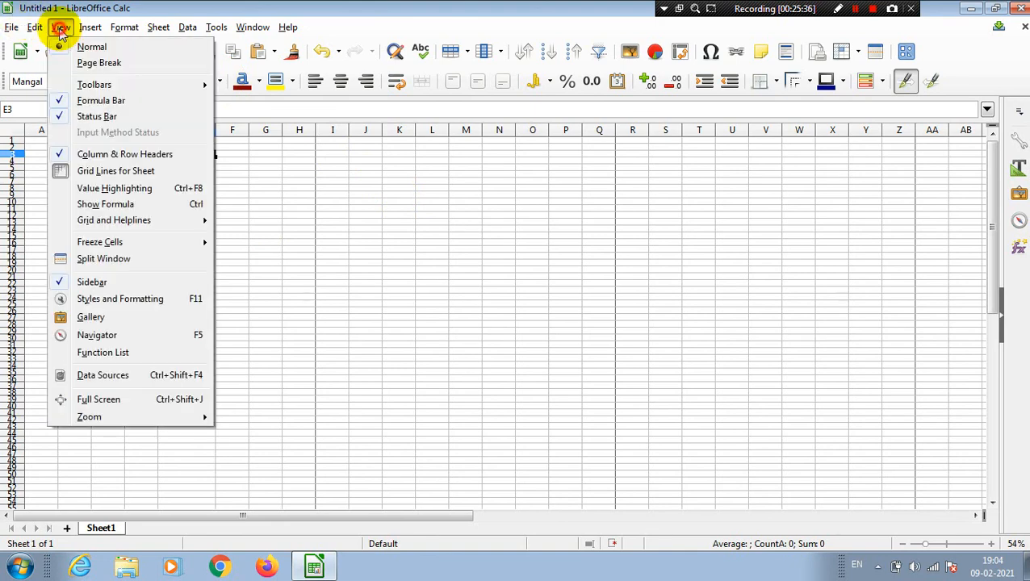
{"action": "left_click", "coordinate": [180, 416]}
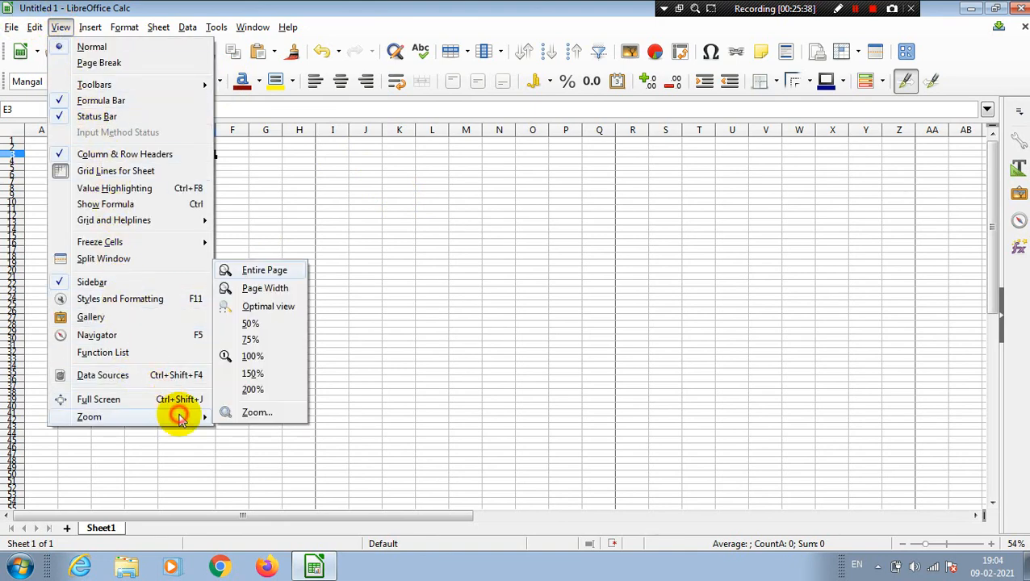
{"action": "left_click", "coordinate": [266, 288]}
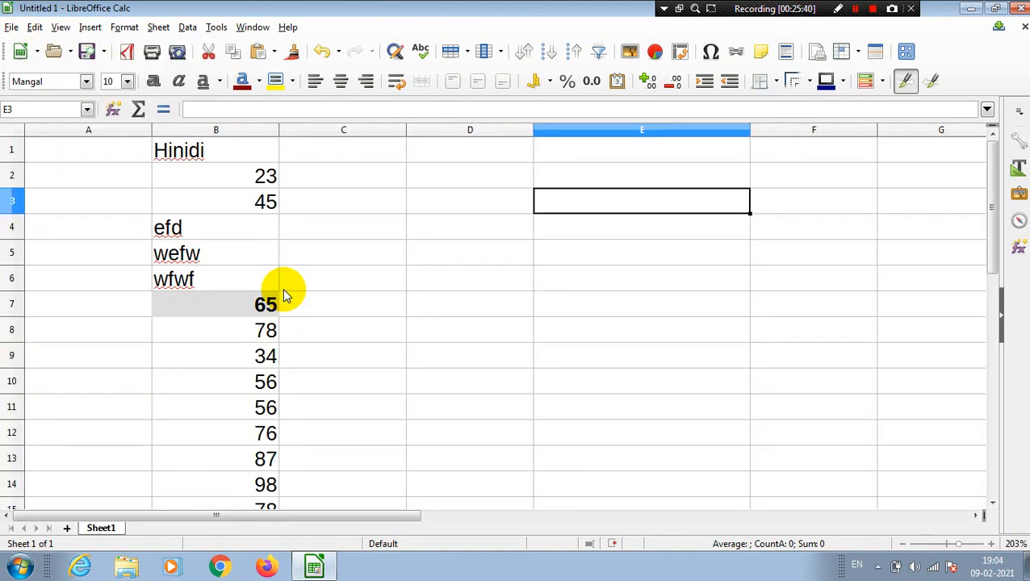
Step: Enlarge the sheet to 400% zoom and select cell E6
{"action": "left_click", "coordinate": [62, 26]}
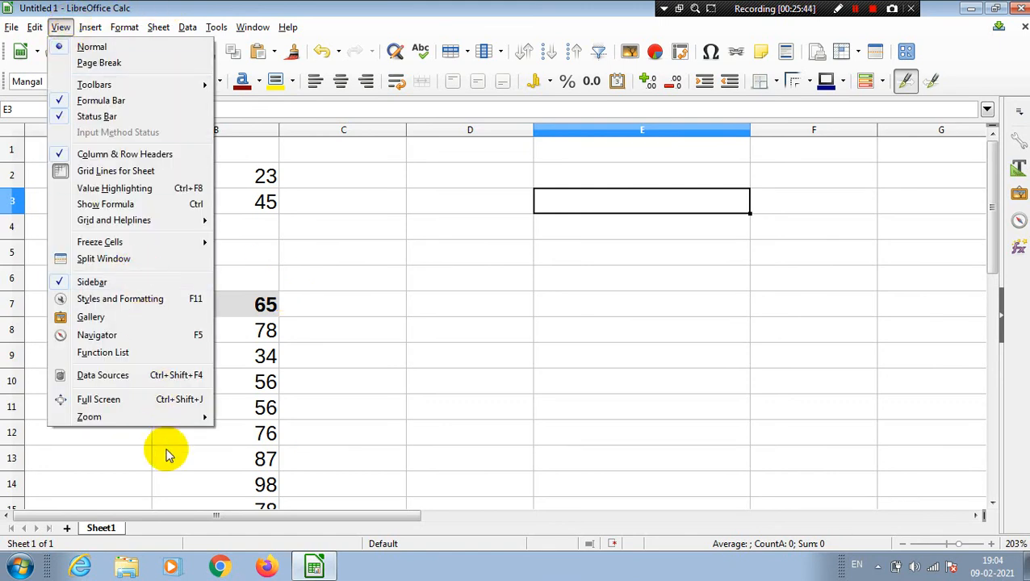
{"action": "mouse_move", "coordinate": [189, 418]}
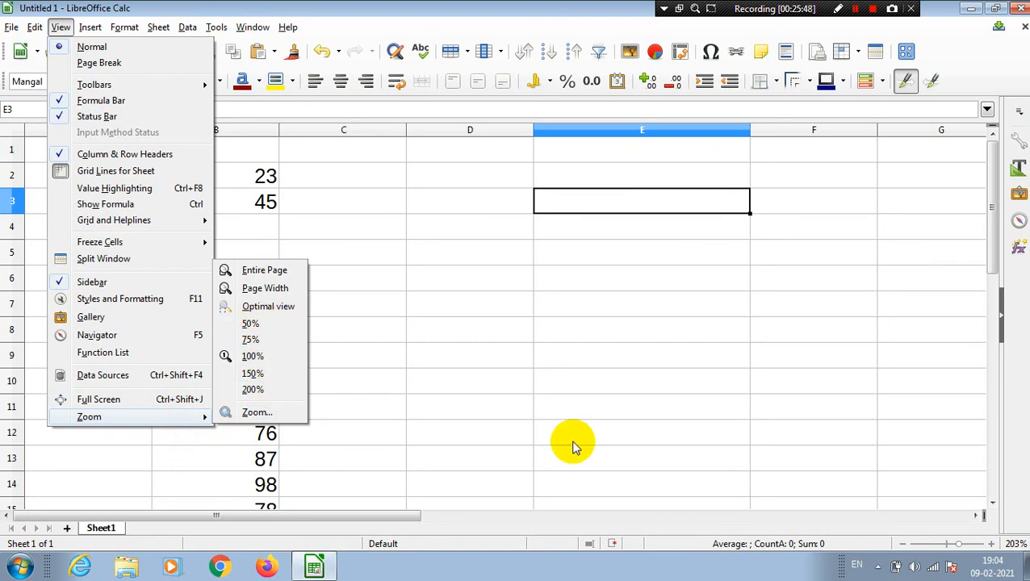
{"action": "left_click", "coordinate": [853, 498]}
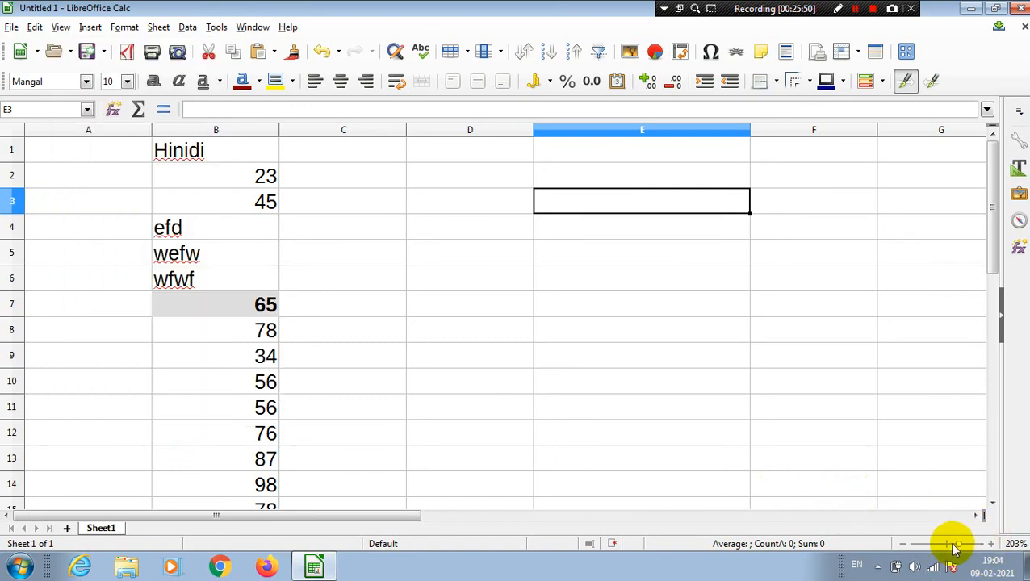
{"action": "left_click_drag", "start_coordinate": [960, 549], "coordinate": [991, 549]}
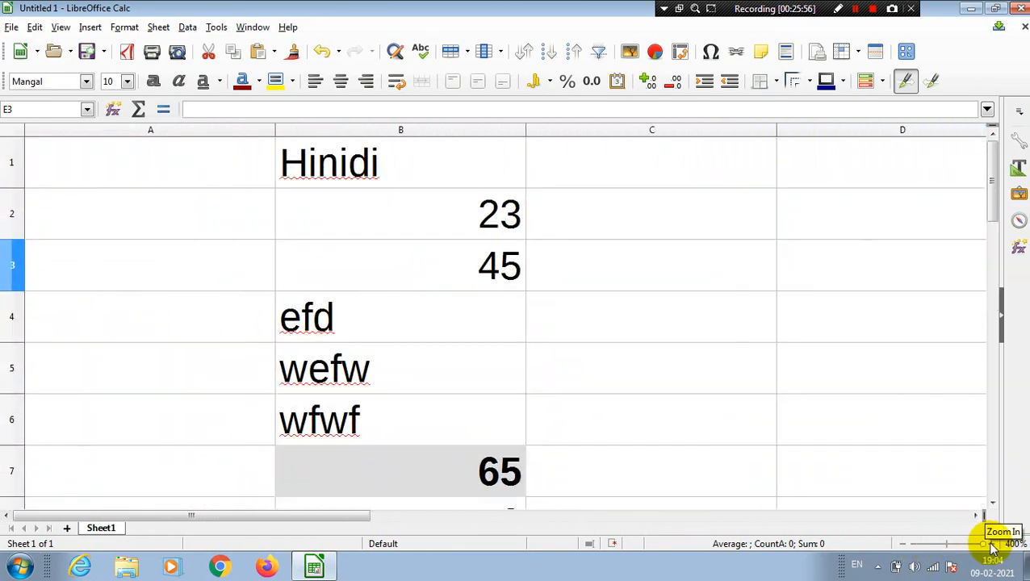
{"action": "left_click", "coordinate": [880, 450]}
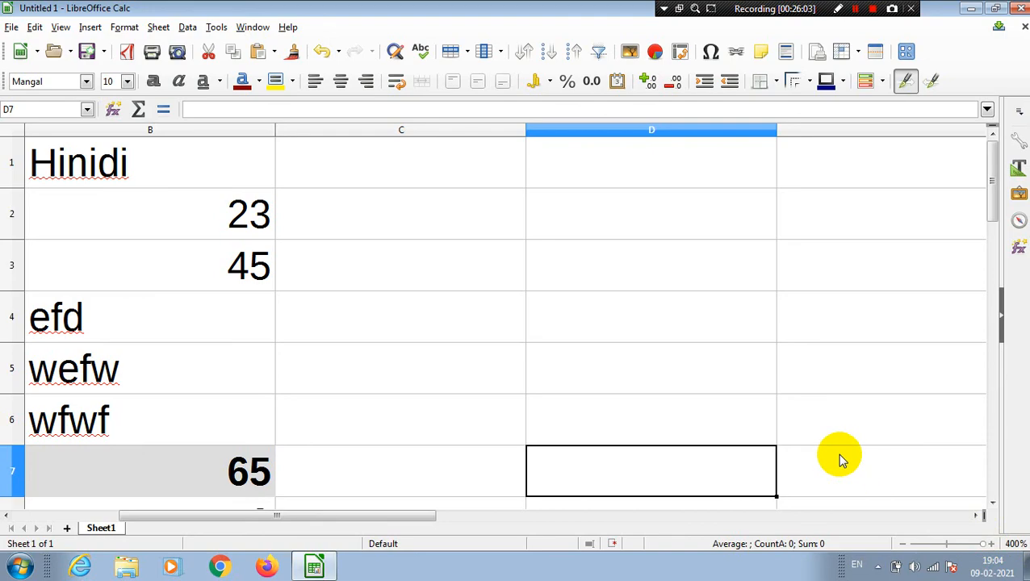
{"action": "left_click", "coordinate": [790, 434]}
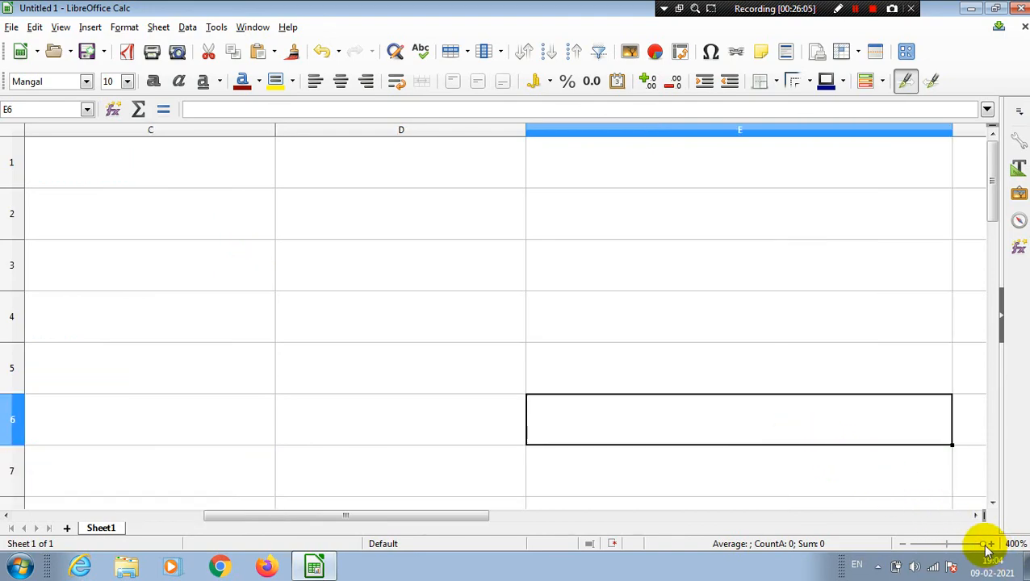
Step: Reduce the sheet's zoom to the 20% minimum
{"action": "left_click_drag", "start_coordinate": [973, 548], "coordinate": [910, 549]}
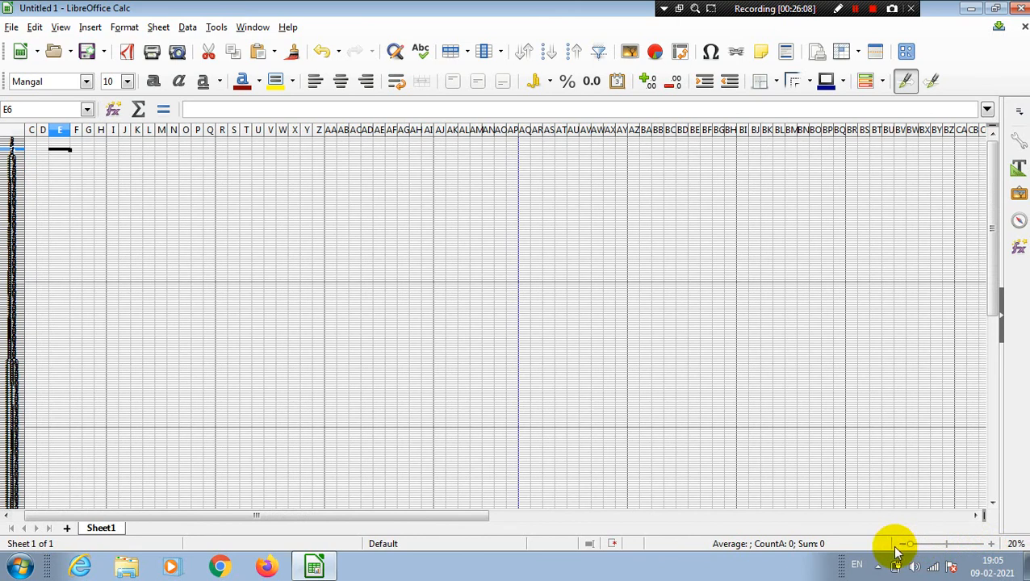
{"action": "left_click", "coordinate": [903, 545]}
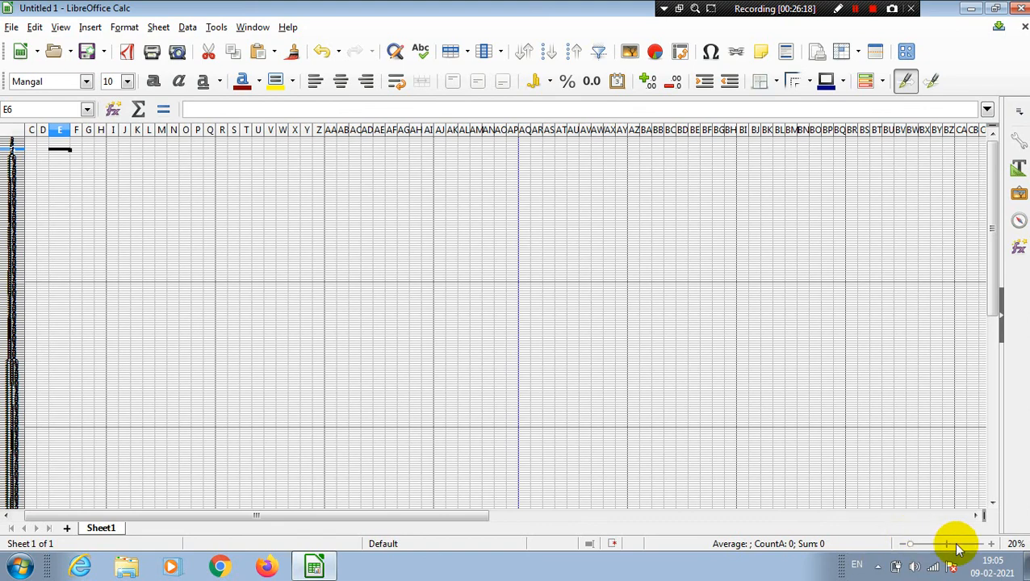
Step: Bring the sheet's zoom back up through 100% to 175% and select cell E5
{"action": "left_click", "coordinate": [919, 546]}
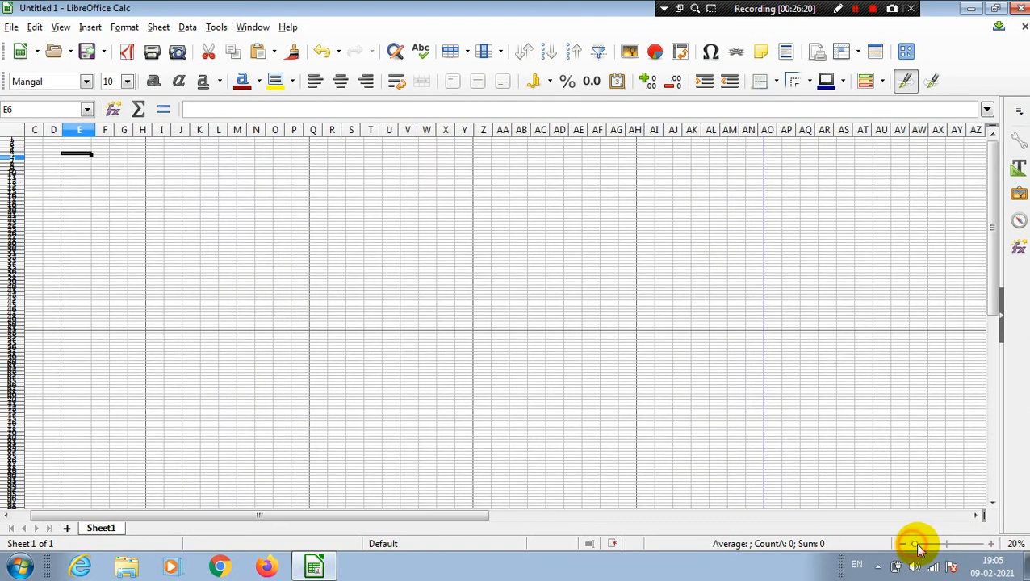
{"action": "left_click_drag", "start_coordinate": [919, 547], "coordinate": [943, 541]}
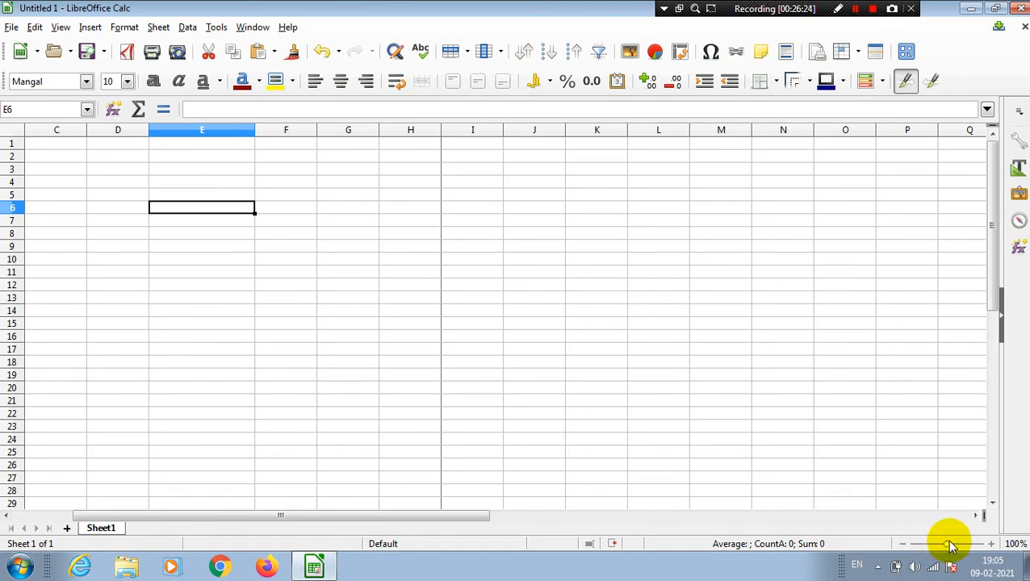
{"action": "left_click_drag", "start_coordinate": [951, 551], "coordinate": [961, 543]}
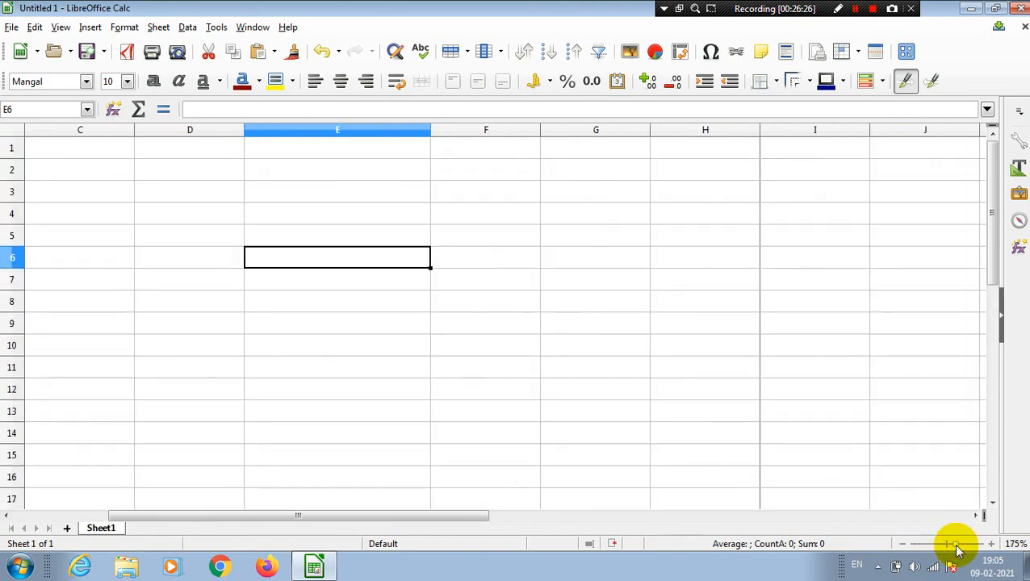
{"action": "left_click", "coordinate": [362, 242]}
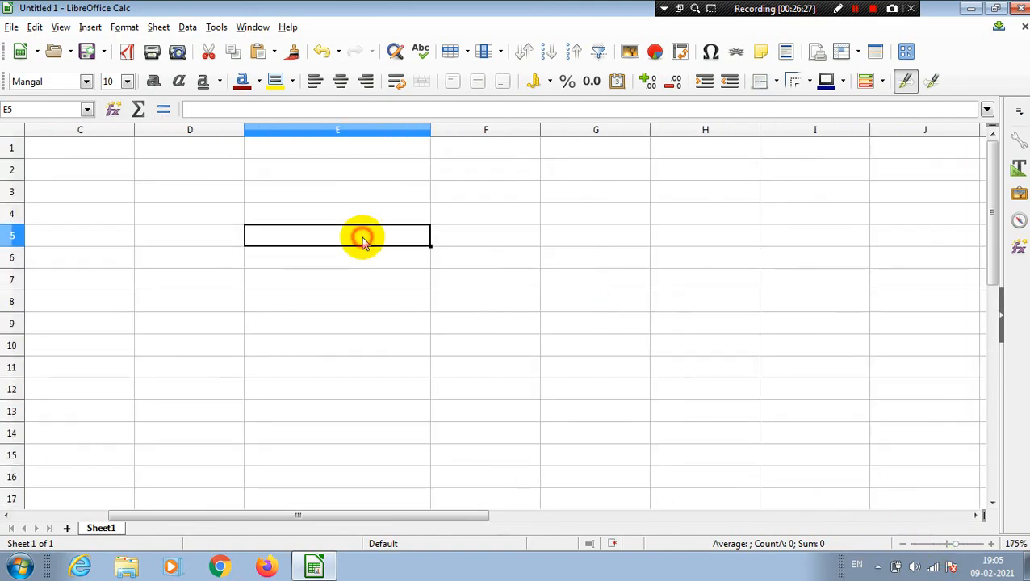
Step: Close the Untitled 1 spreadsheet document
{"action": "left_click", "coordinate": [61, 27]}
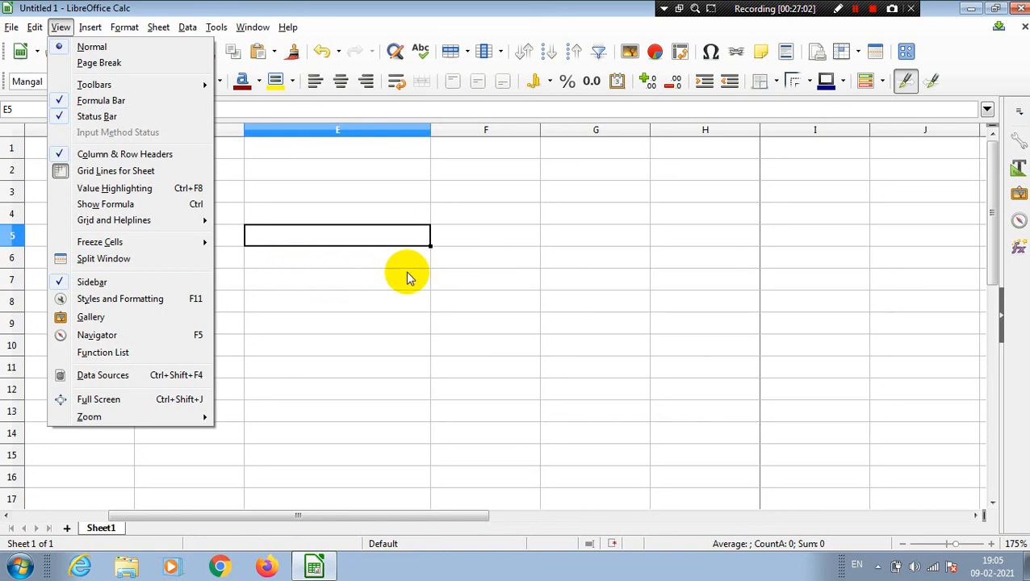
{"action": "left_click", "coordinate": [464, 290]}
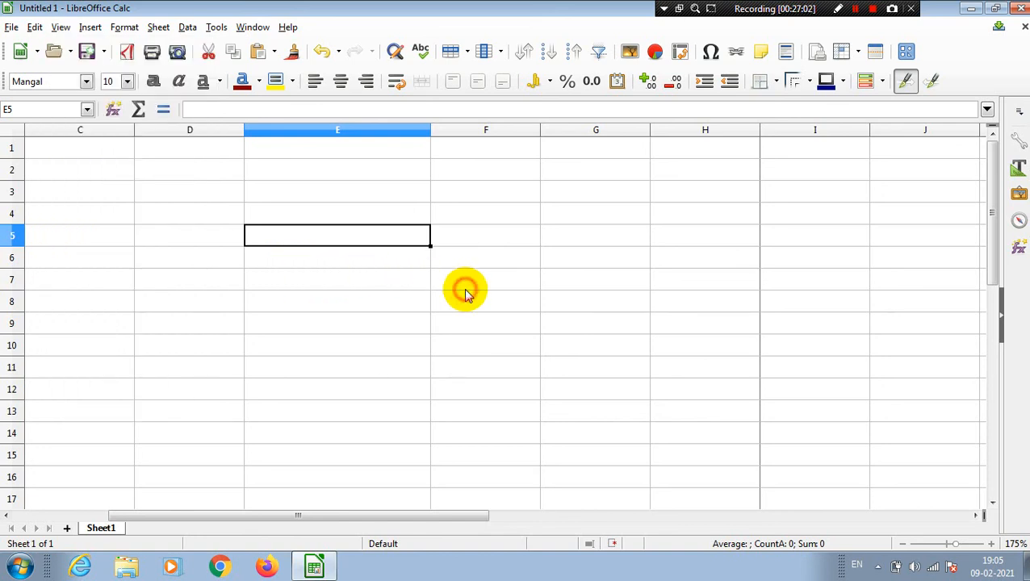
{"action": "left_click", "coordinate": [1024, 26]}
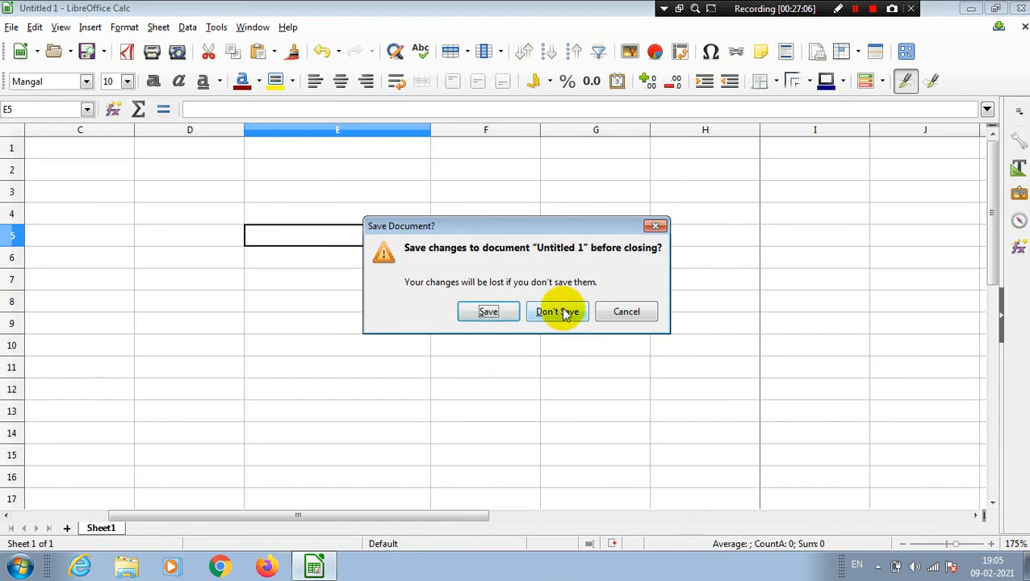